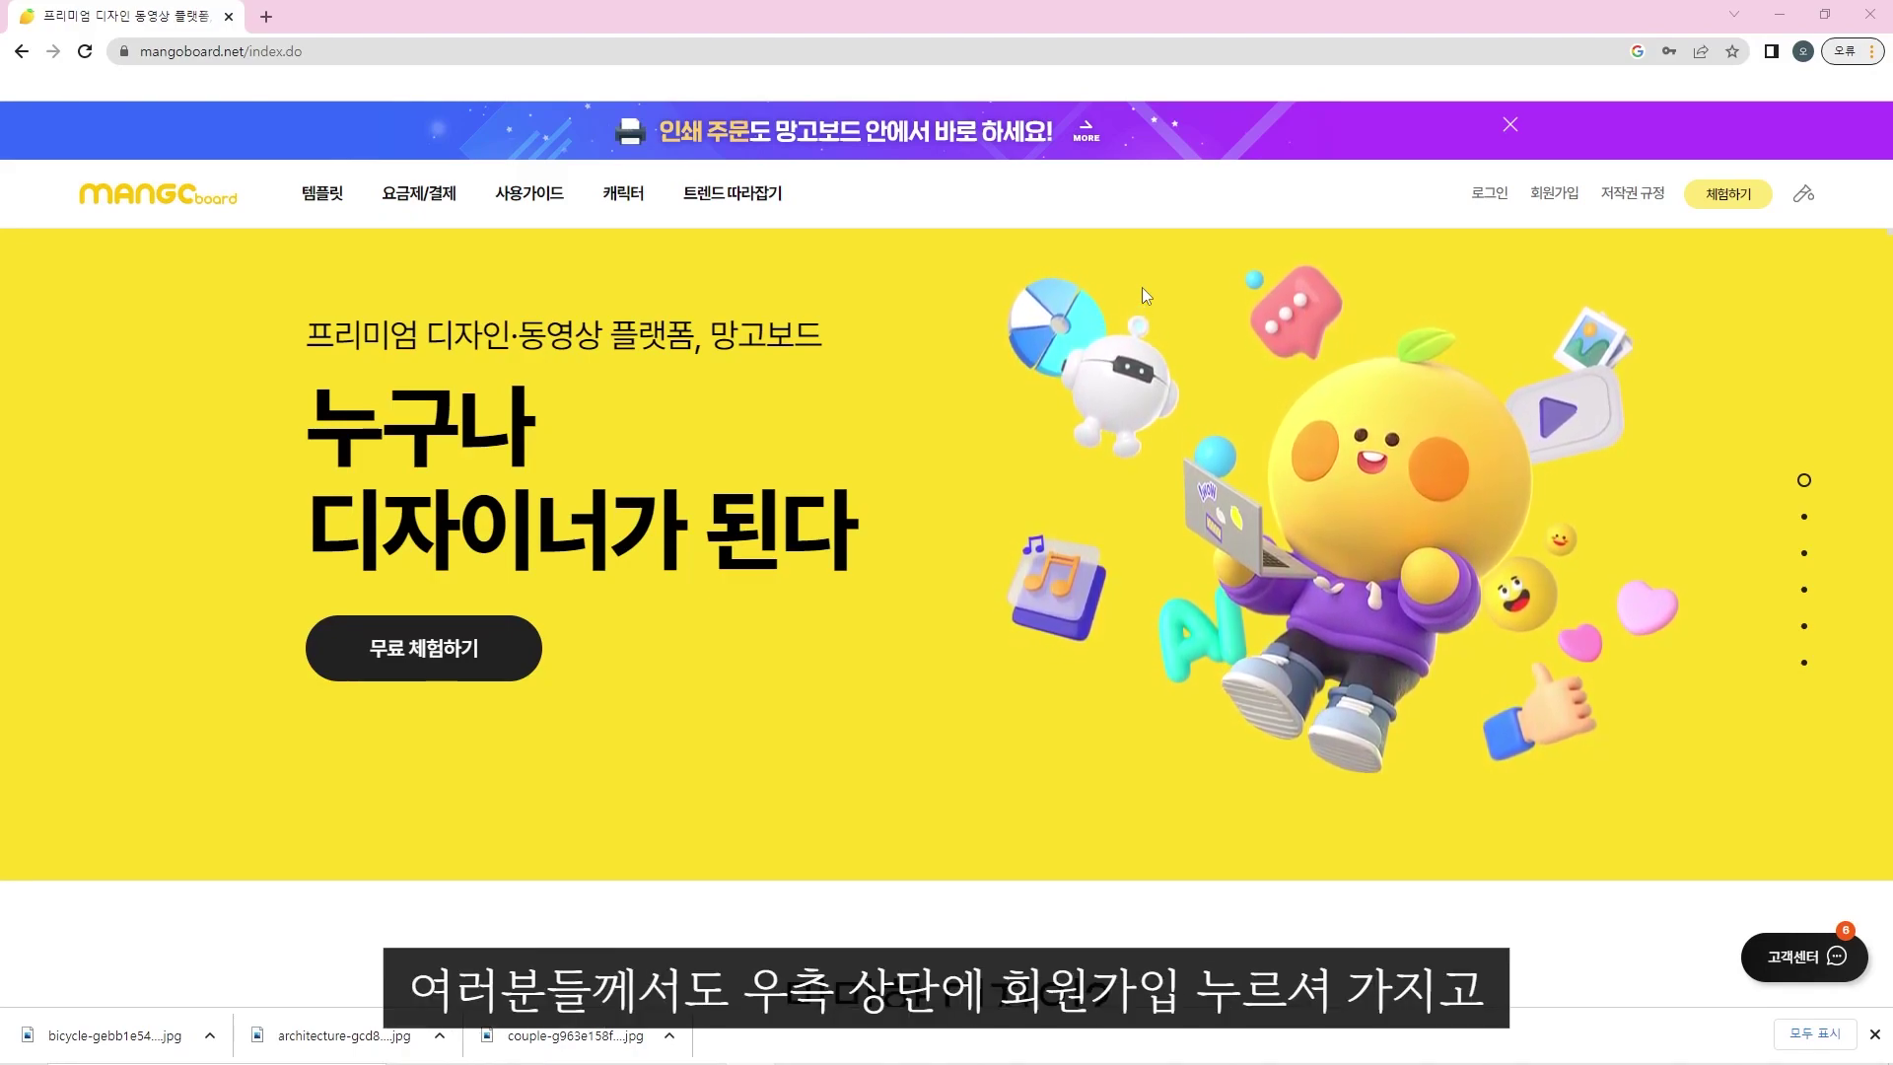
# Go to the login page and sign in with the Google account option.
pyautogui.click(1548, 198)
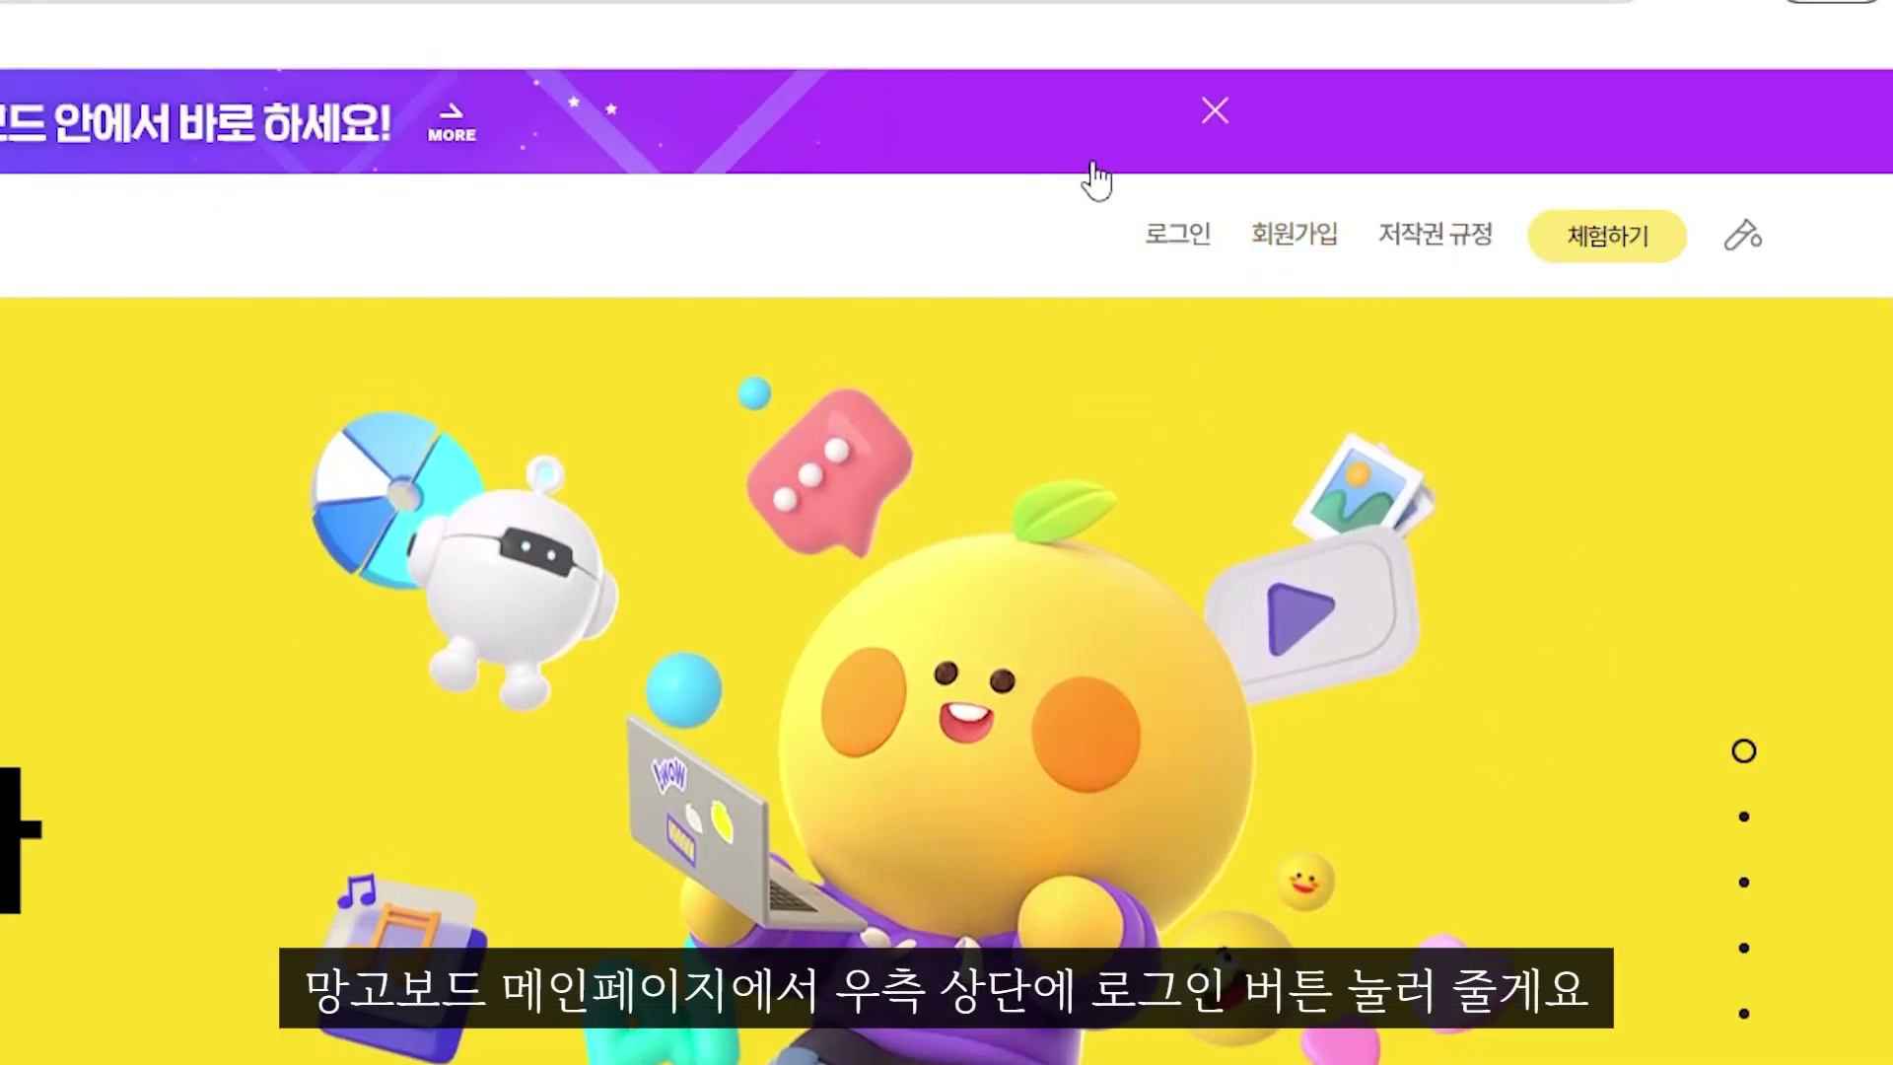
pyautogui.click(1175, 235)
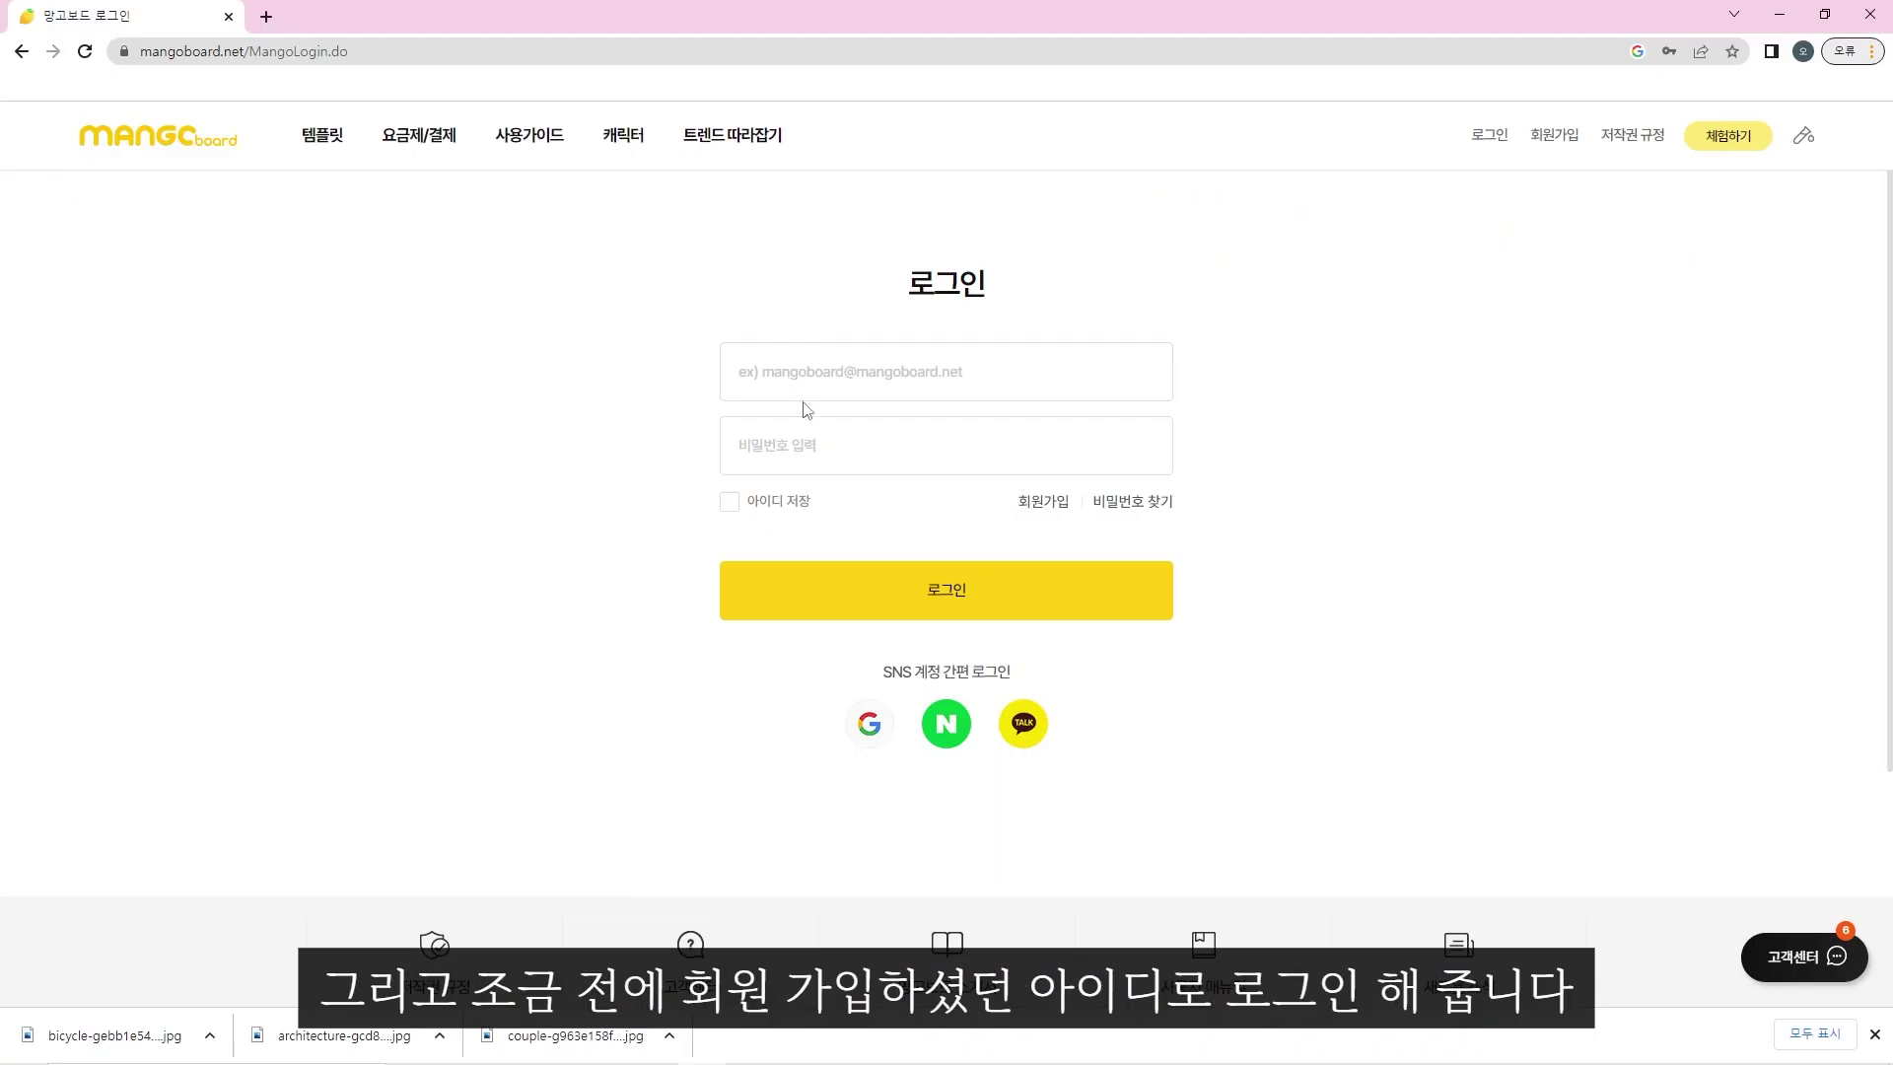
pyautogui.click(869, 725)
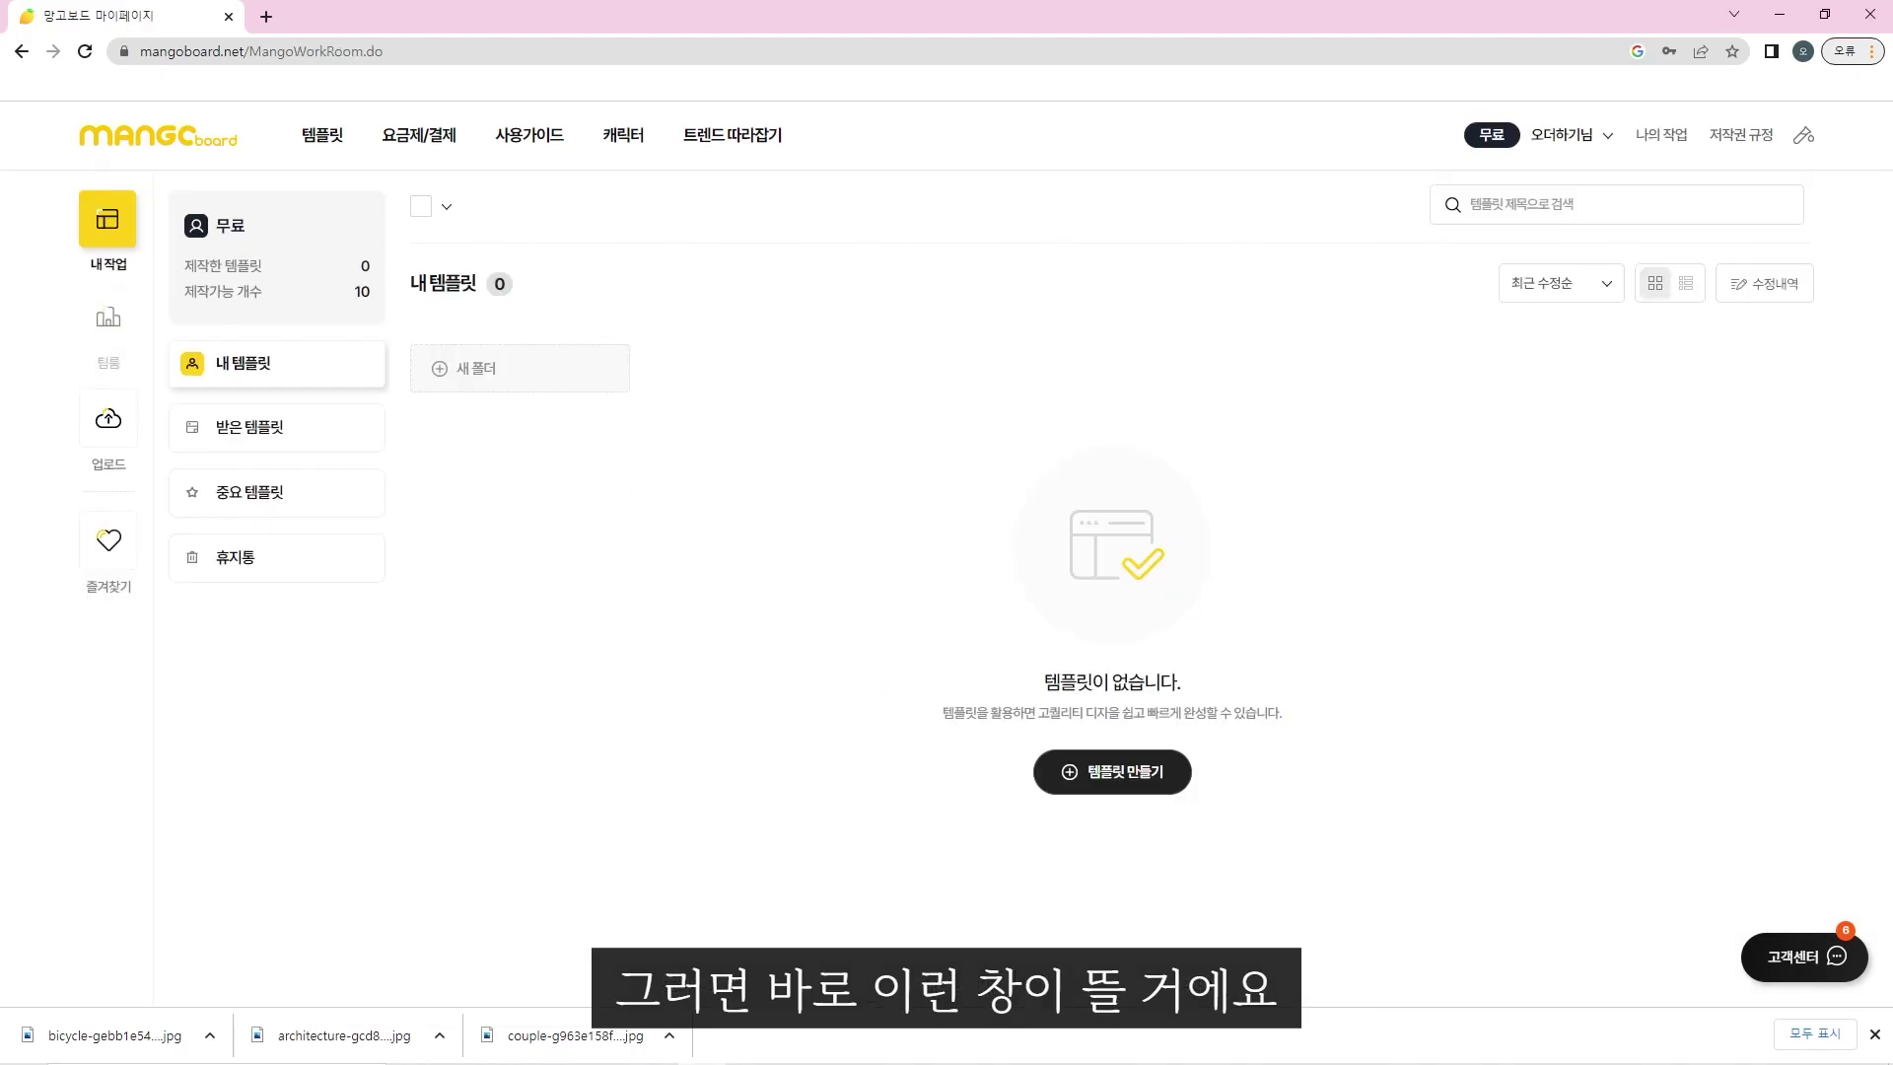
# From the home page, go to the personal workspace (나의 작업) and create a new template of the design template (디자인 템플릿) type.
pyautogui.click(201, 144)
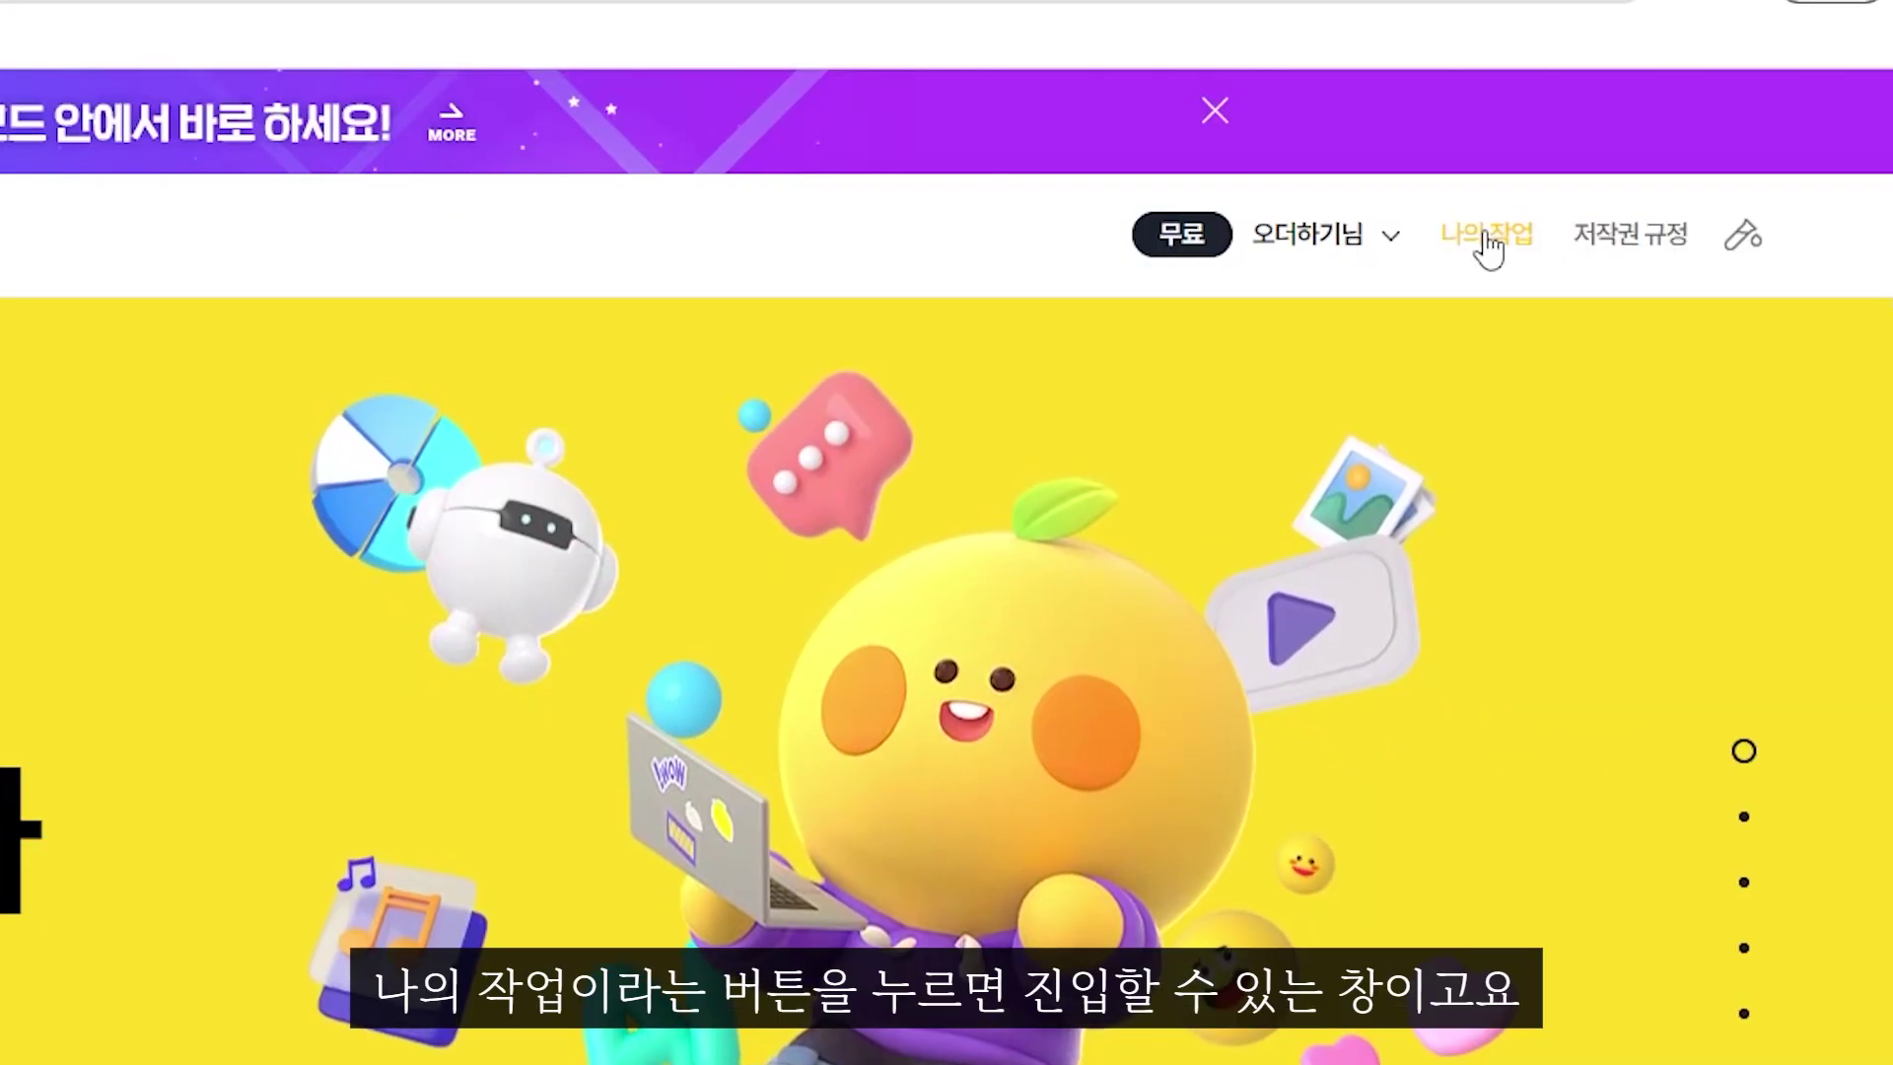
pyautogui.click(1436, 254)
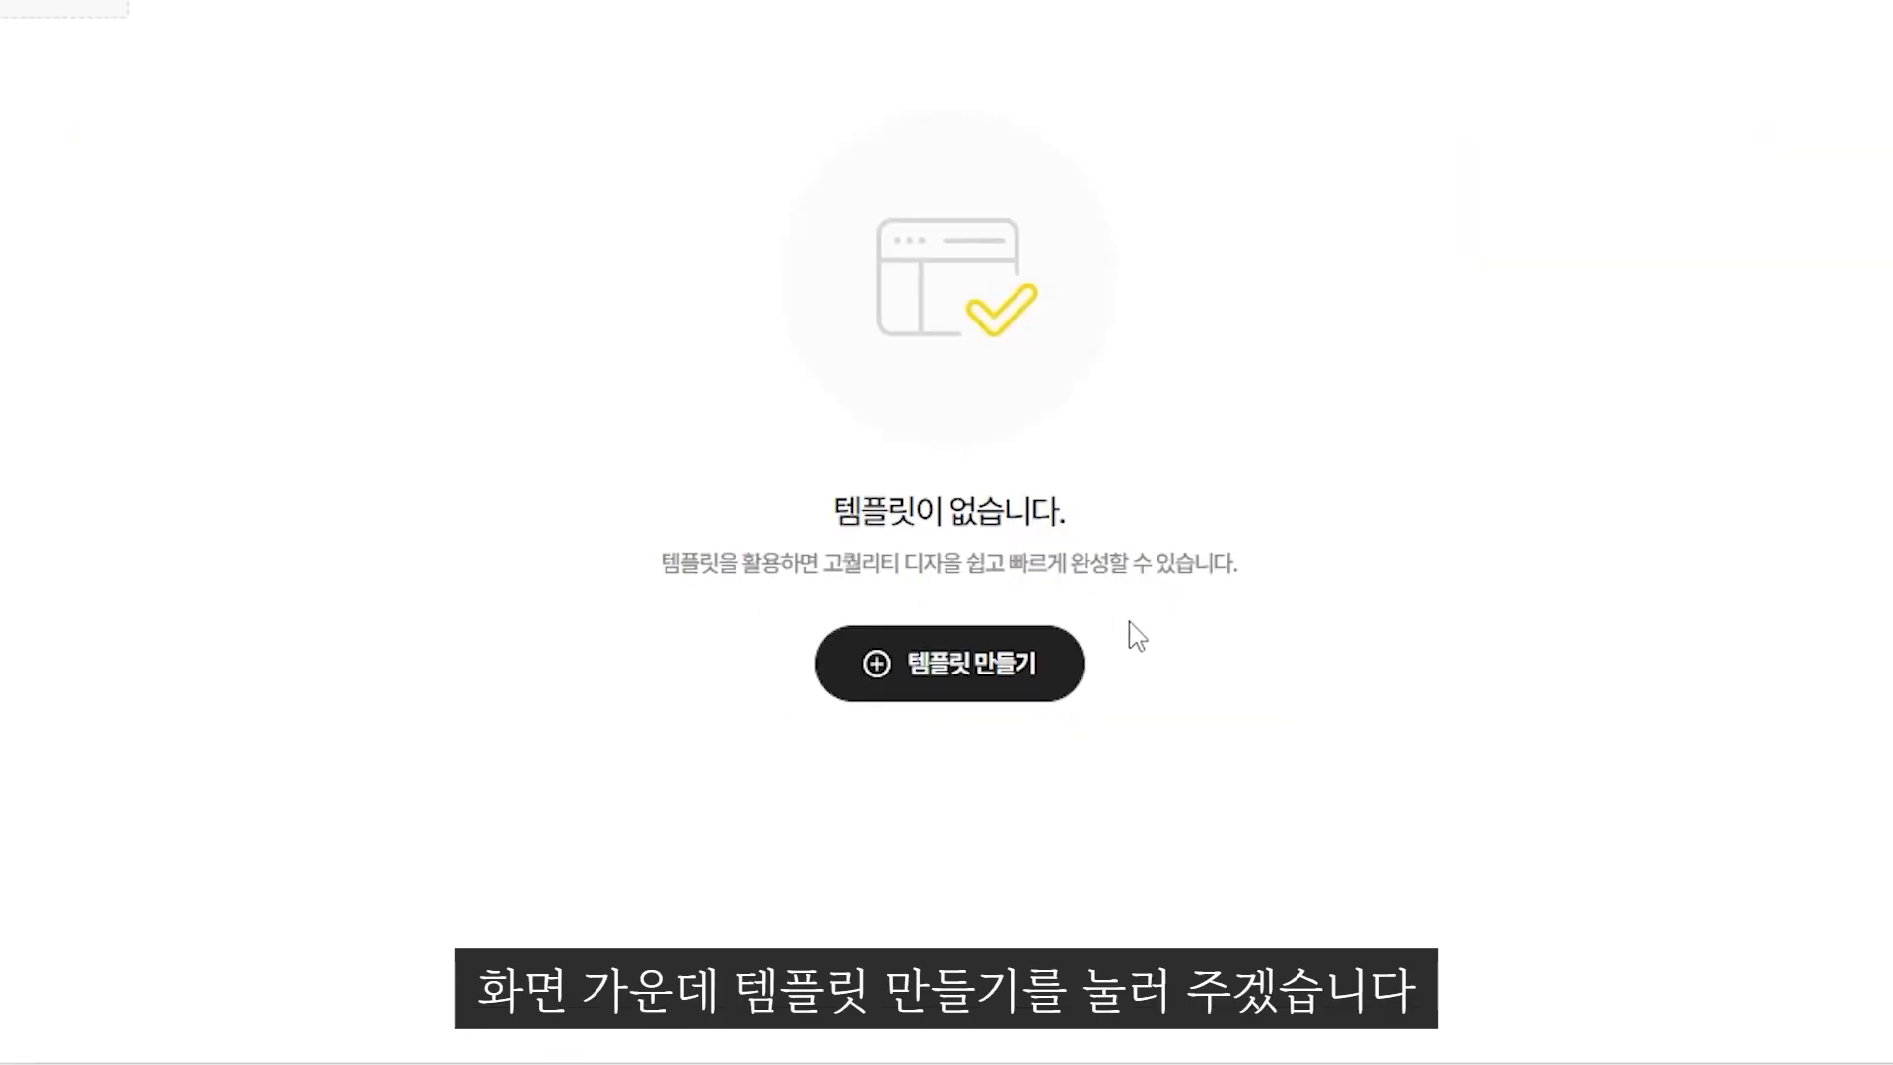
pyautogui.click(818, 664)
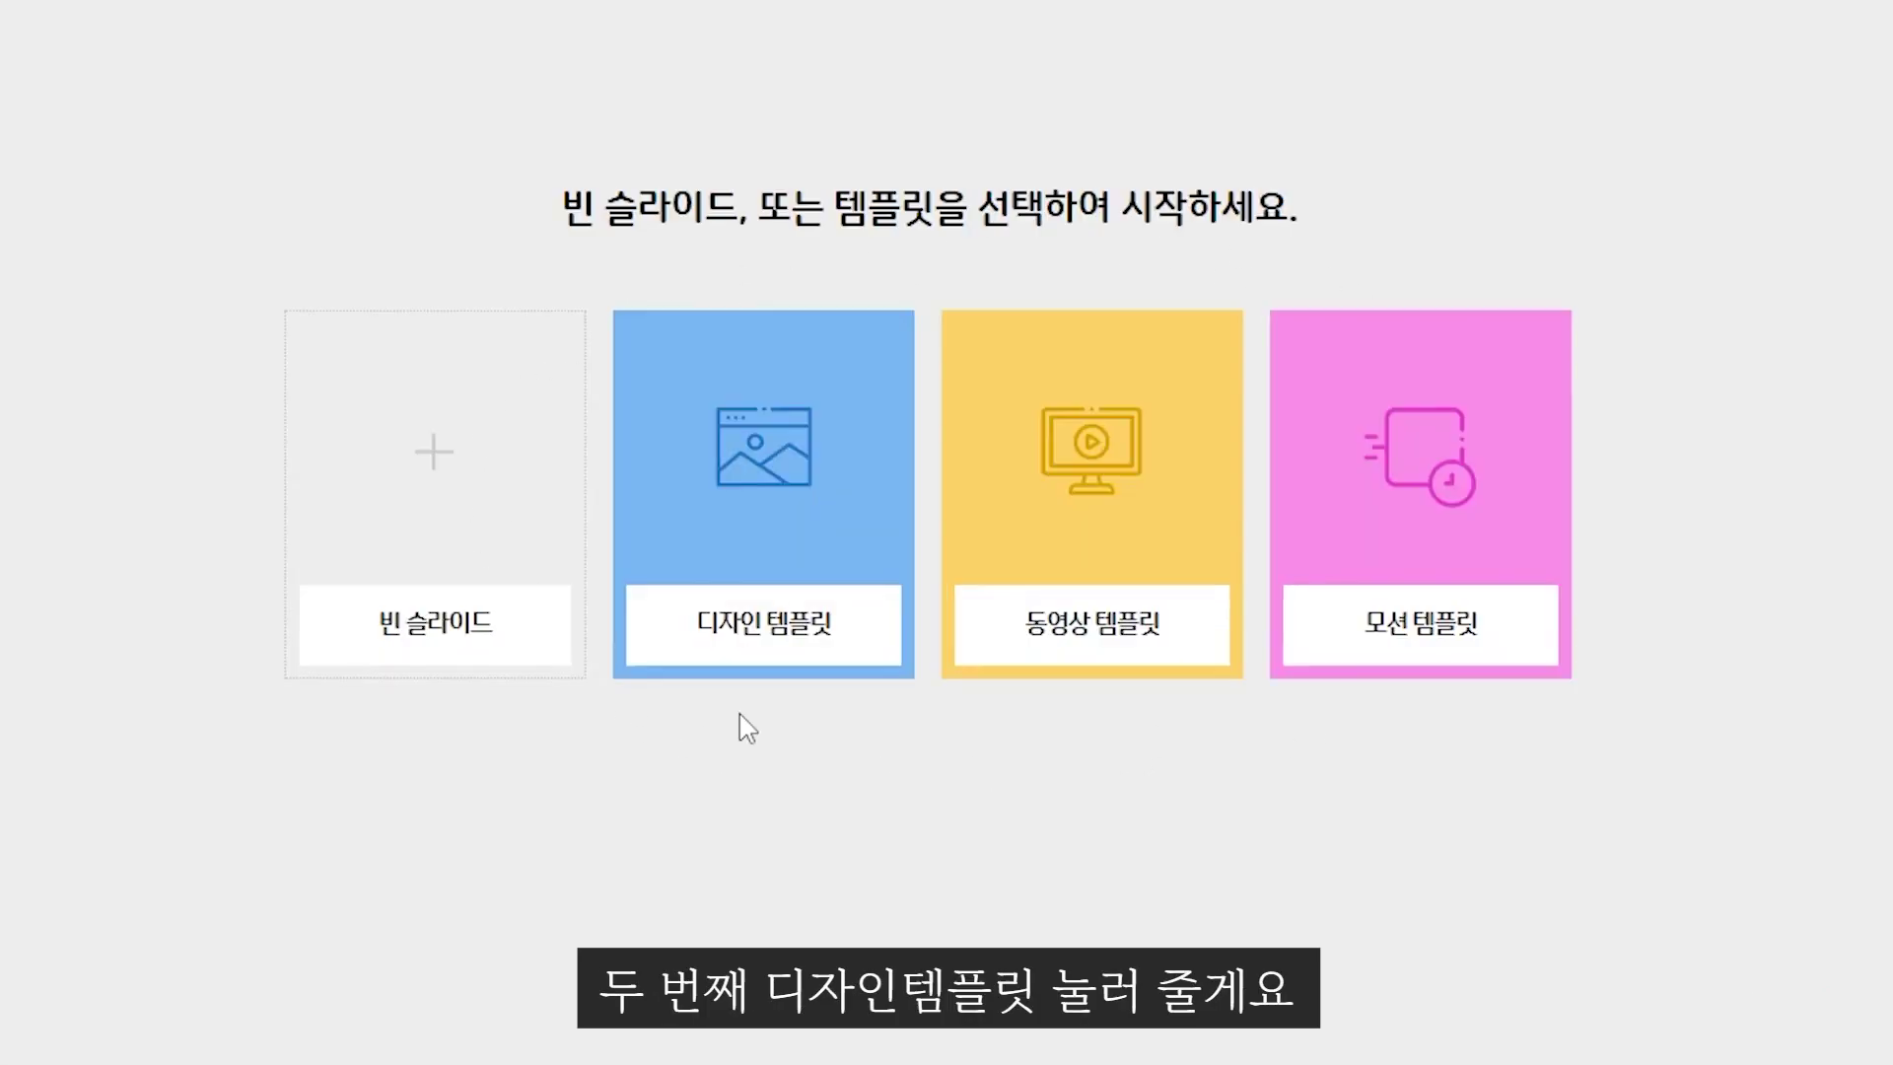
pyautogui.click(752, 661)
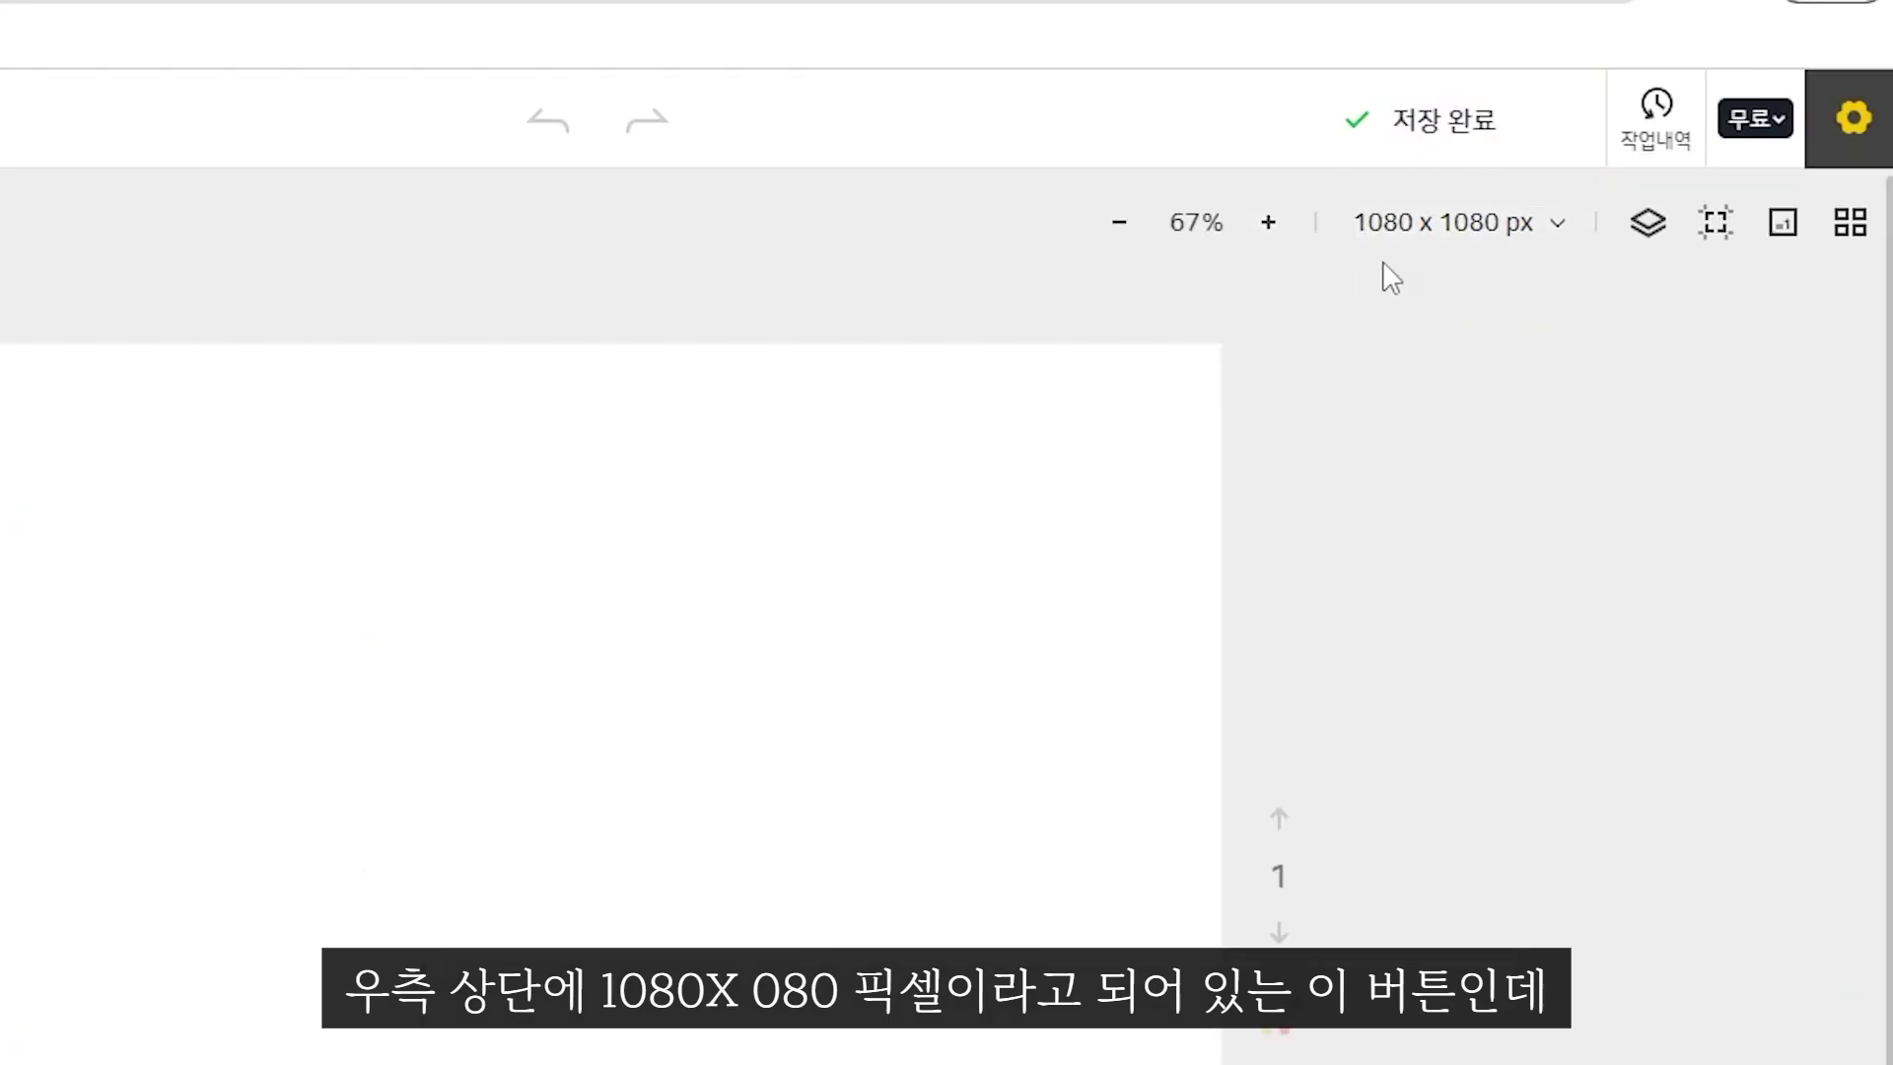
# Set the canvas size to 1300 x 1300 px and close the size settings.
pyautogui.click(1420, 246)
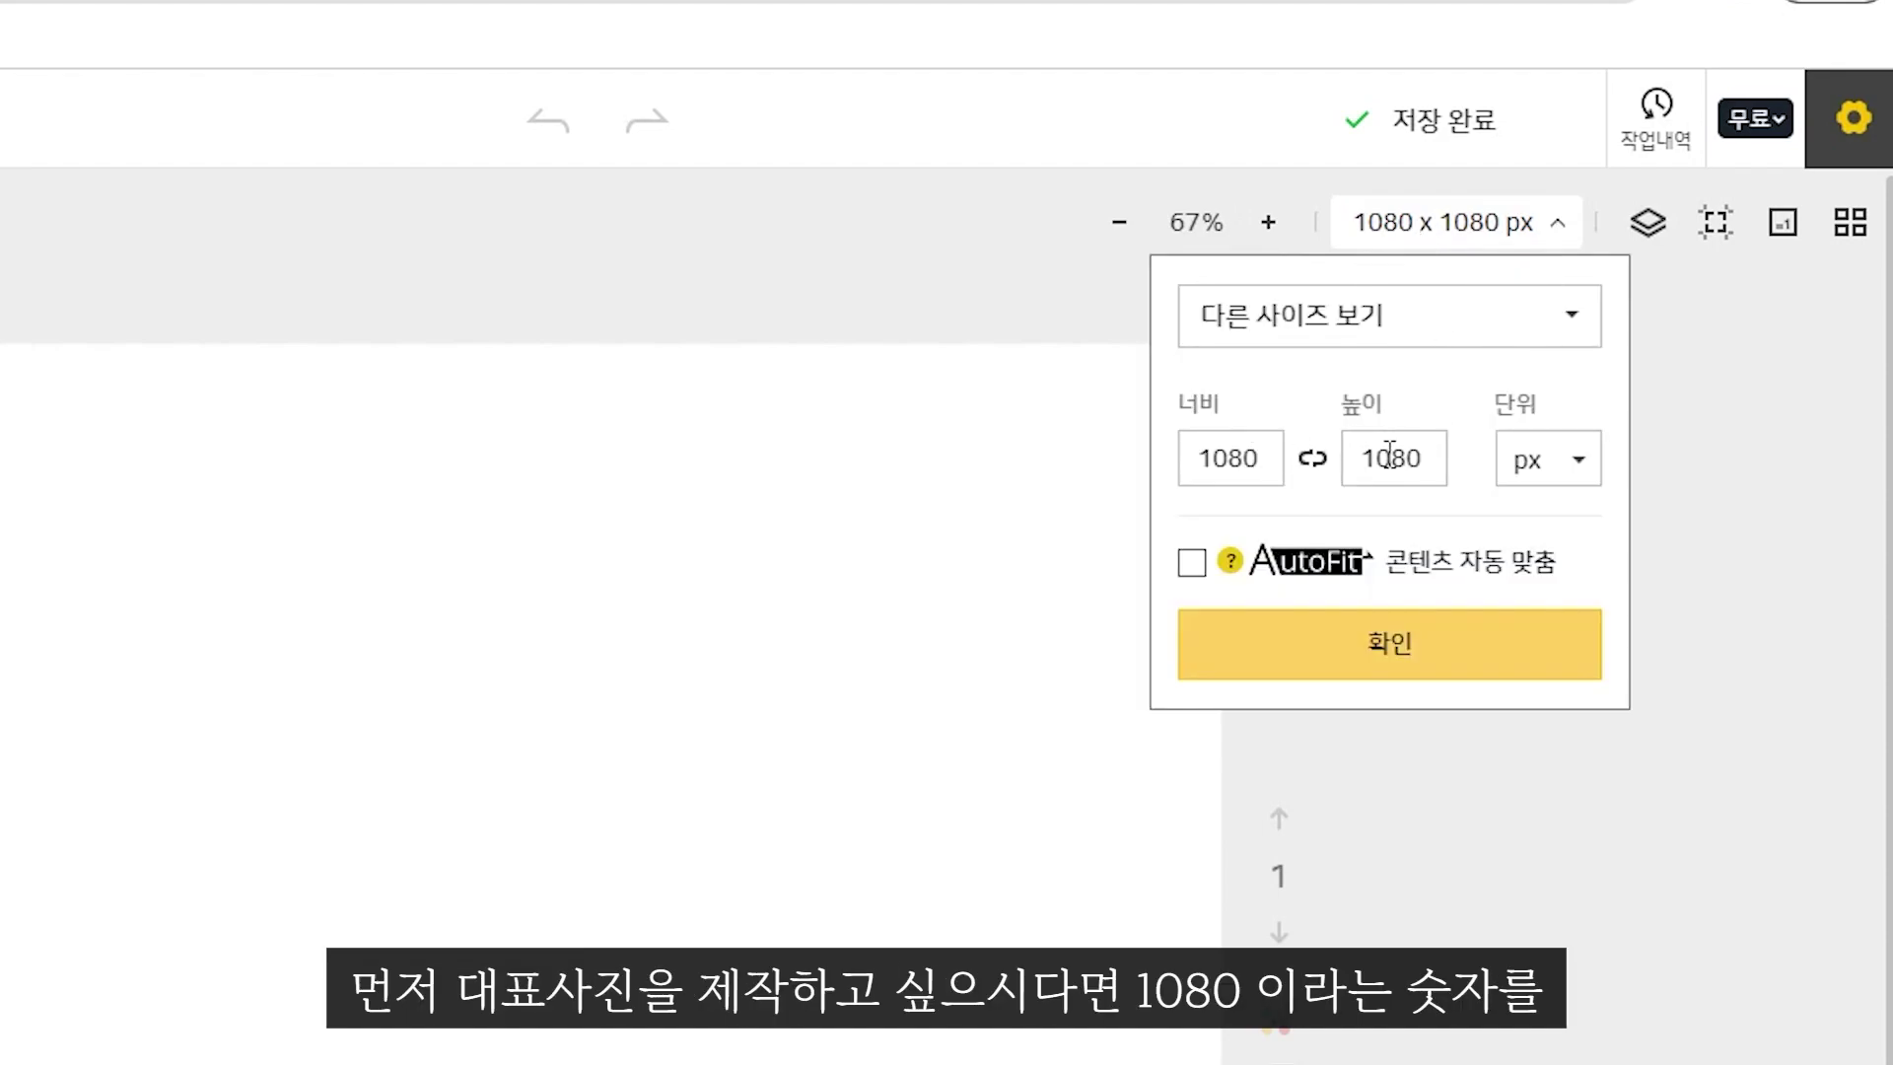
pyautogui.doubleClick(1239, 467)
pyautogui.write('1300')
pyautogui.press('Tab')
pyautogui.write('1300')
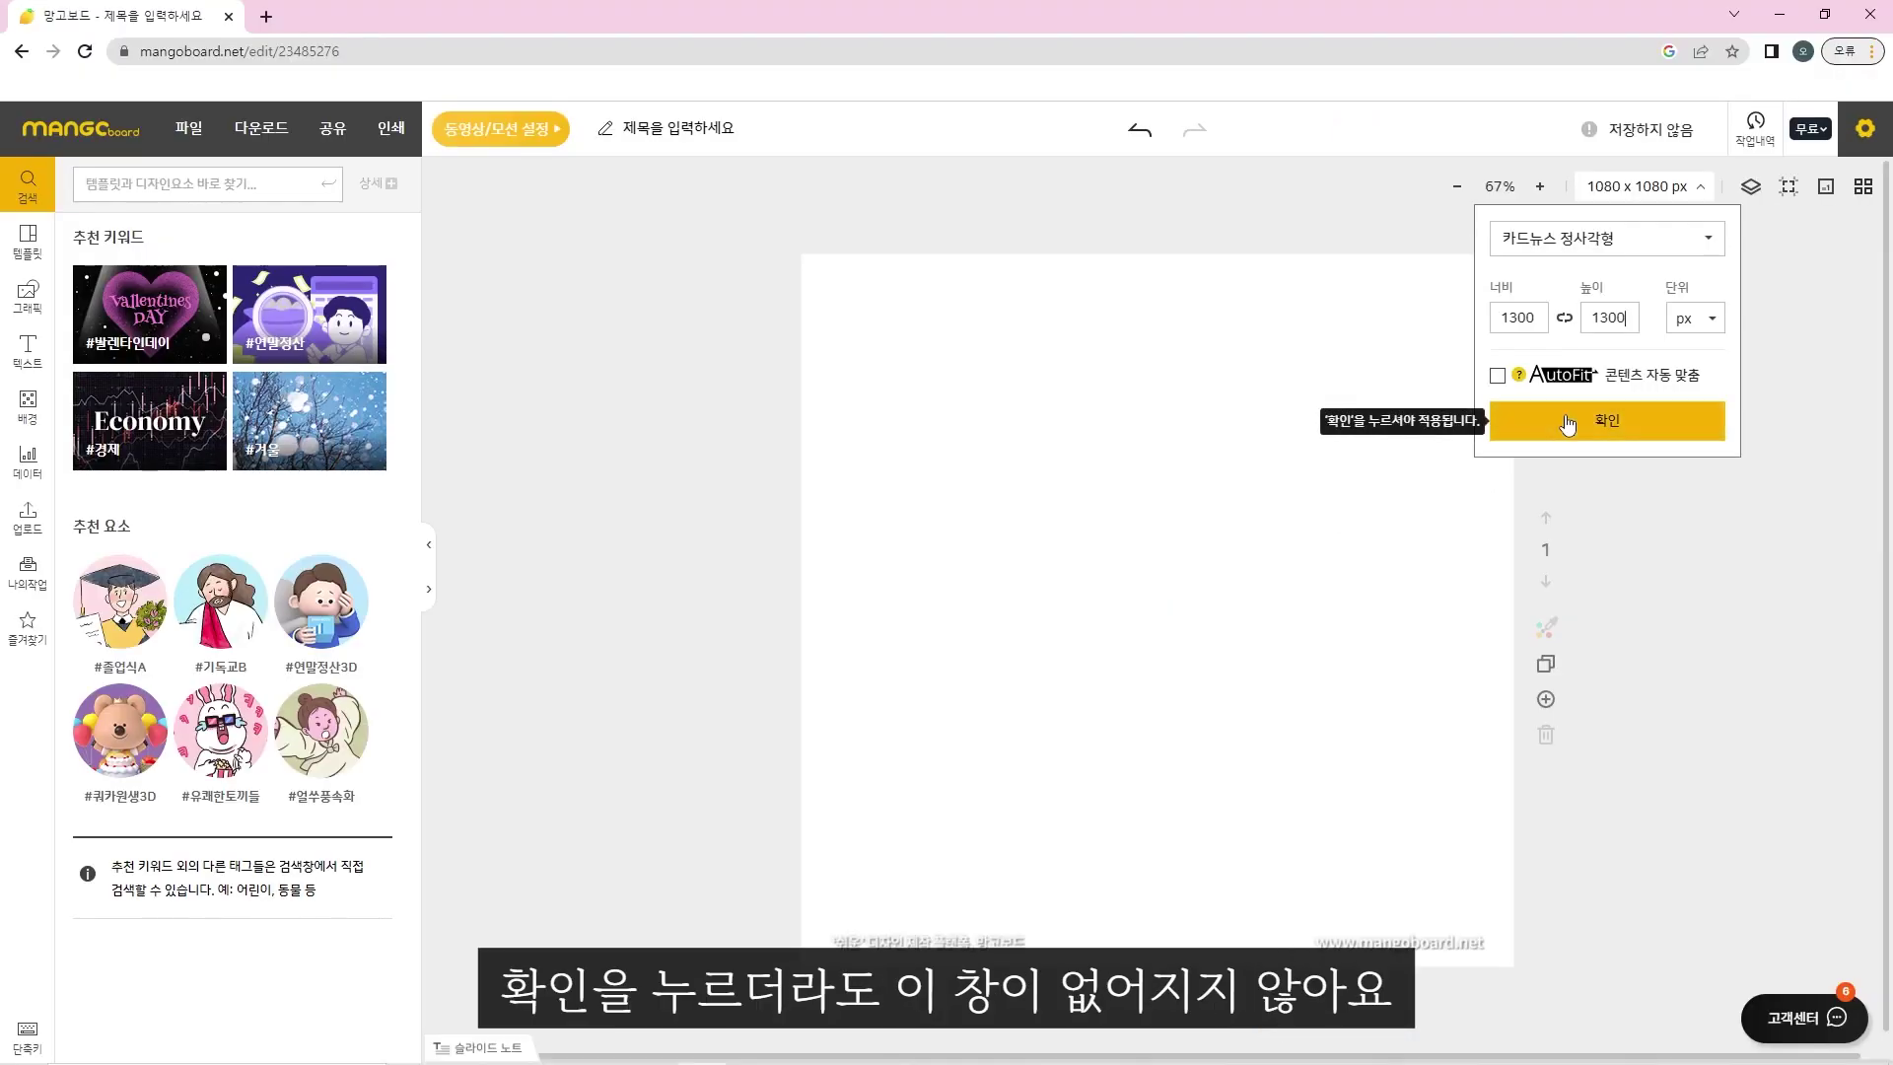
pyautogui.click(1367, 647)
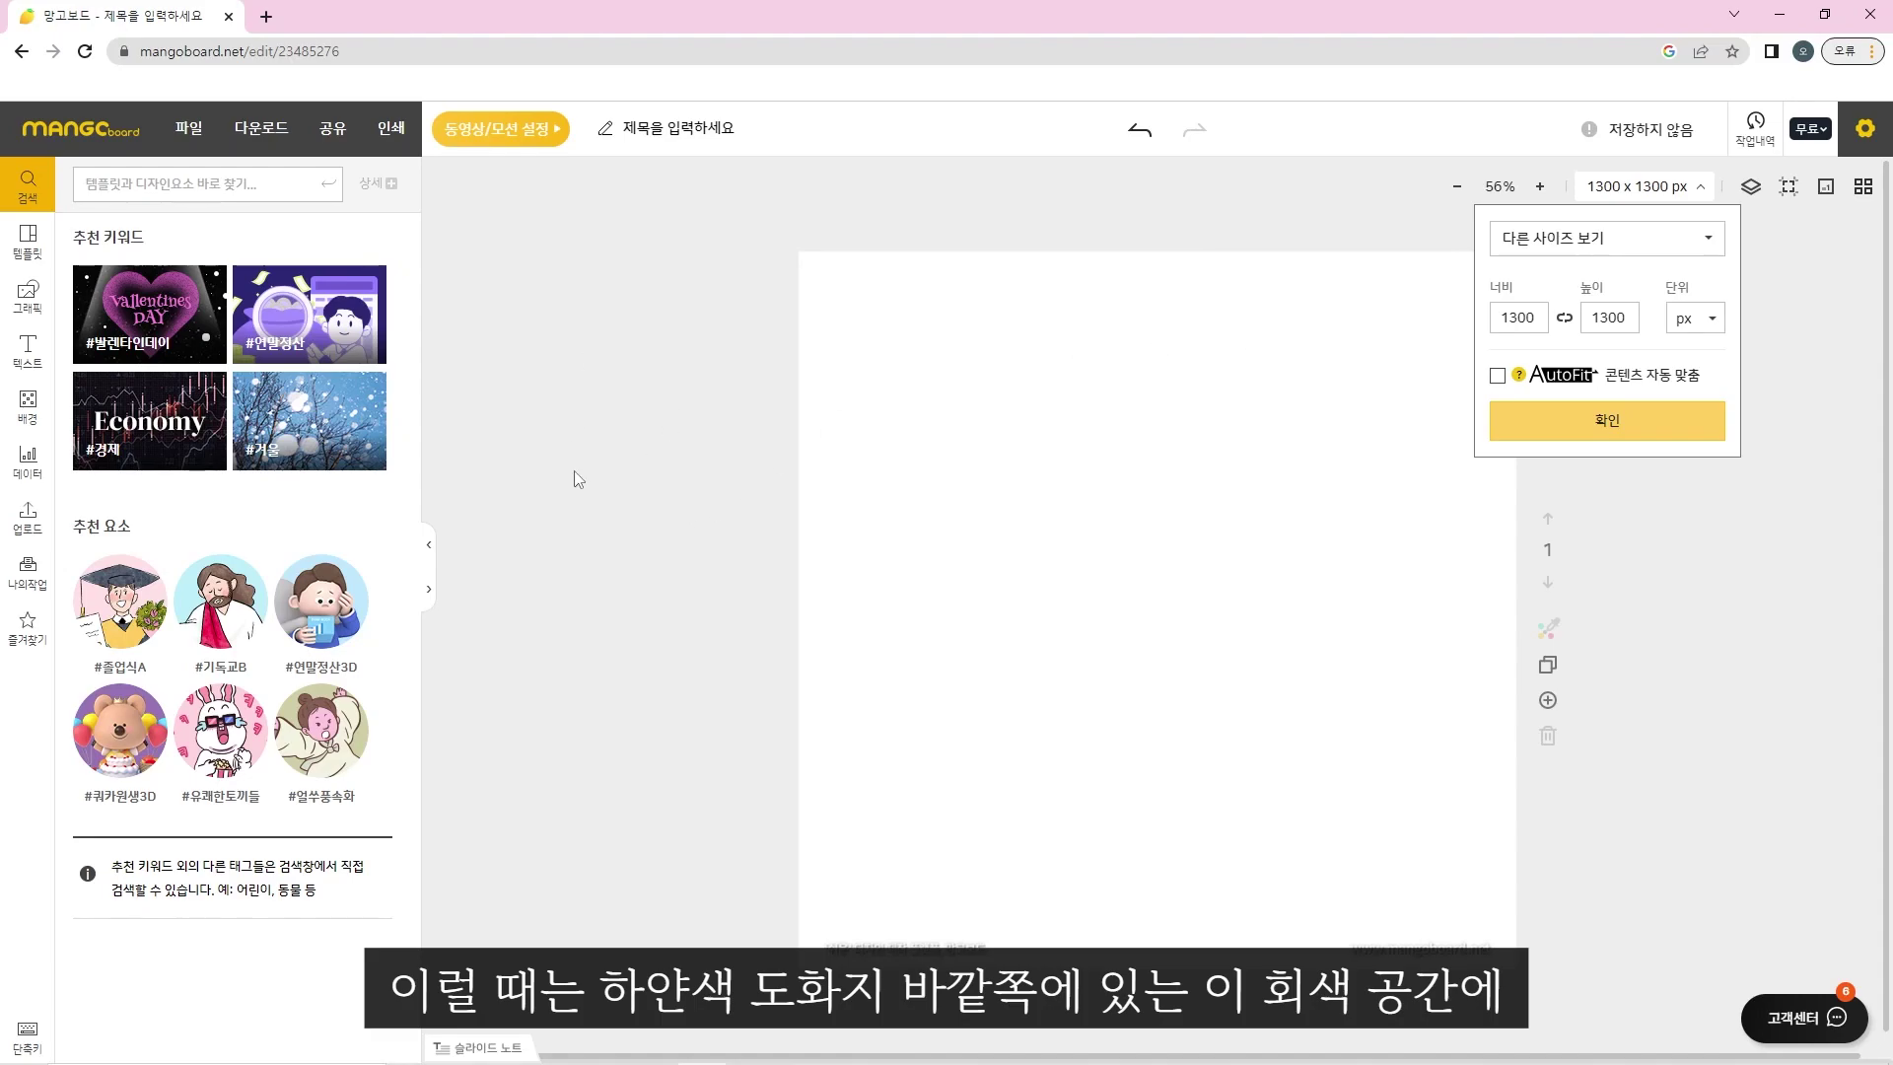
pyautogui.click(622, 422)
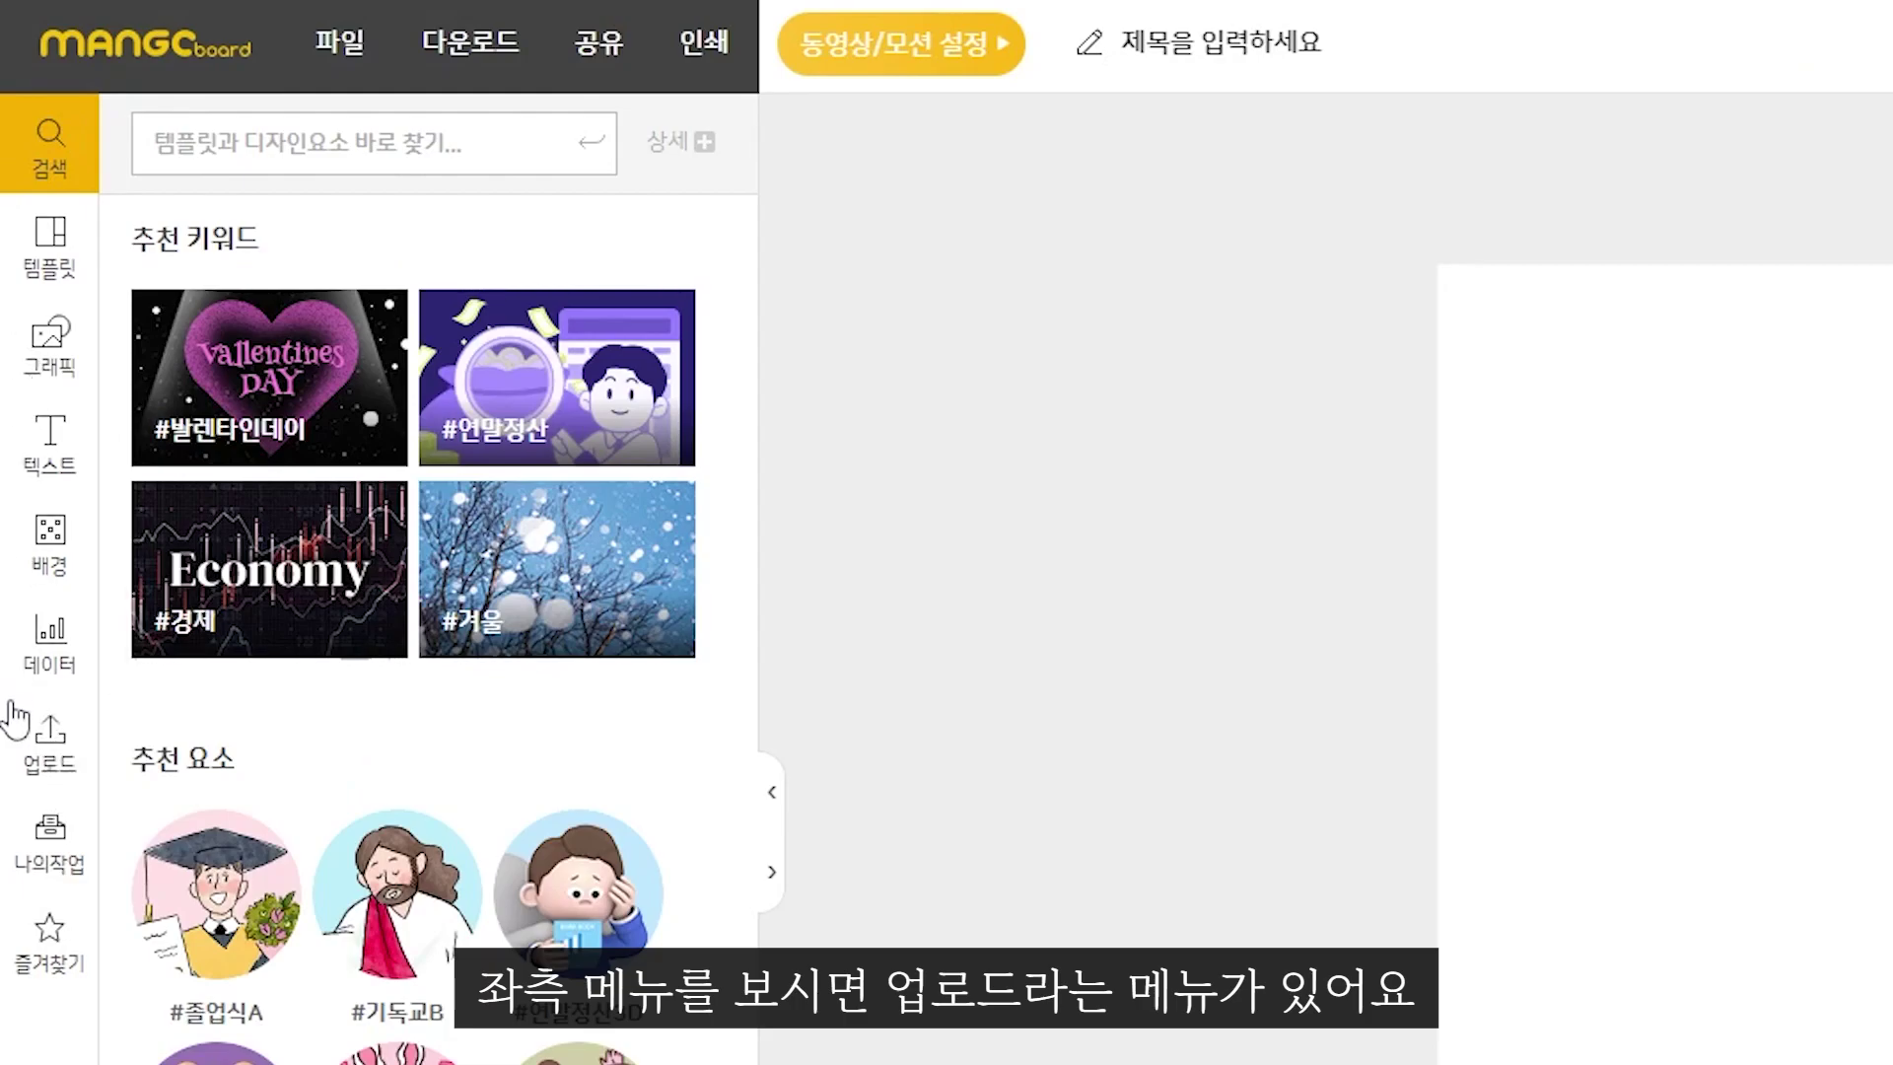
# Upload the images 1.jpg, 2.jpg and 3.jpg from the 망고보드_업로드용이미지 folder.
pyautogui.click(44, 762)
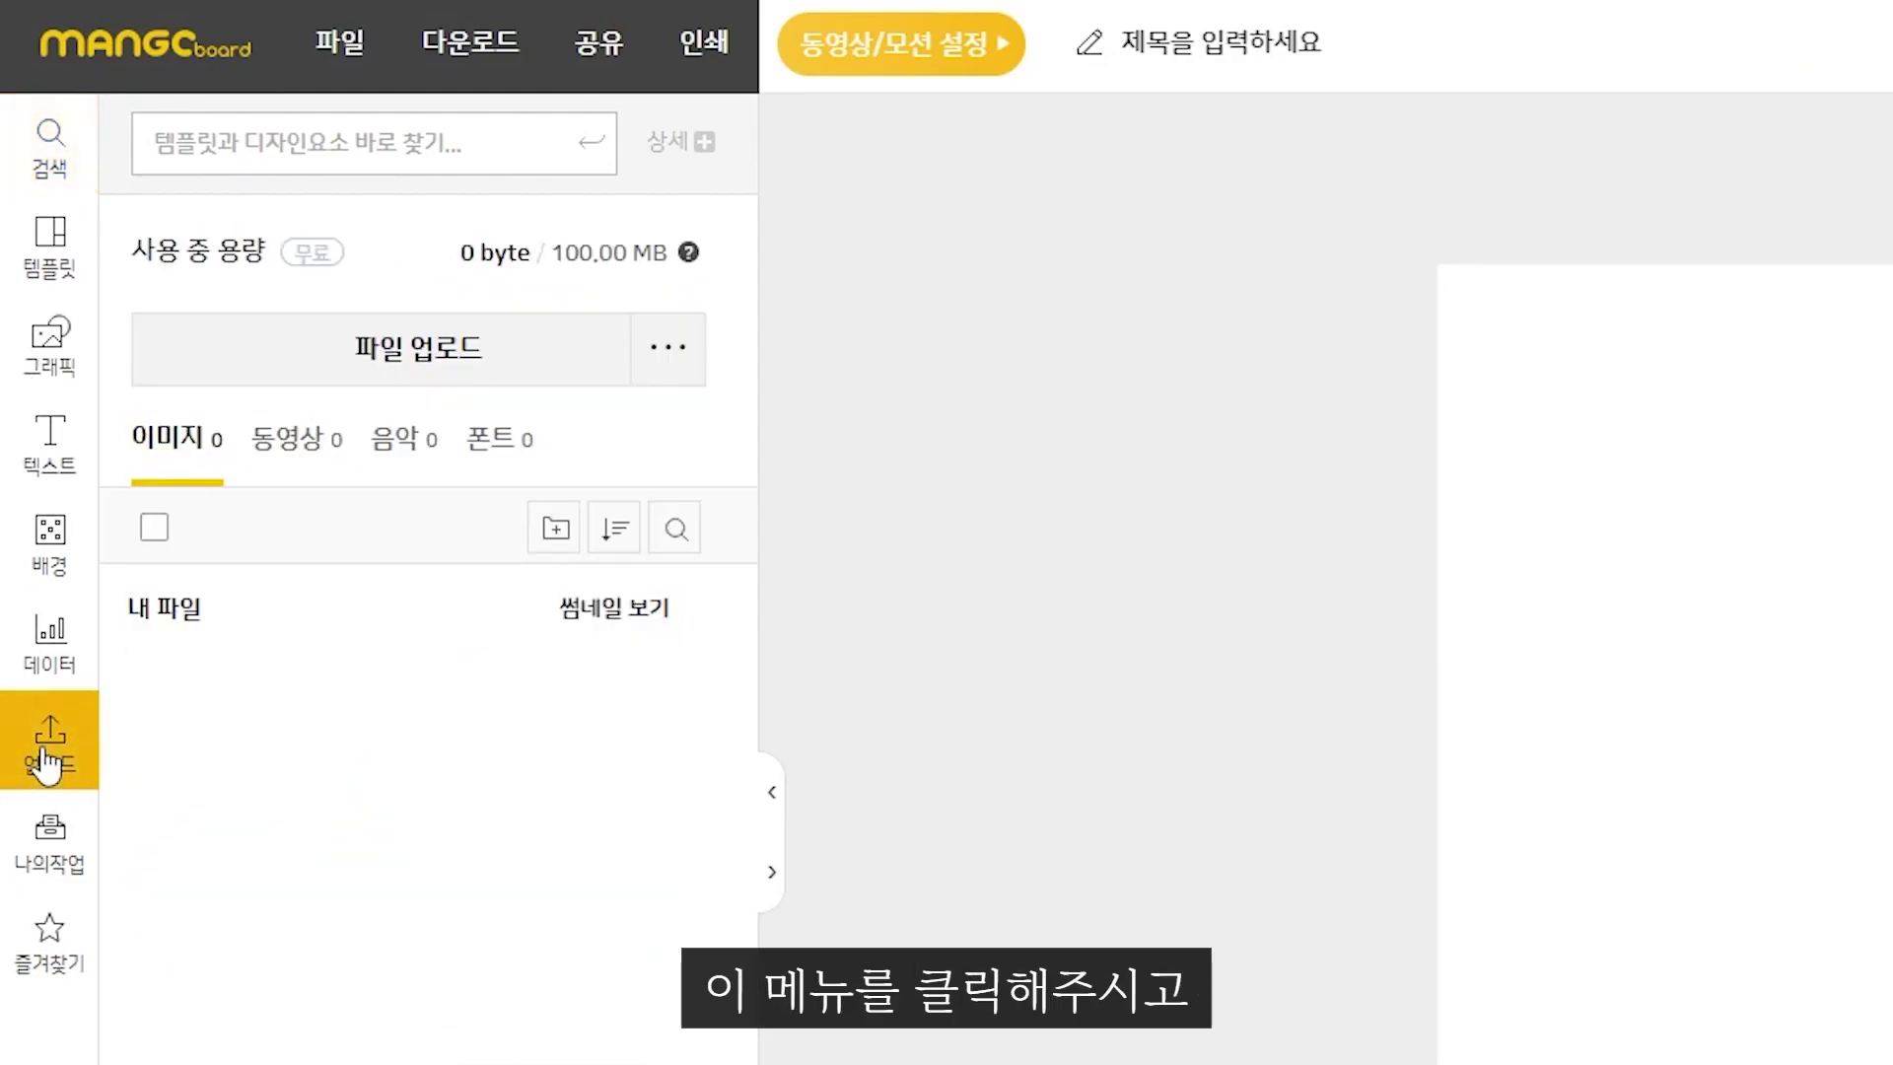
pyautogui.click(449, 375)
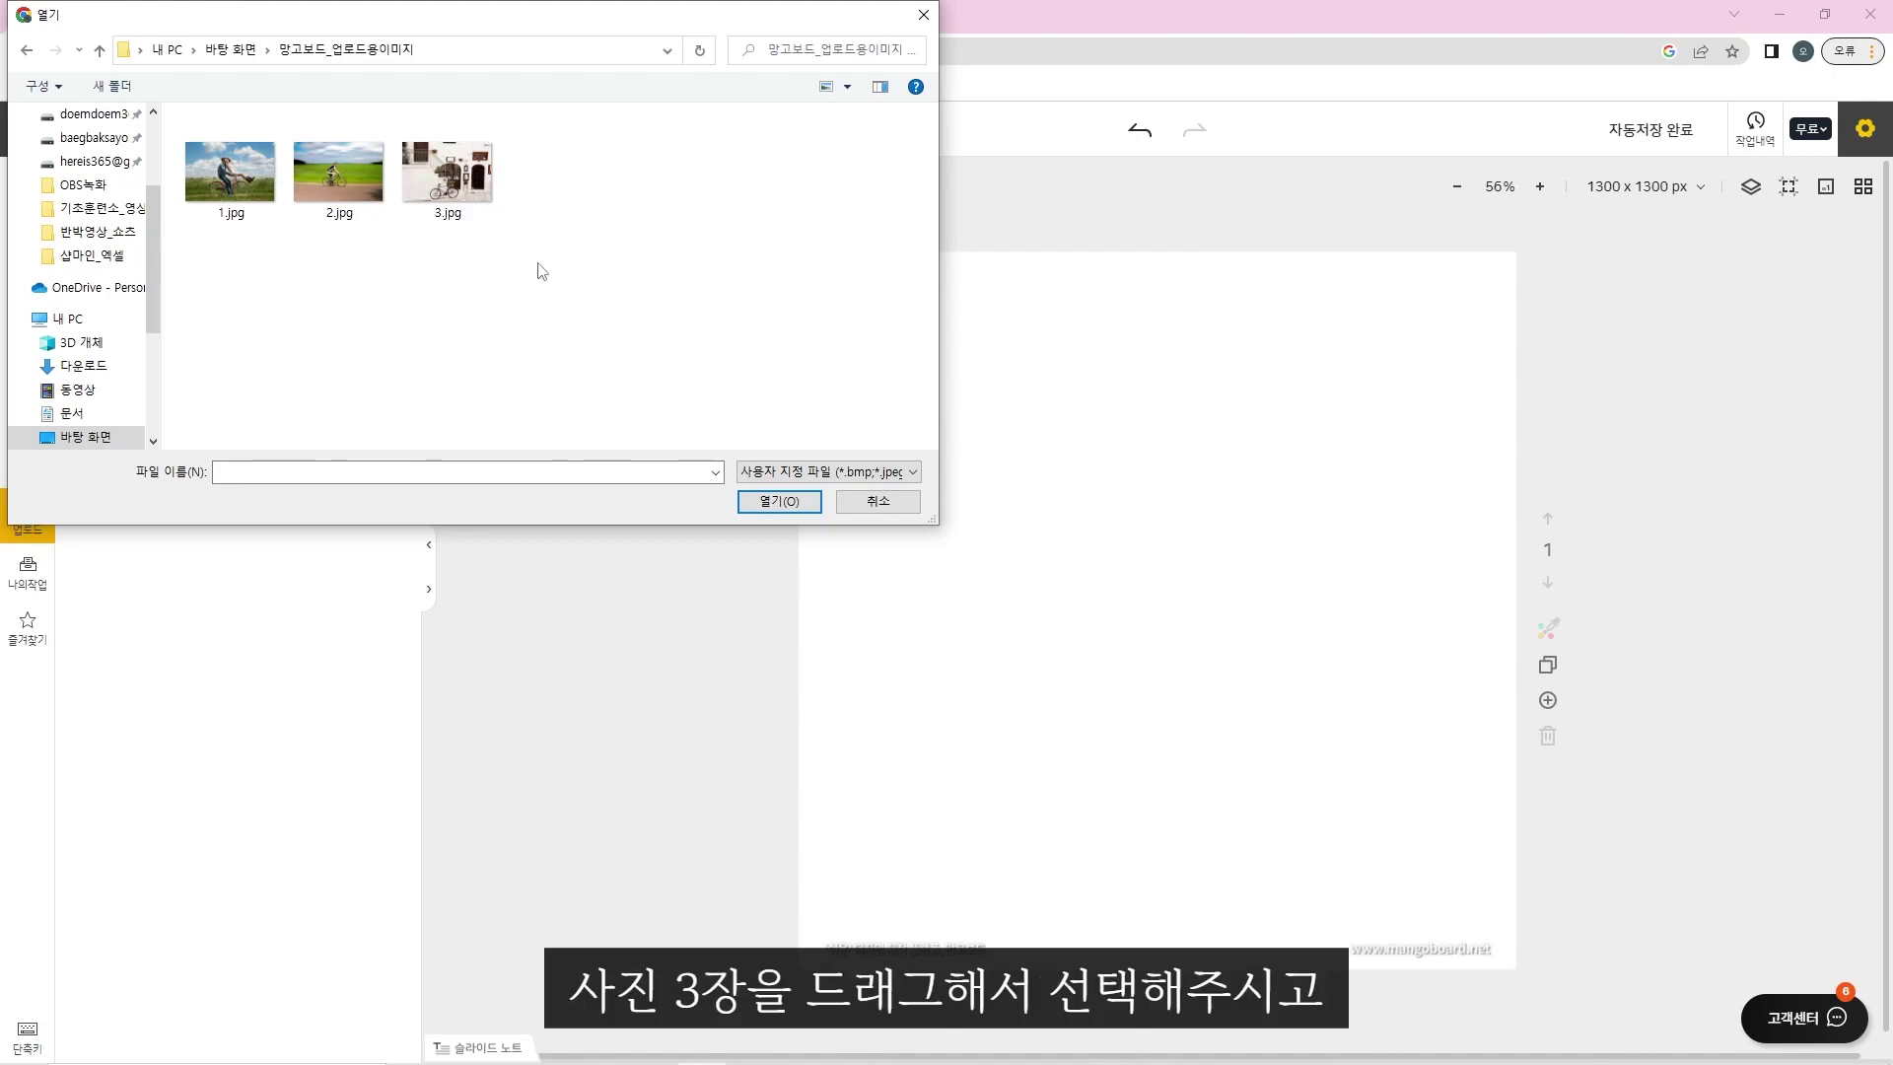
pyautogui.moveTo(542, 277); pyautogui.dragTo(193, 130)
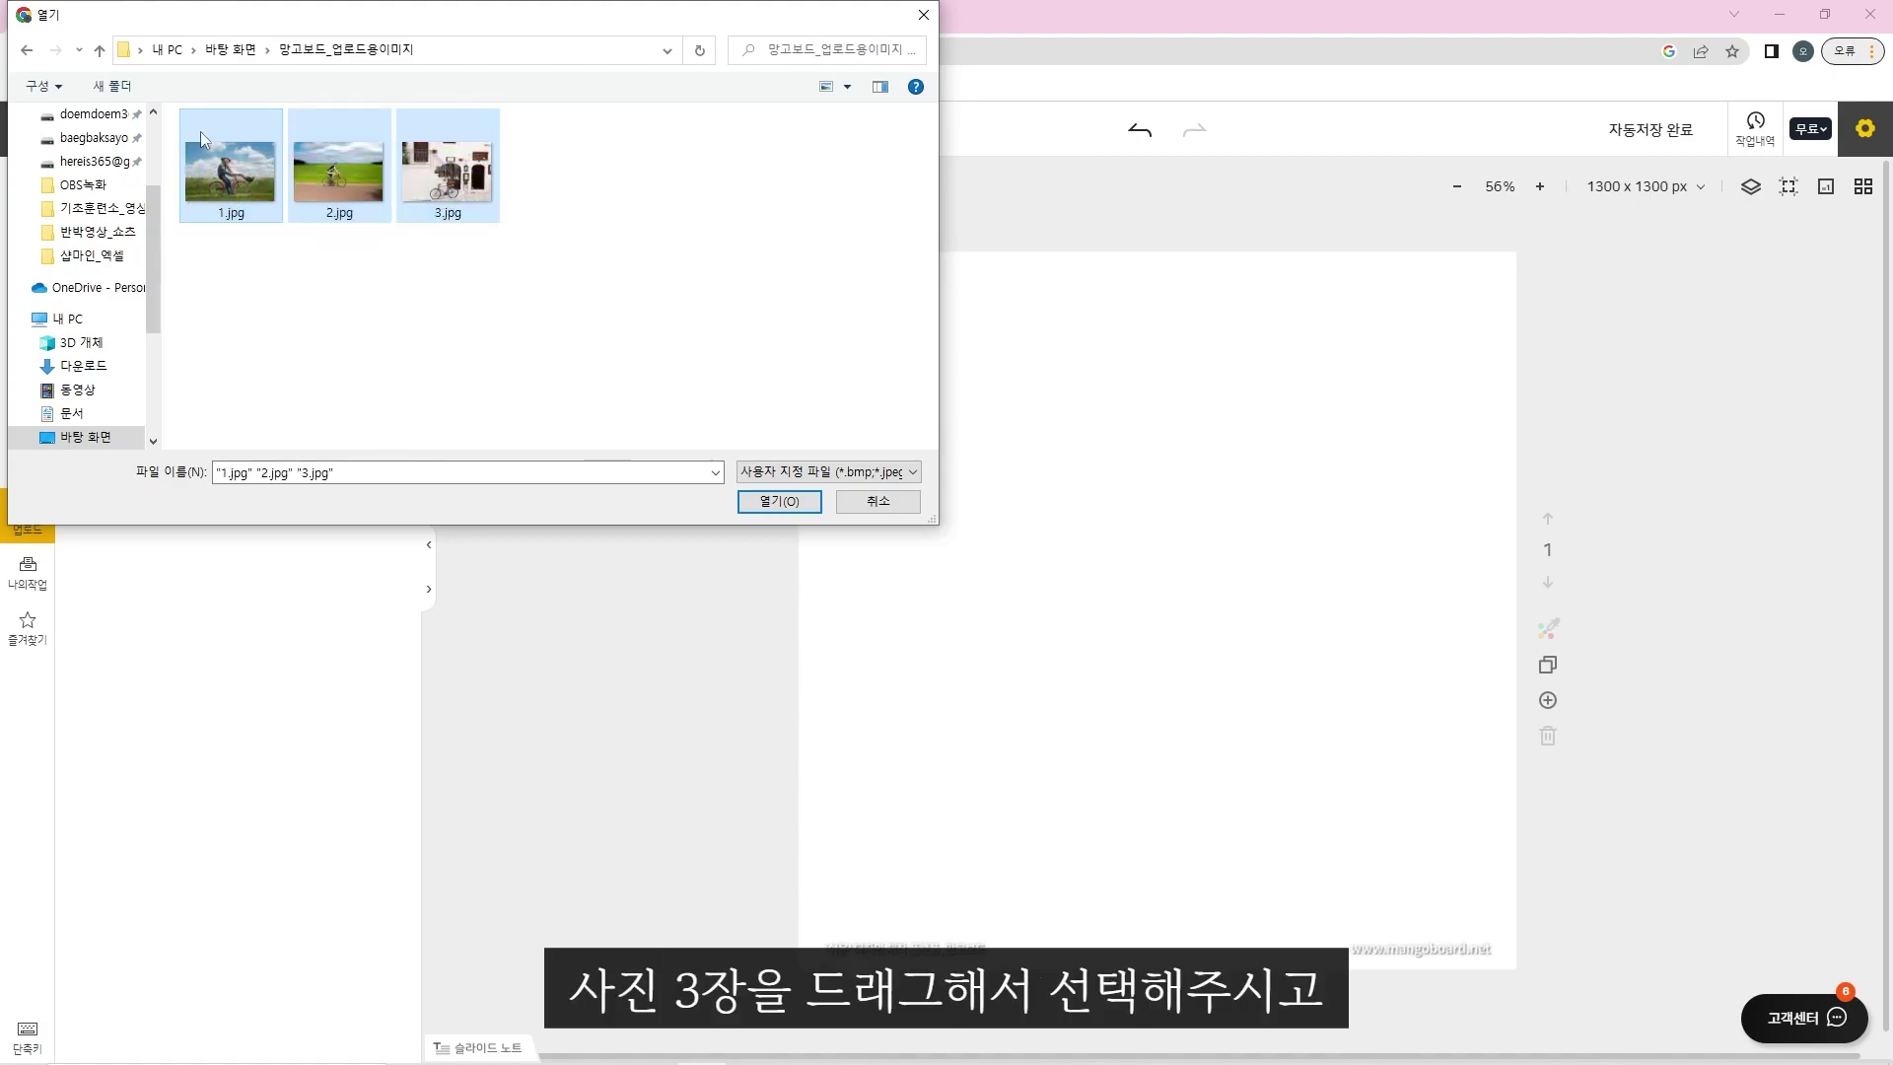
pyautogui.click(777, 500)
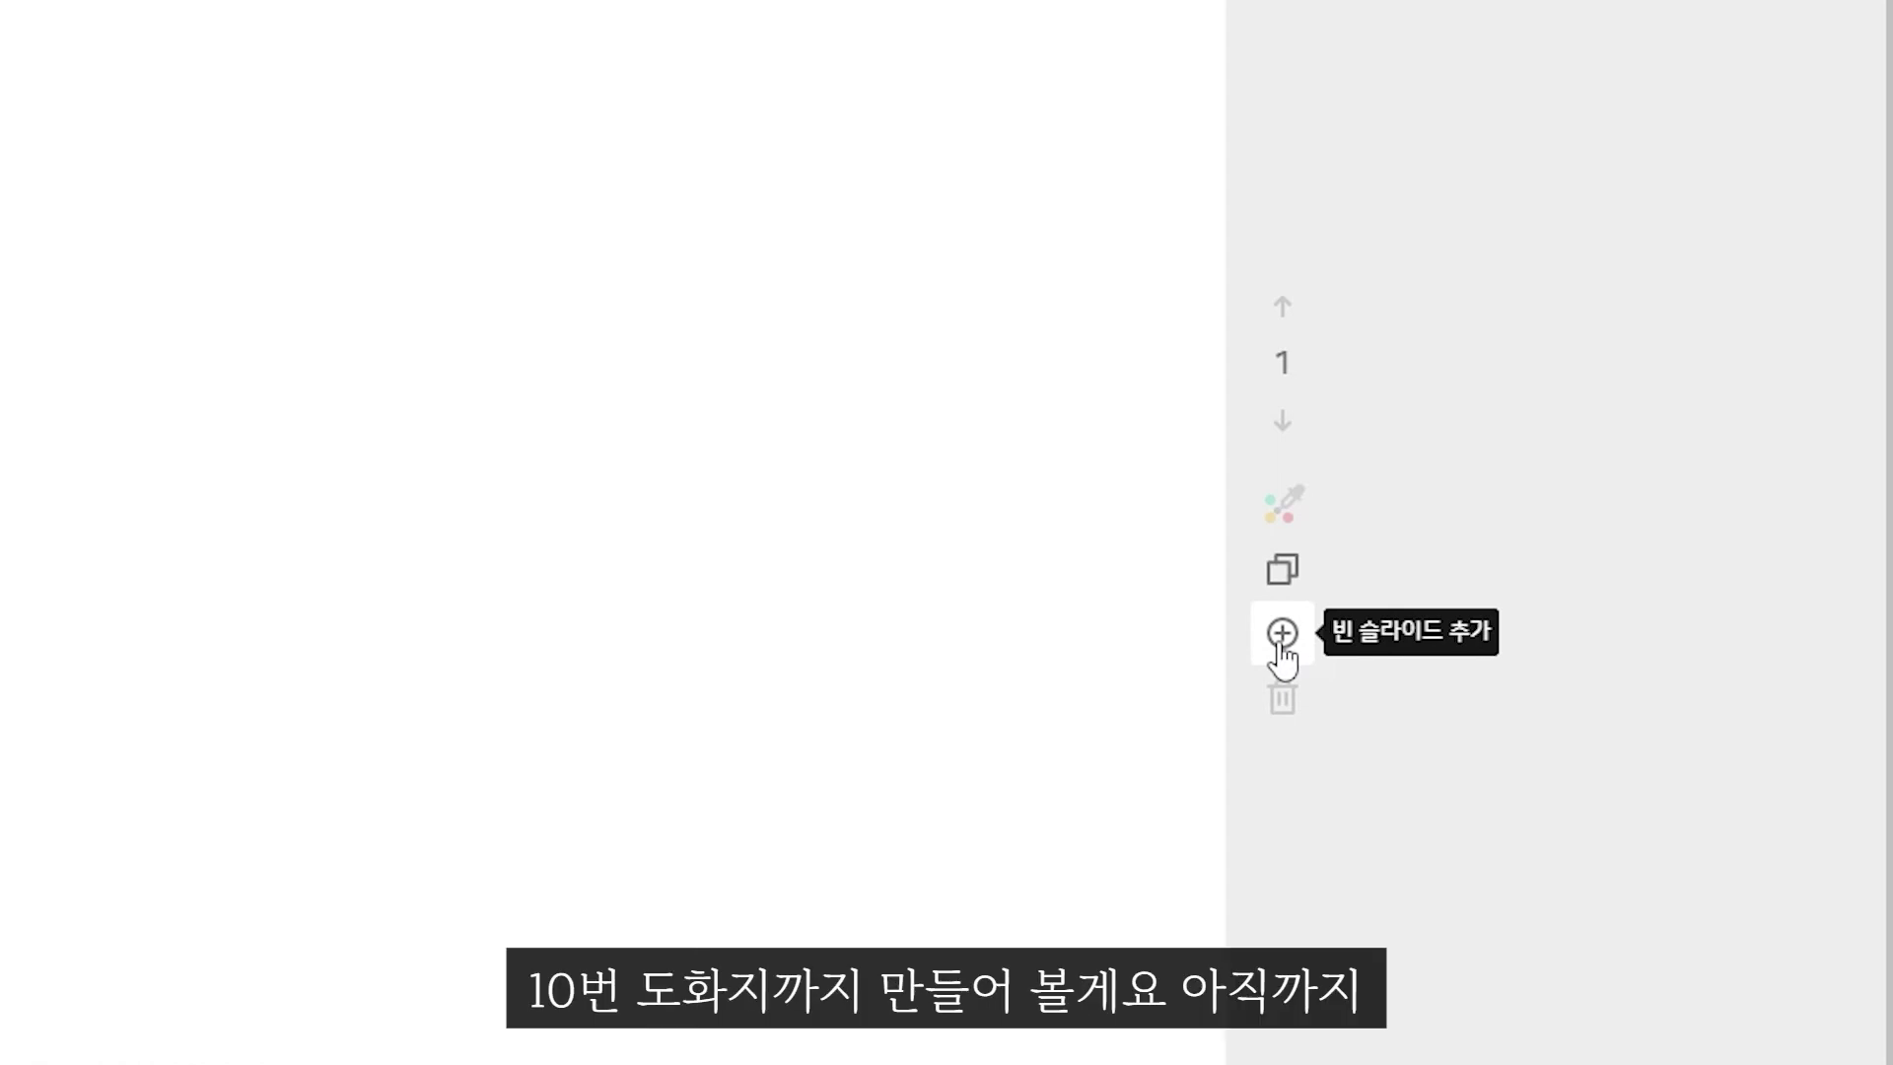
# Add nine blank slides after the first one to make ten slides in total.
pyautogui.click(1282, 643)
pyautogui.click(1282, 643)
pyautogui.click(1281, 642)
pyautogui.click(1282, 643)
pyautogui.click(1282, 642)
pyautogui.click(1282, 643)
pyautogui.click(1282, 643)
pyautogui.click(1281, 643)
pyautogui.click(1281, 643)
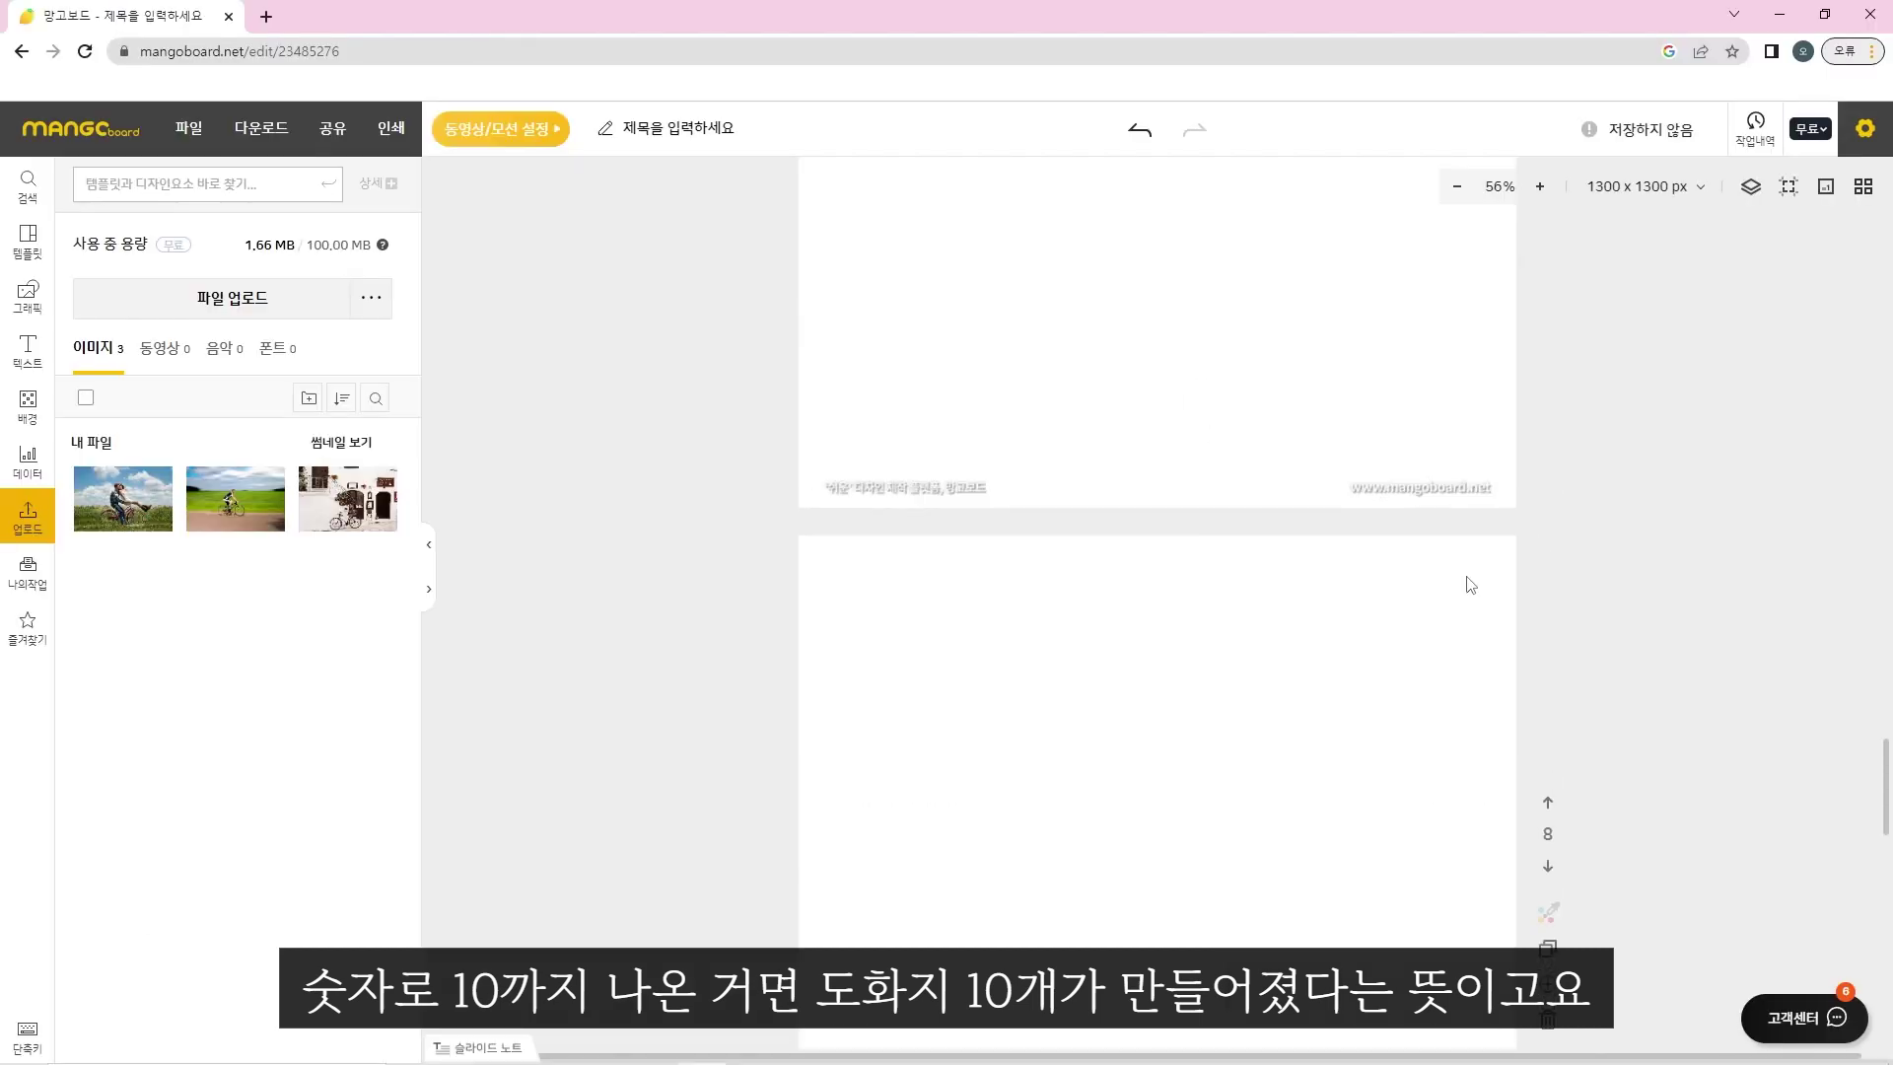
# Place the first, second and third uploaded photos on slides 1, 2 and 3 respectively.
pyautogui.scroll(15, 1142, 134)
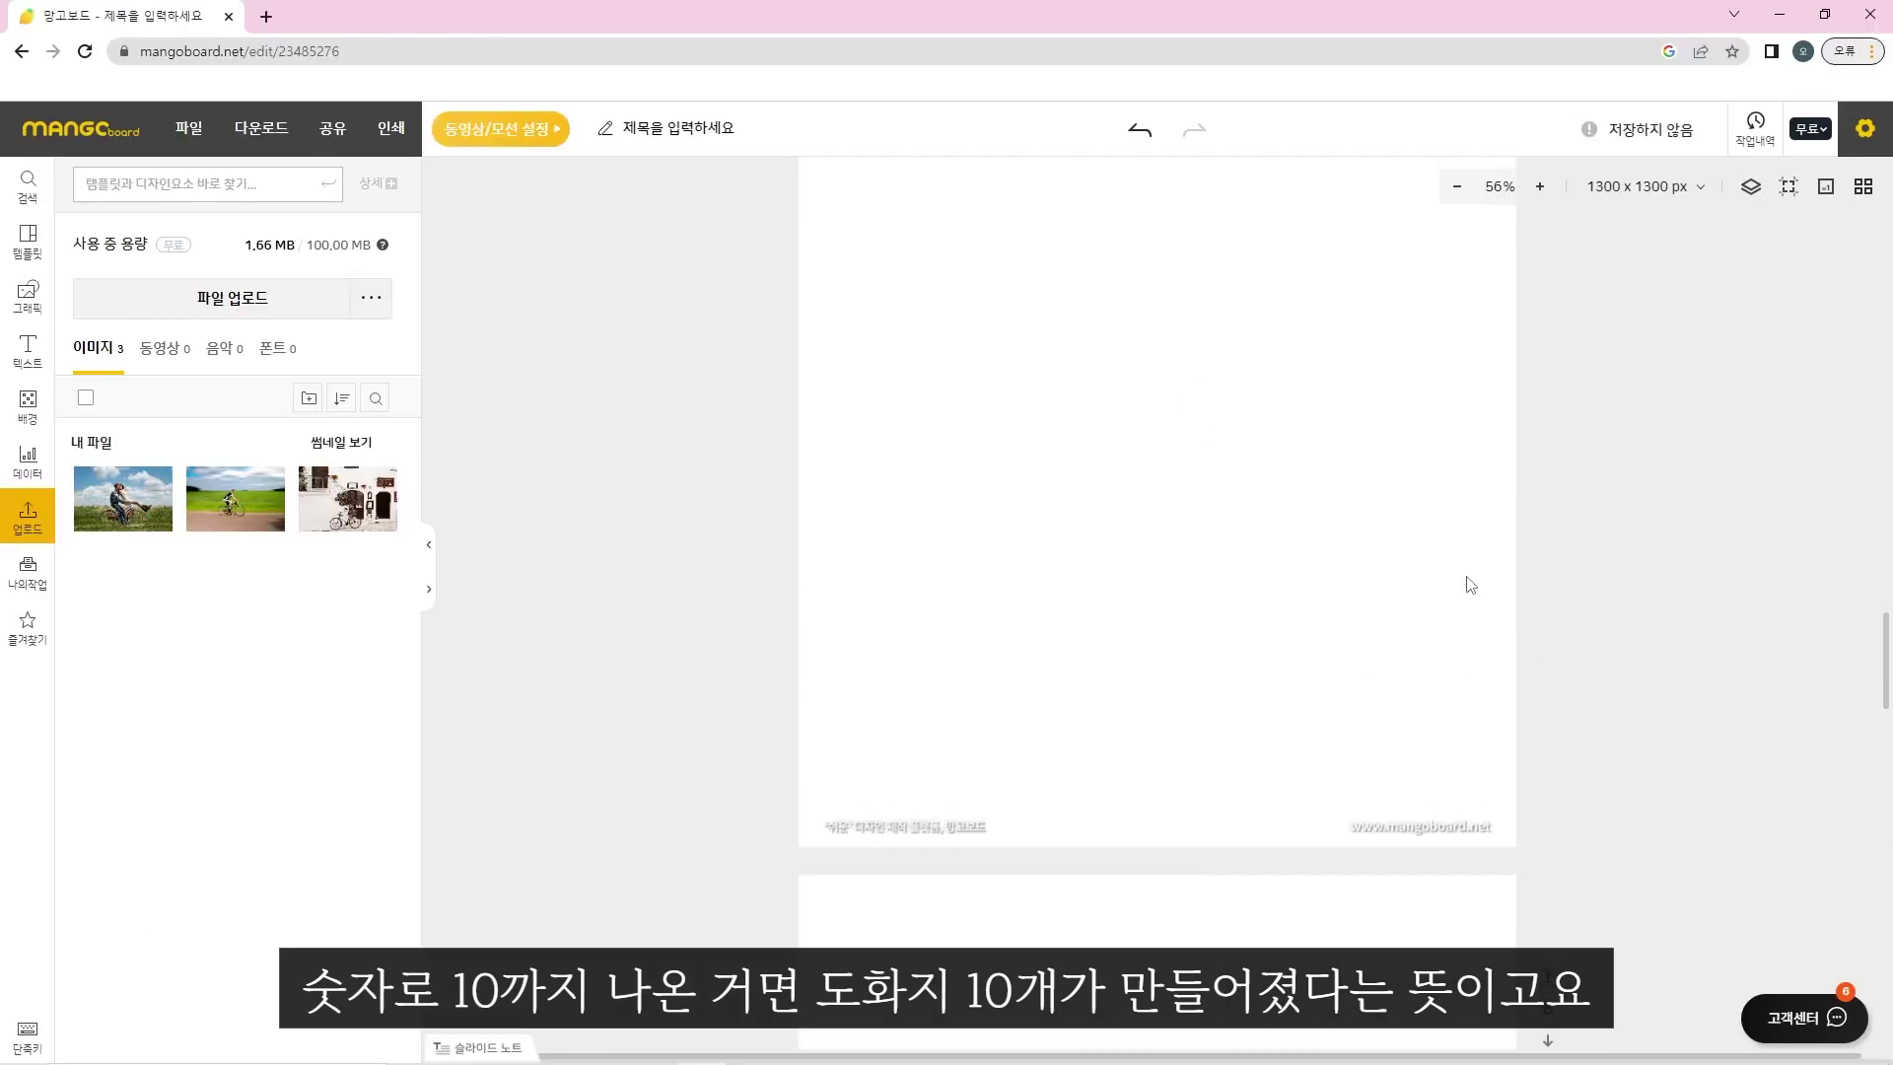
pyautogui.scroll(7, 1424, 545)
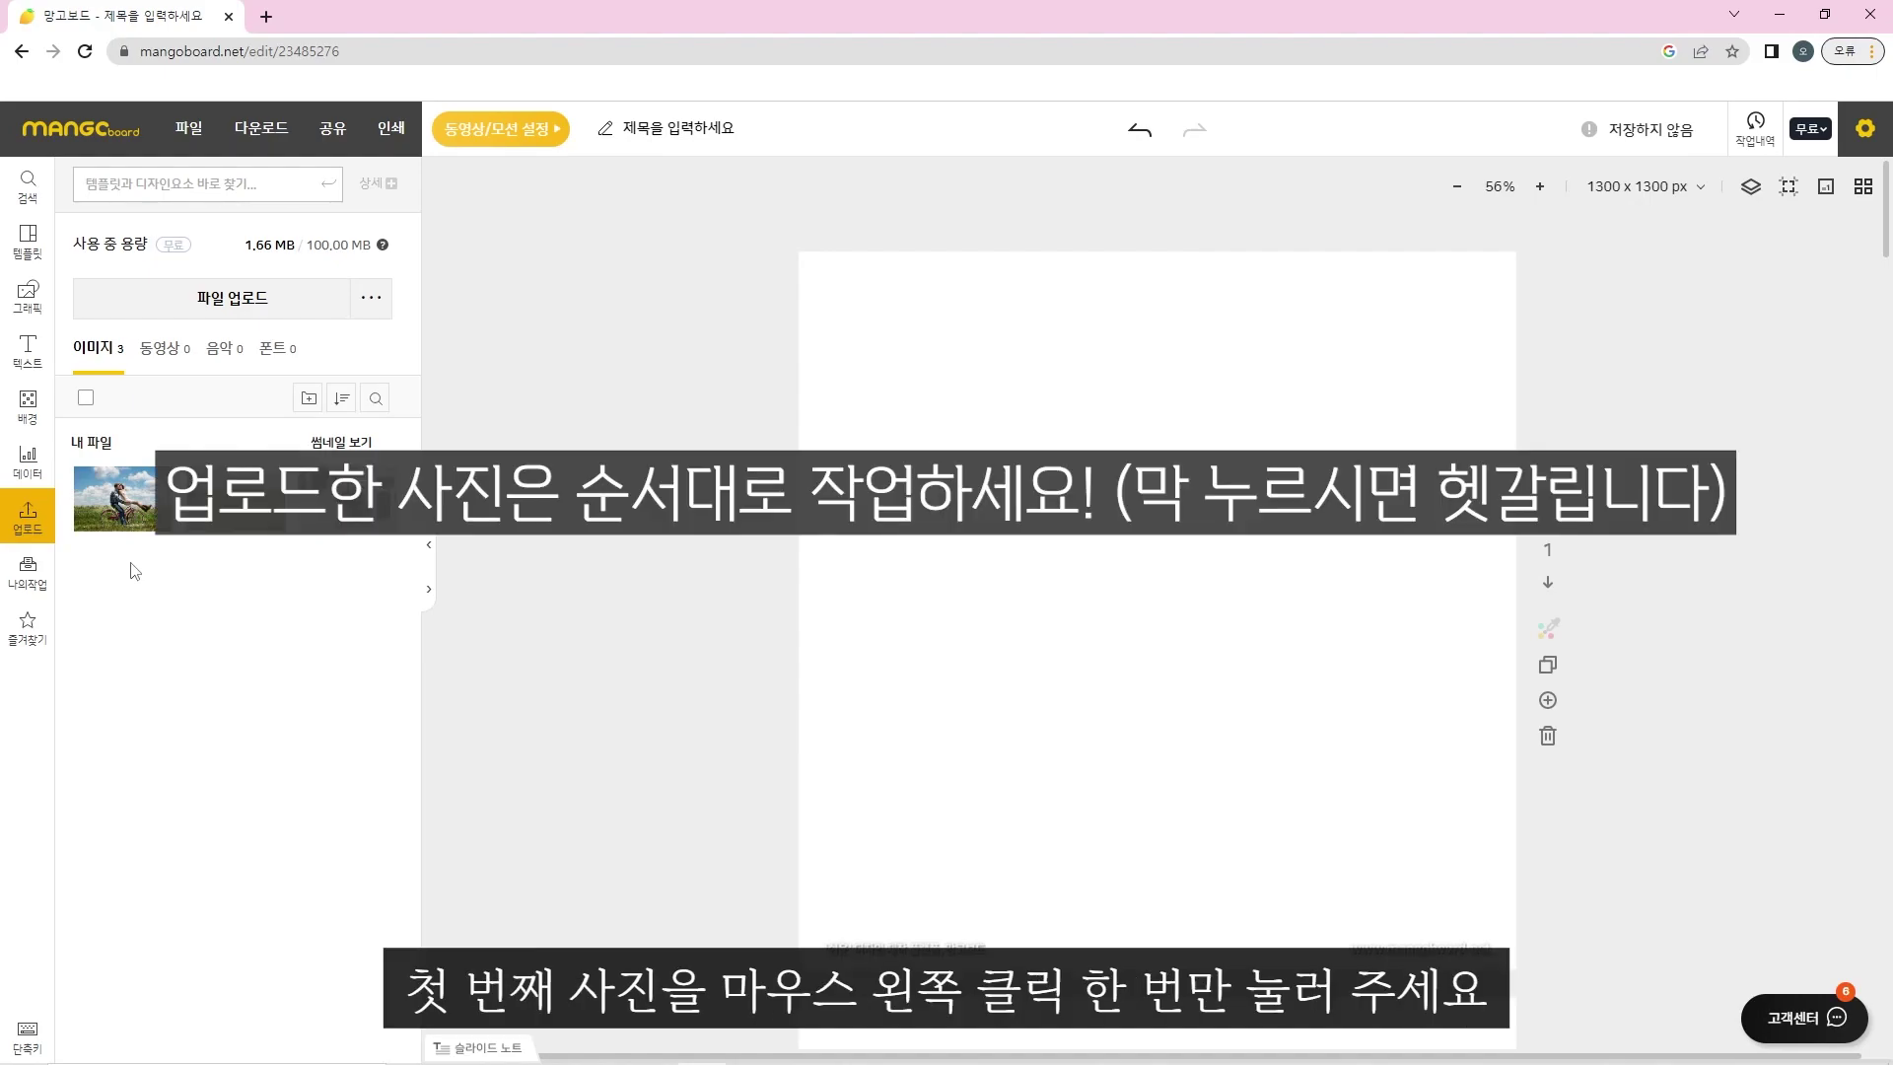
pyautogui.click(122, 511)
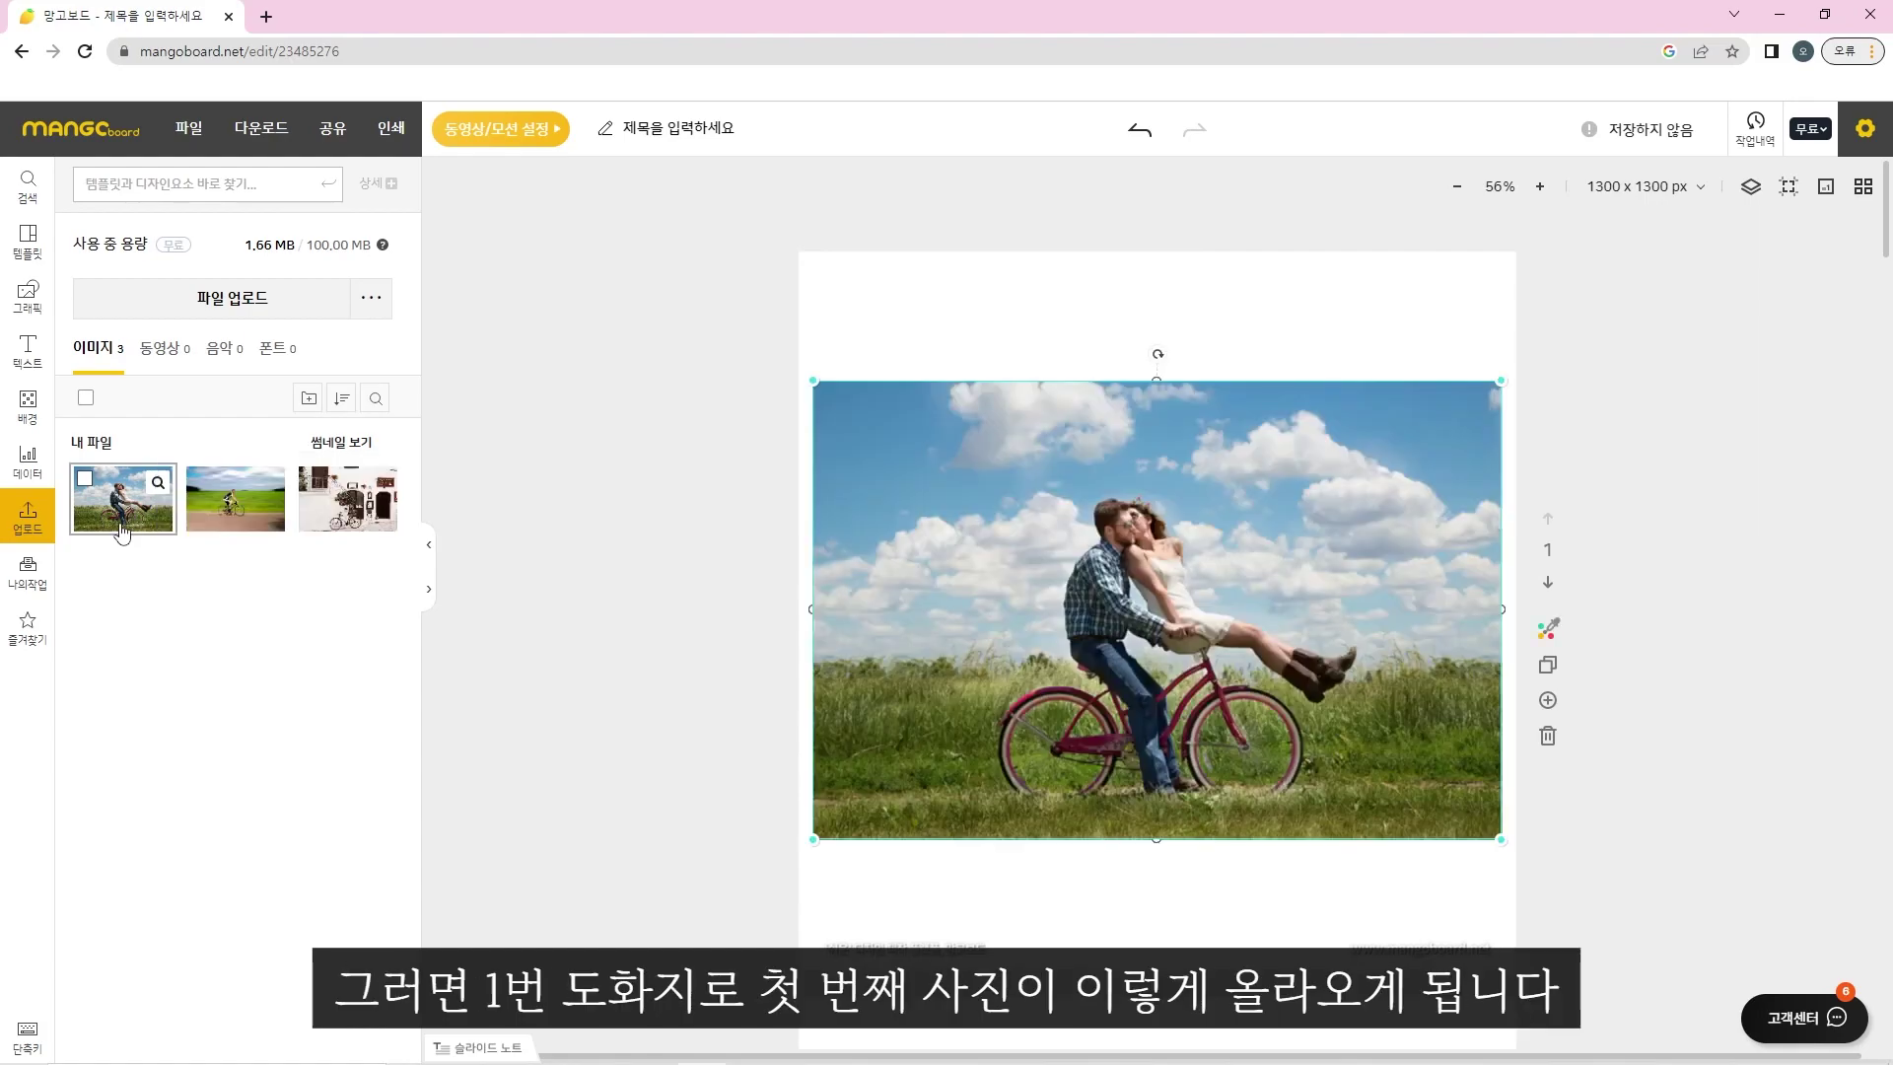
pyautogui.scroll(-8, 684, 471)
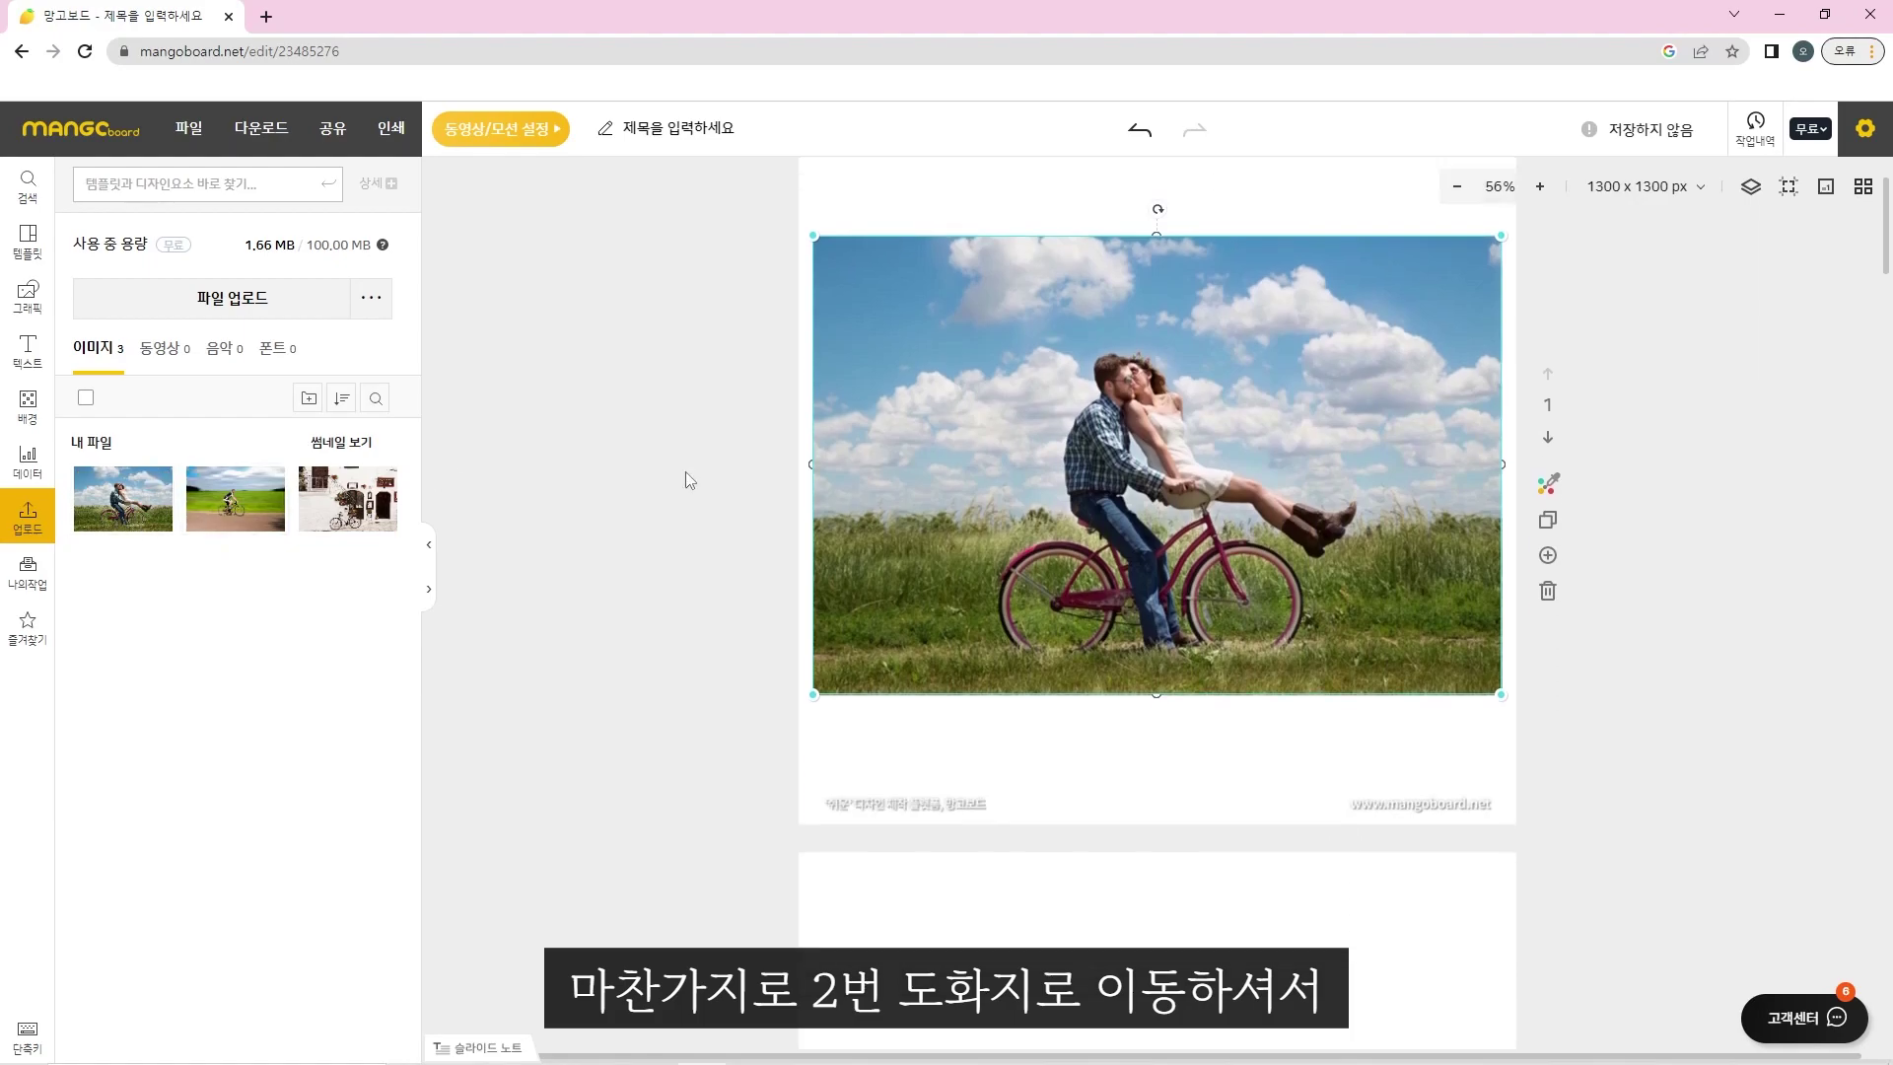
pyautogui.scroll(1, 678, 477)
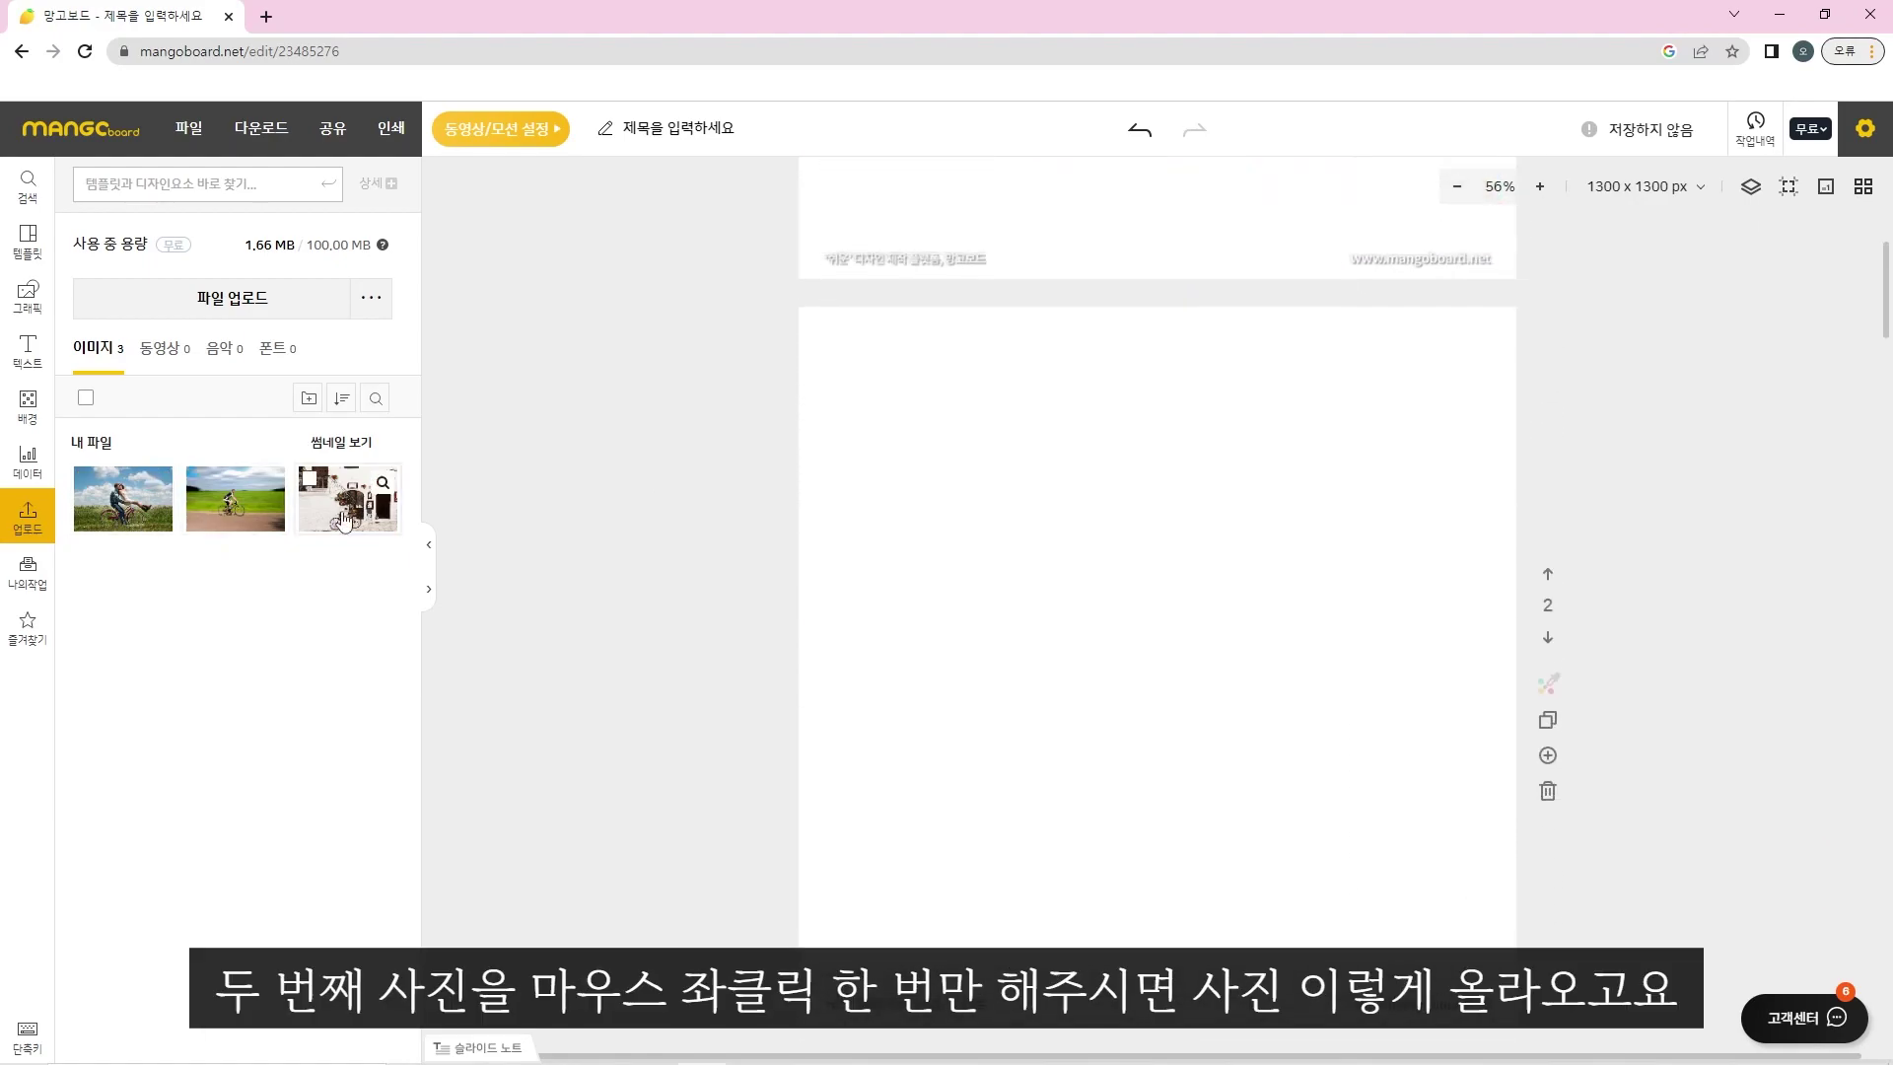
pyautogui.click(236, 514)
pyautogui.scroll(-7, 720, 528)
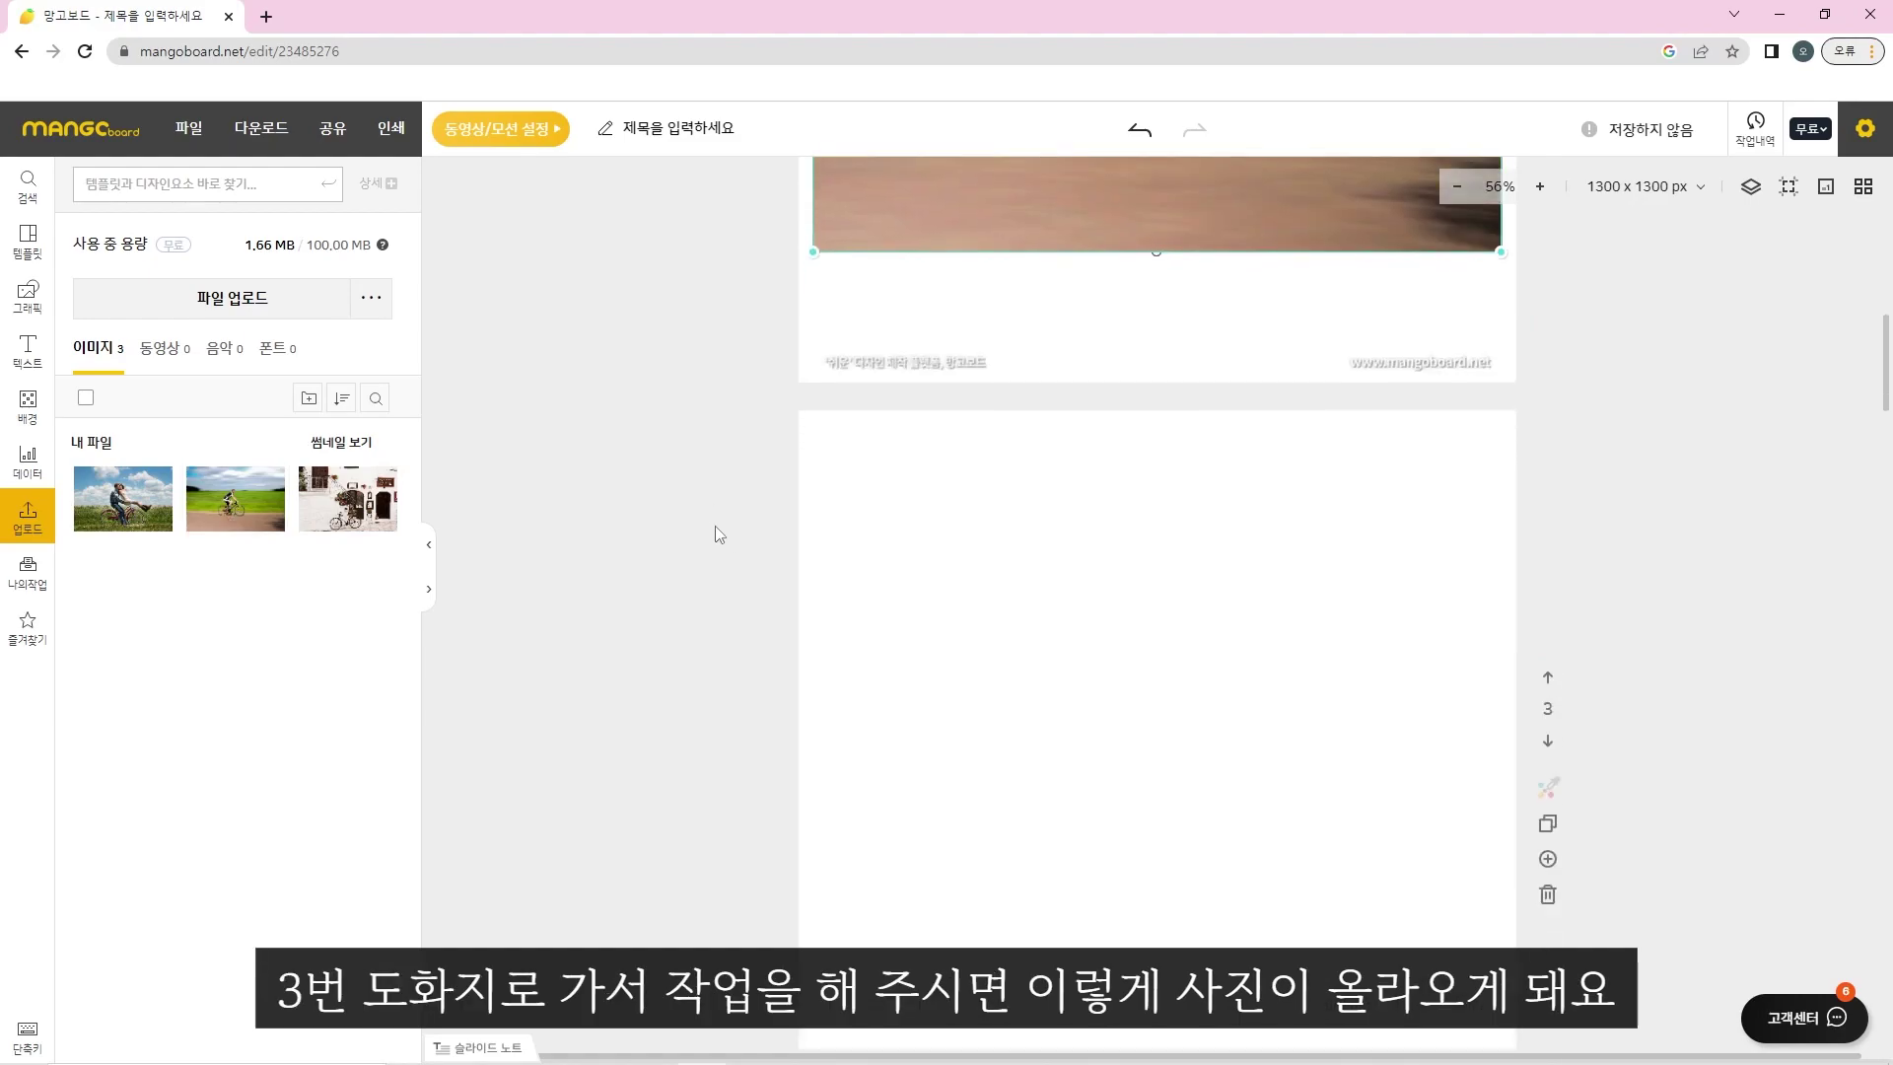
pyautogui.click(348, 498)
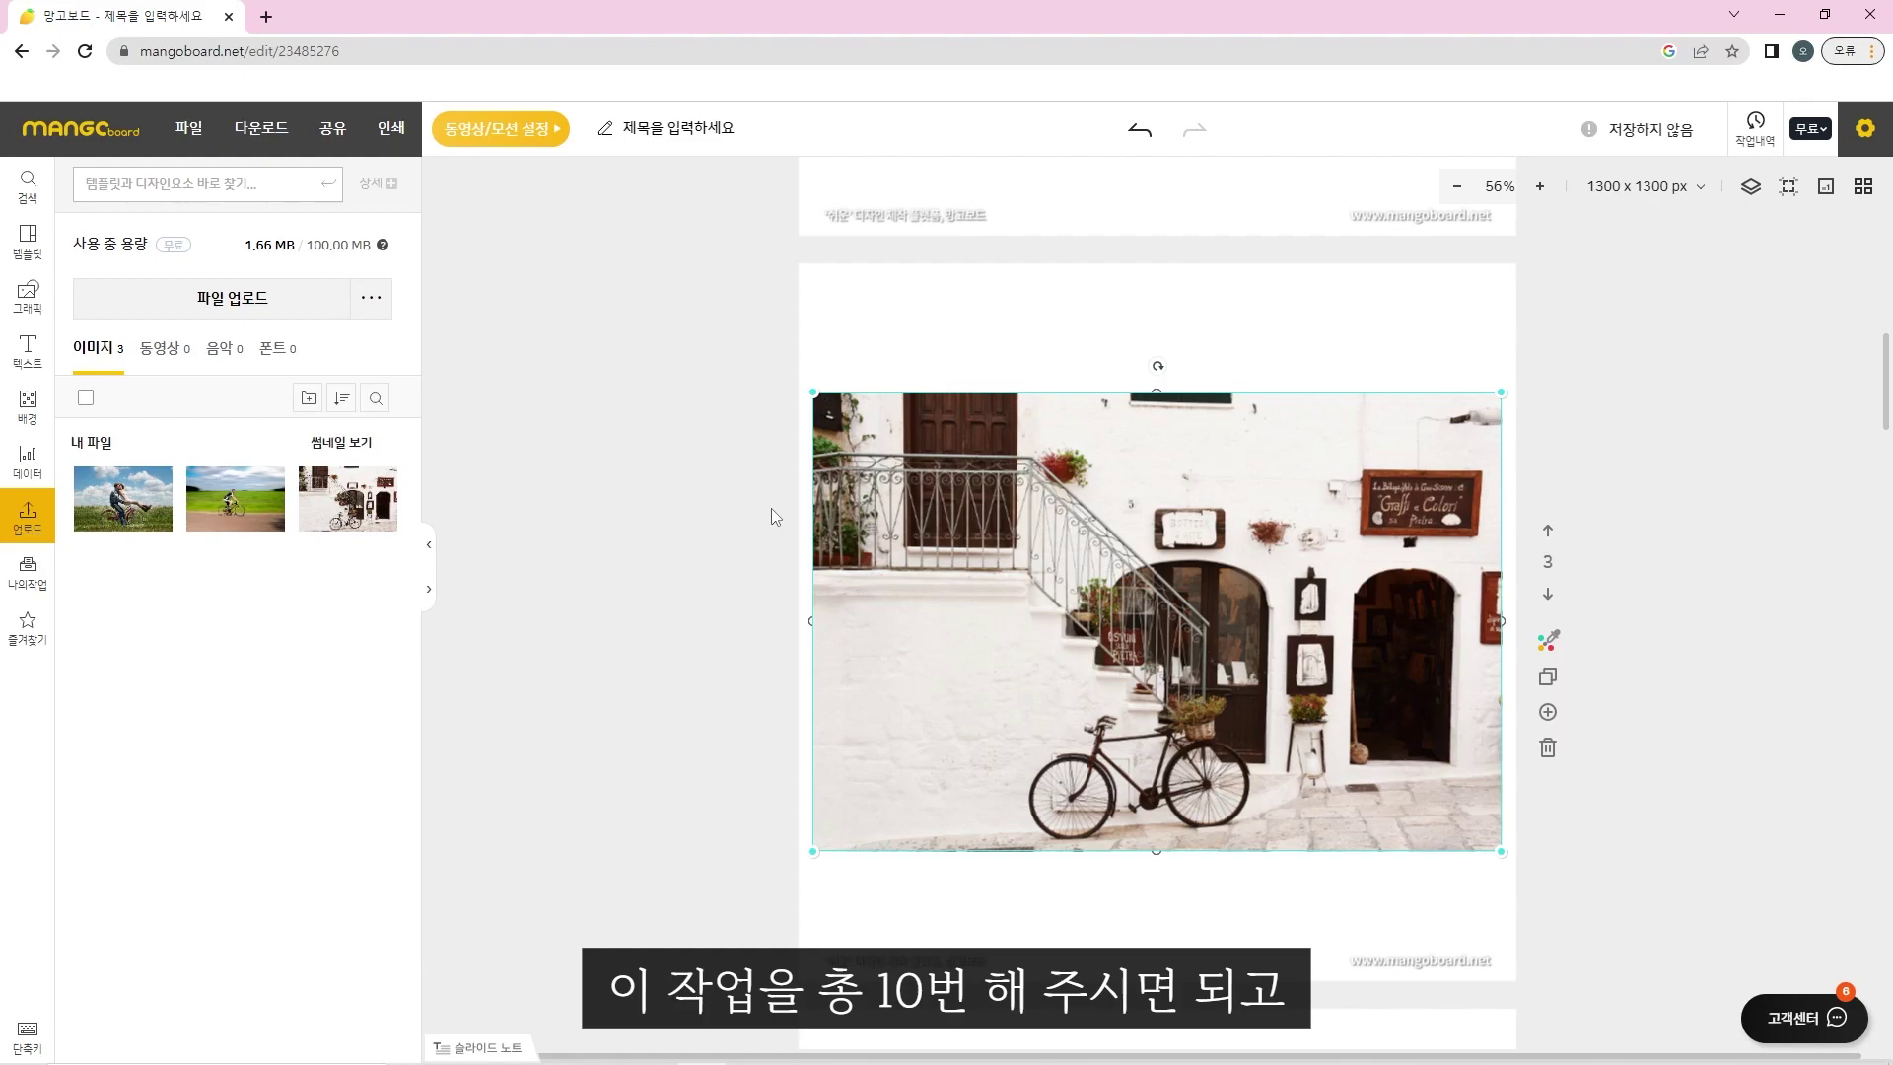
# Examine the editing options for the photo and the background on slide 1, returning to the uploaded files between selections.
pyautogui.scroll(10, 764, 507)
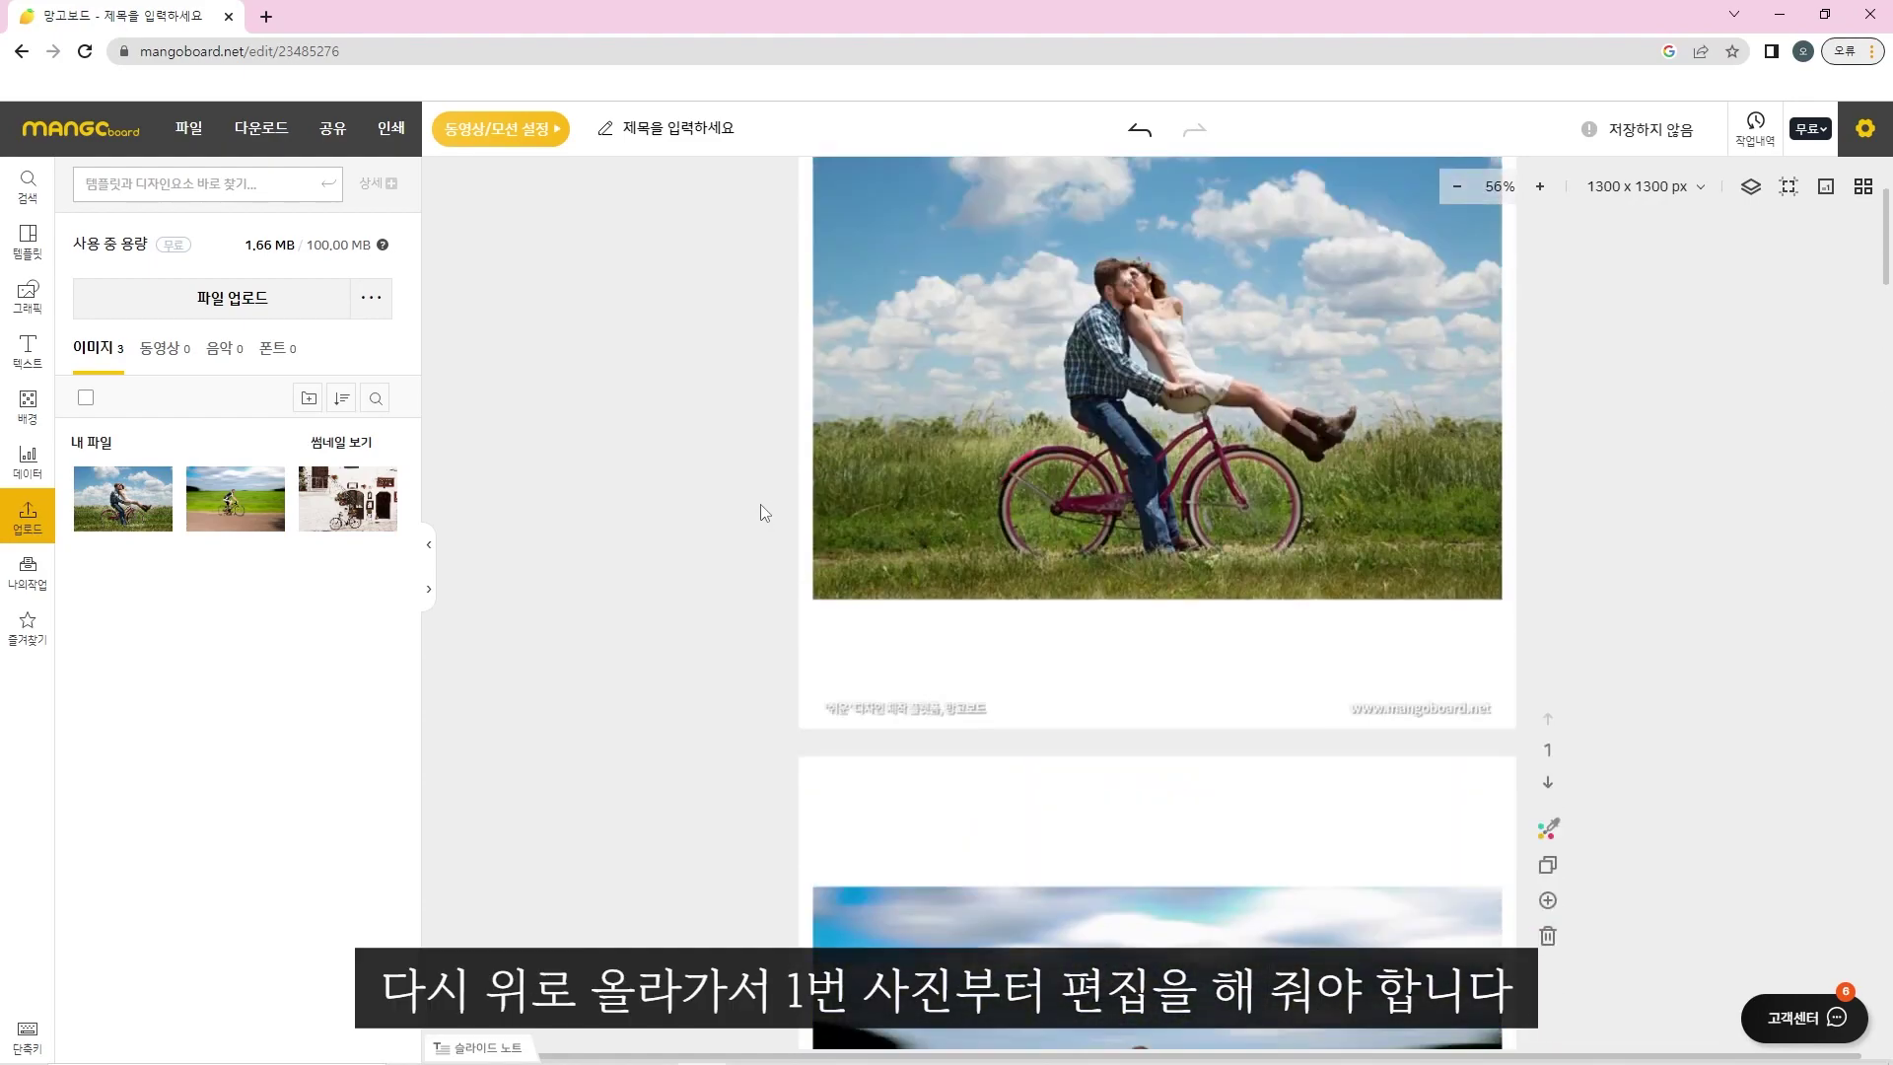
pyautogui.click(977, 471)
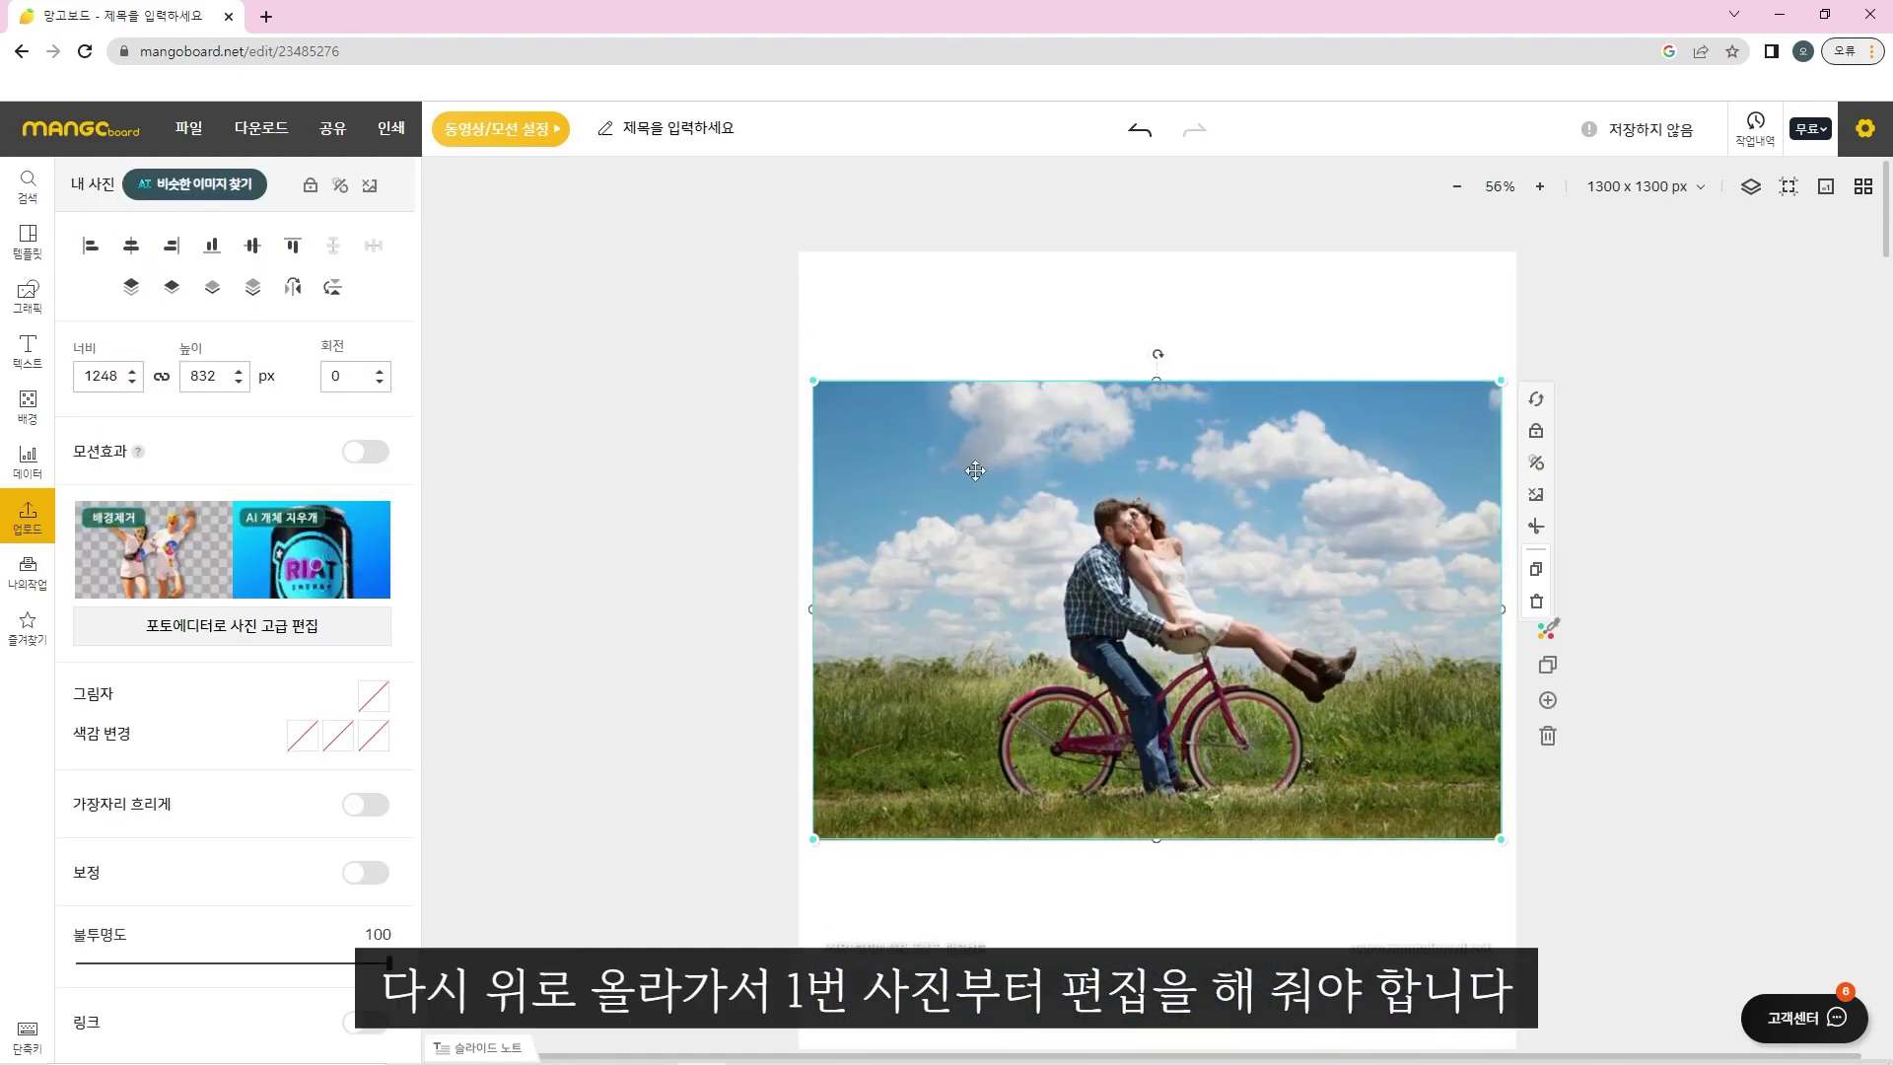
pyautogui.click(635, 513)
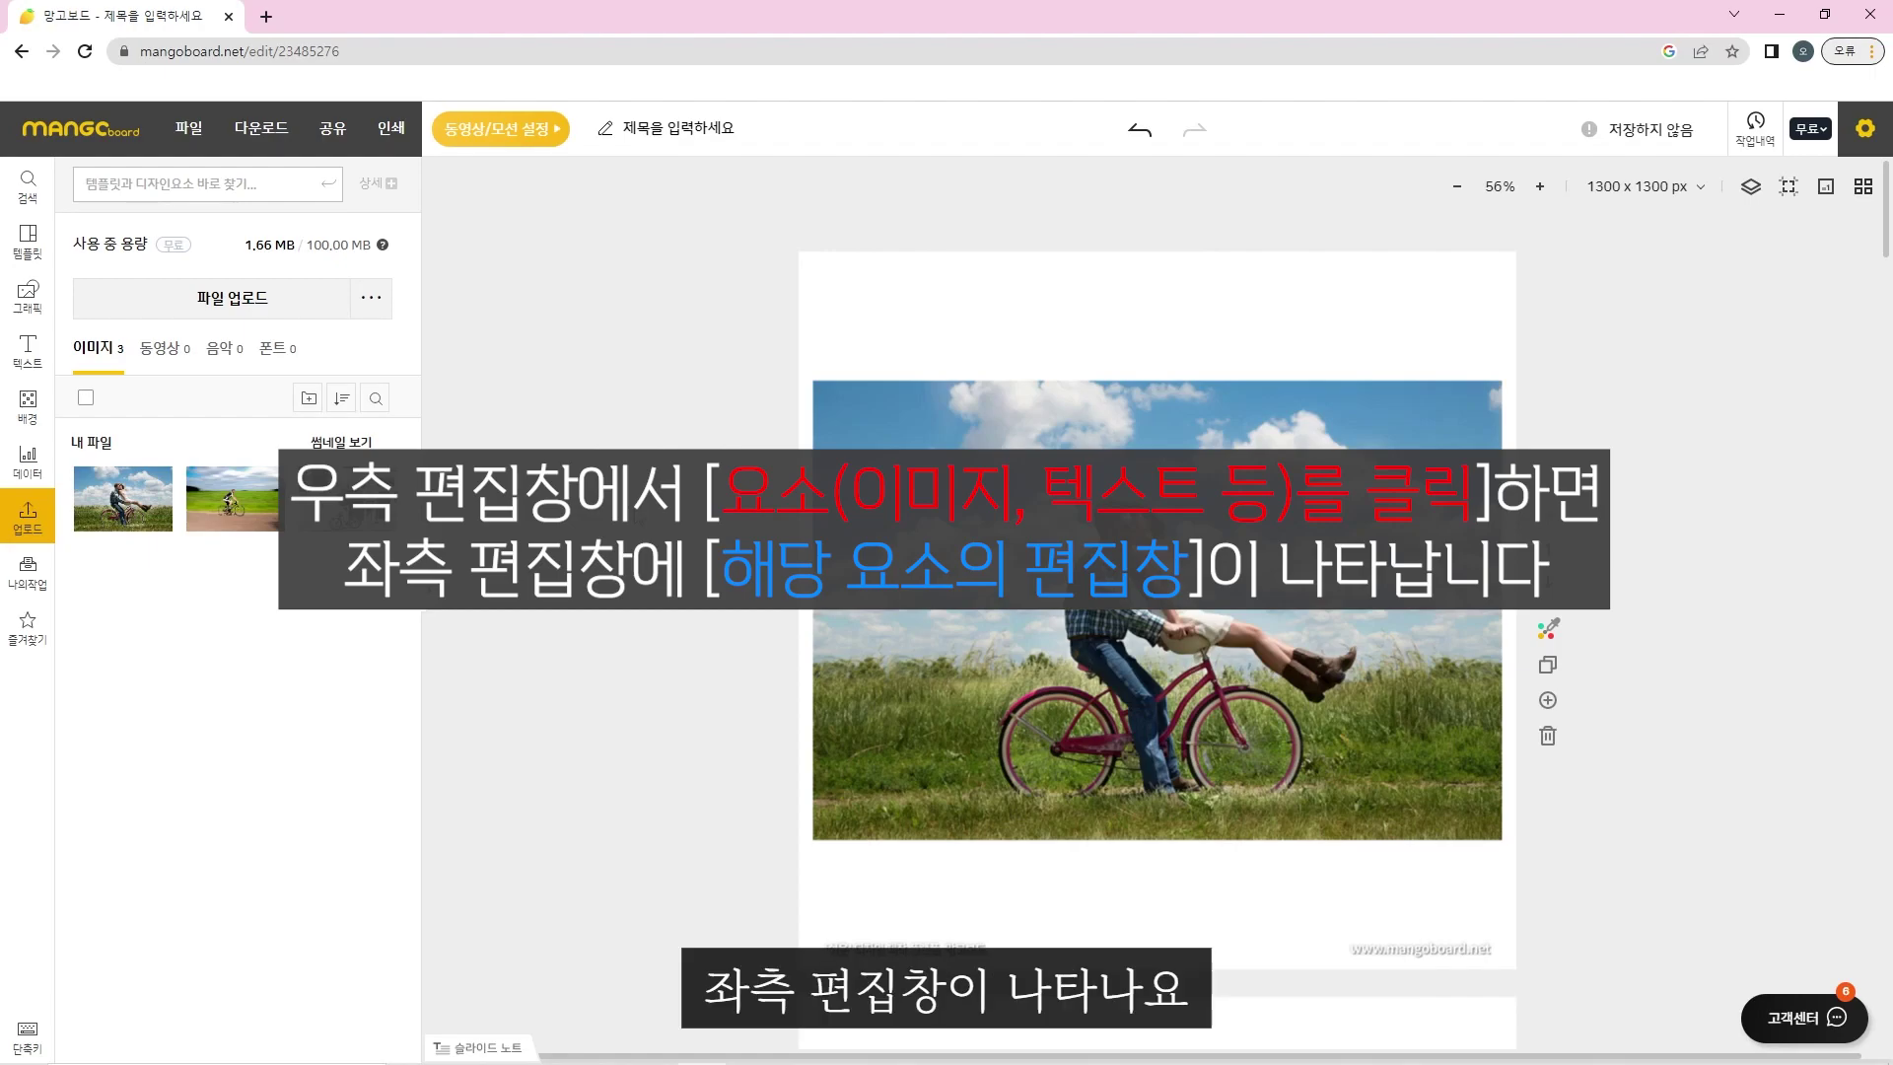
pyautogui.click(924, 444)
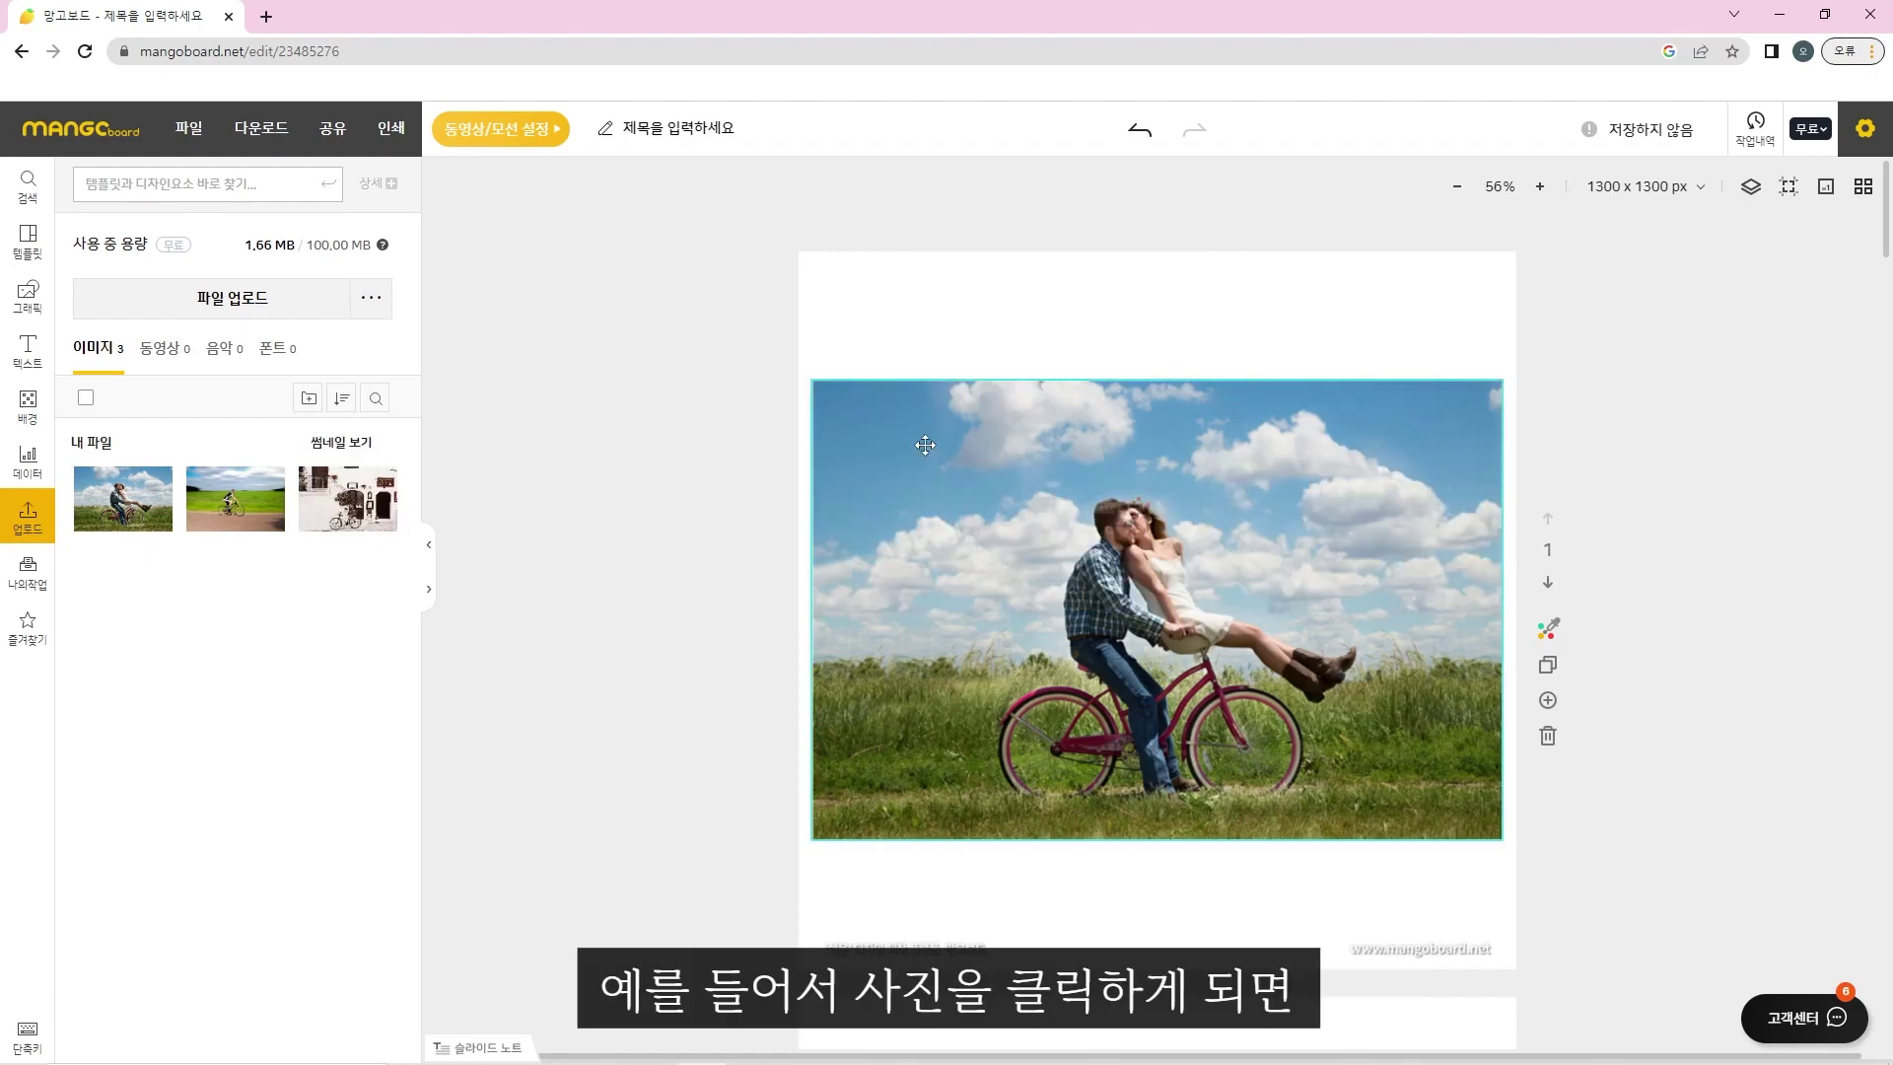
pyautogui.click(924, 444)
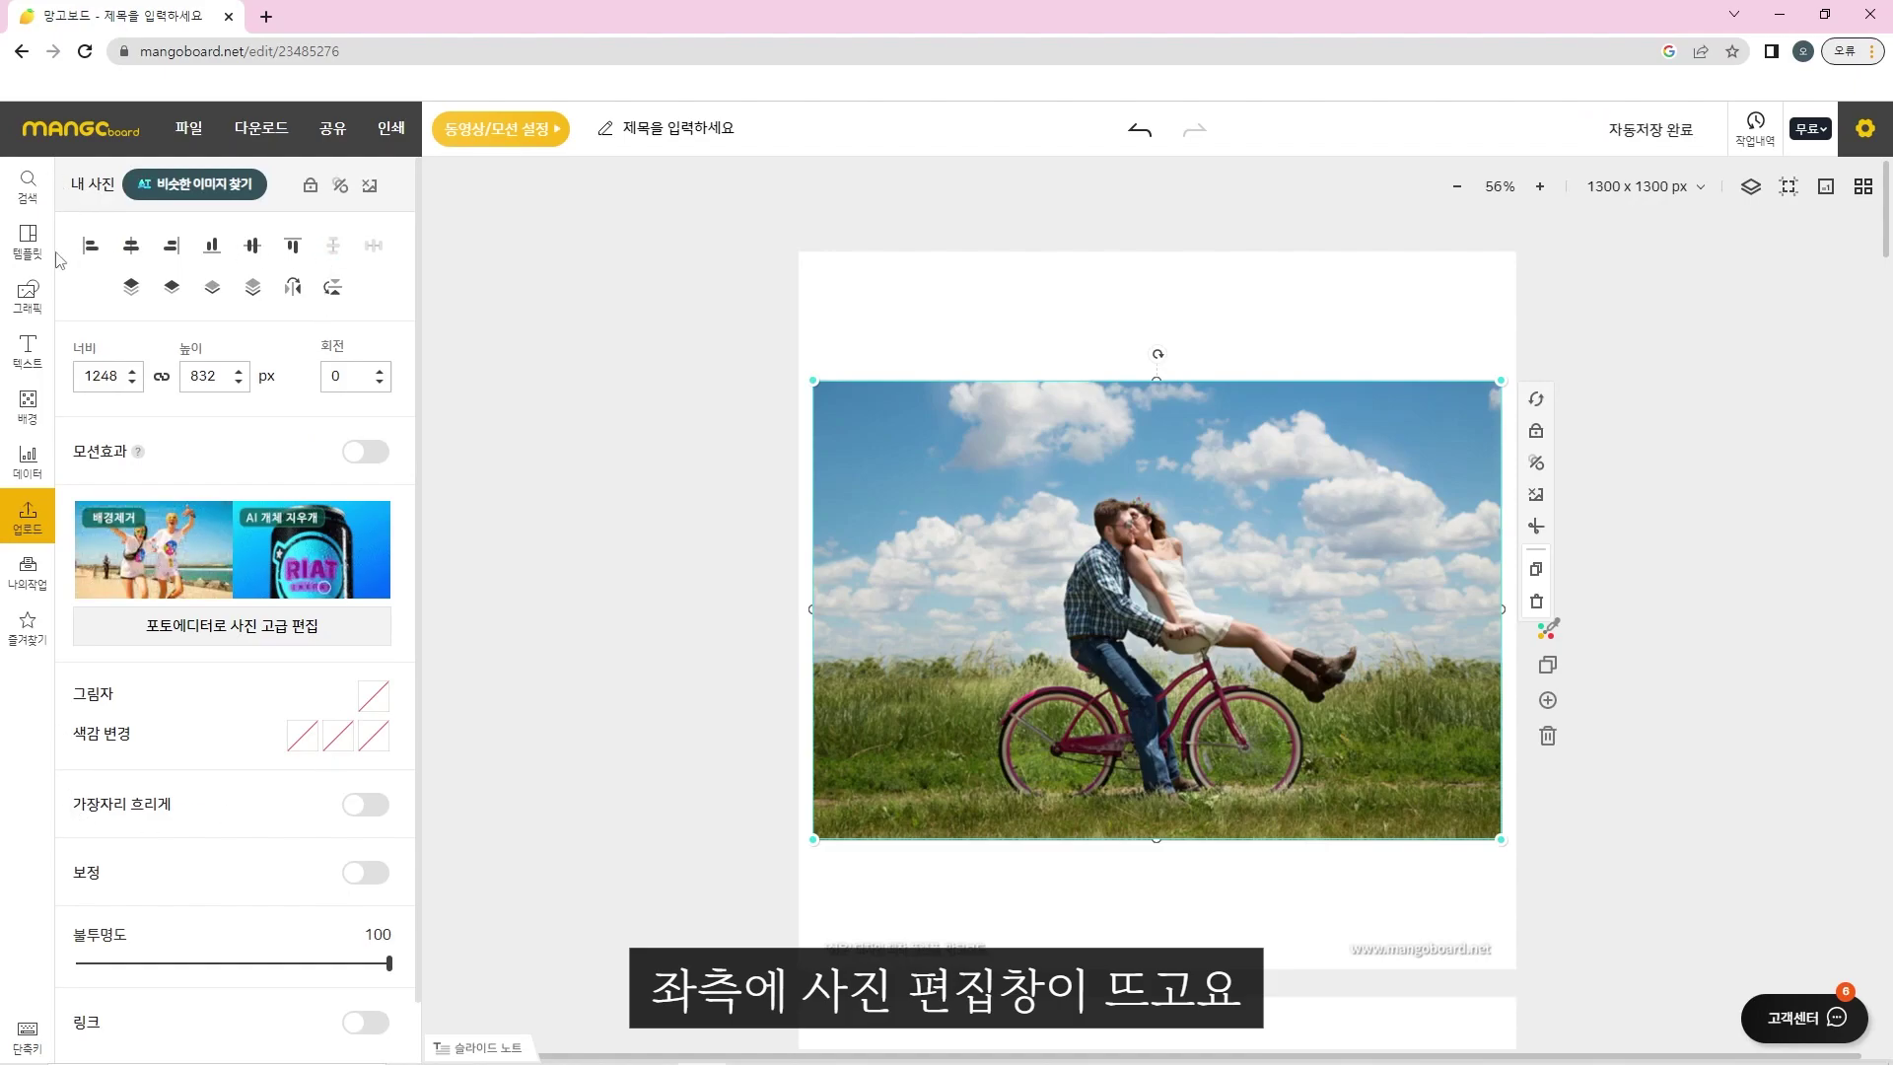
pyautogui.click(890, 288)
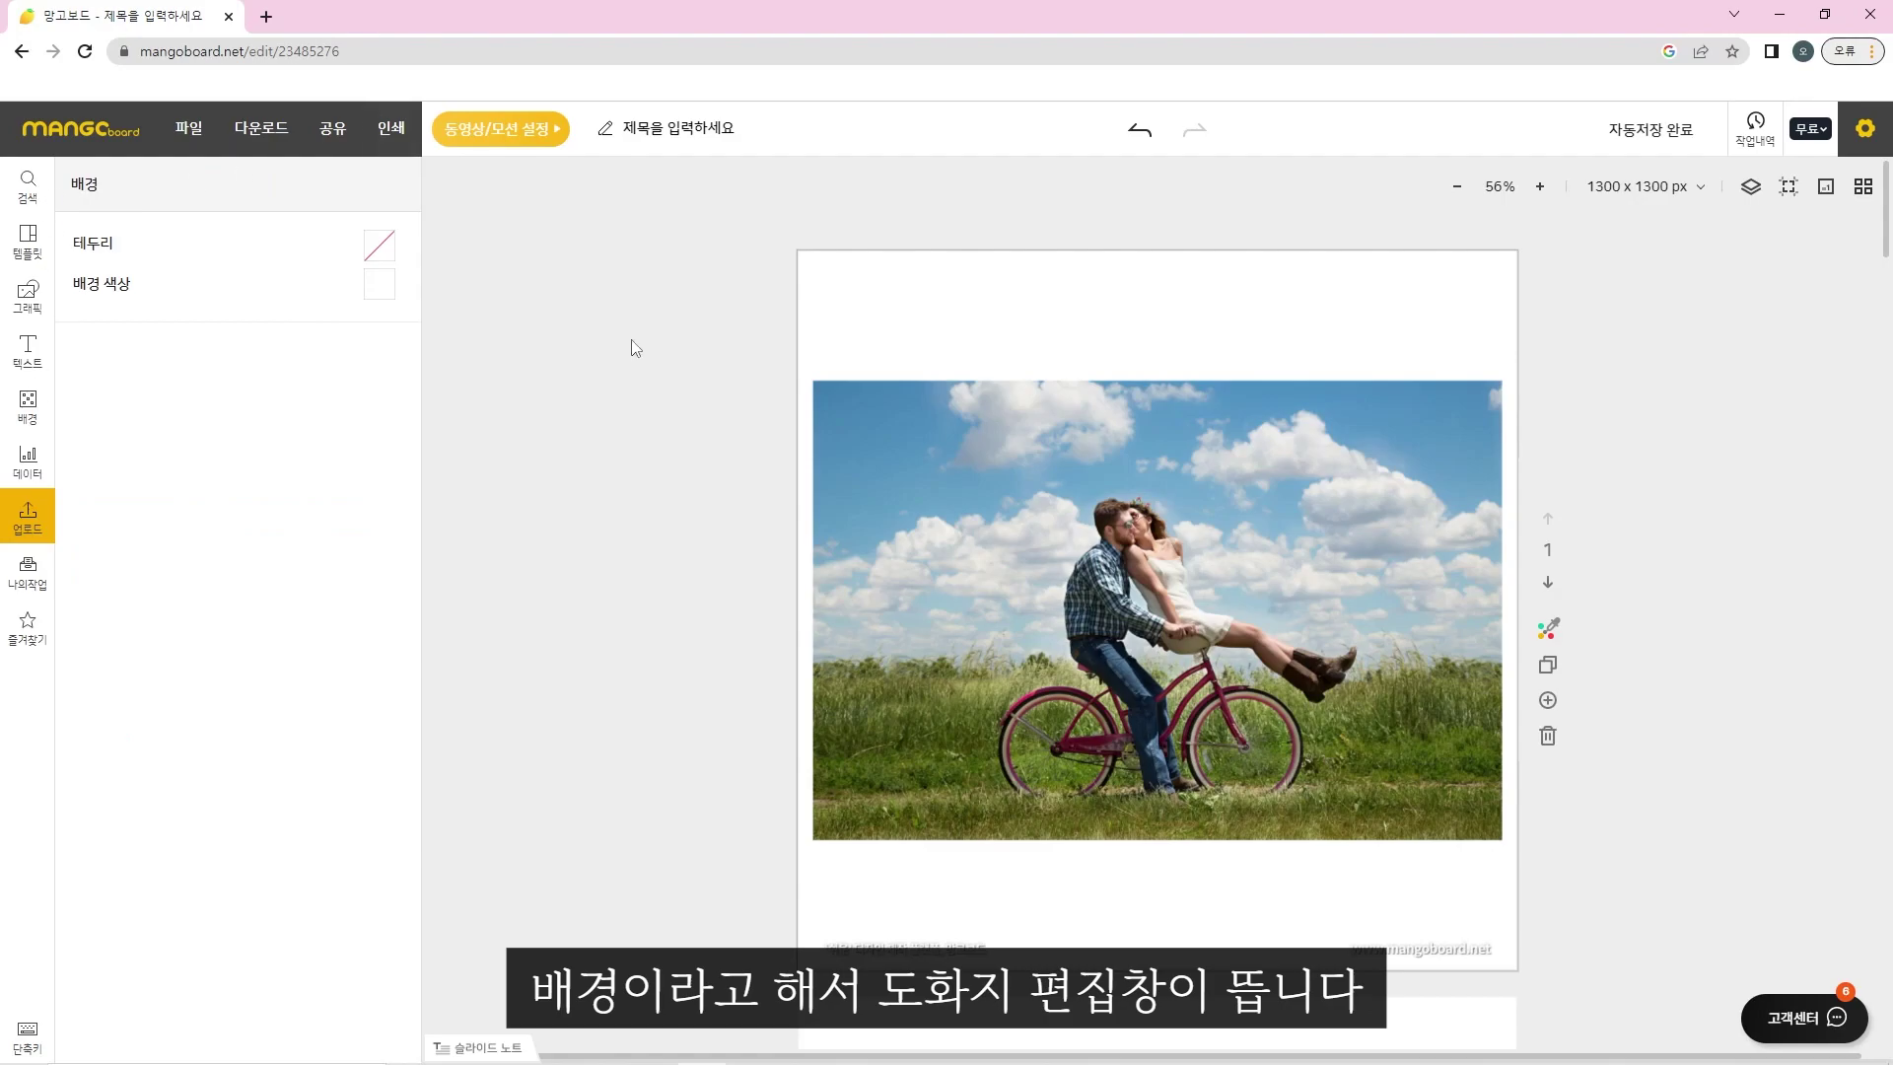
pyautogui.click(688, 380)
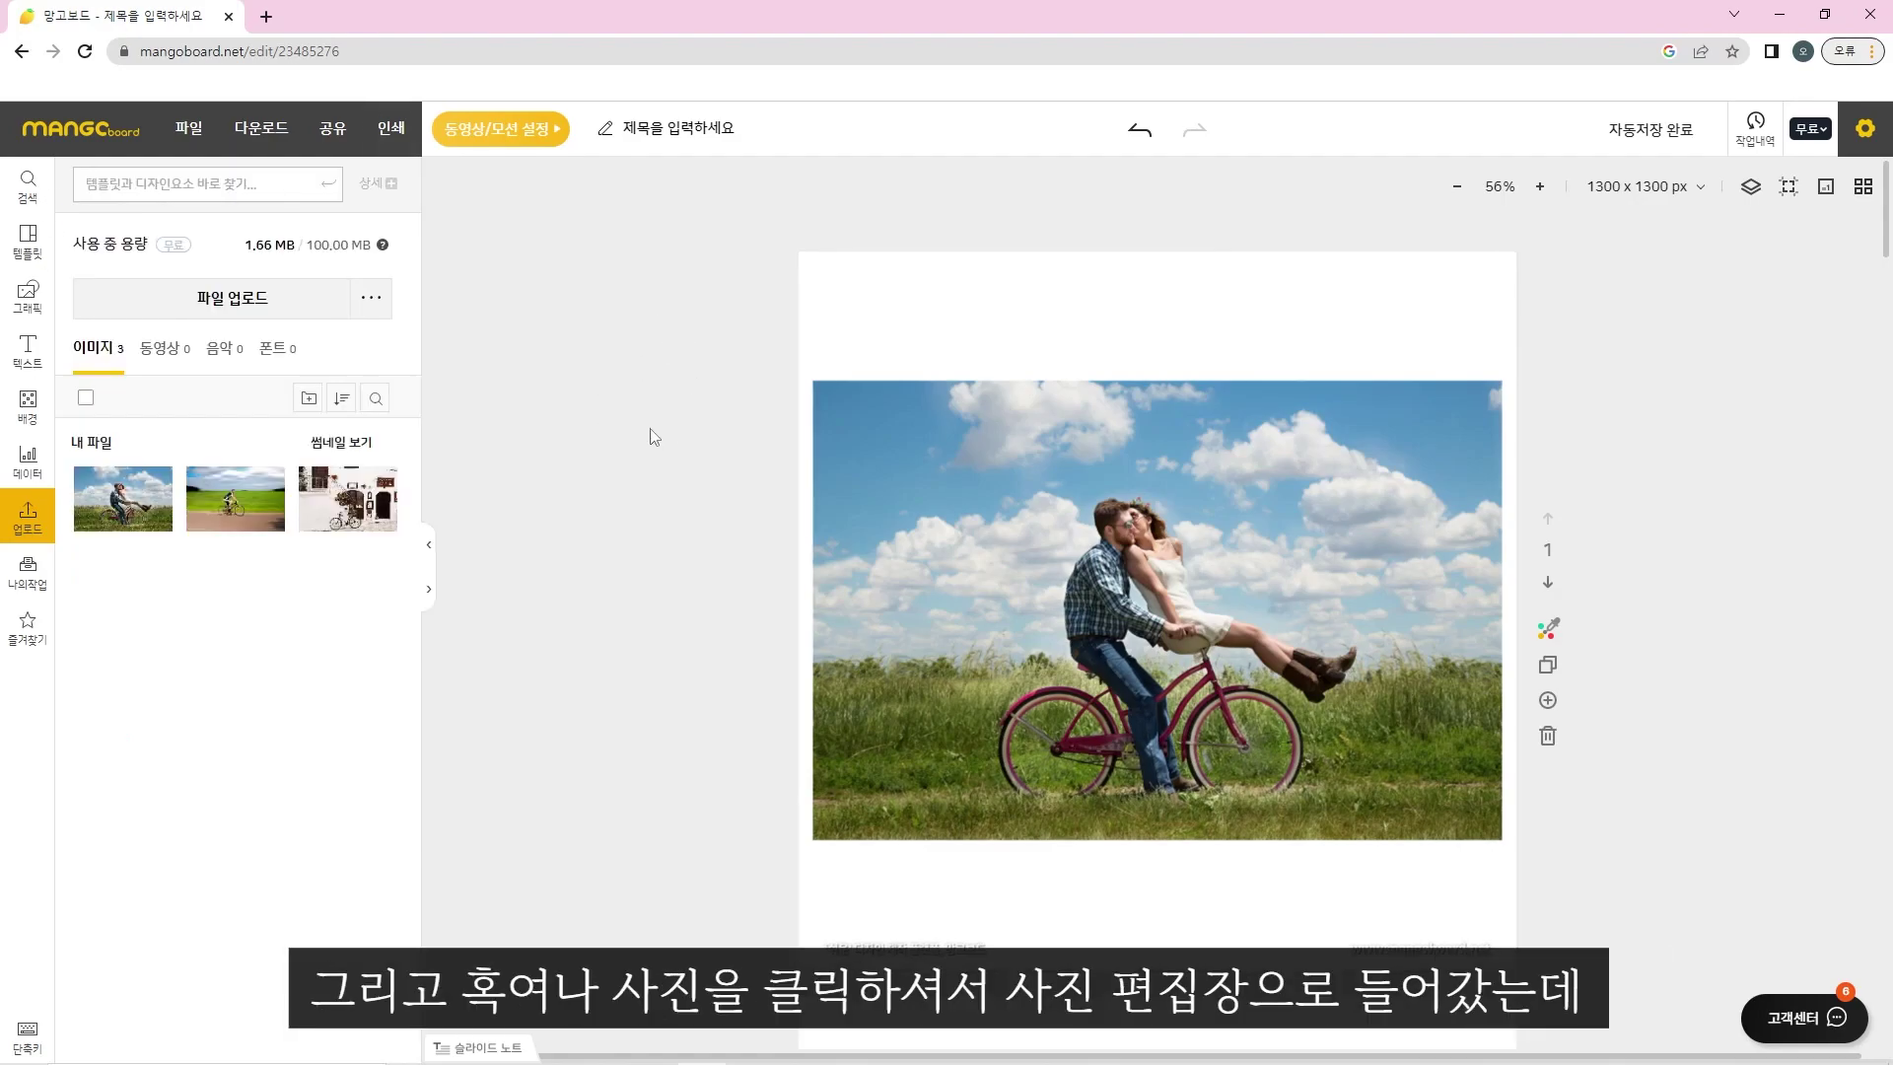
pyautogui.click(911, 443)
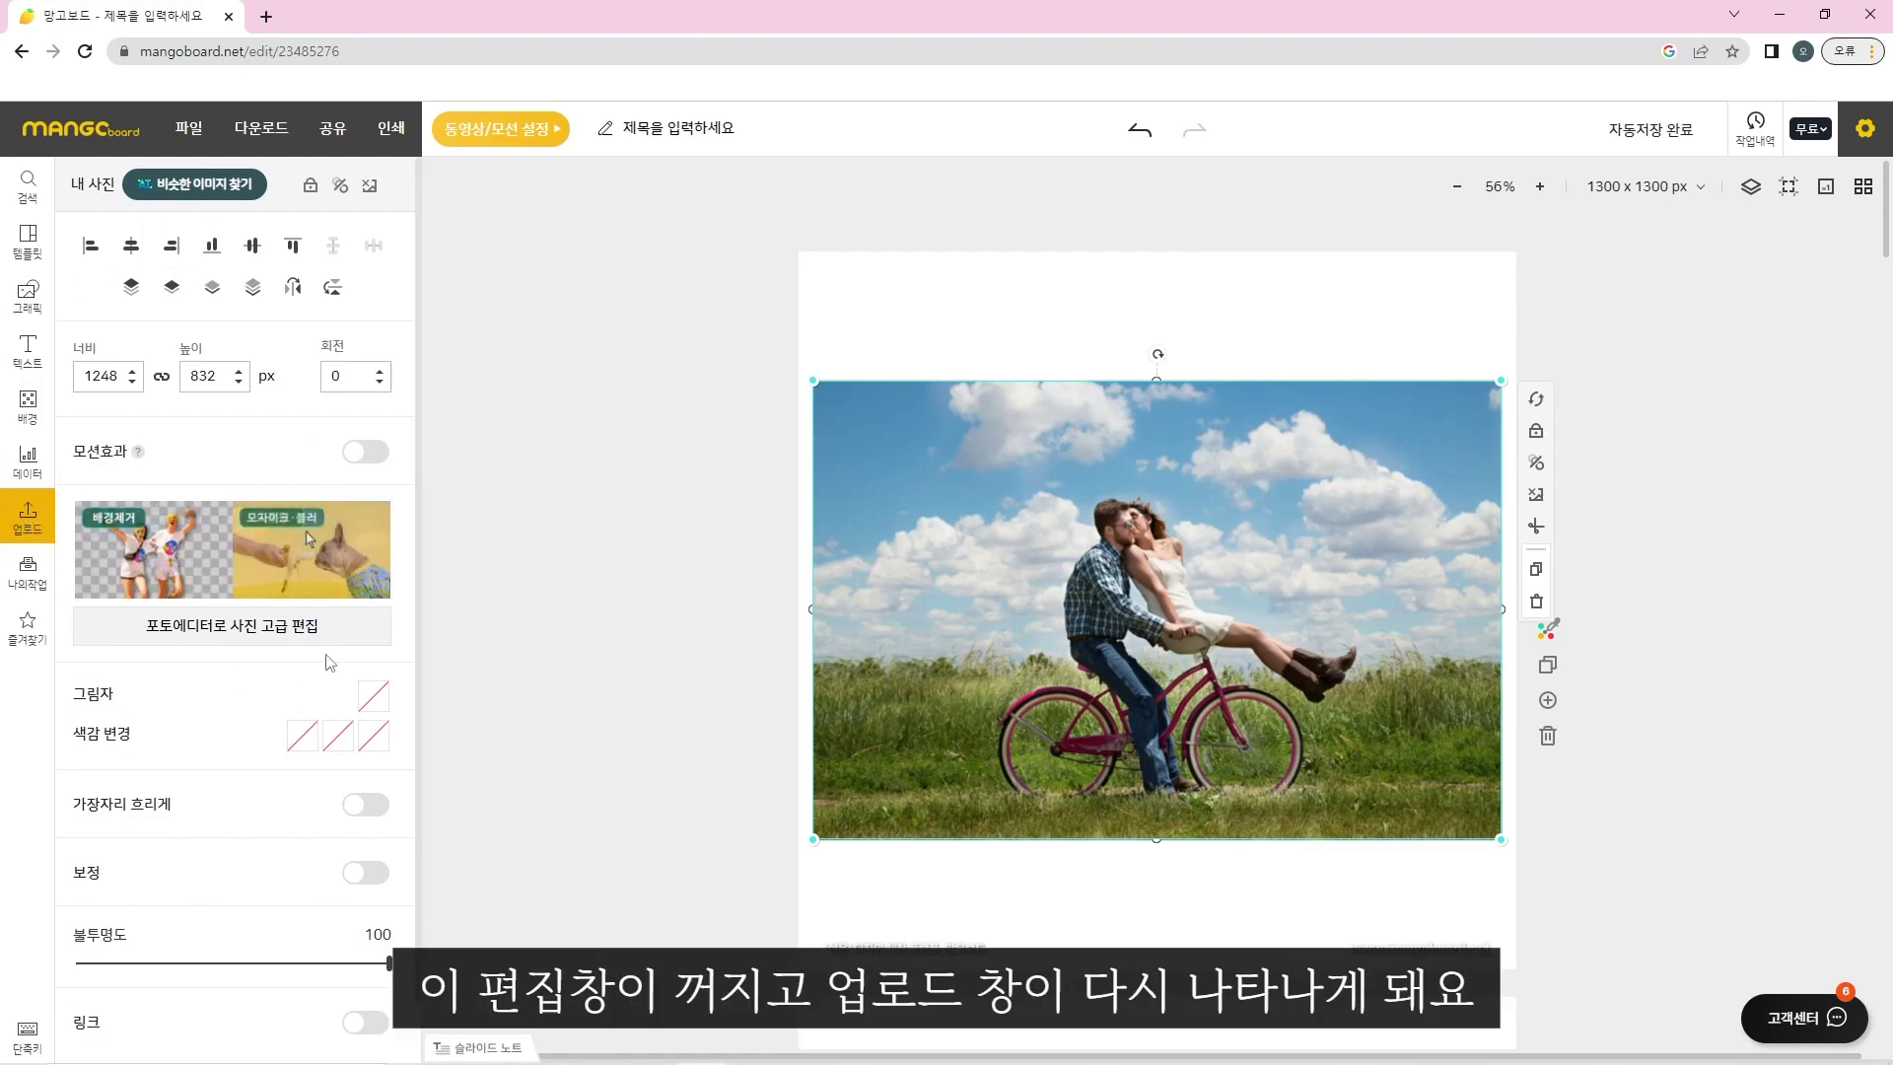
pyautogui.click(28, 516)
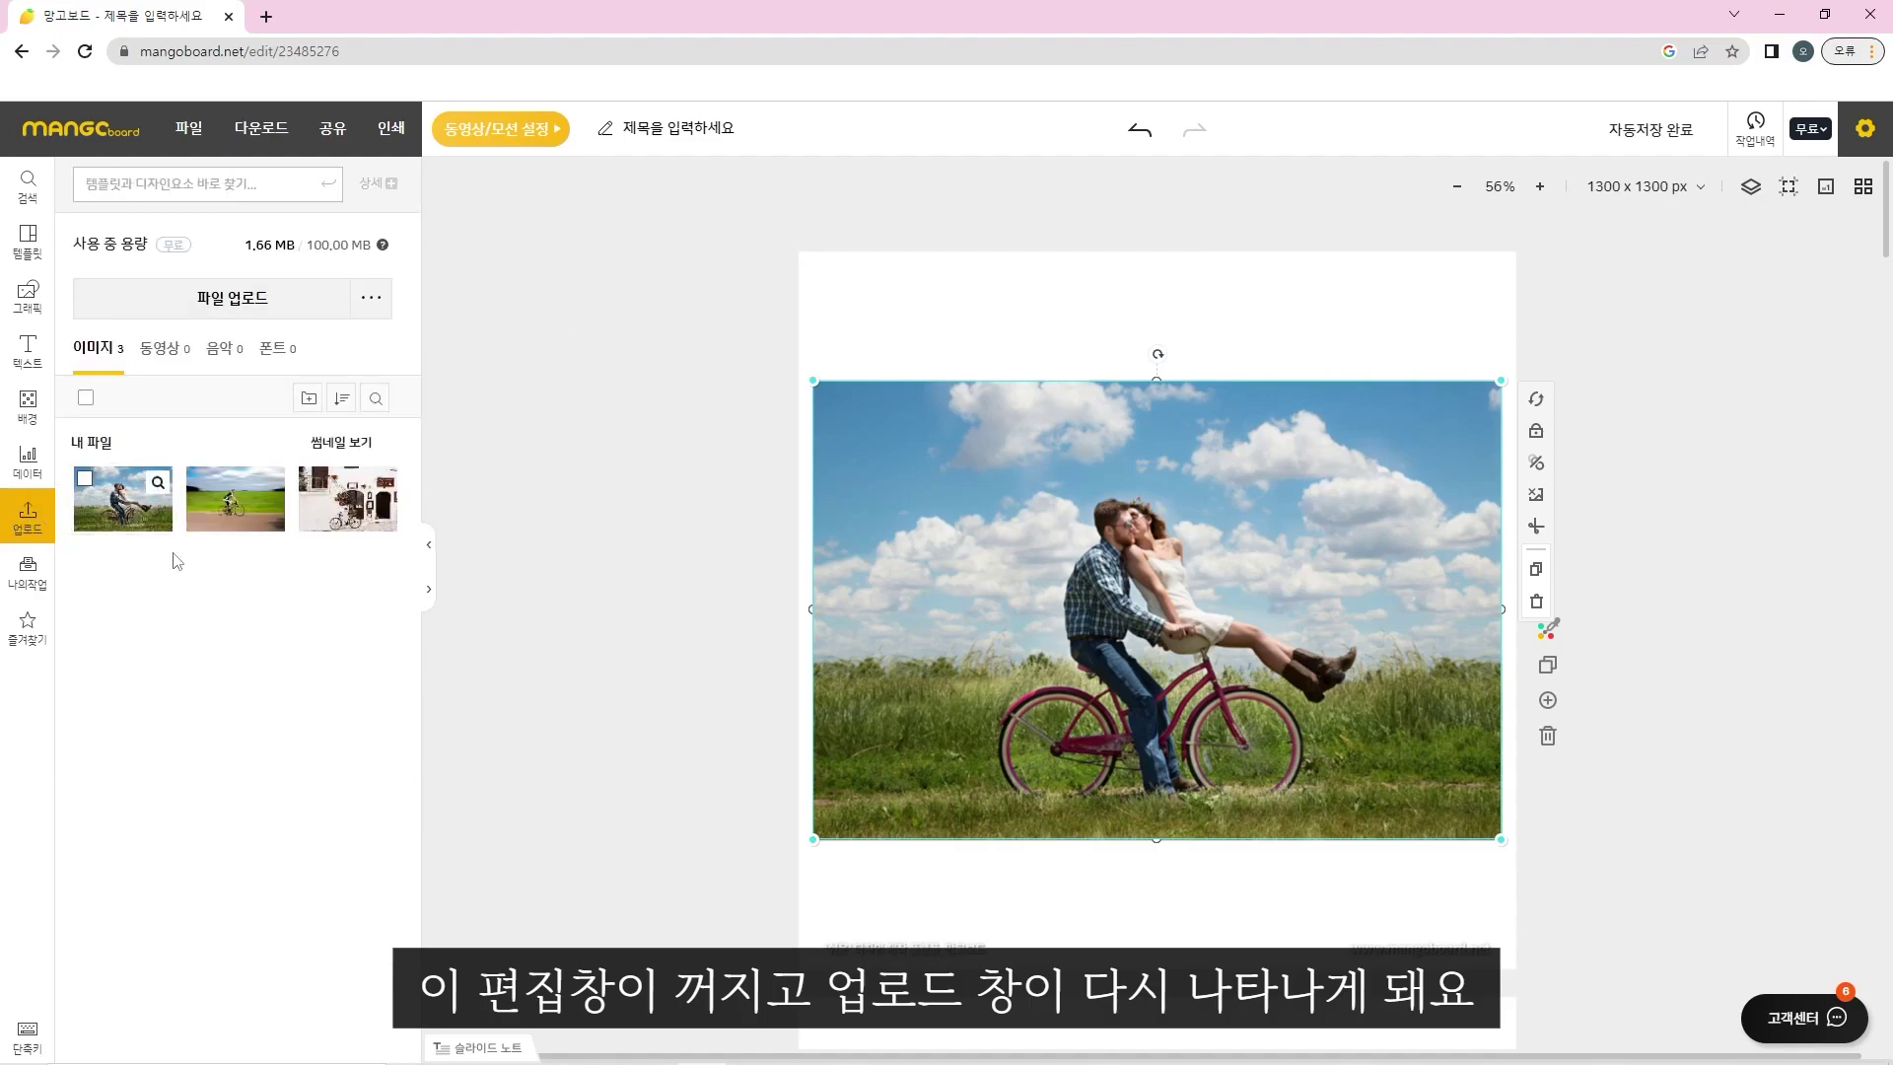
pyautogui.click(741, 421)
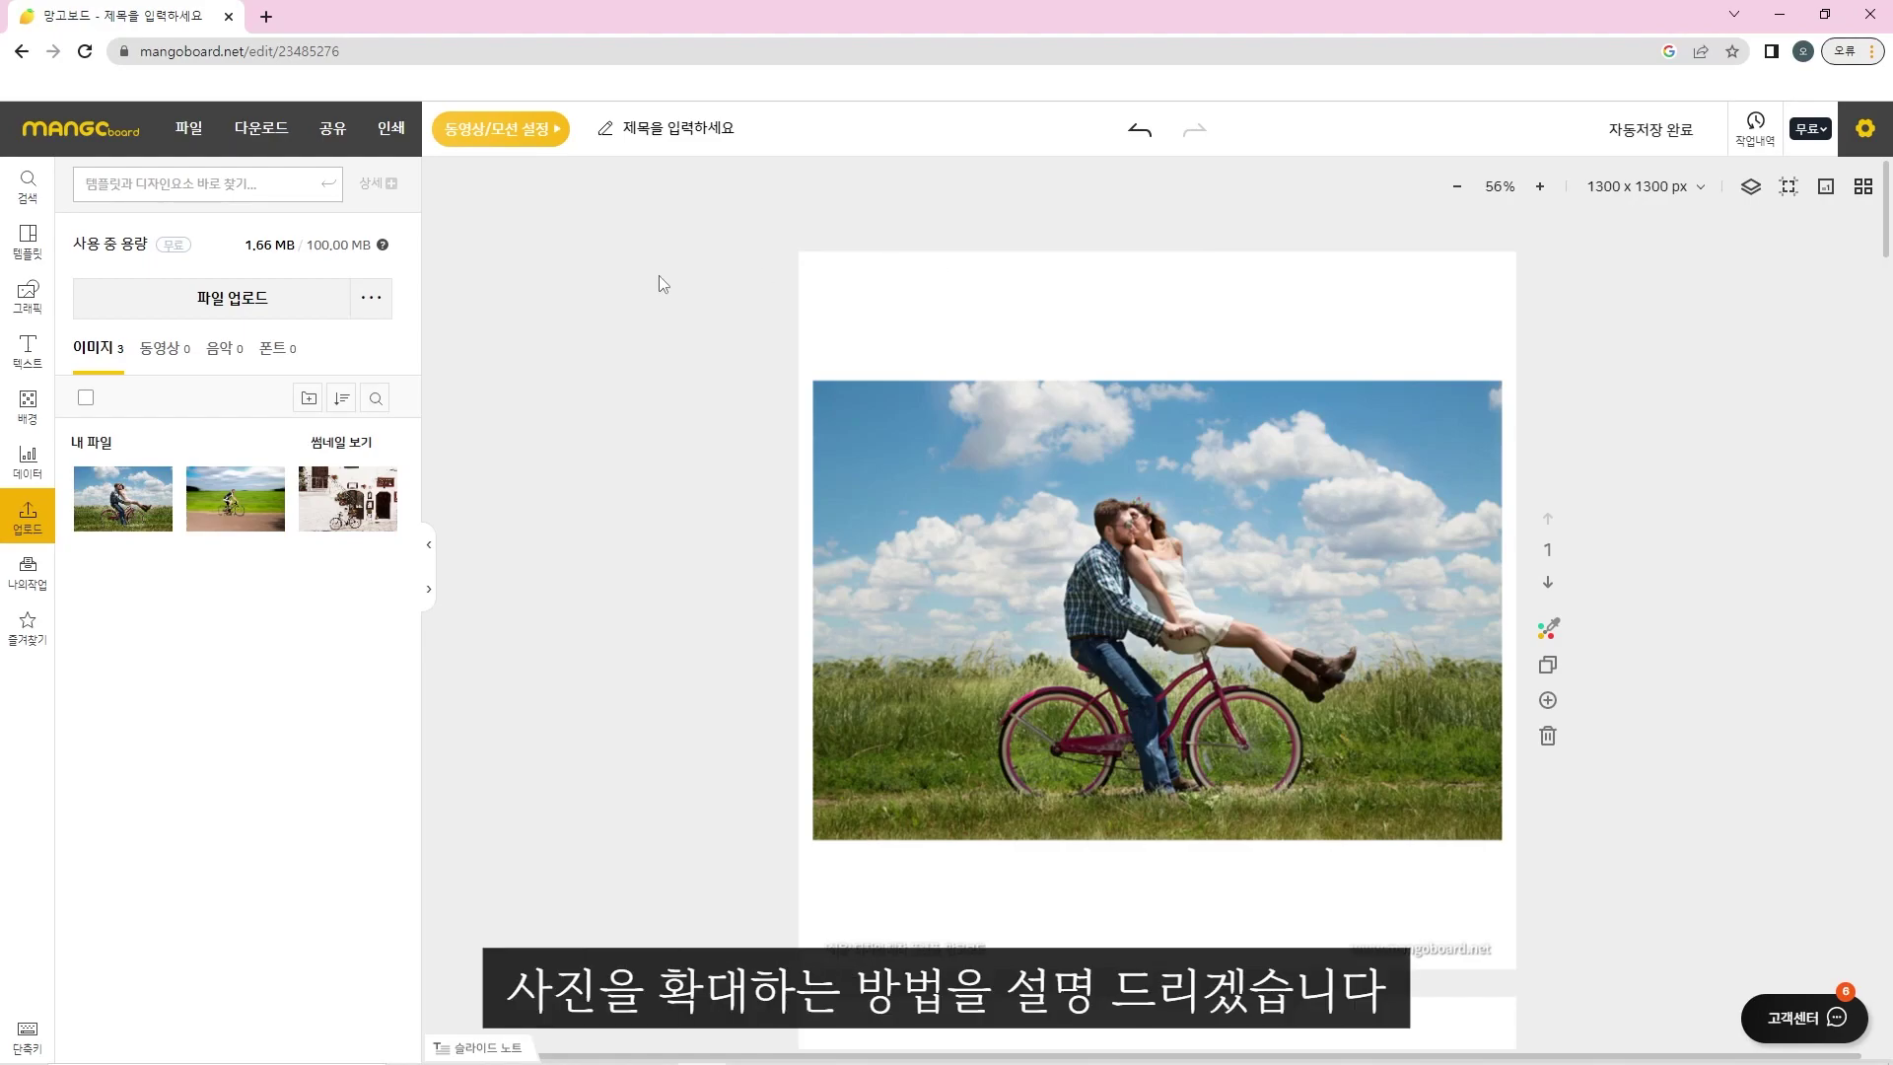
# Shrink the photo on slide 1 slightly and proportionally from its upper-right corner.
pyautogui.click(828, 427)
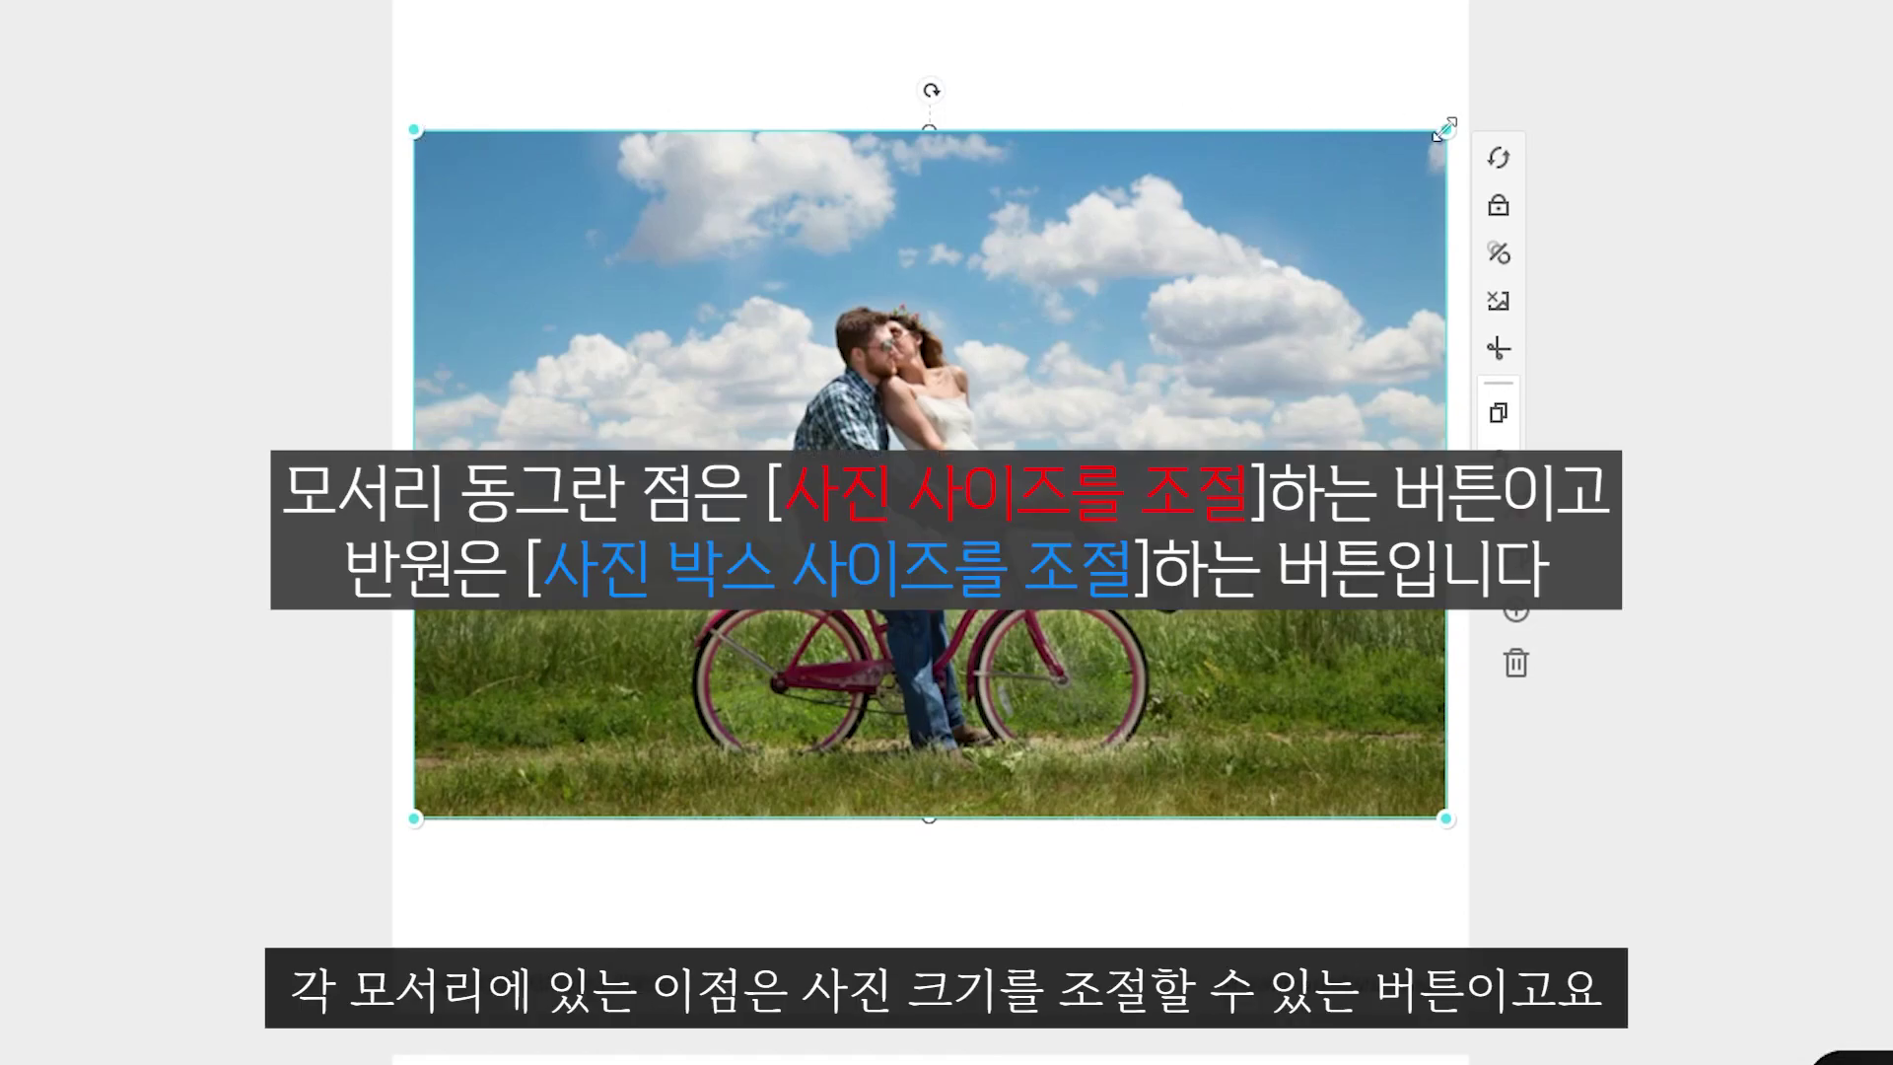
pyautogui.moveTo(1445, 129)
pyautogui.mouseDown()
pyautogui.moveTo(1270, 211)
pyautogui.moveTo(1016, 387)
pyautogui.moveTo(1156, 268)
pyautogui.moveTo(1415, 150)
pyautogui.mouseUp()
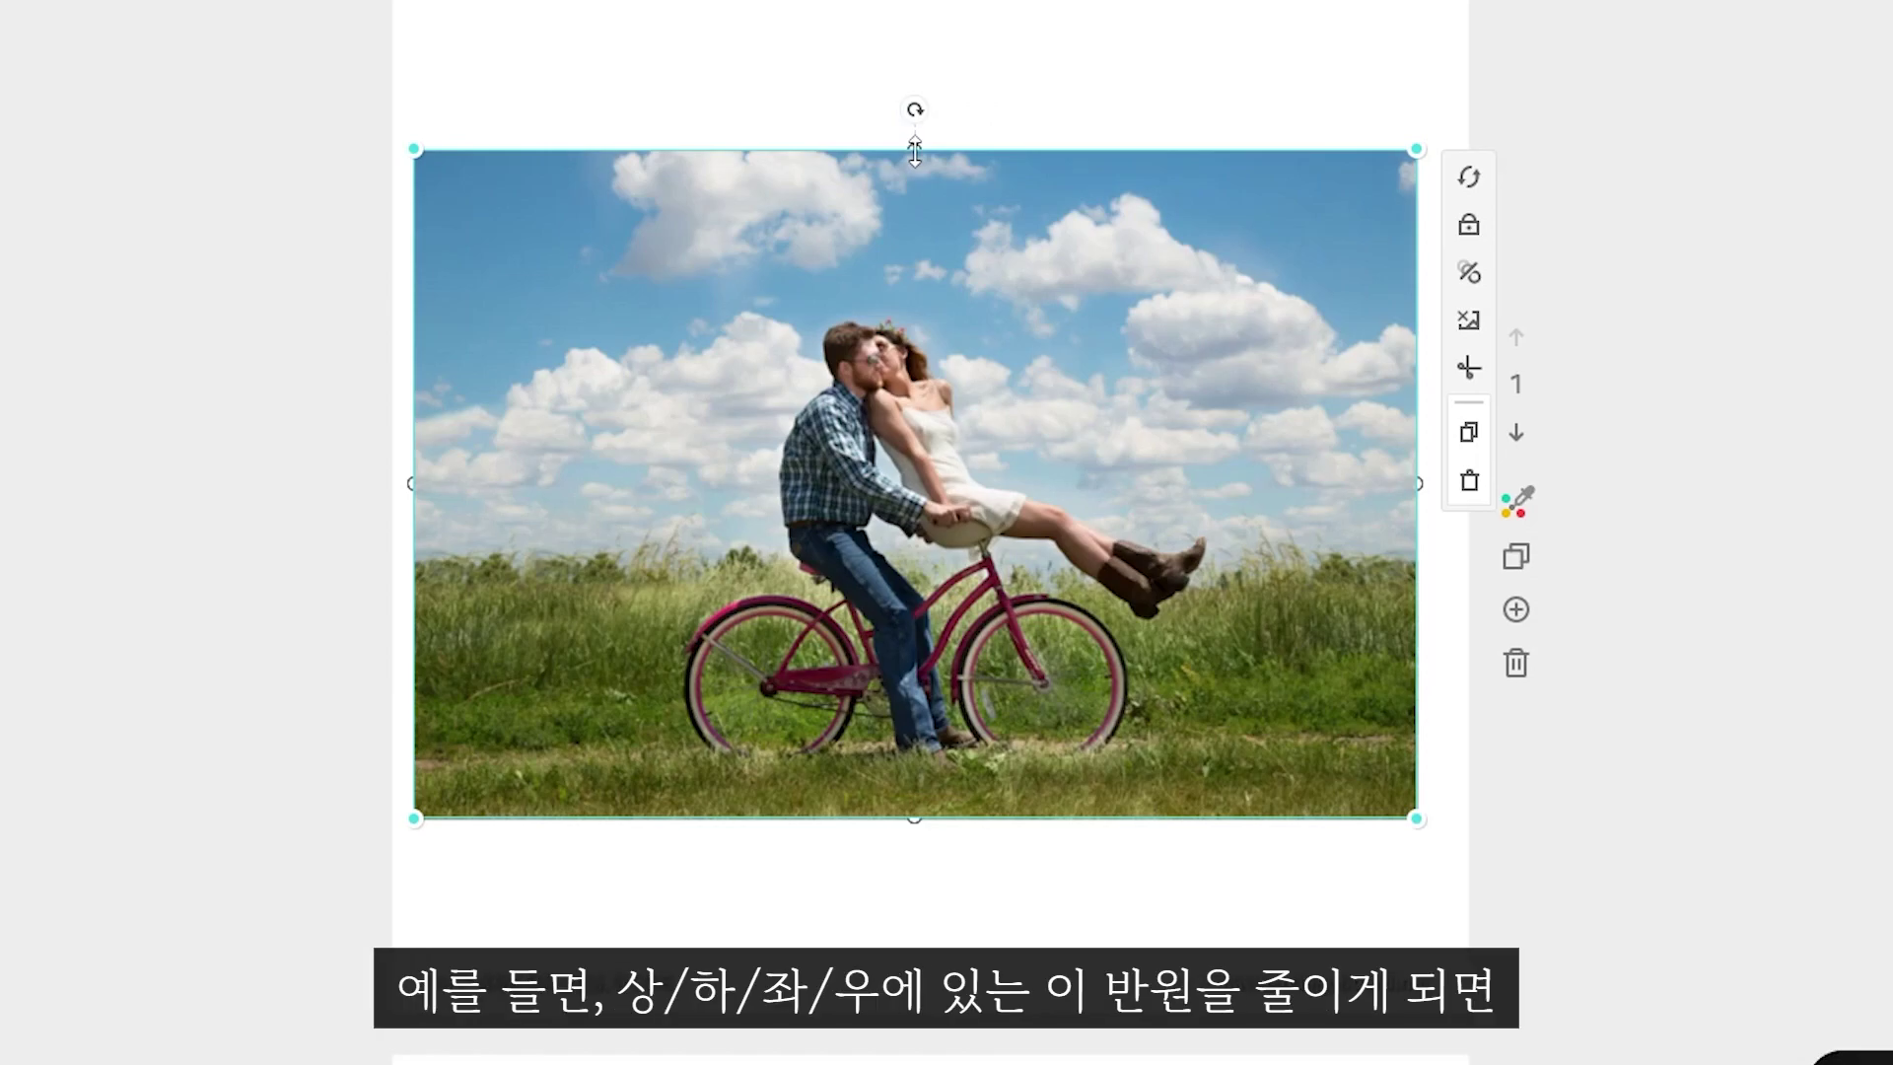
# Try squashing the photo on slide 1 vertically from its upper edge, and undo the distortion.
pyautogui.moveTo(915, 153); pyautogui.dragTo(922, 366)
pyautogui.hotkey('ctrl', 'z')
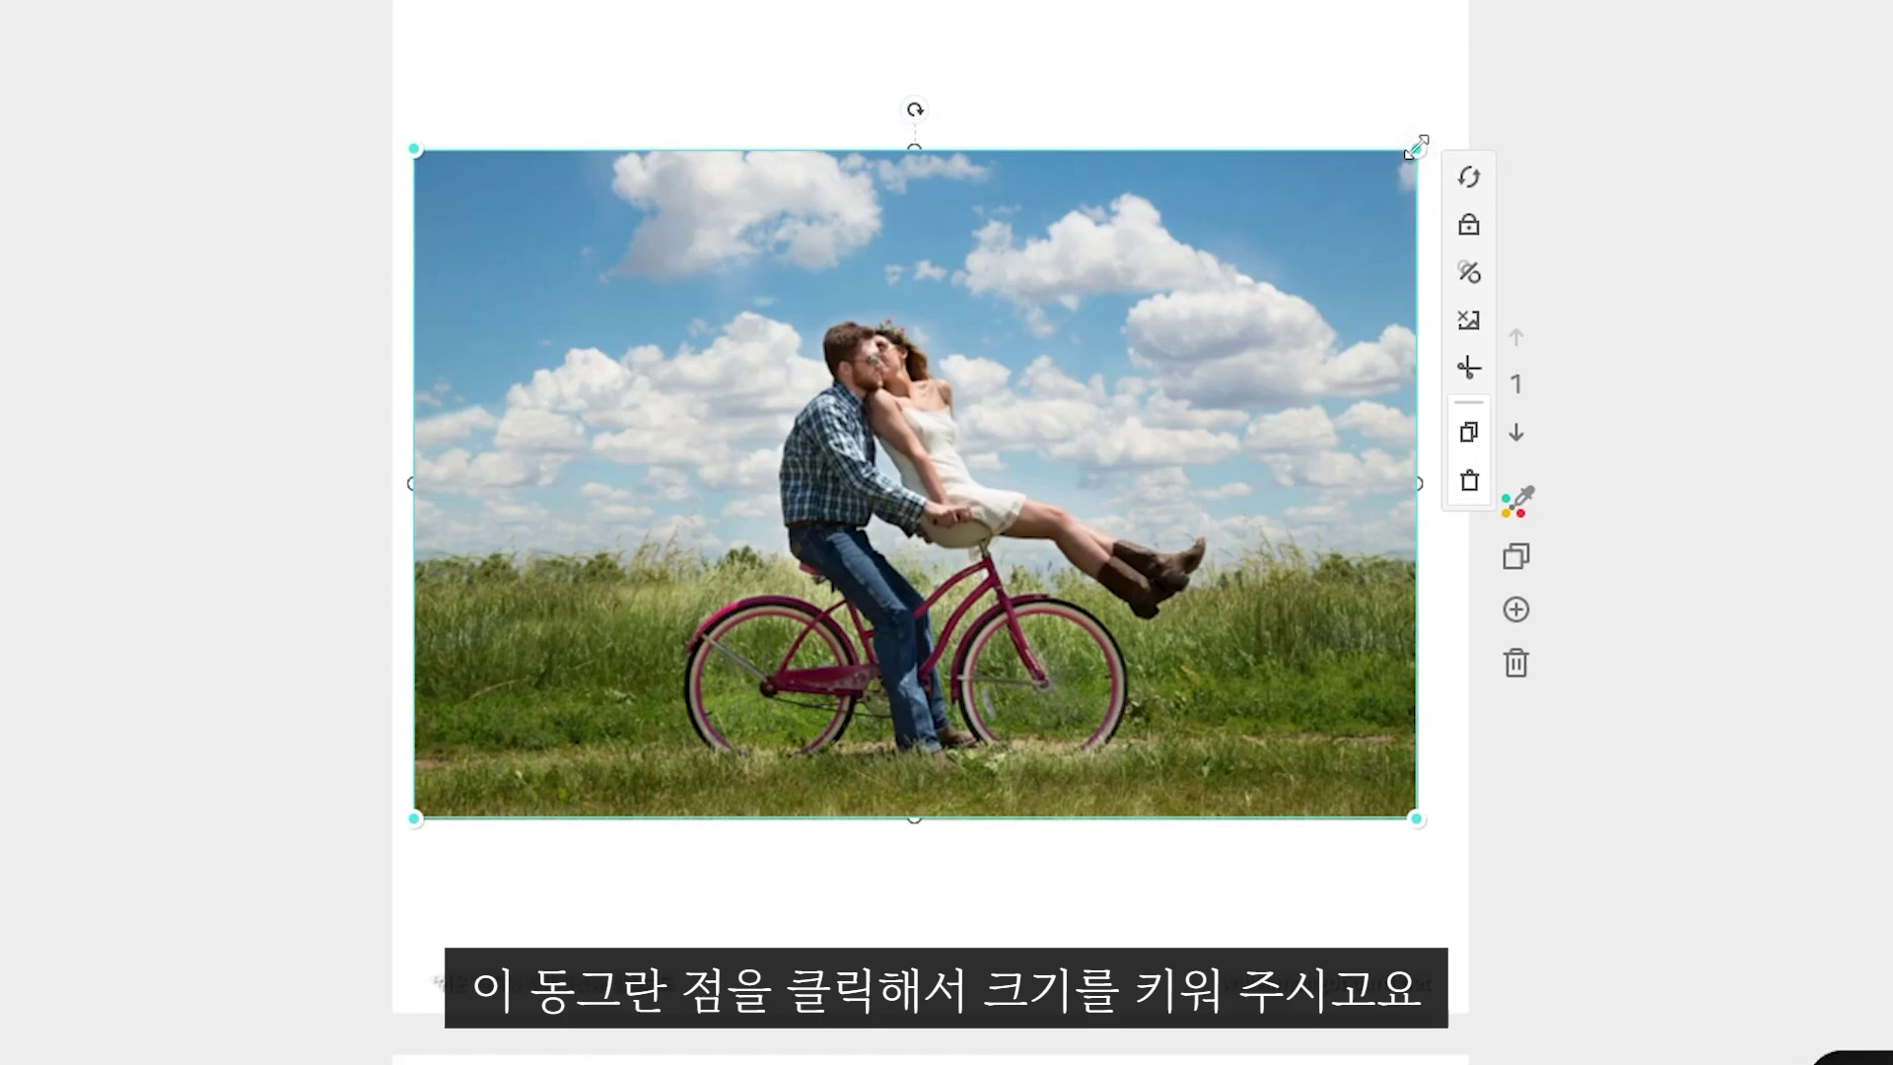
# Move the photo towards the middle of slide 1 and shrink it slightly around its centre to 1190 x 793 px.
pyautogui.moveTo(1192, 334); pyautogui.dragTo(1207, 324)
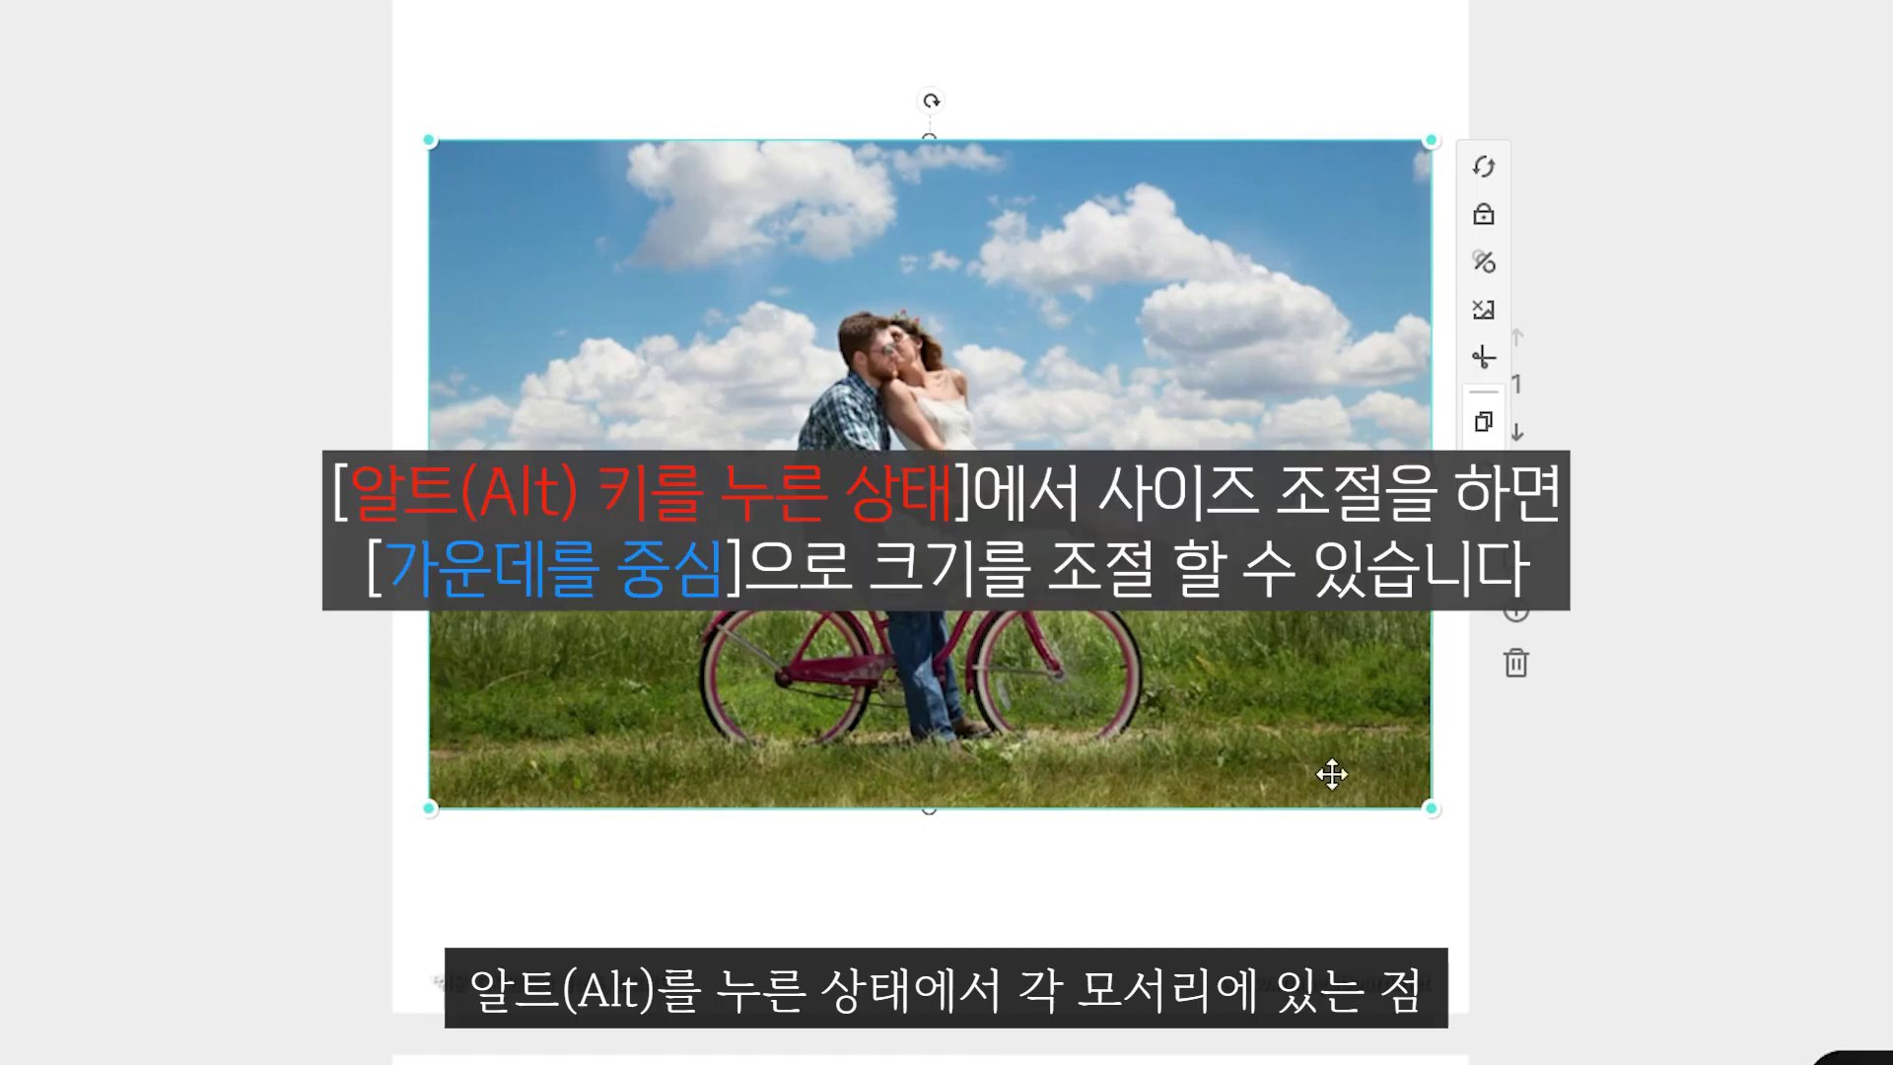
pyautogui.moveTo(1430, 141)
pyautogui.mouseDown()
pyautogui.moveTo(1634, 6)
pyautogui.moveTo(1745, 0)
pyautogui.moveTo(1641, 1)
pyautogui.moveTo(1468, 85)
pyautogui.moveTo(1423, 146)
pyautogui.mouseUp()
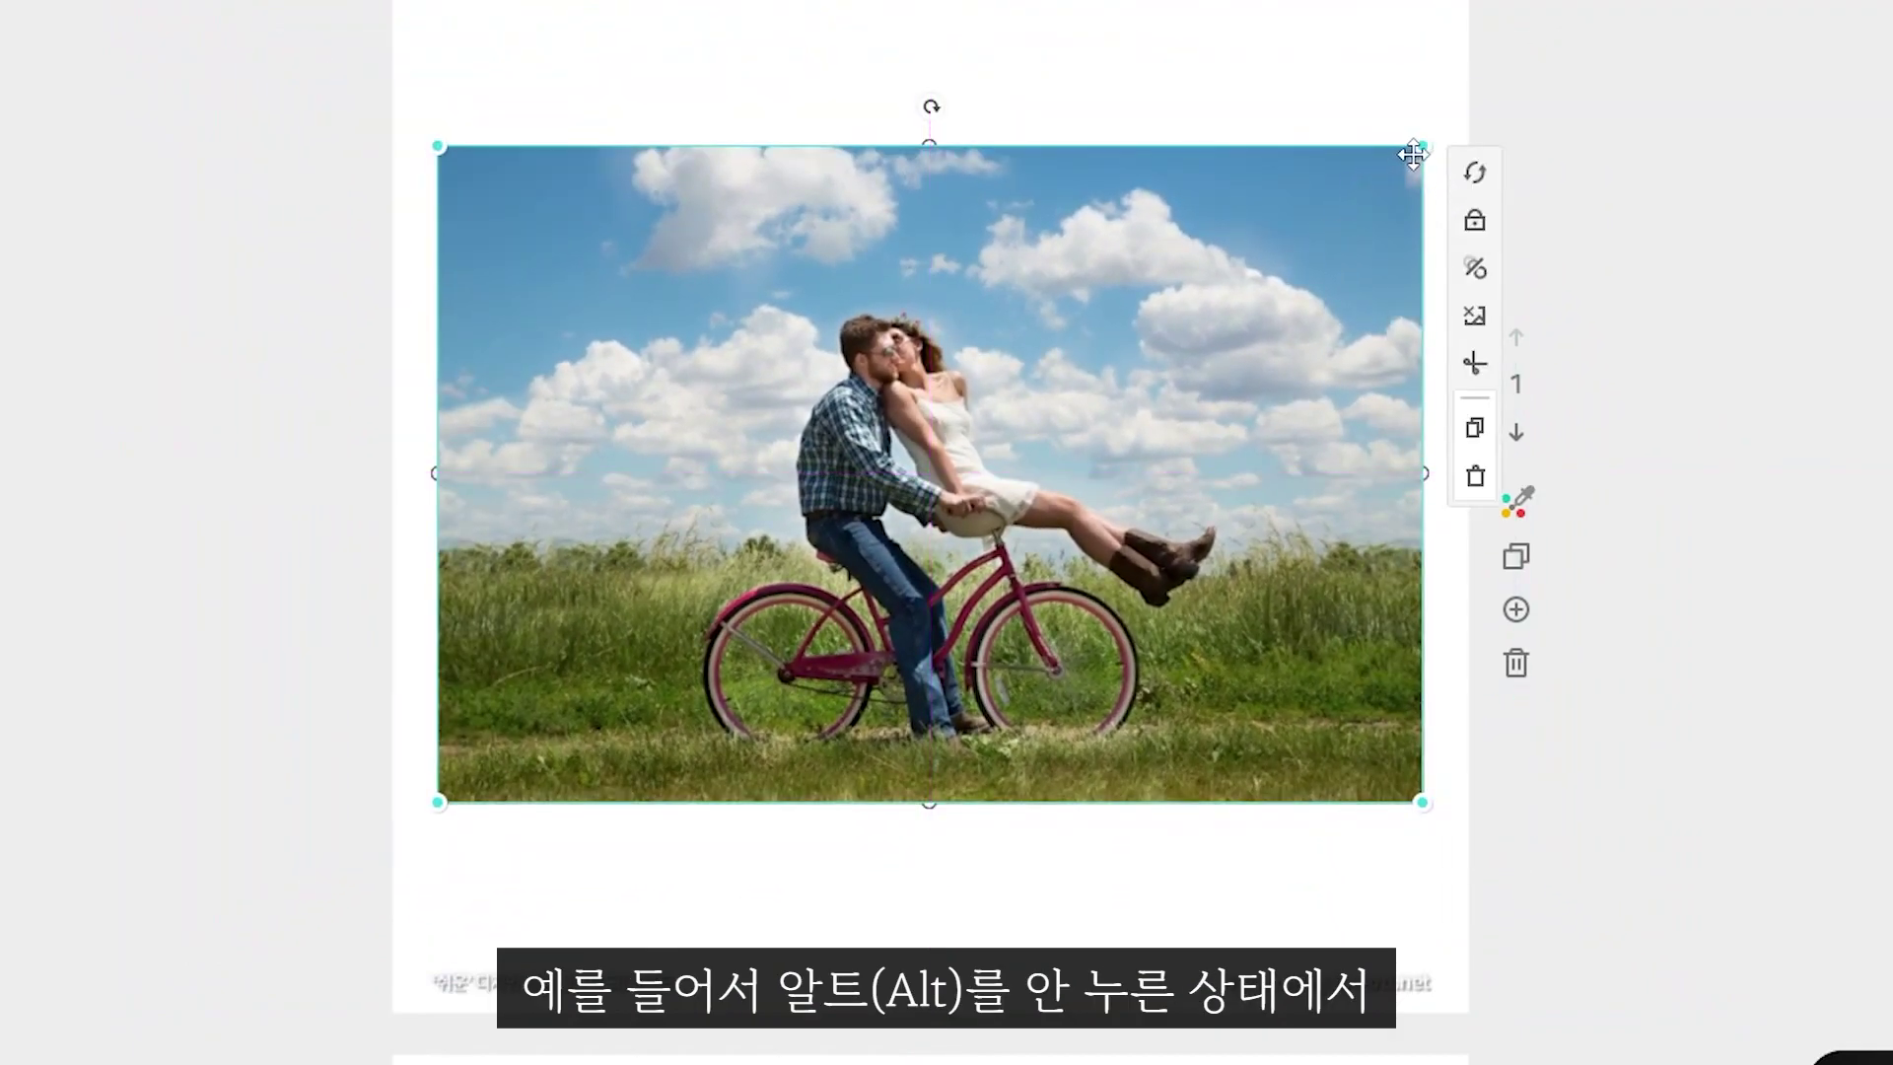
# Try enlarging the photo on slide 1 one corner at a time, and undo the enlargements.
pyautogui.moveTo(431, 150); pyautogui.dragTo(219, 0)
pyautogui.moveTo(1425, 0); pyautogui.dragTo(1544, 0)
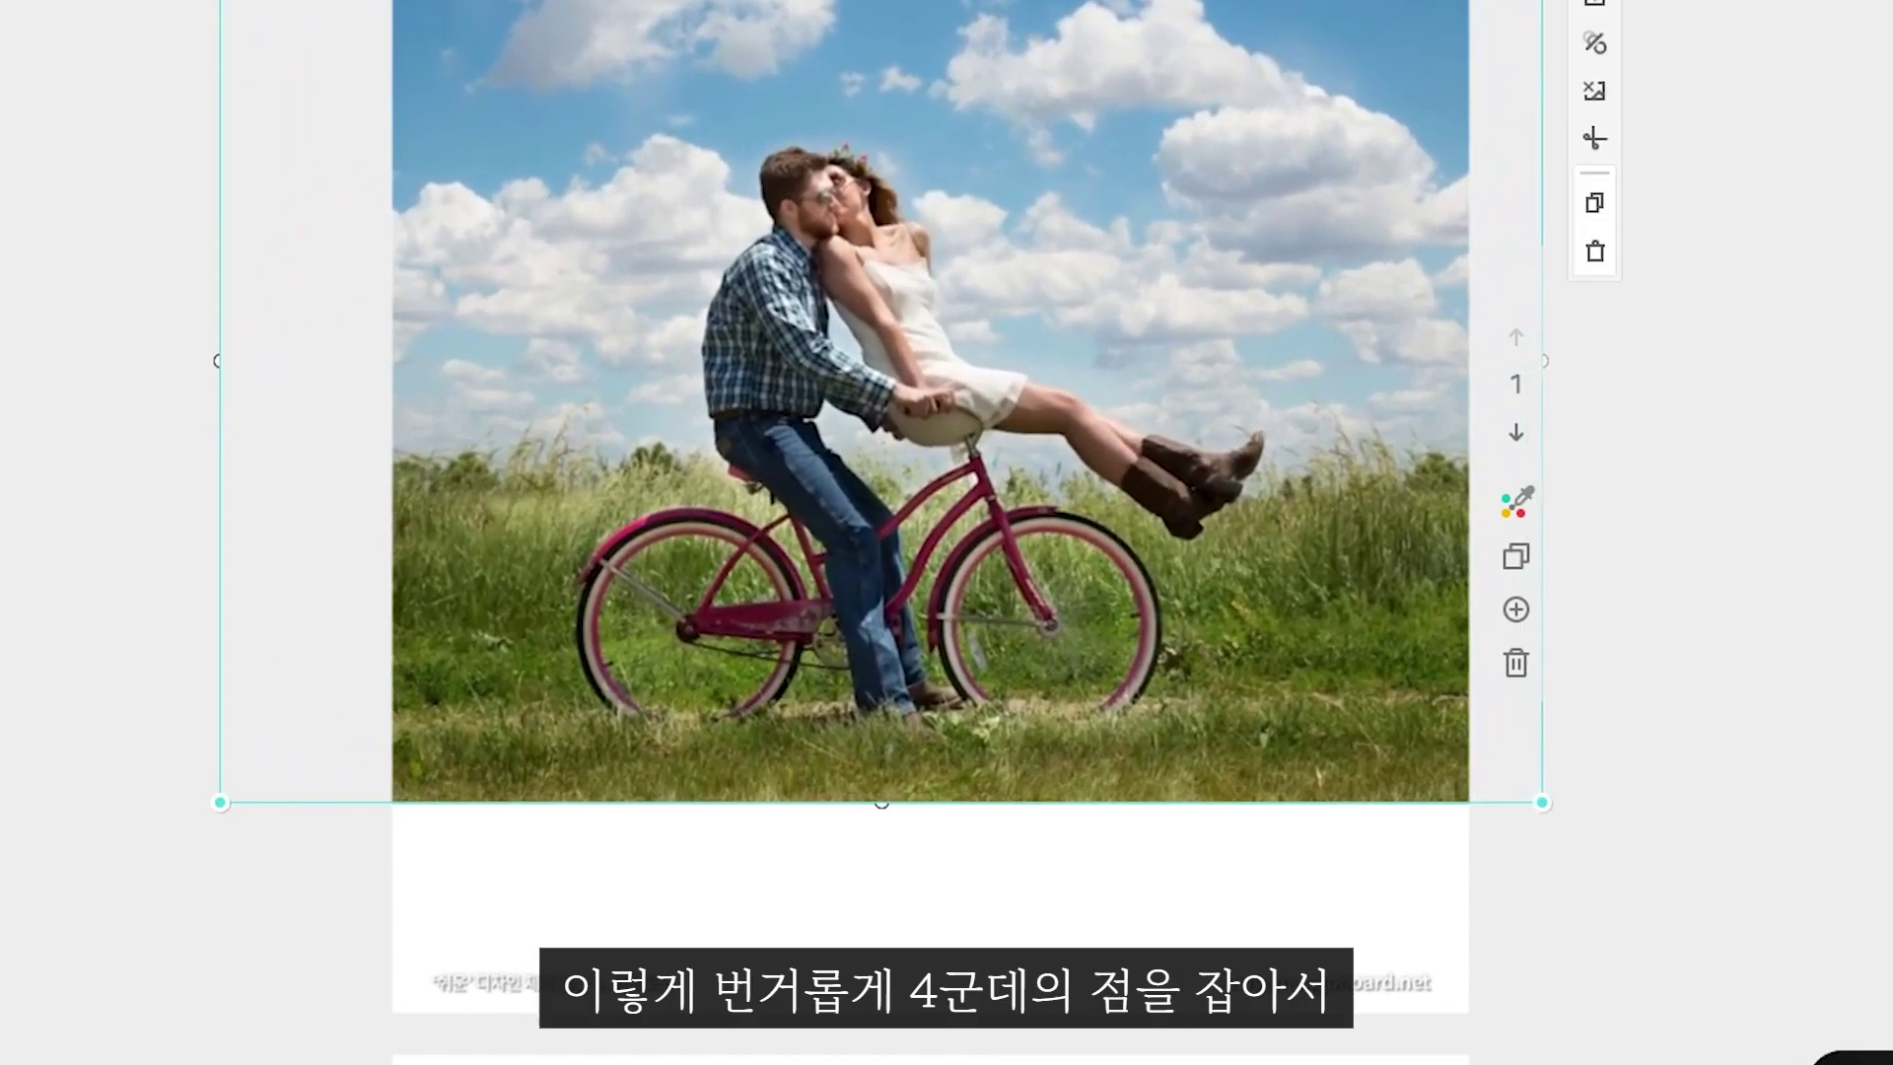
pyautogui.moveTo(1538, 797); pyautogui.dragTo(1785, 963)
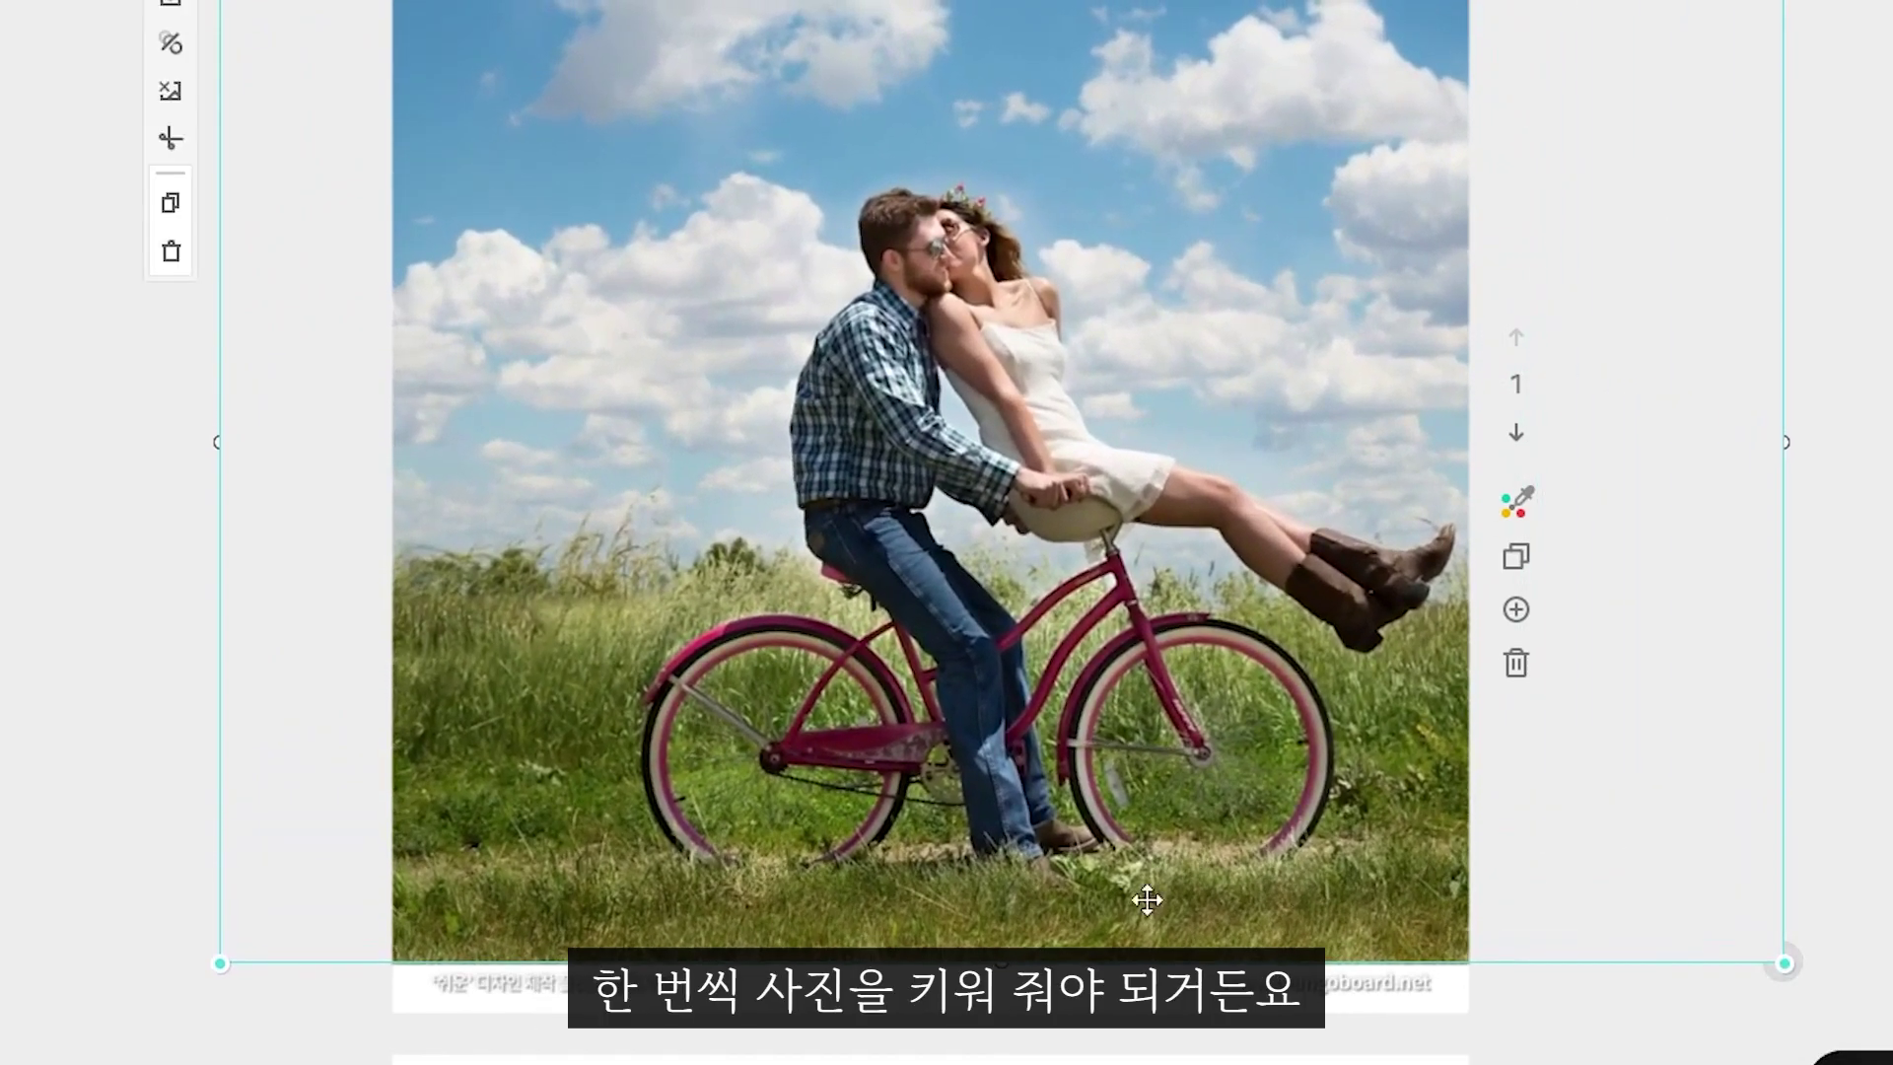
pyautogui.moveTo(220, 963); pyautogui.dragTo(112, 1019)
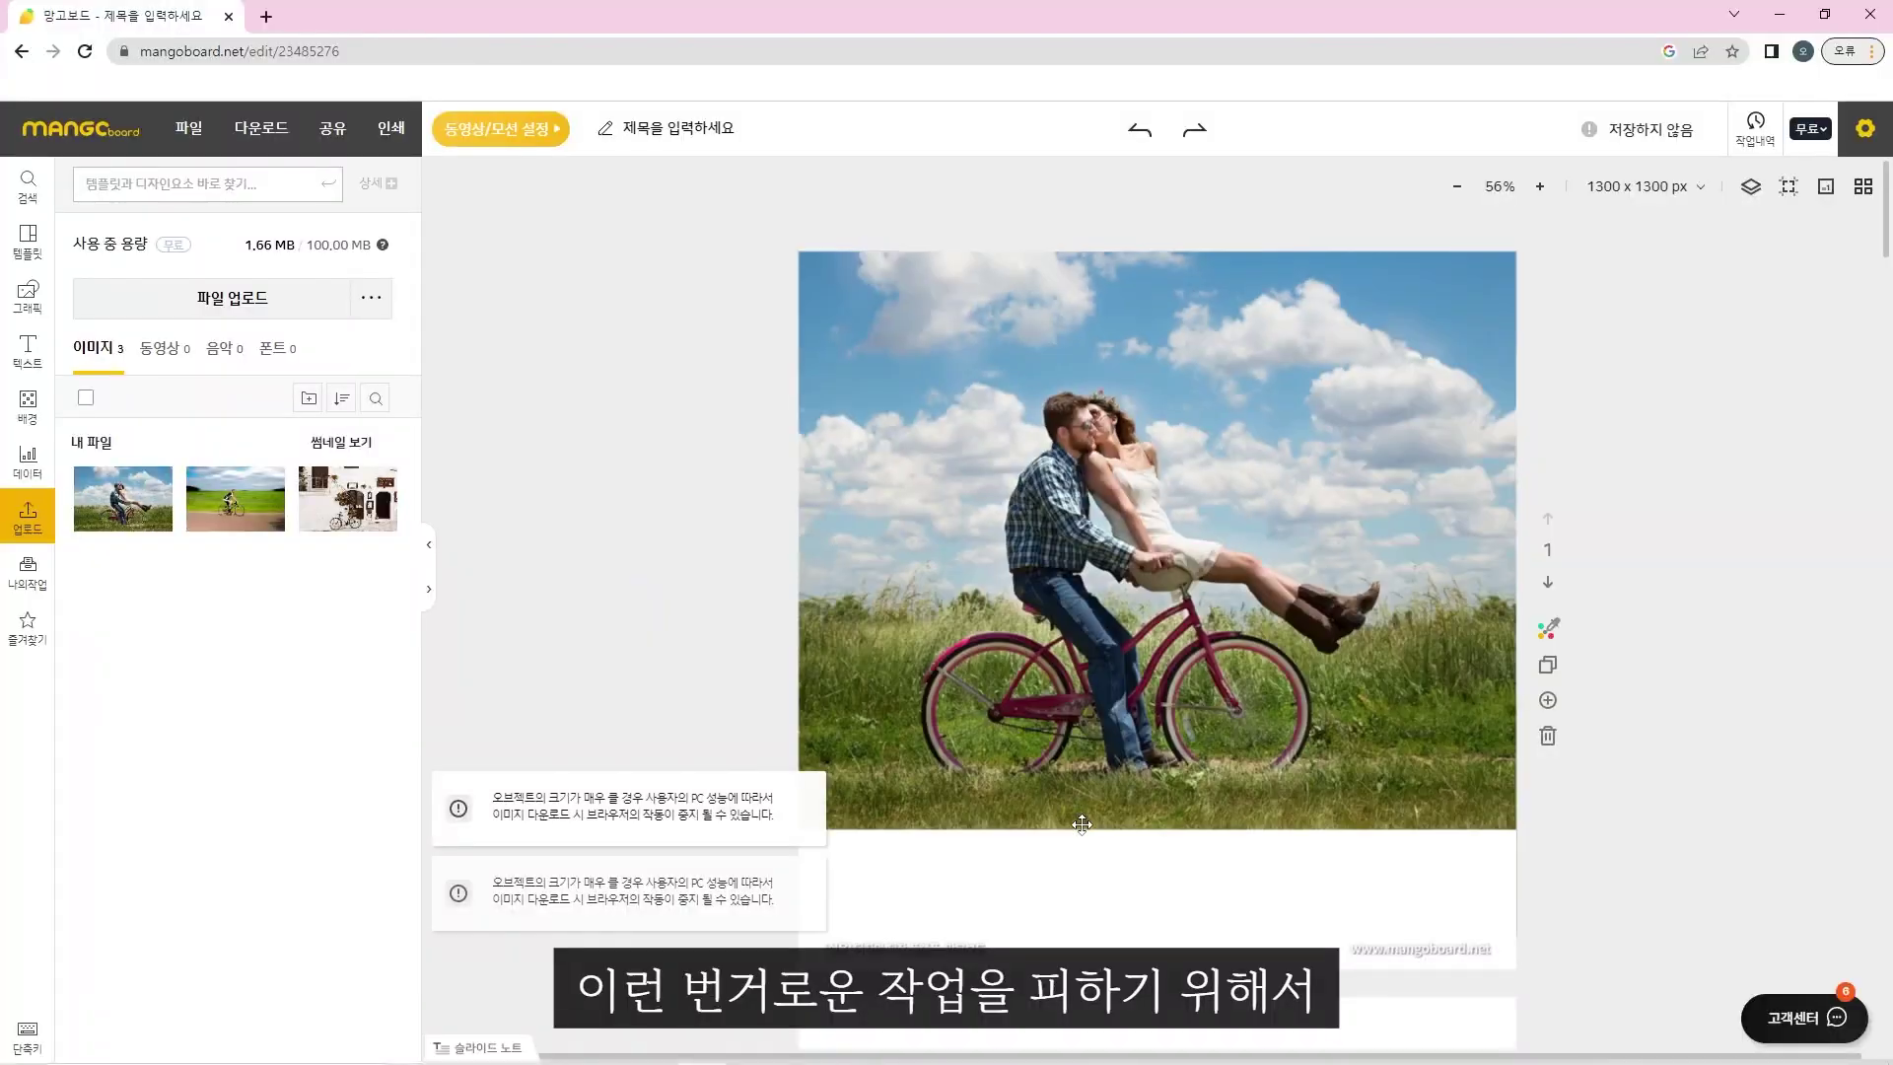
pyautogui.hotkey('ctrl', 'z')
pyautogui.hotkey('ctrl', 'z')
# Enlarge the photo proportionally around its centre to about 1973 x 1315 px so that it covers slide 1.
pyautogui.click(1192, 751)
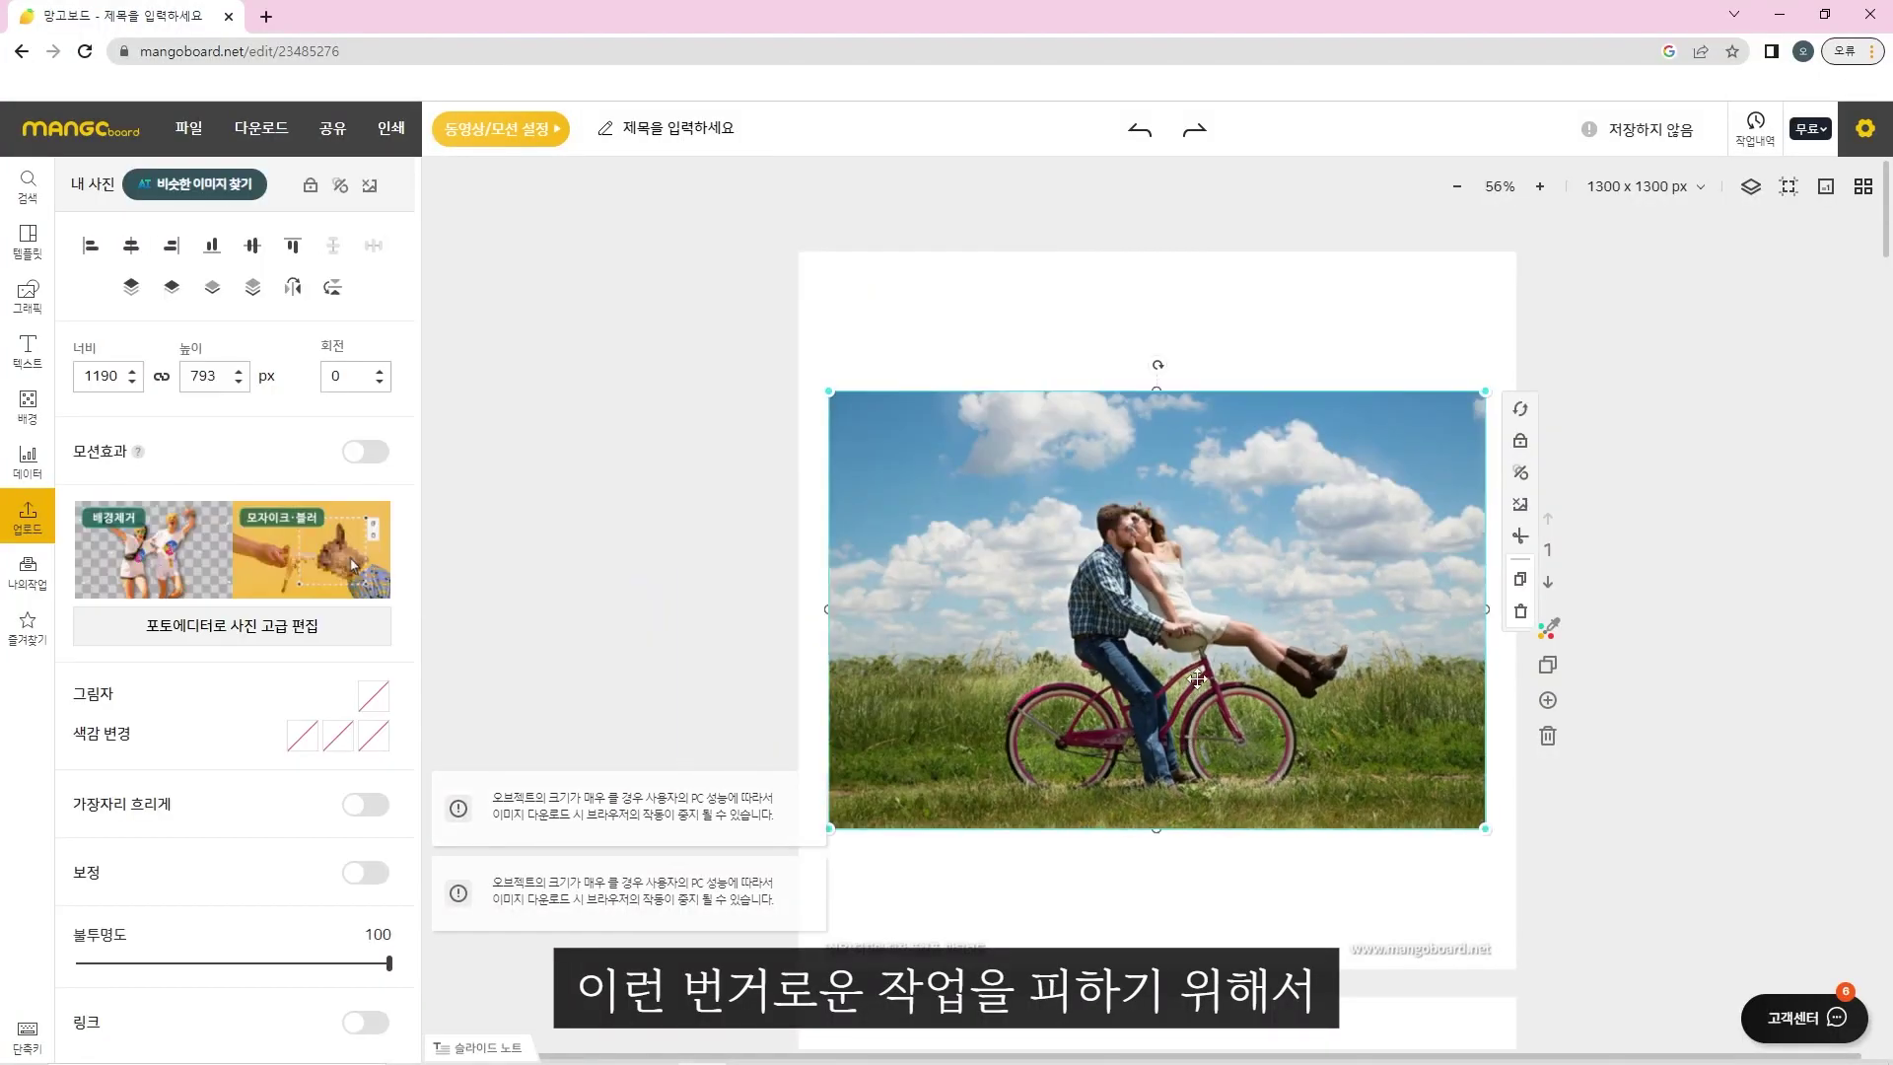
pyautogui.moveTo(1485, 392); pyautogui.dragTo(1568, 314)
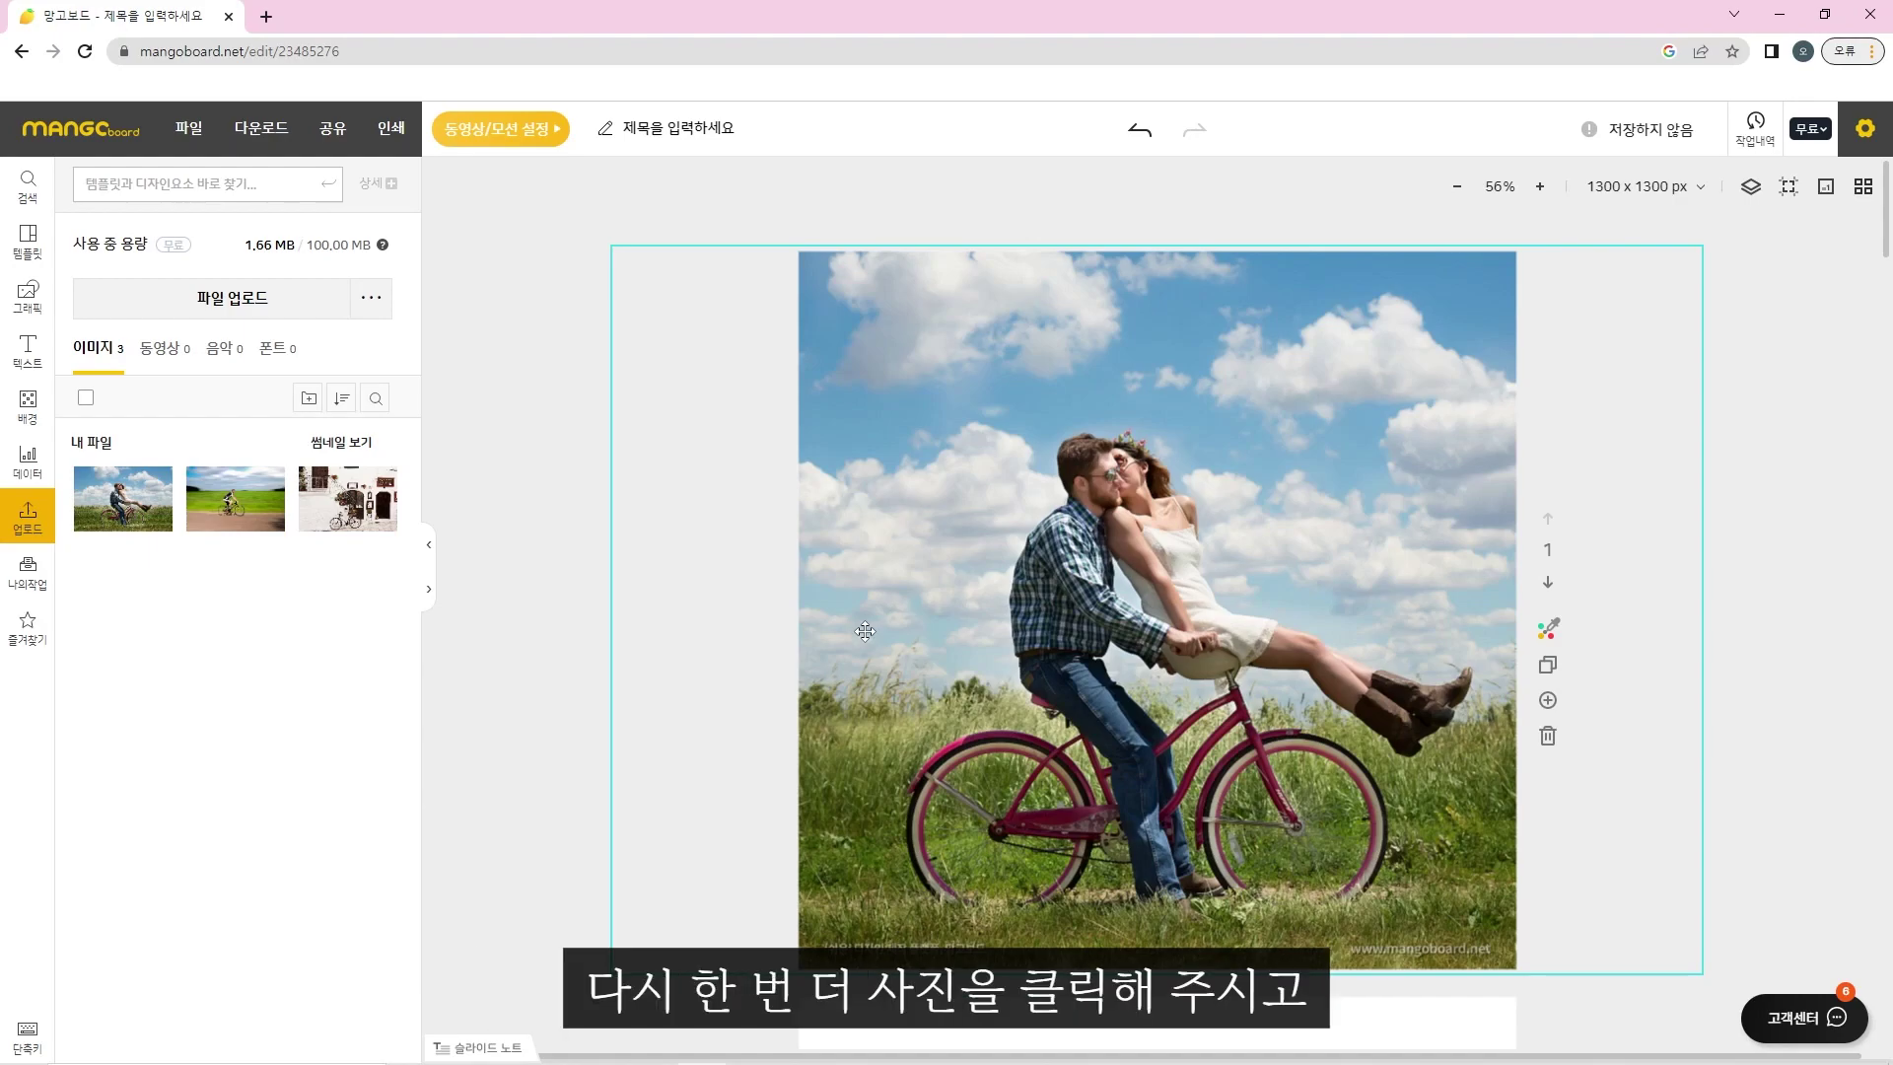
# Enable correction (보정) for the slide 1 photo and try the basic filters from 맛있게 to 모던흑백, returning to 없음.
pyautogui.click(905, 548)
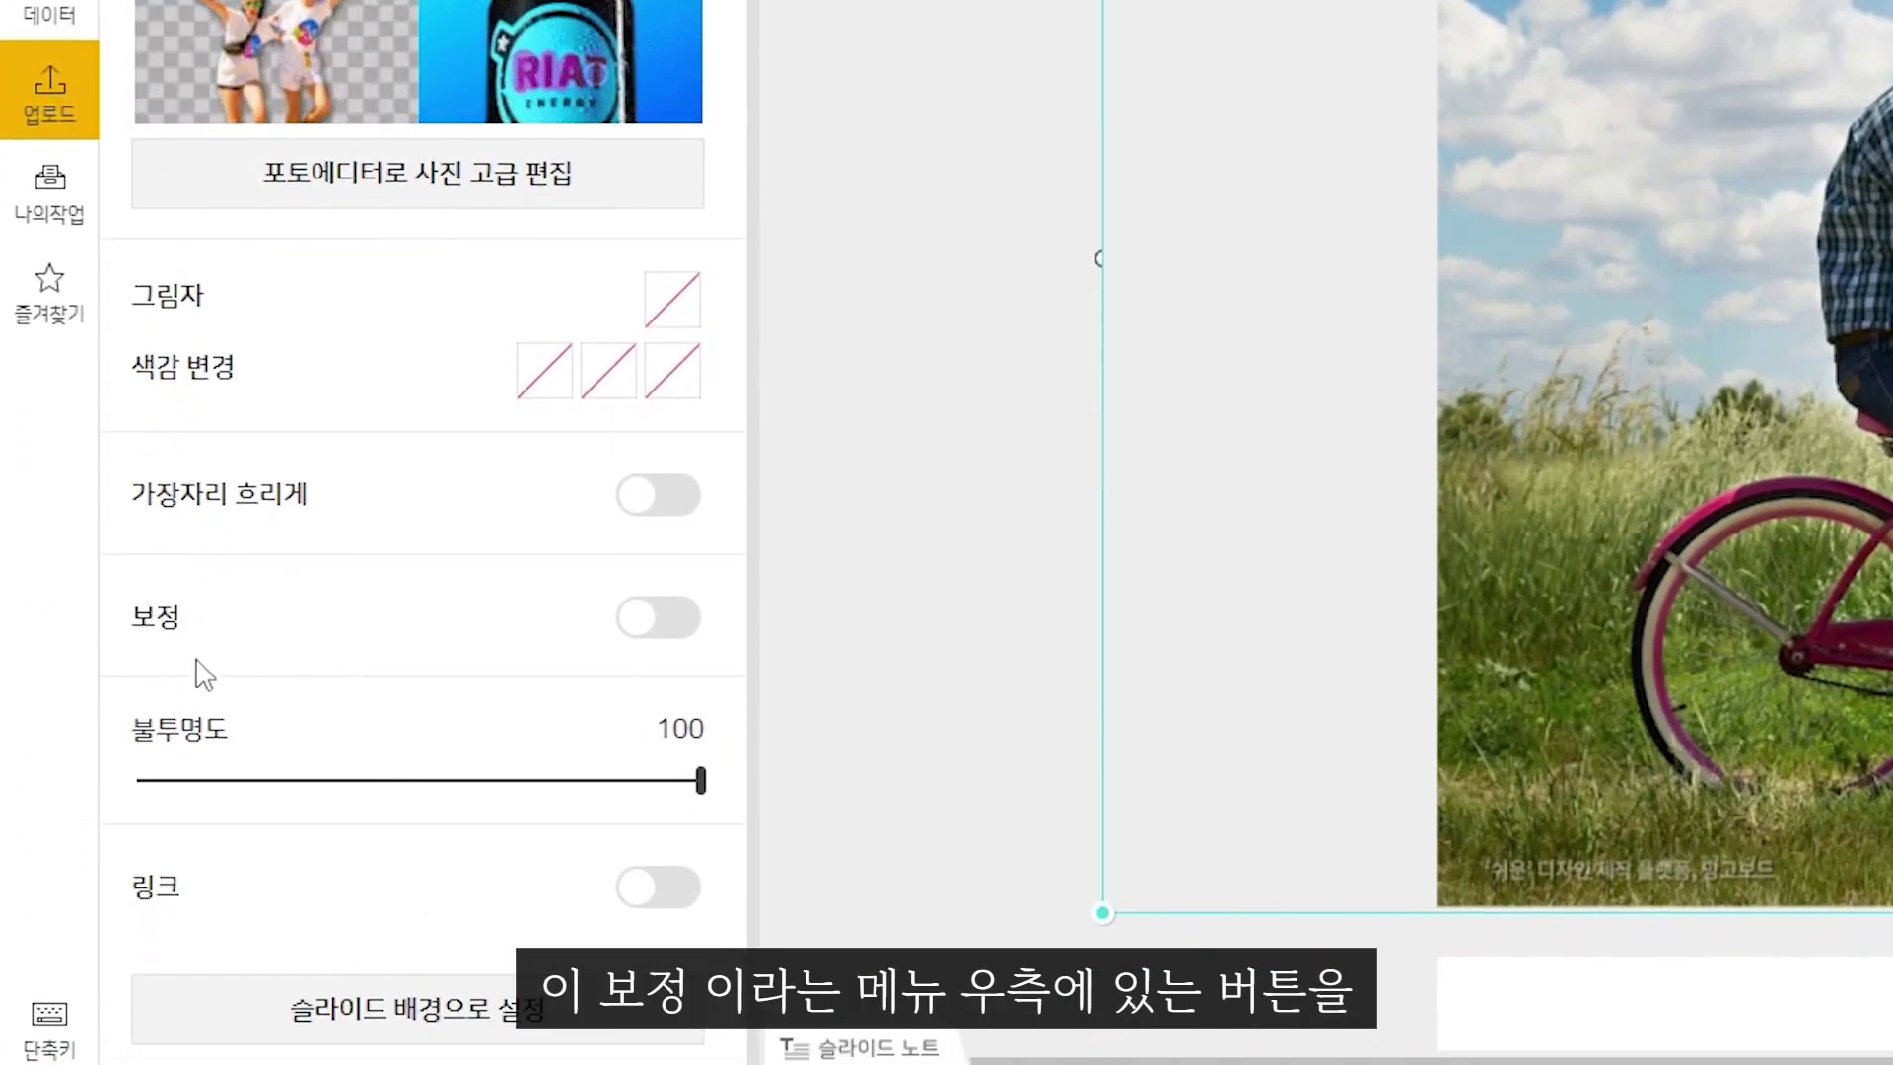
pyautogui.click(641, 623)
pyautogui.scroll(-6, 562, 604)
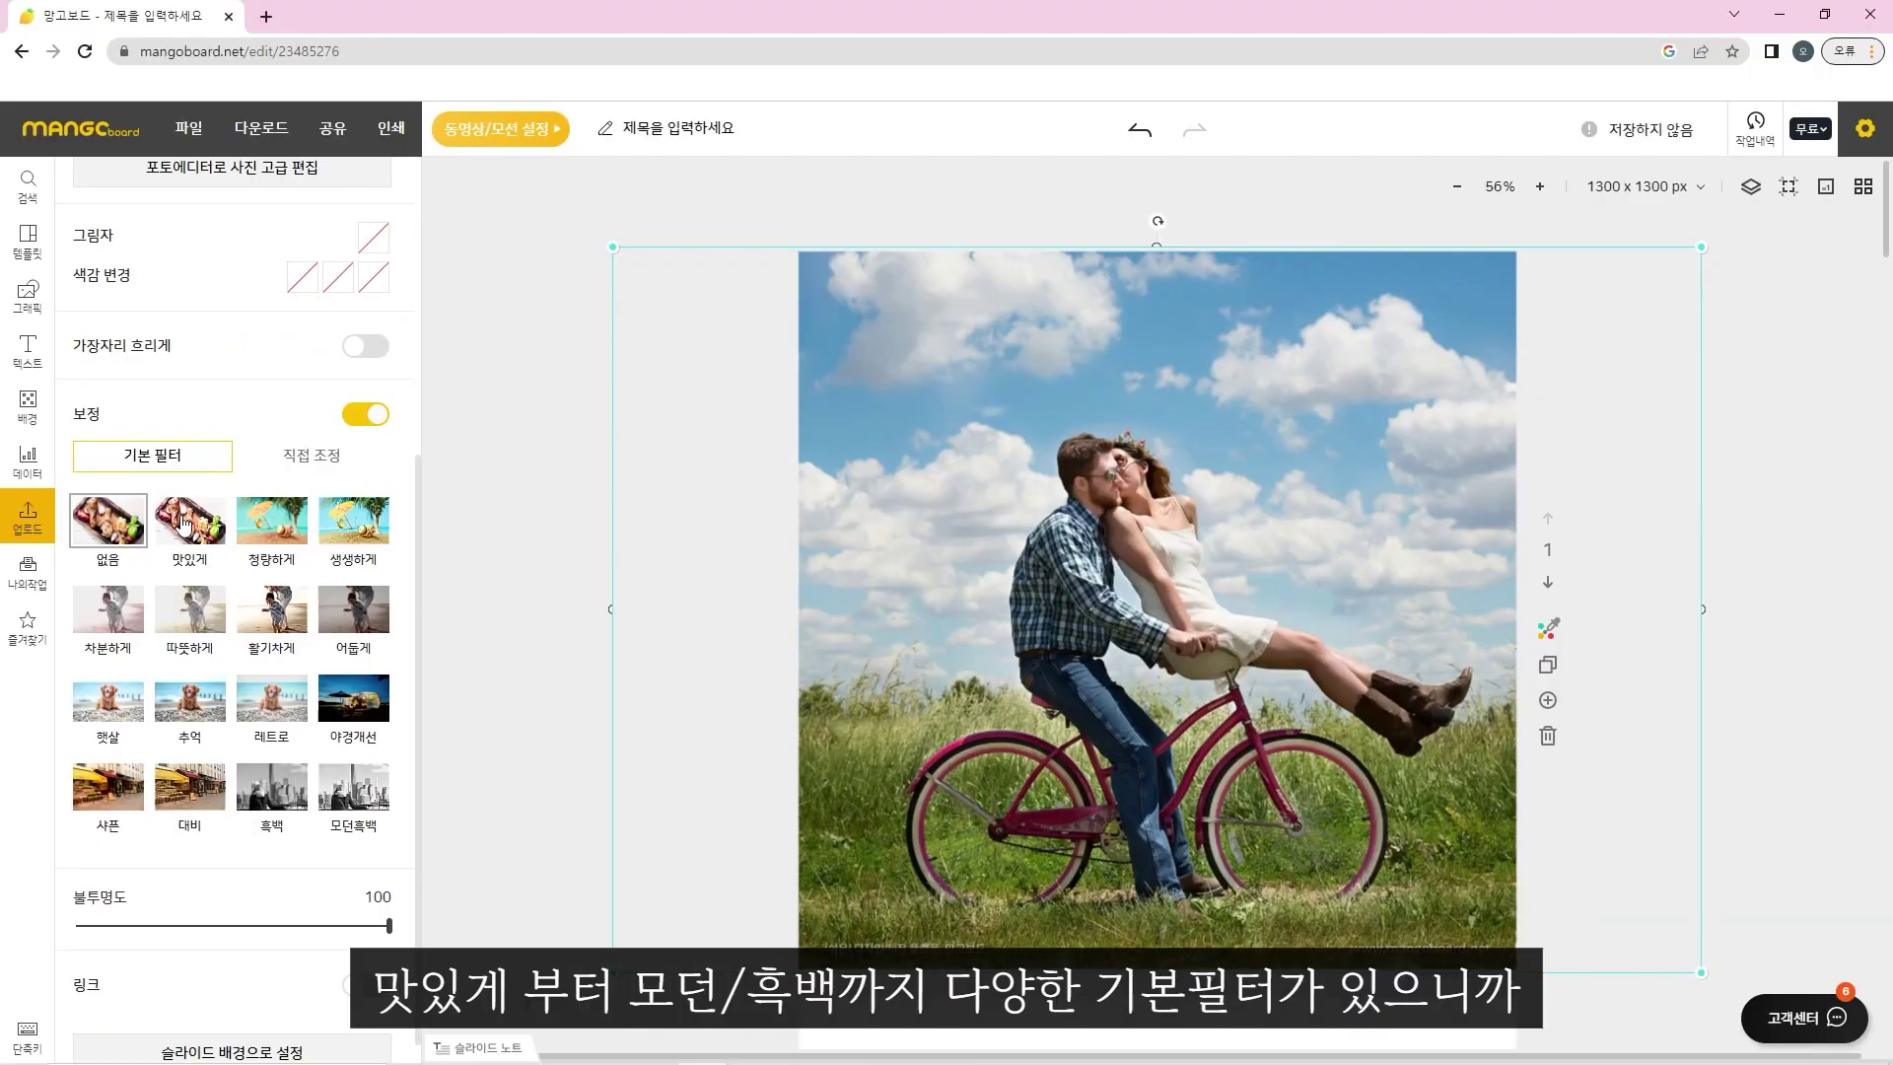
pyautogui.click(319, 103)
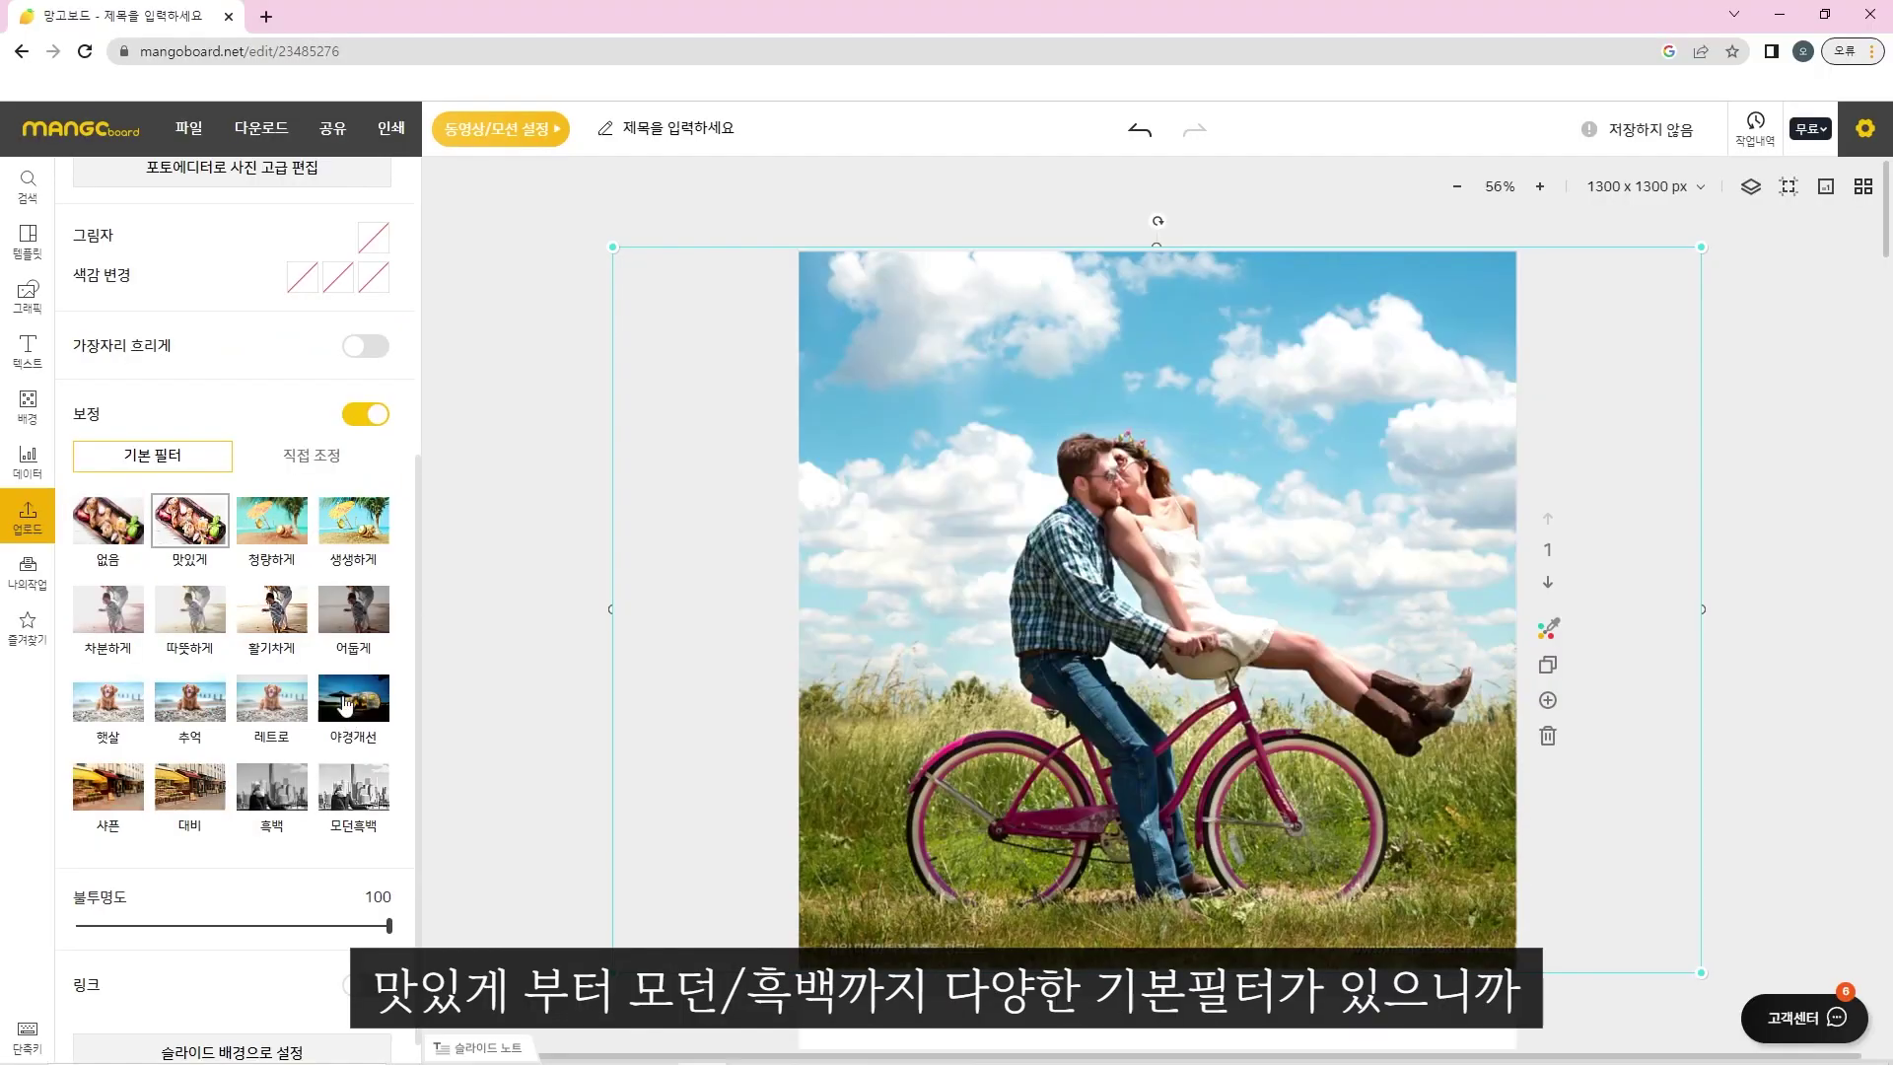
pyautogui.click(335, 515)
pyautogui.click(123, 611)
pyautogui.click(189, 611)
pyautogui.click(271, 611)
pyautogui.click(353, 611)
pyautogui.click(190, 700)
pyautogui.click(272, 700)
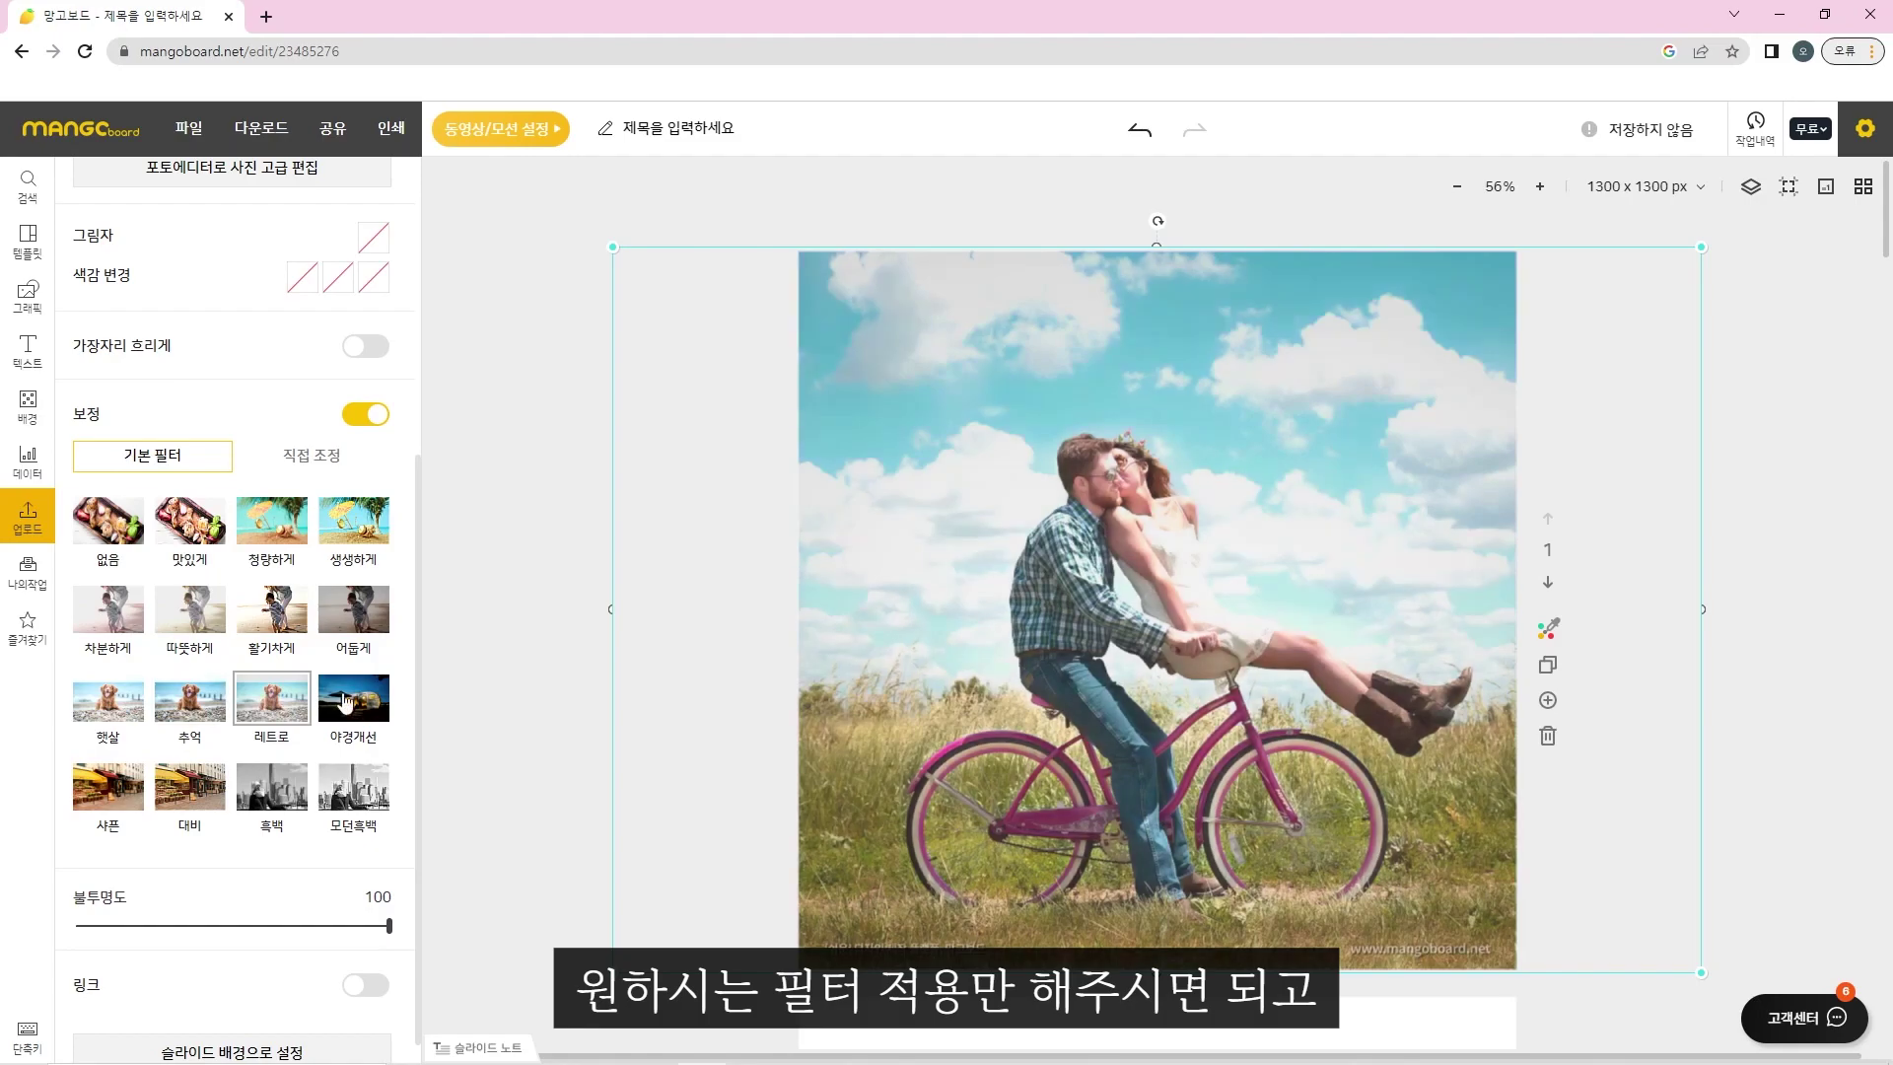
pyautogui.click(353, 698)
pyautogui.click(109, 787)
pyautogui.click(189, 787)
pyautogui.click(271, 787)
pyautogui.click(351, 785)
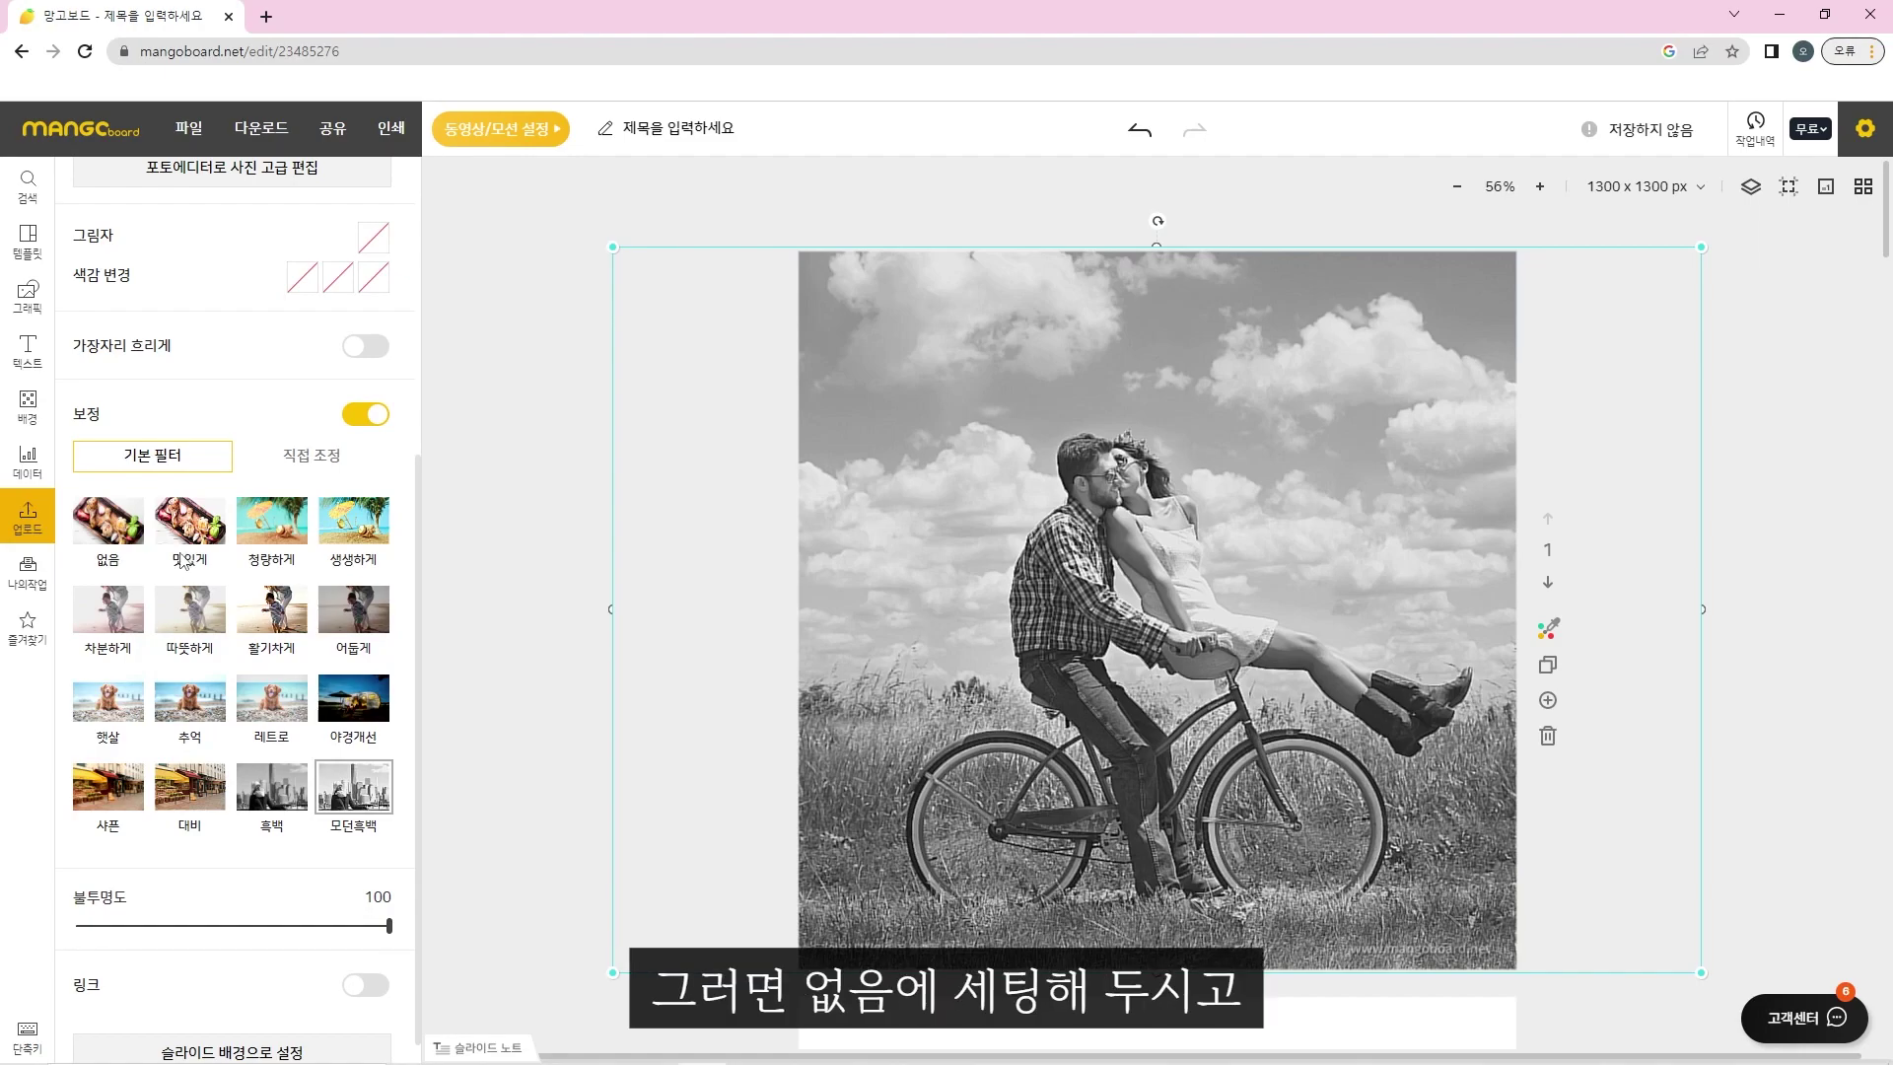
pyautogui.click(106, 525)
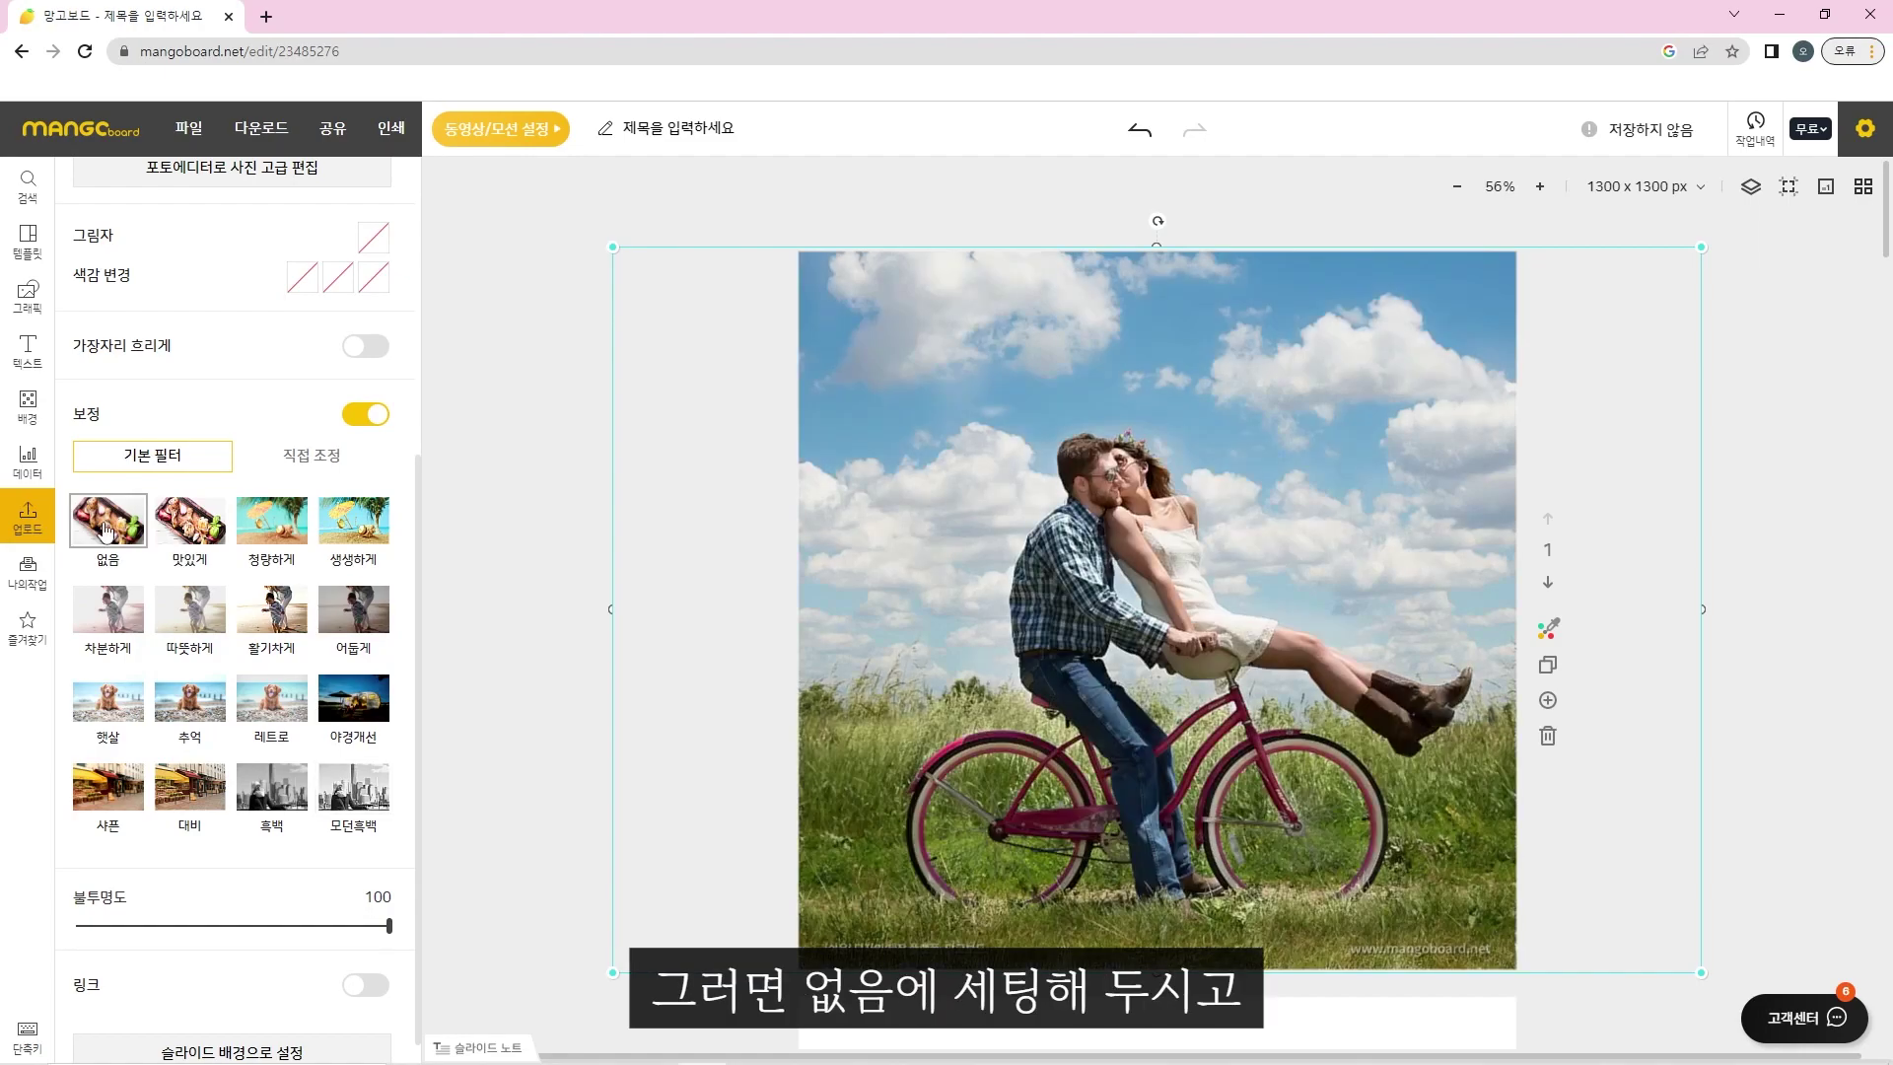
# Try manual correction (직접 조정) with brightness 15, exposure 31 and contrast -18, and turn correction off.
pyautogui.click(350, 454)
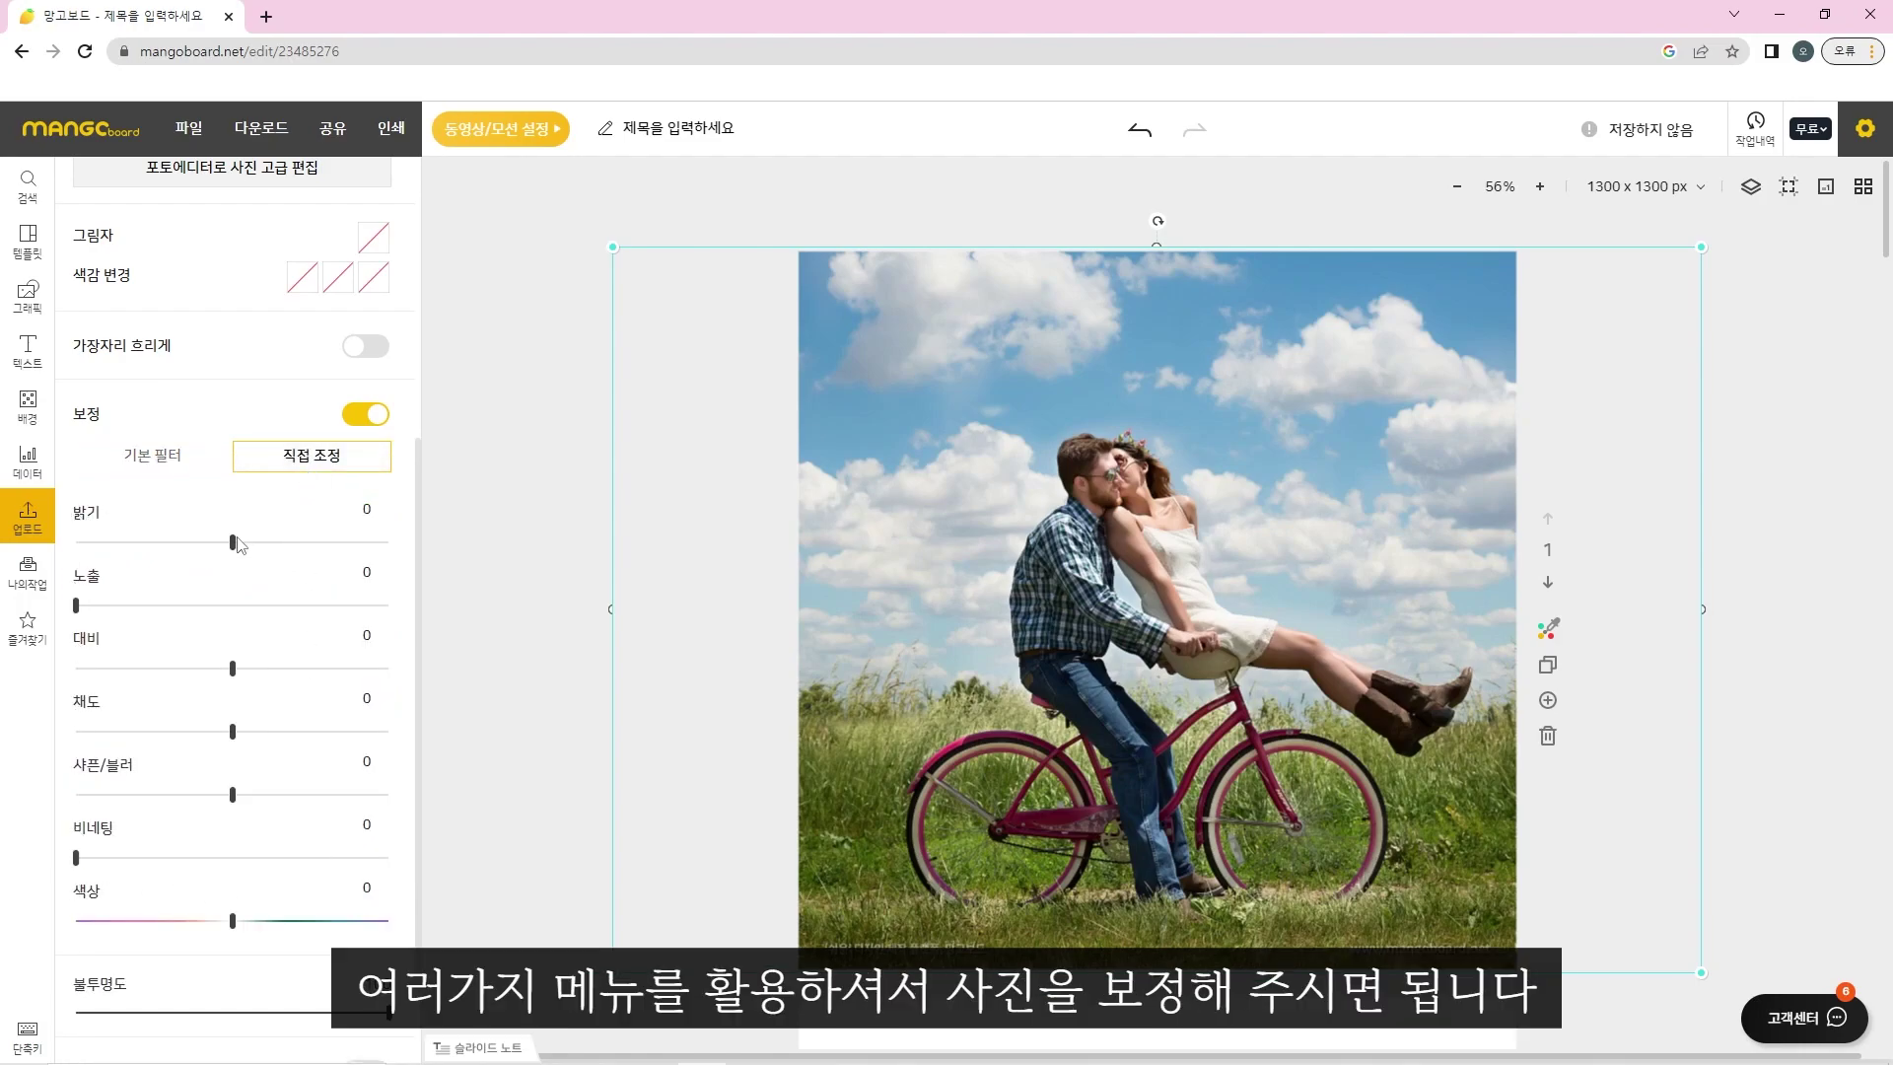
pyautogui.moveTo(234, 543); pyautogui.dragTo(260, 542)
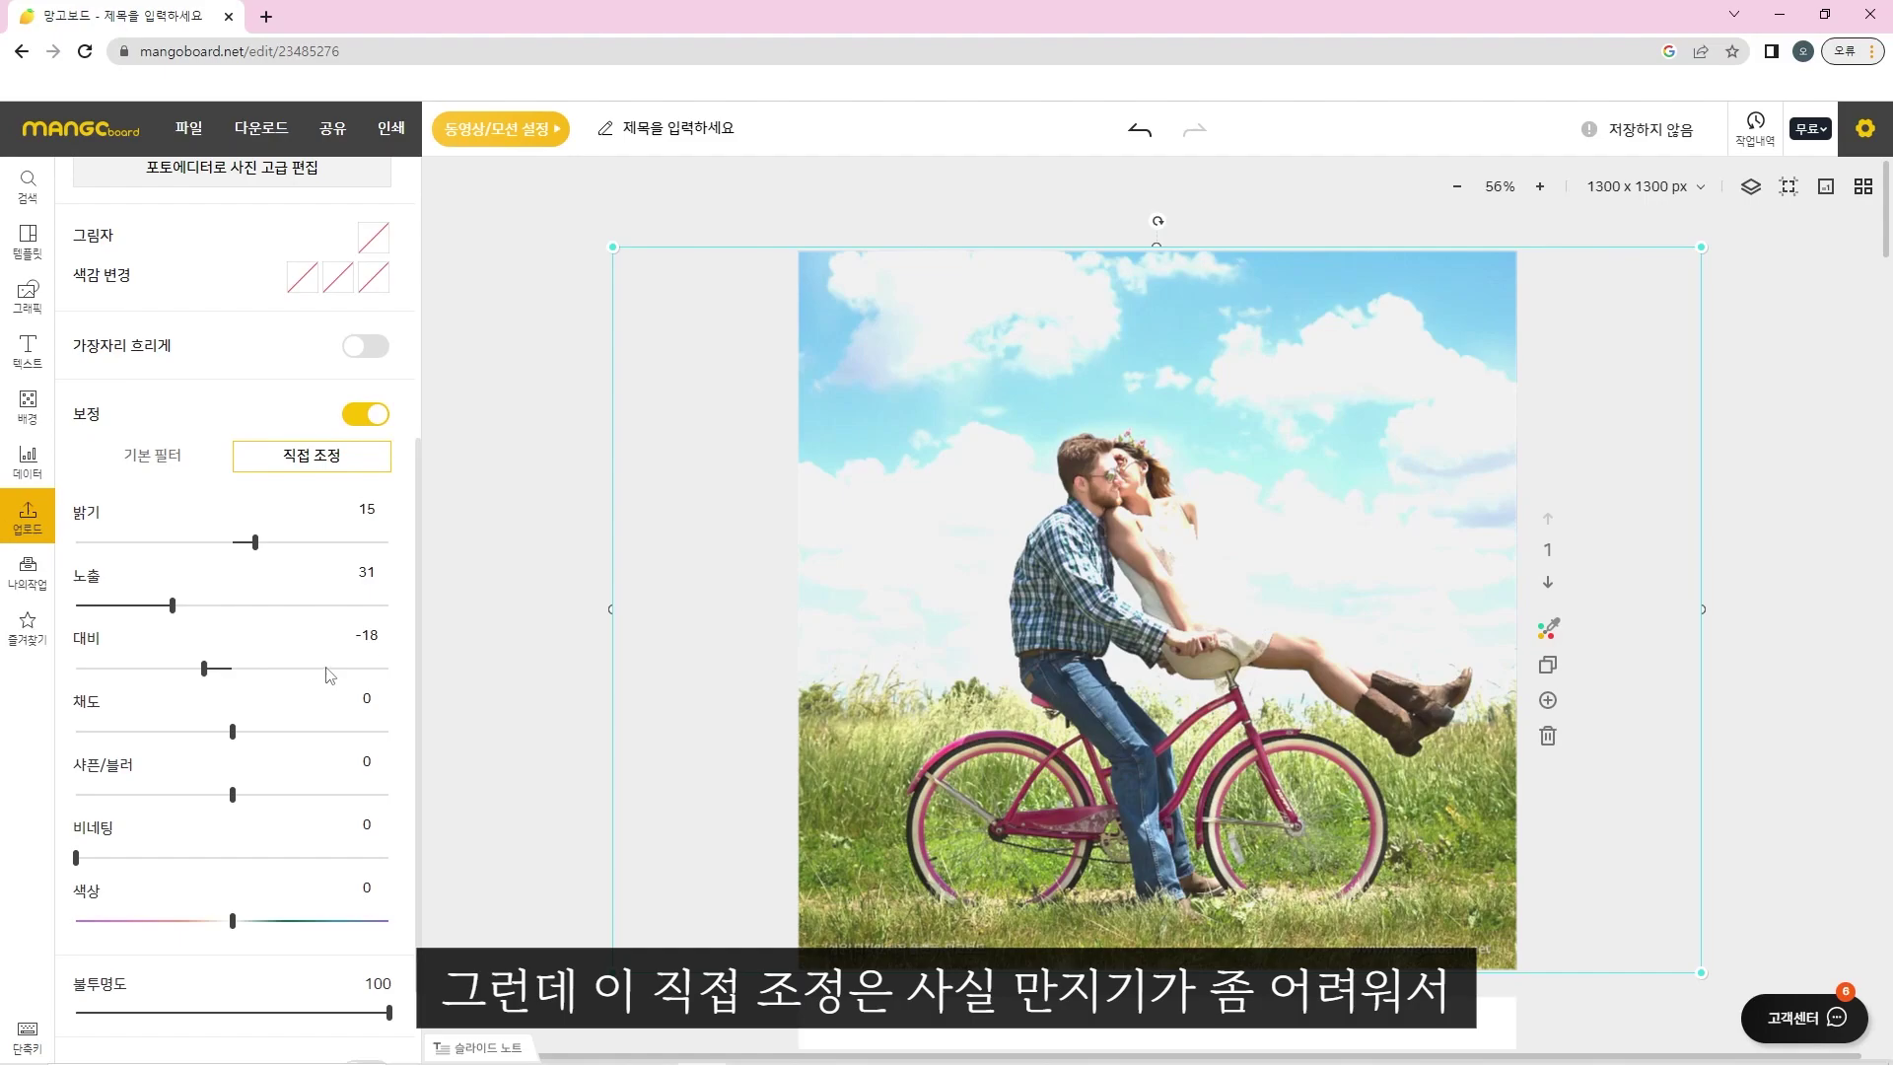
pyautogui.click(365, 414)
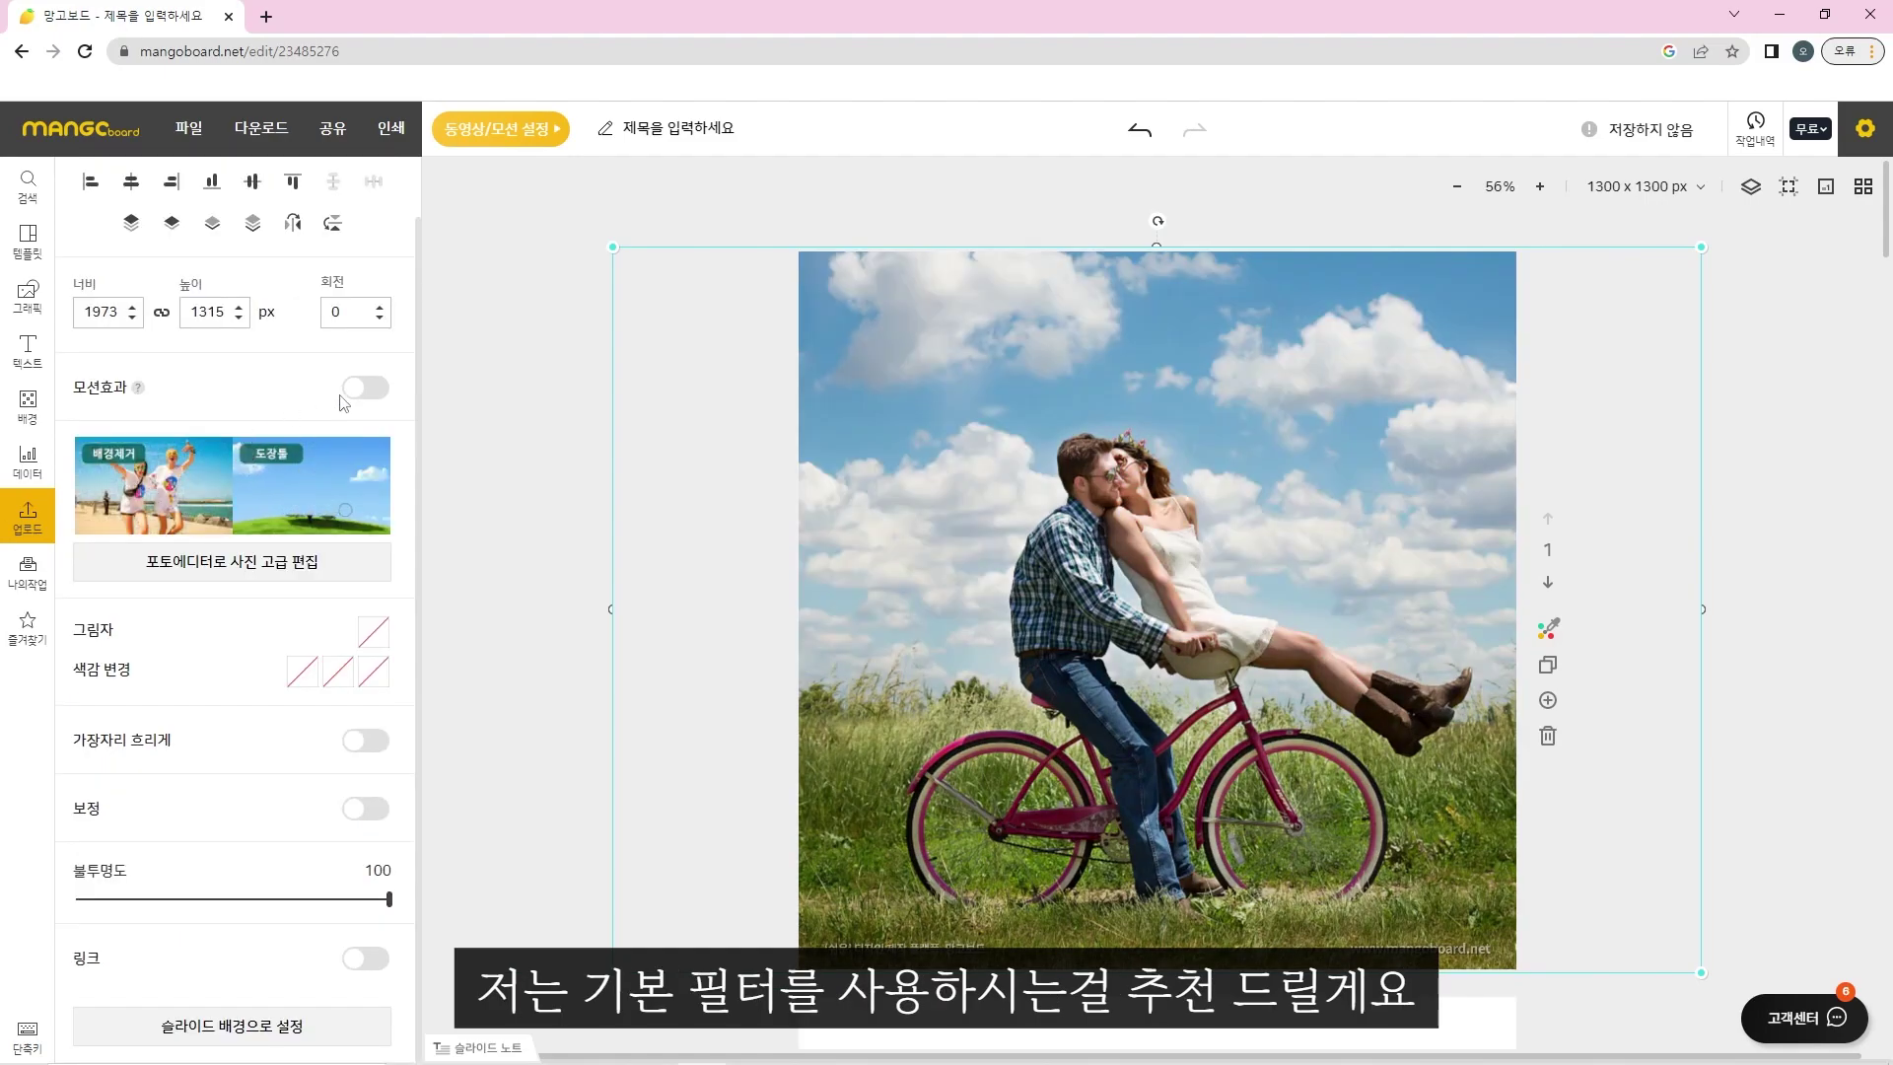
# Turn correction back on for the photo and look through the slides below, returning to slide 1.
pyautogui.click(364, 404)
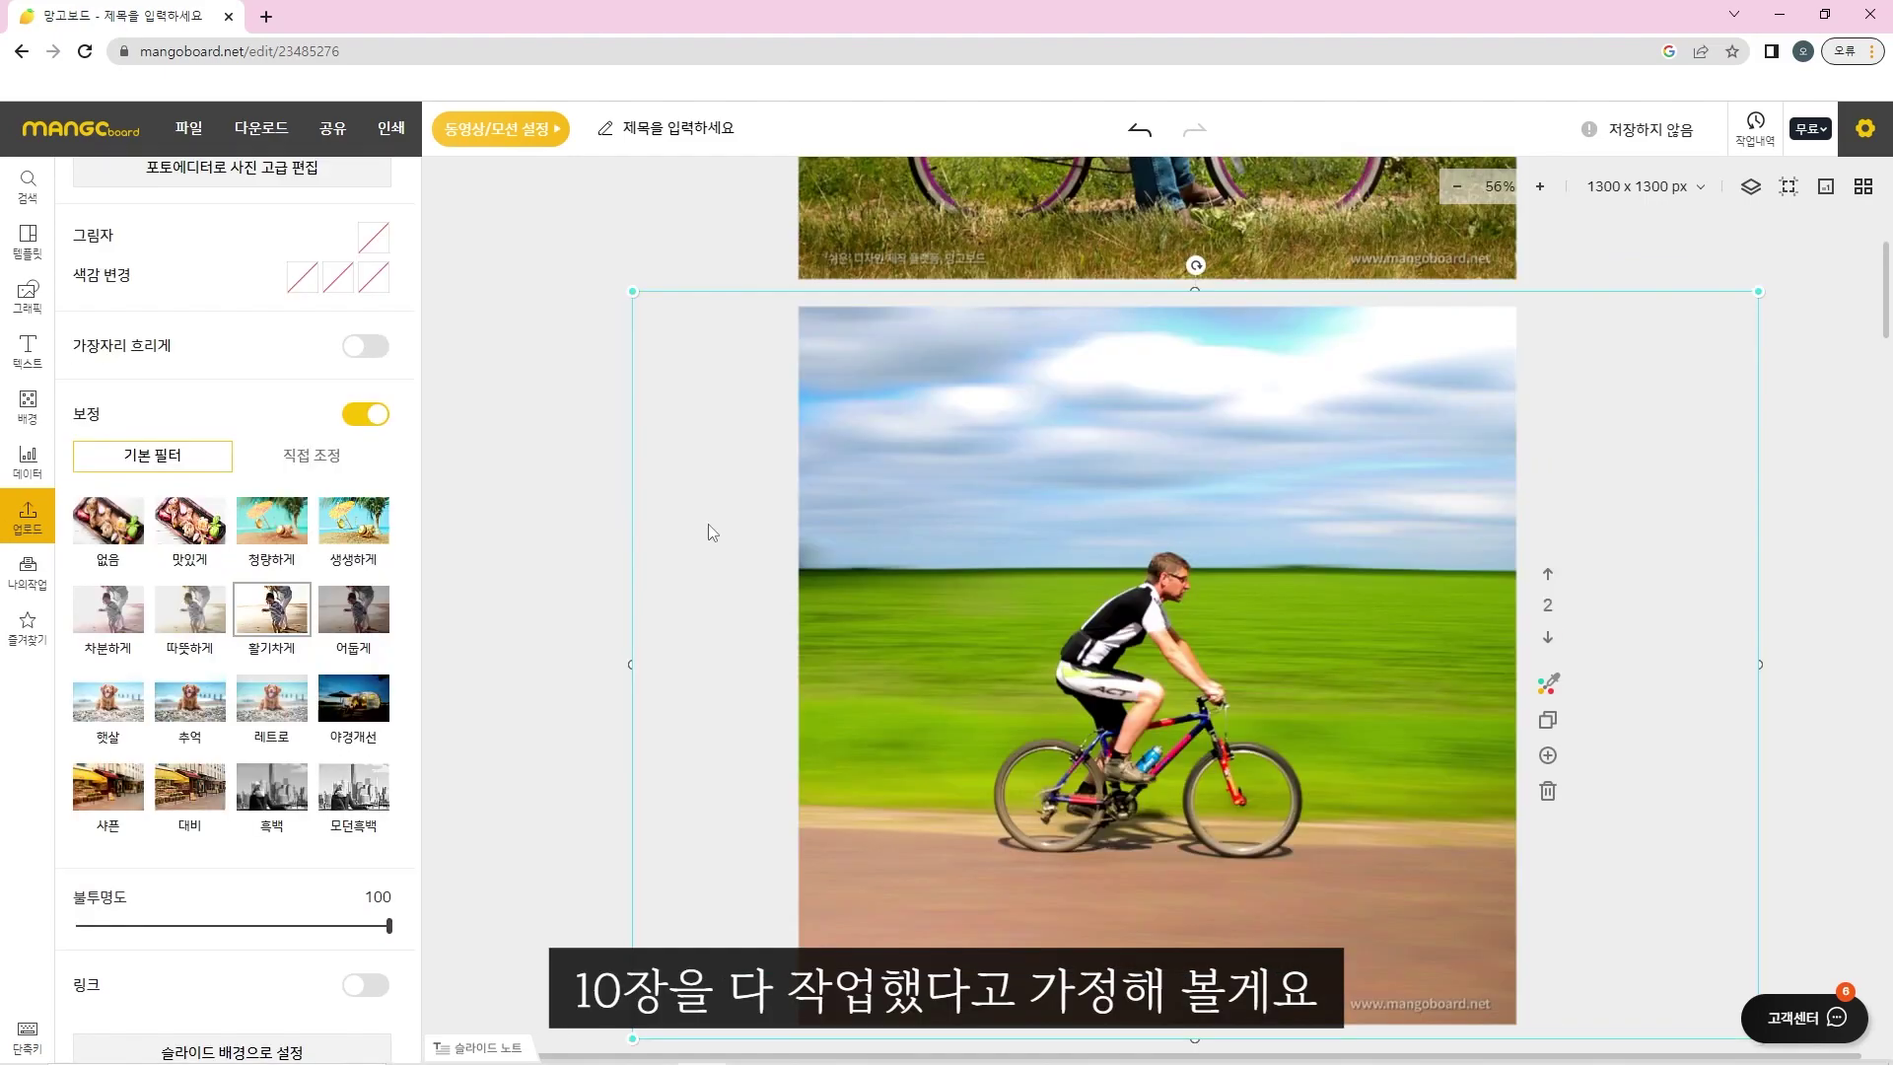
pyautogui.scroll(-10, 707, 523)
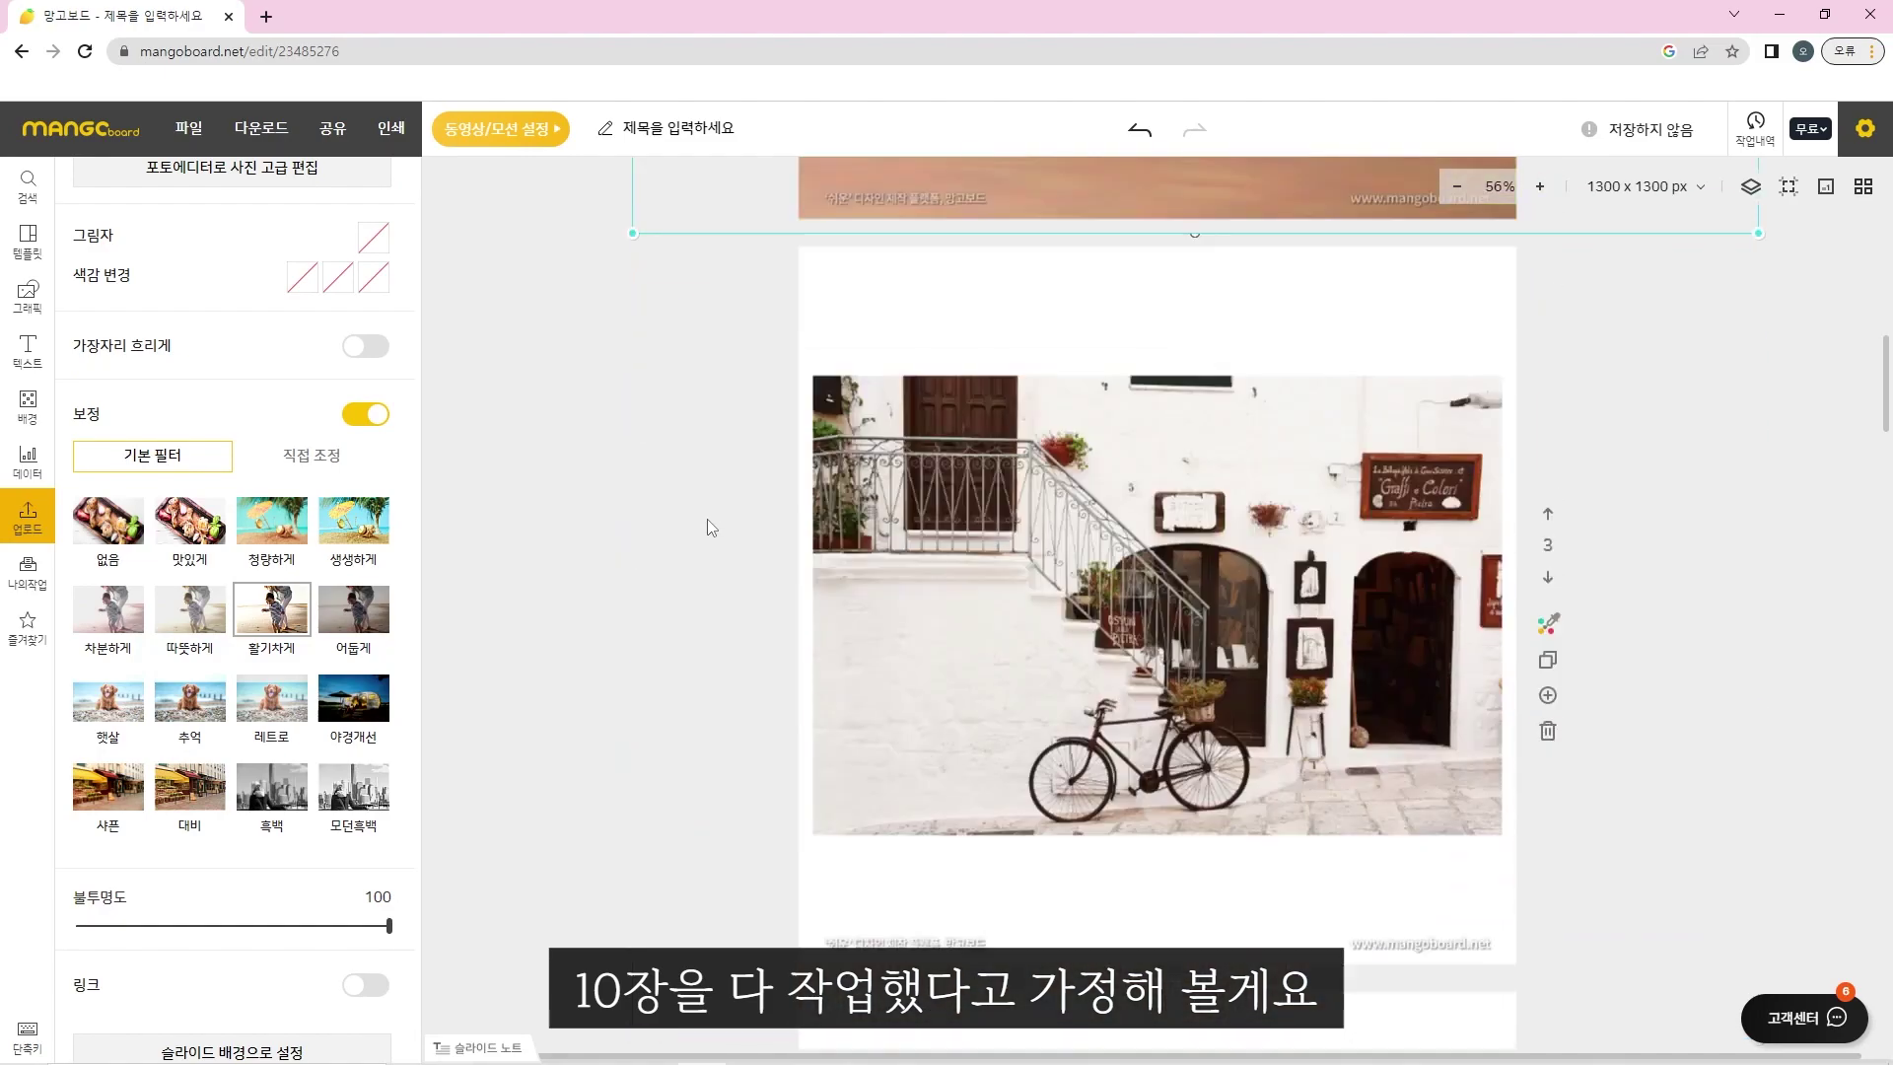
pyautogui.scroll(-6, 712, 533)
pyautogui.middleClick(713, 554)
pyautogui.scroll(20, 719, 315)
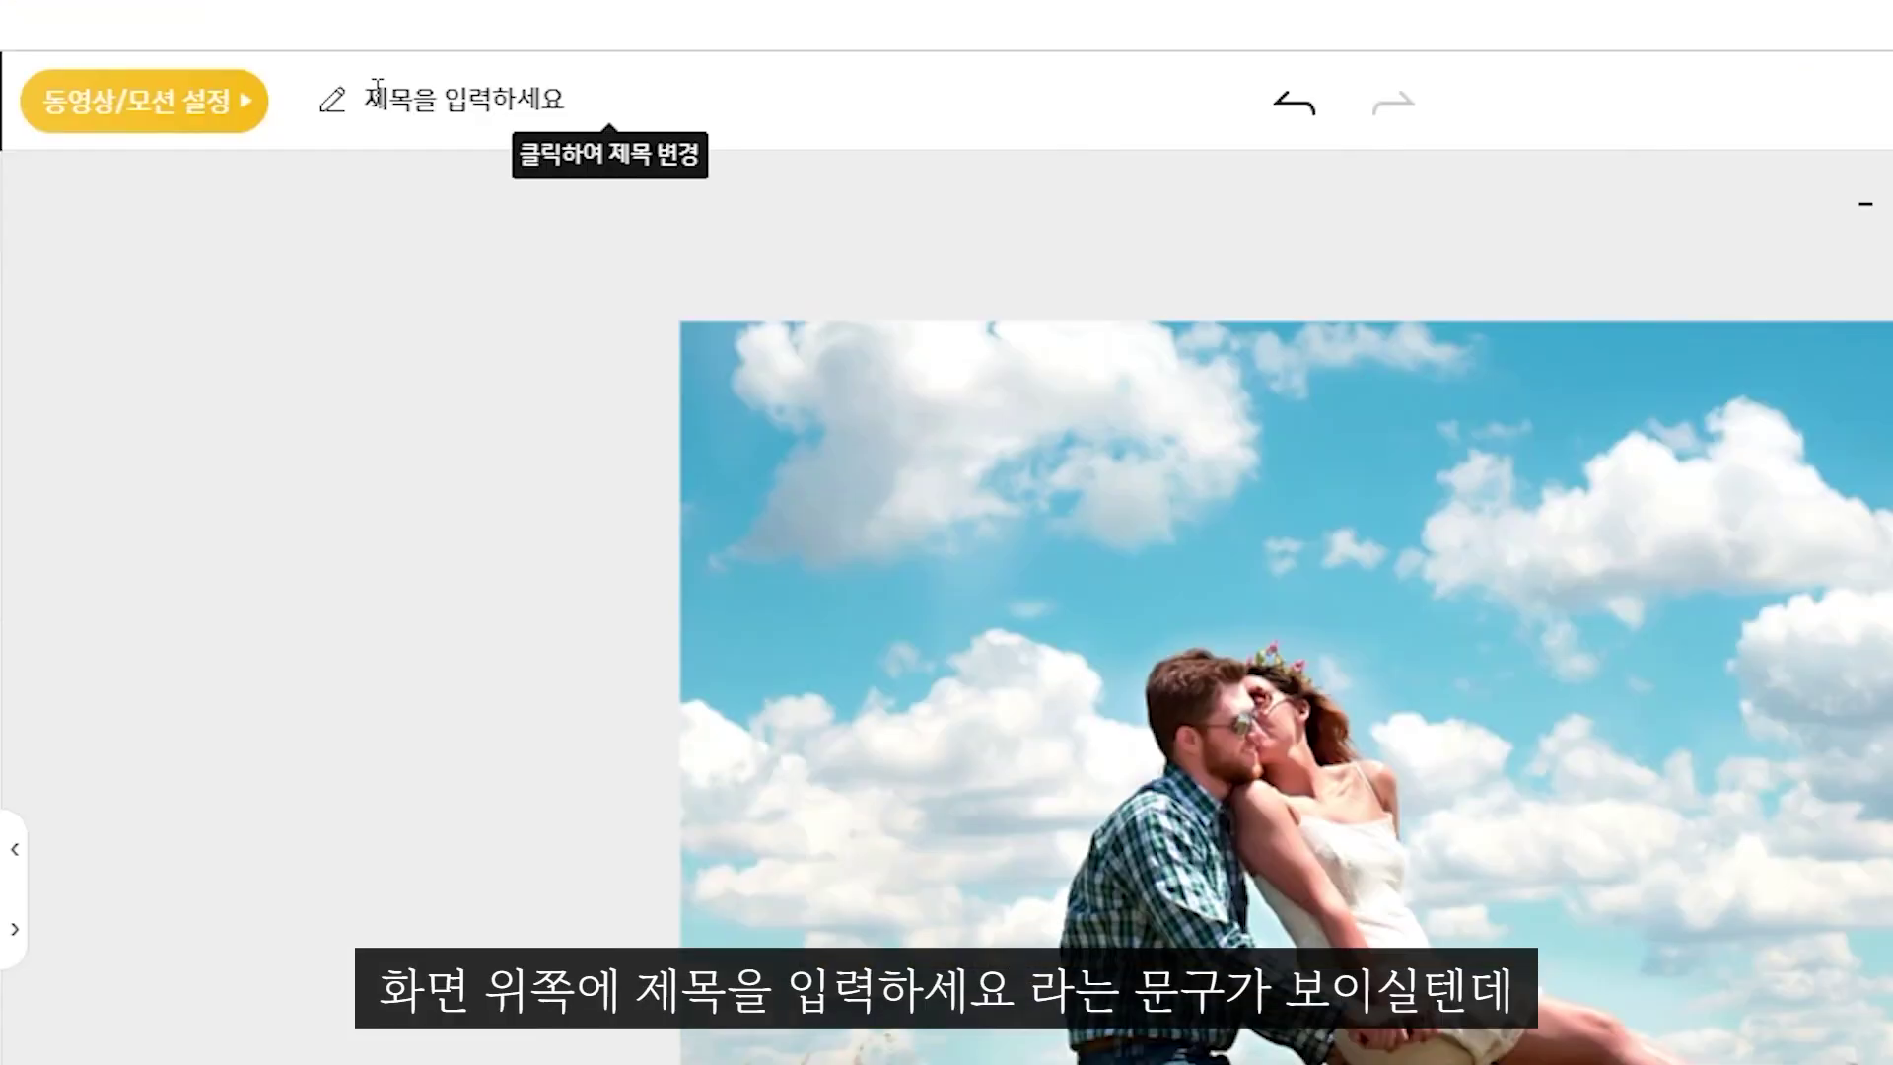
# Title the design 대표사진 편집 and save it.
pyautogui.click(451, 103)
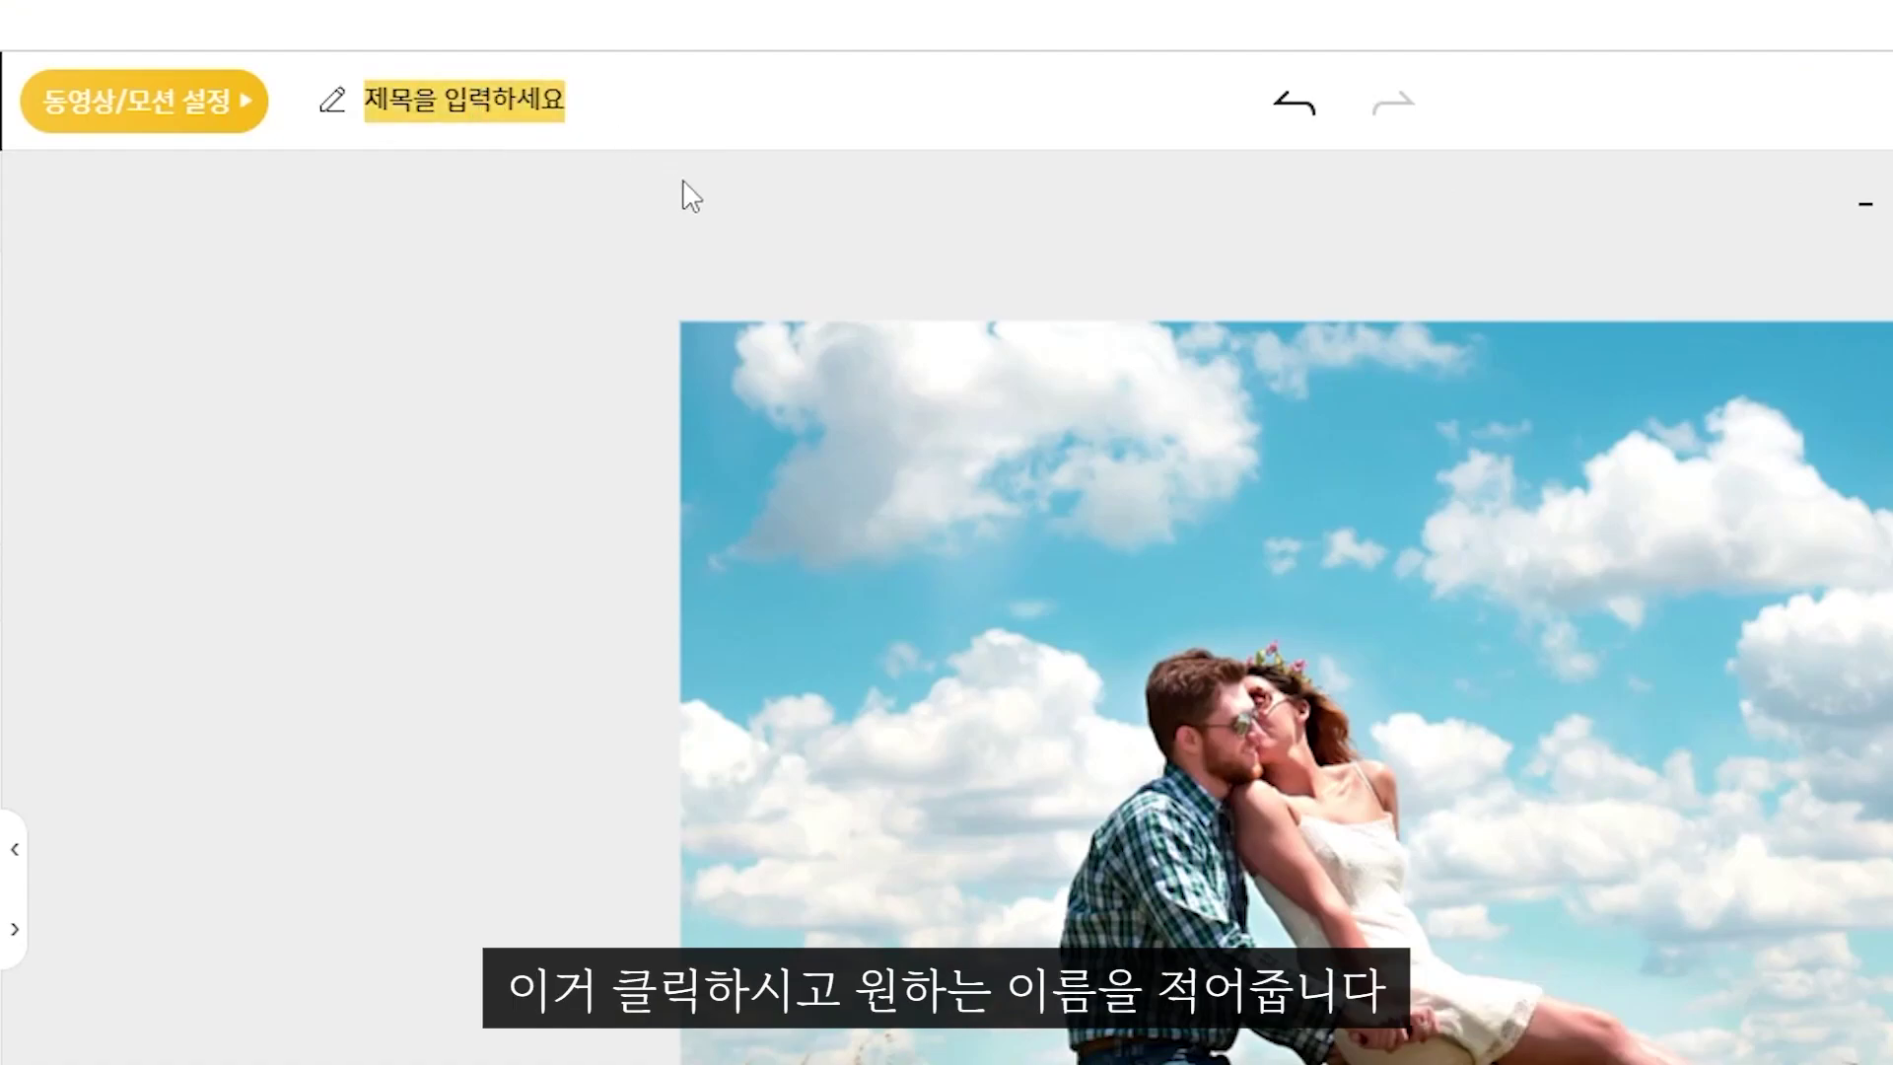
pyautogui.write('대표사진 편집')
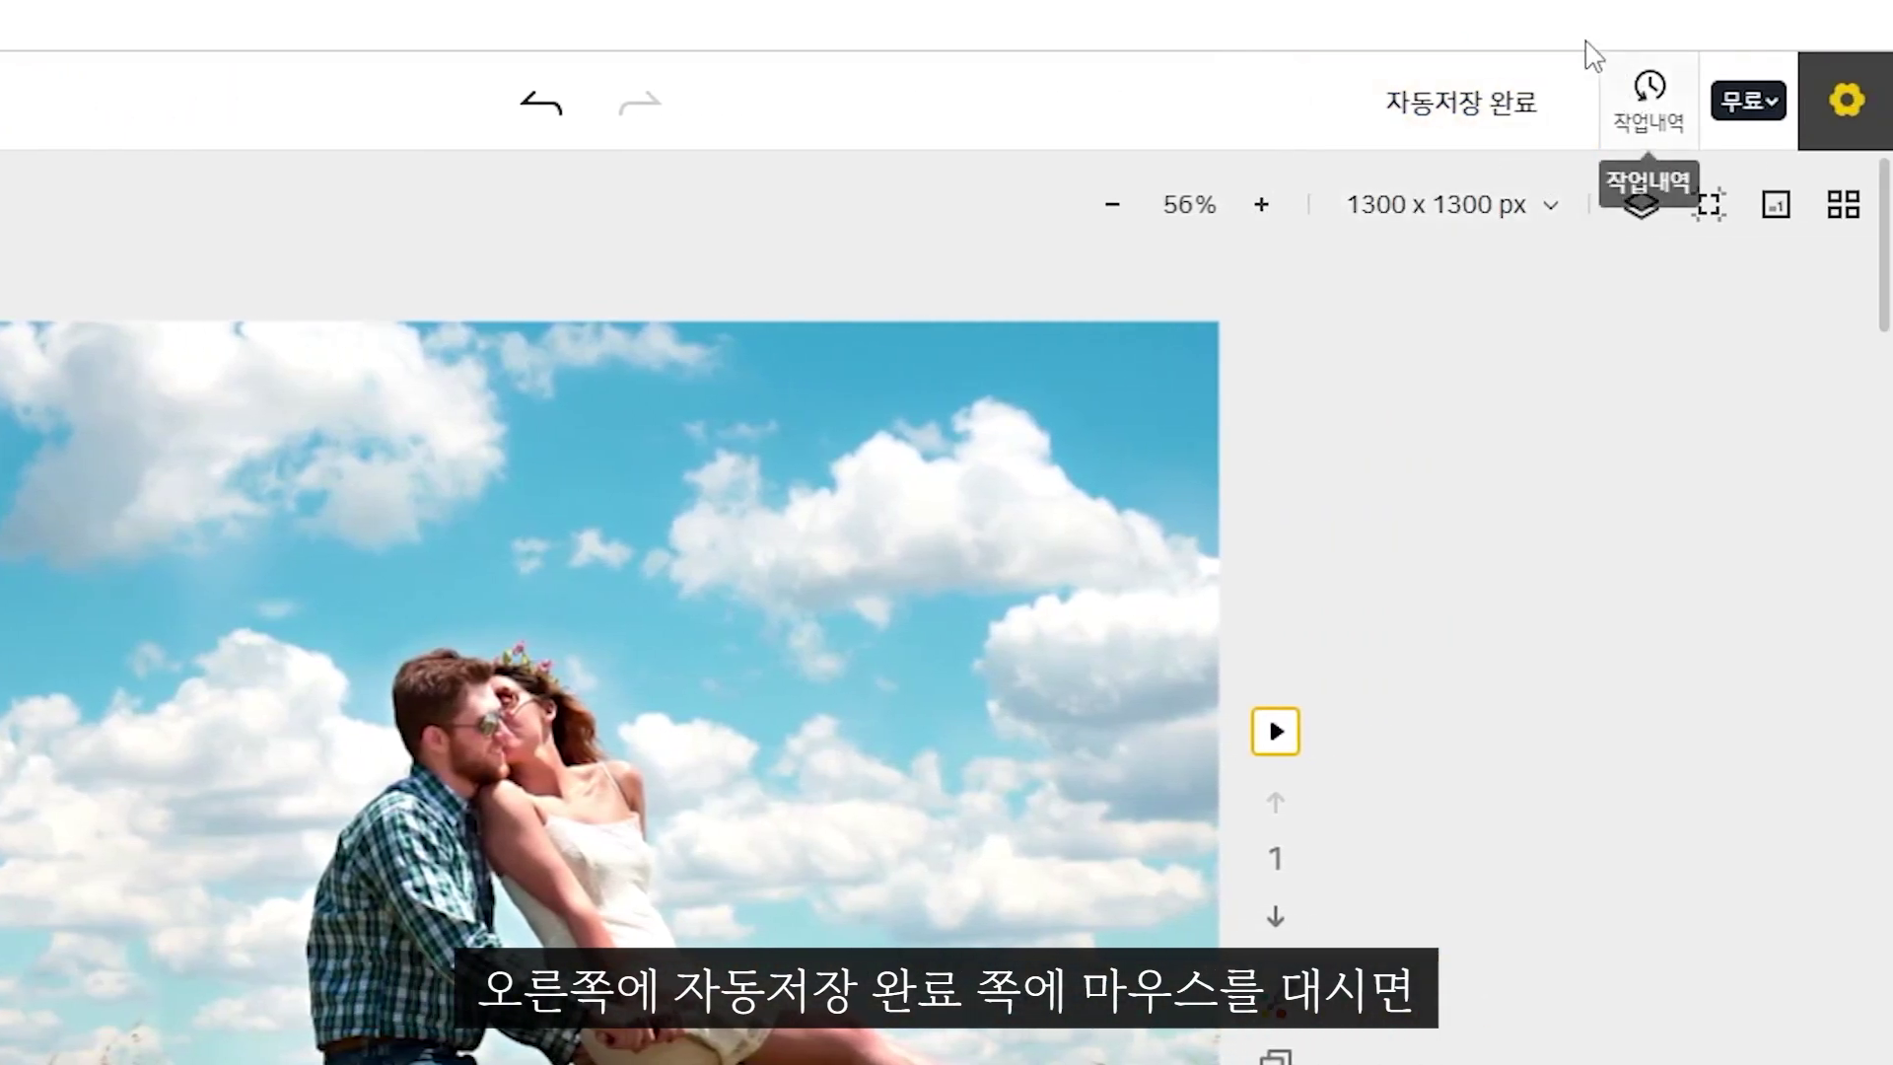
pyautogui.moveTo(1591, 117)
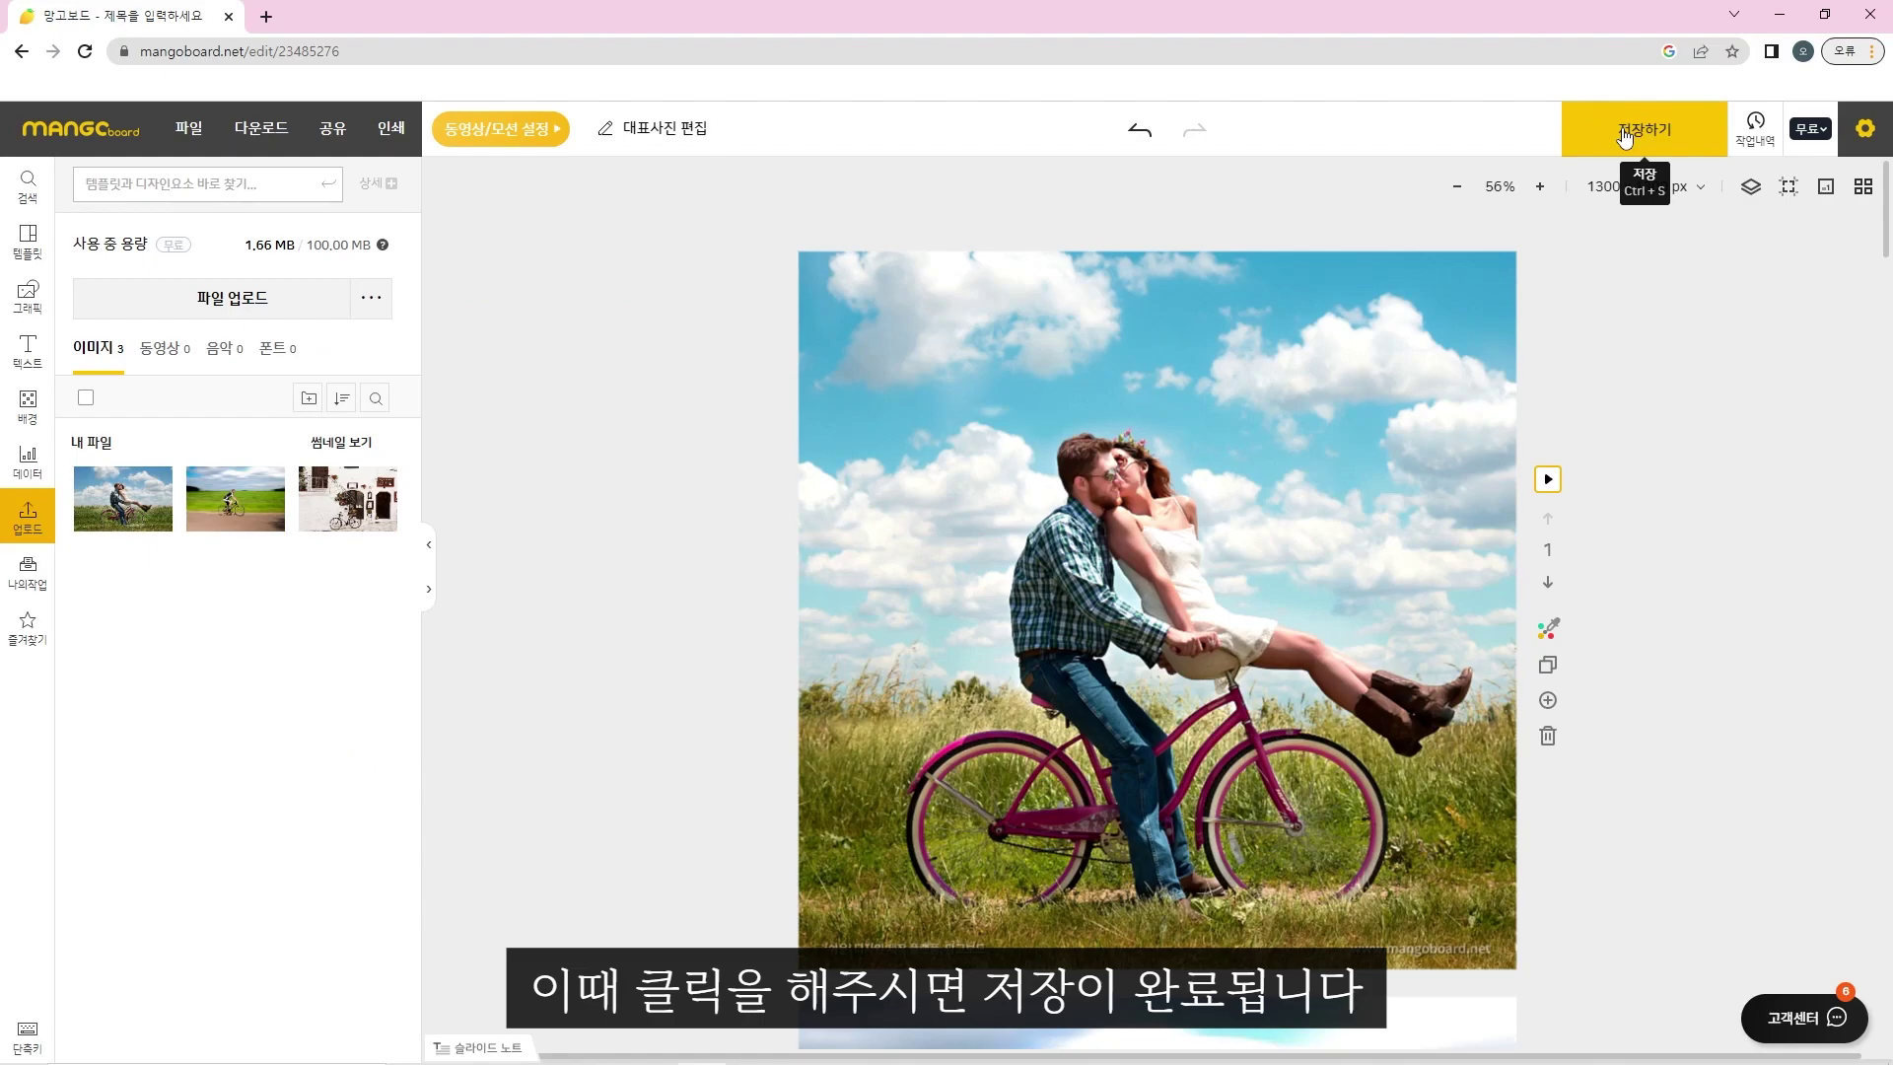
pyautogui.click(1587, 140)
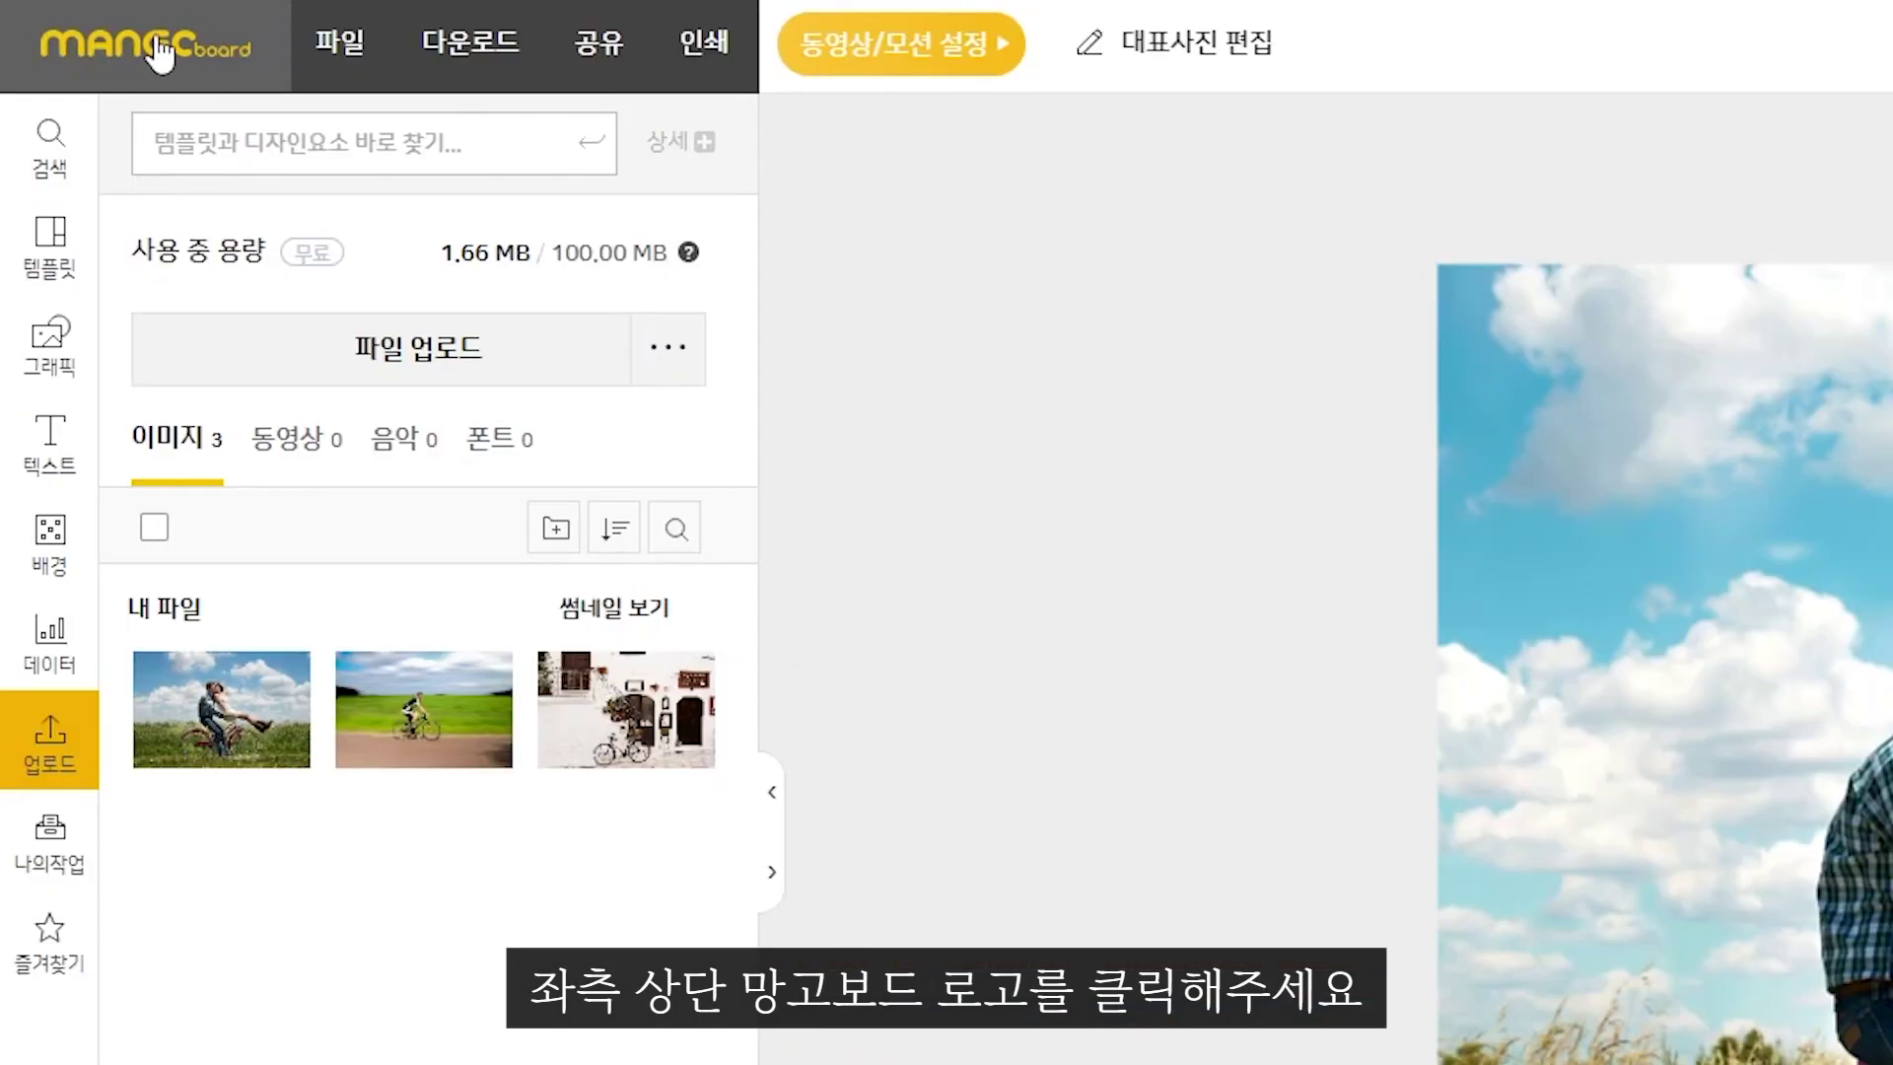
# Leave the editor for the My Works (나의 작업) page and start a new template using the design template (디자인 템플릿) option.
pyautogui.click(158, 54)
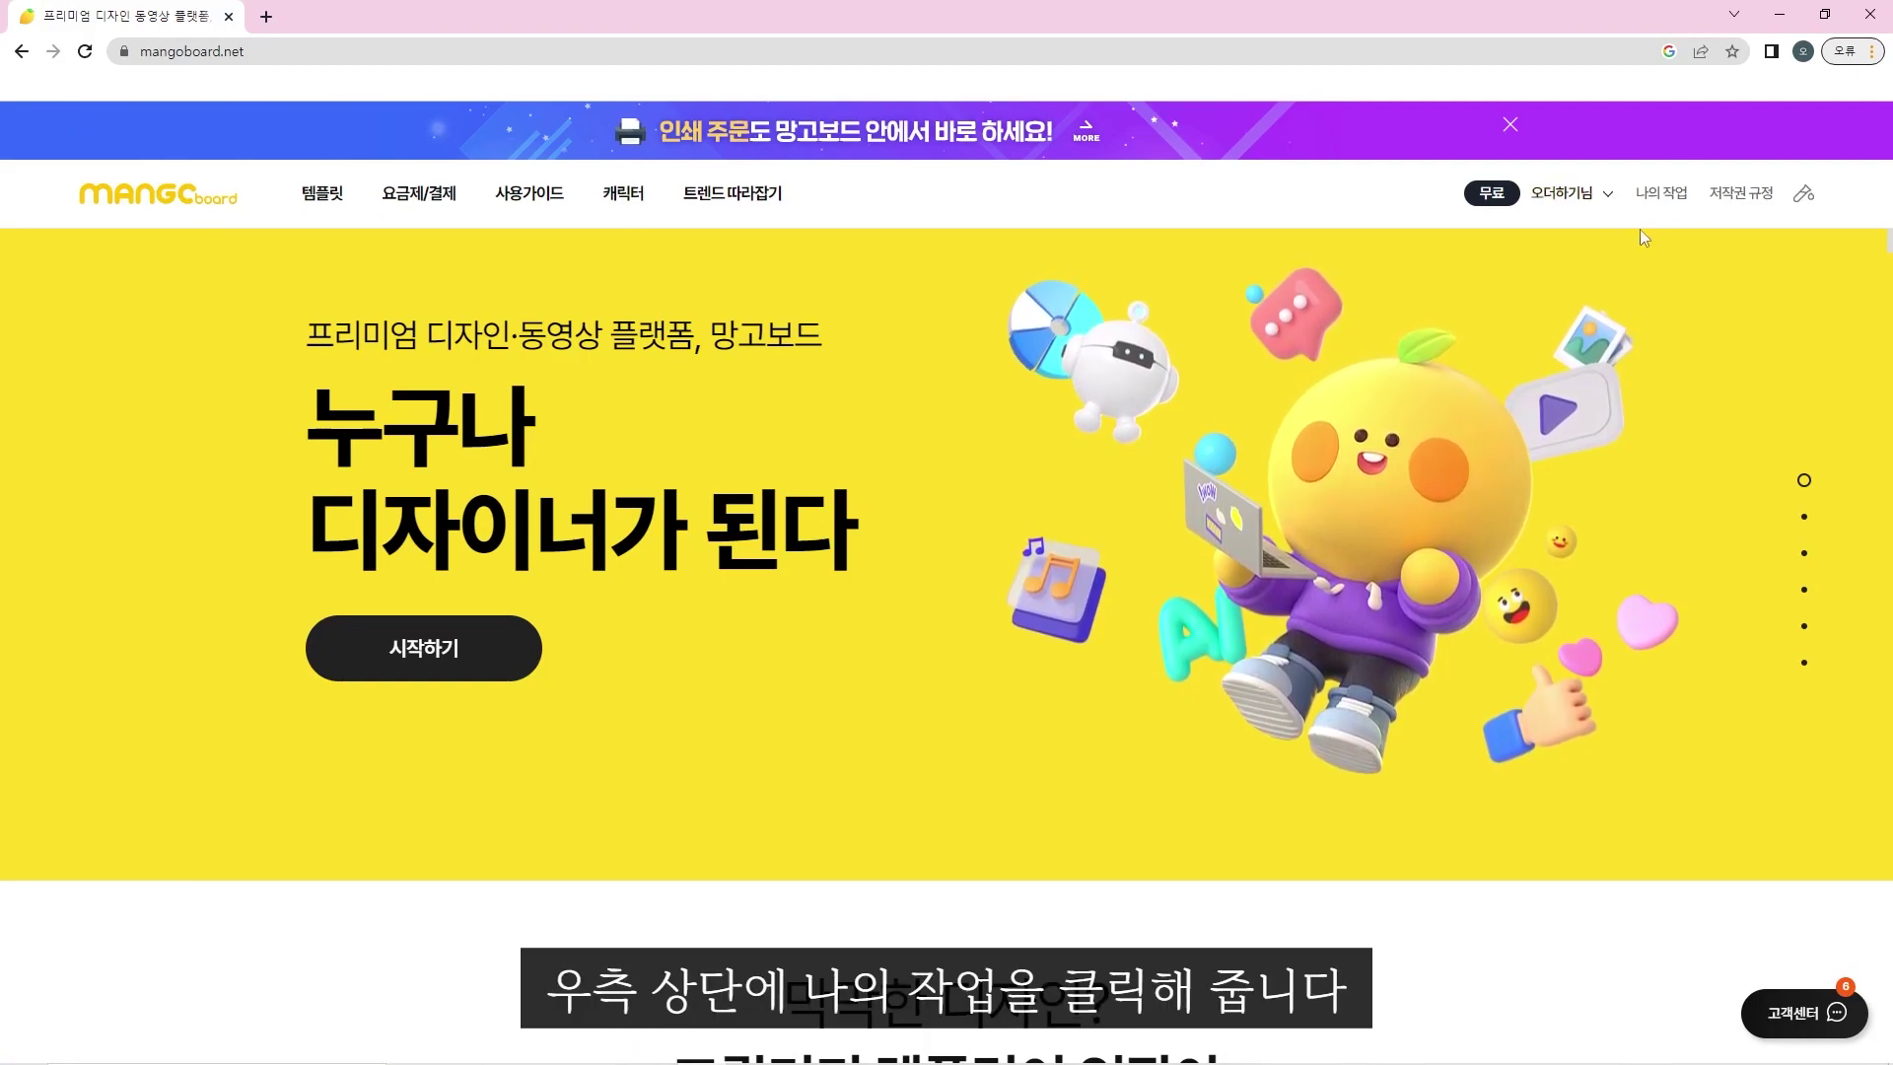
pyautogui.click(1660, 193)
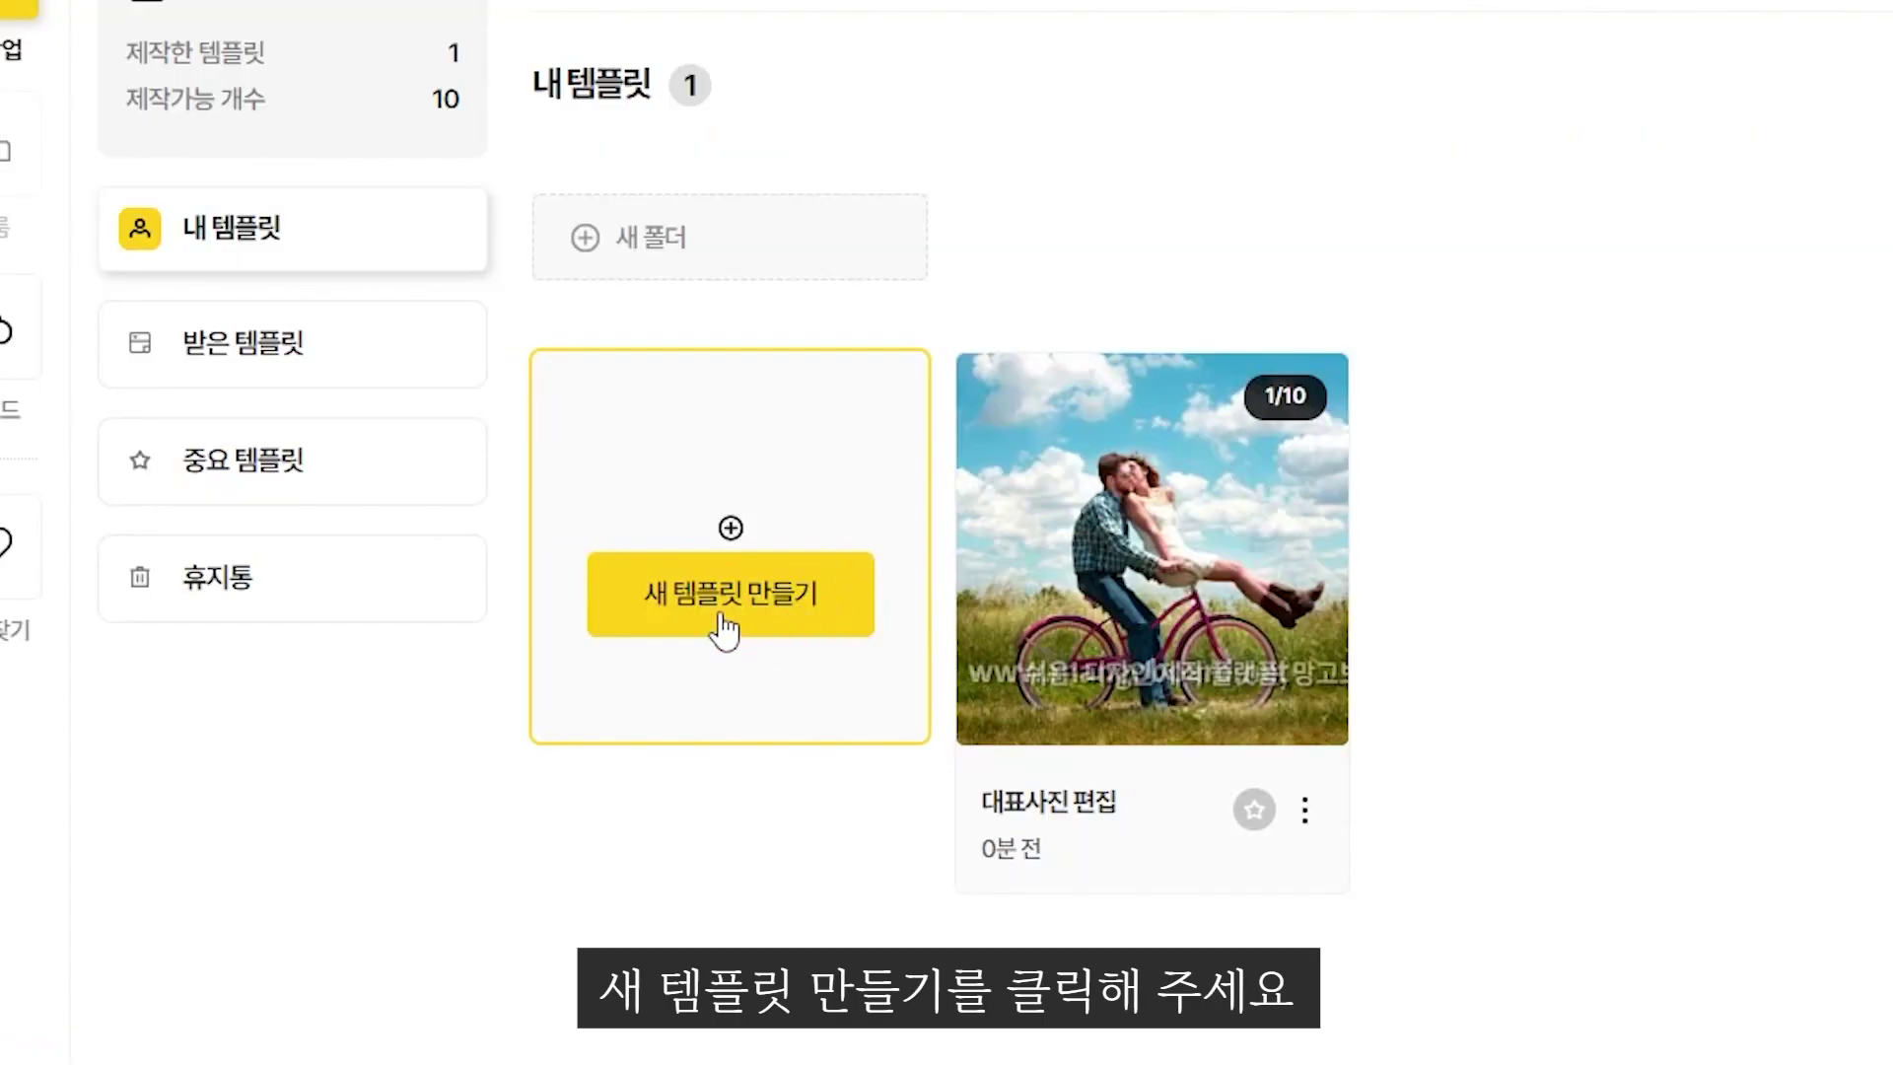
pyautogui.click(721, 617)
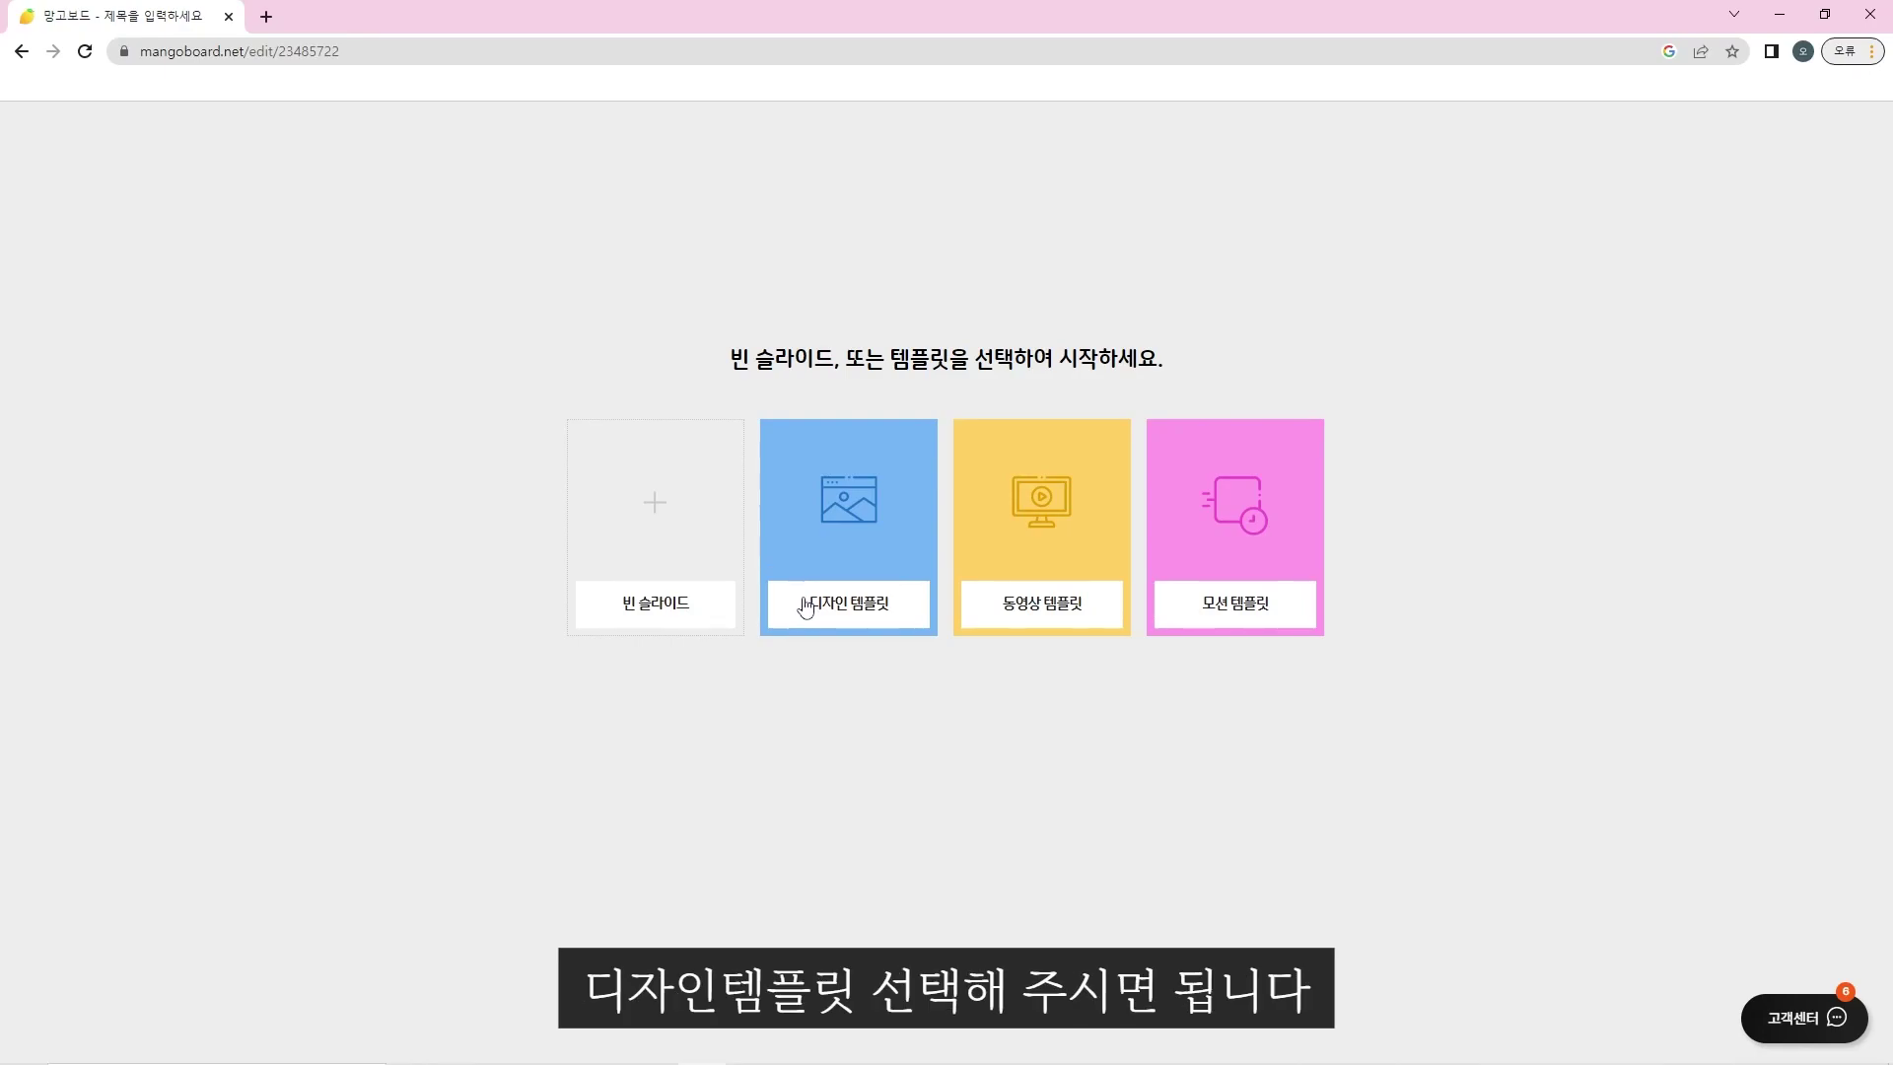
pyautogui.click(806, 606)
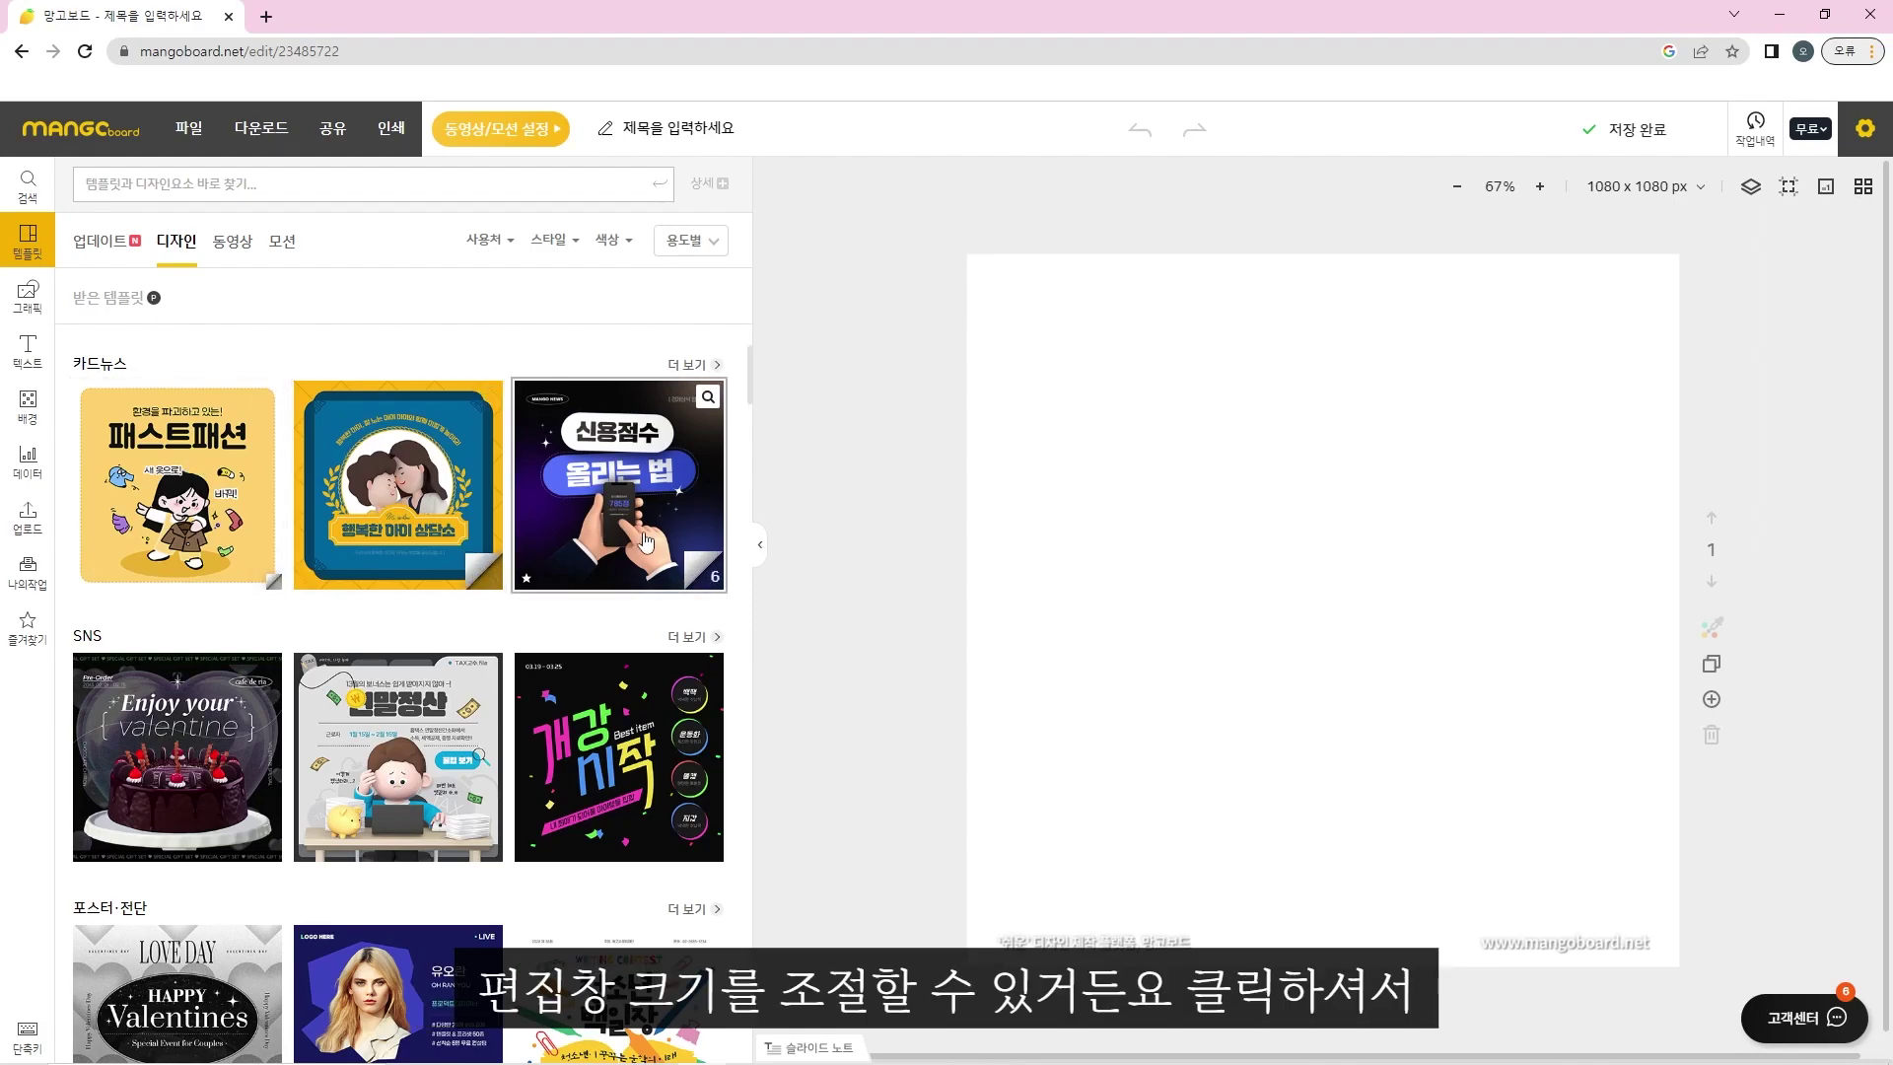
# Narrow the template browsing area and set the slide size to 860 x 1200 px.
pyautogui.click(759, 544)
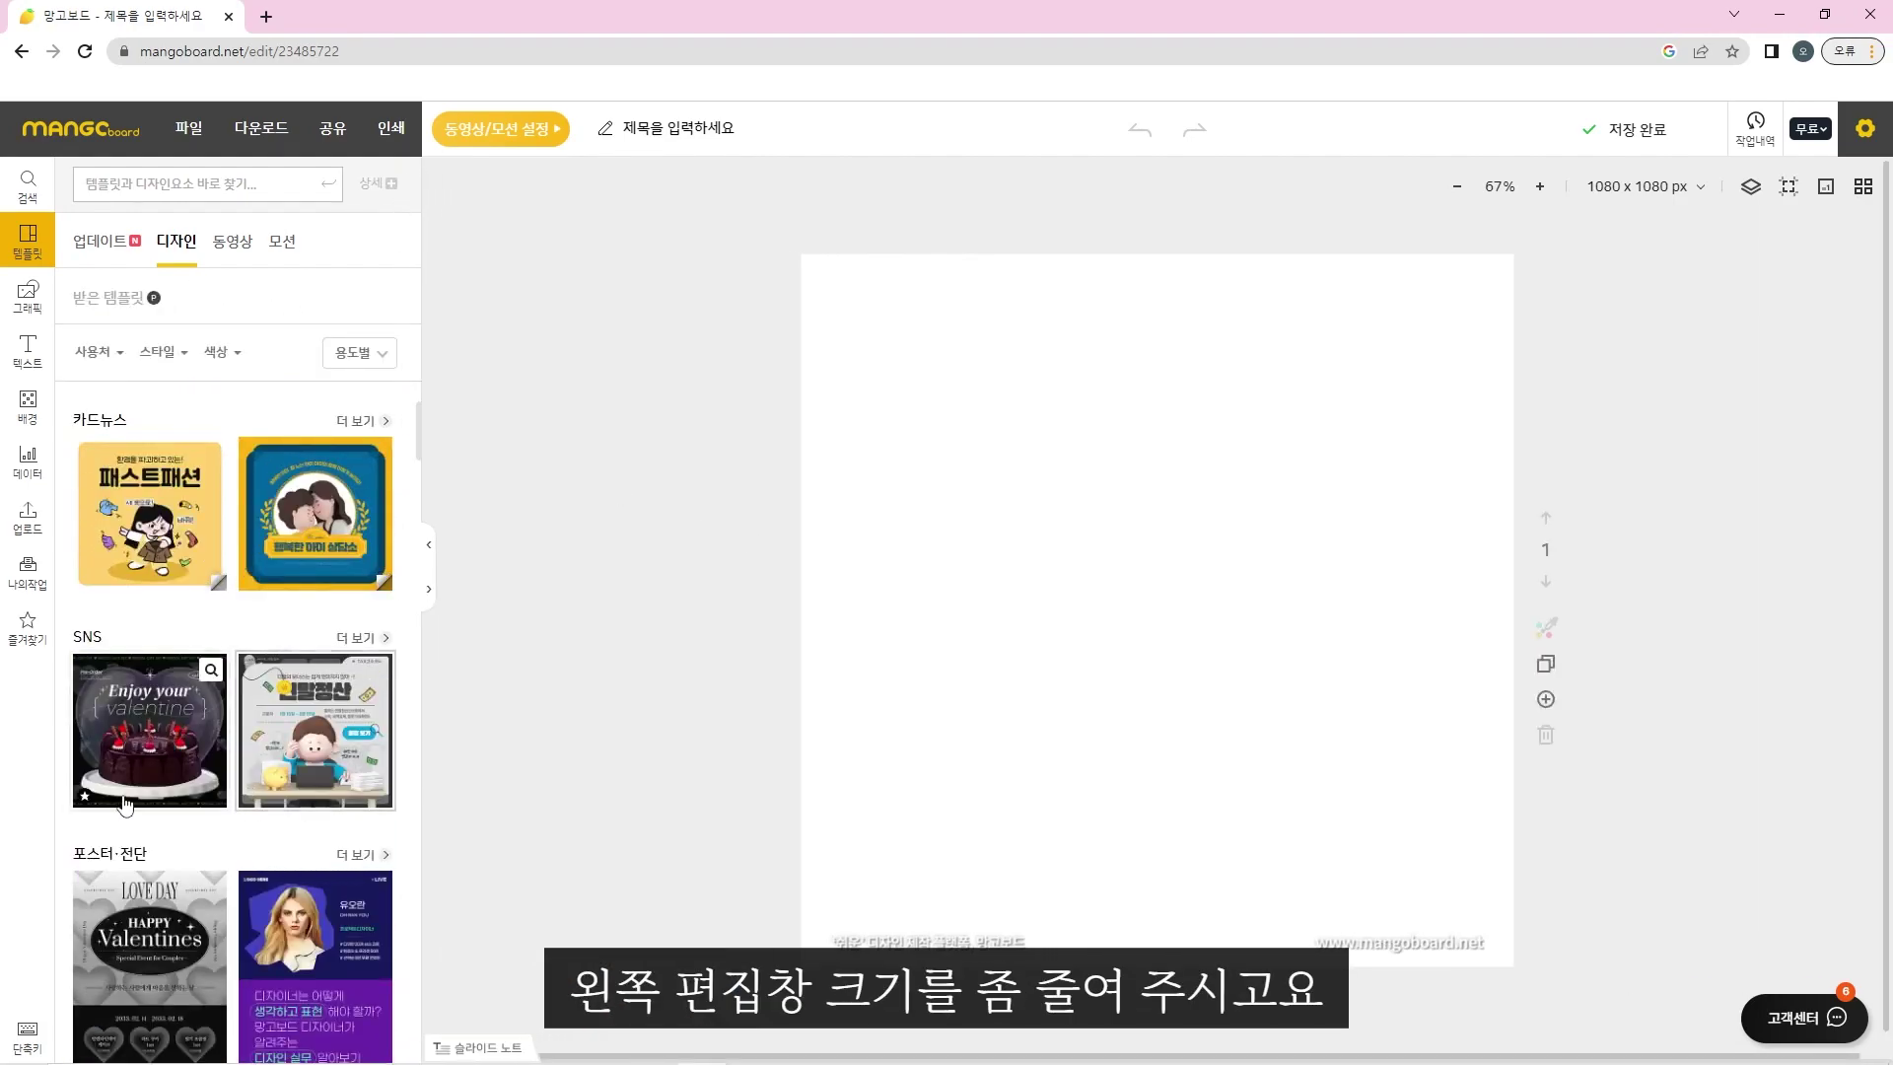
pyautogui.click(1625, 189)
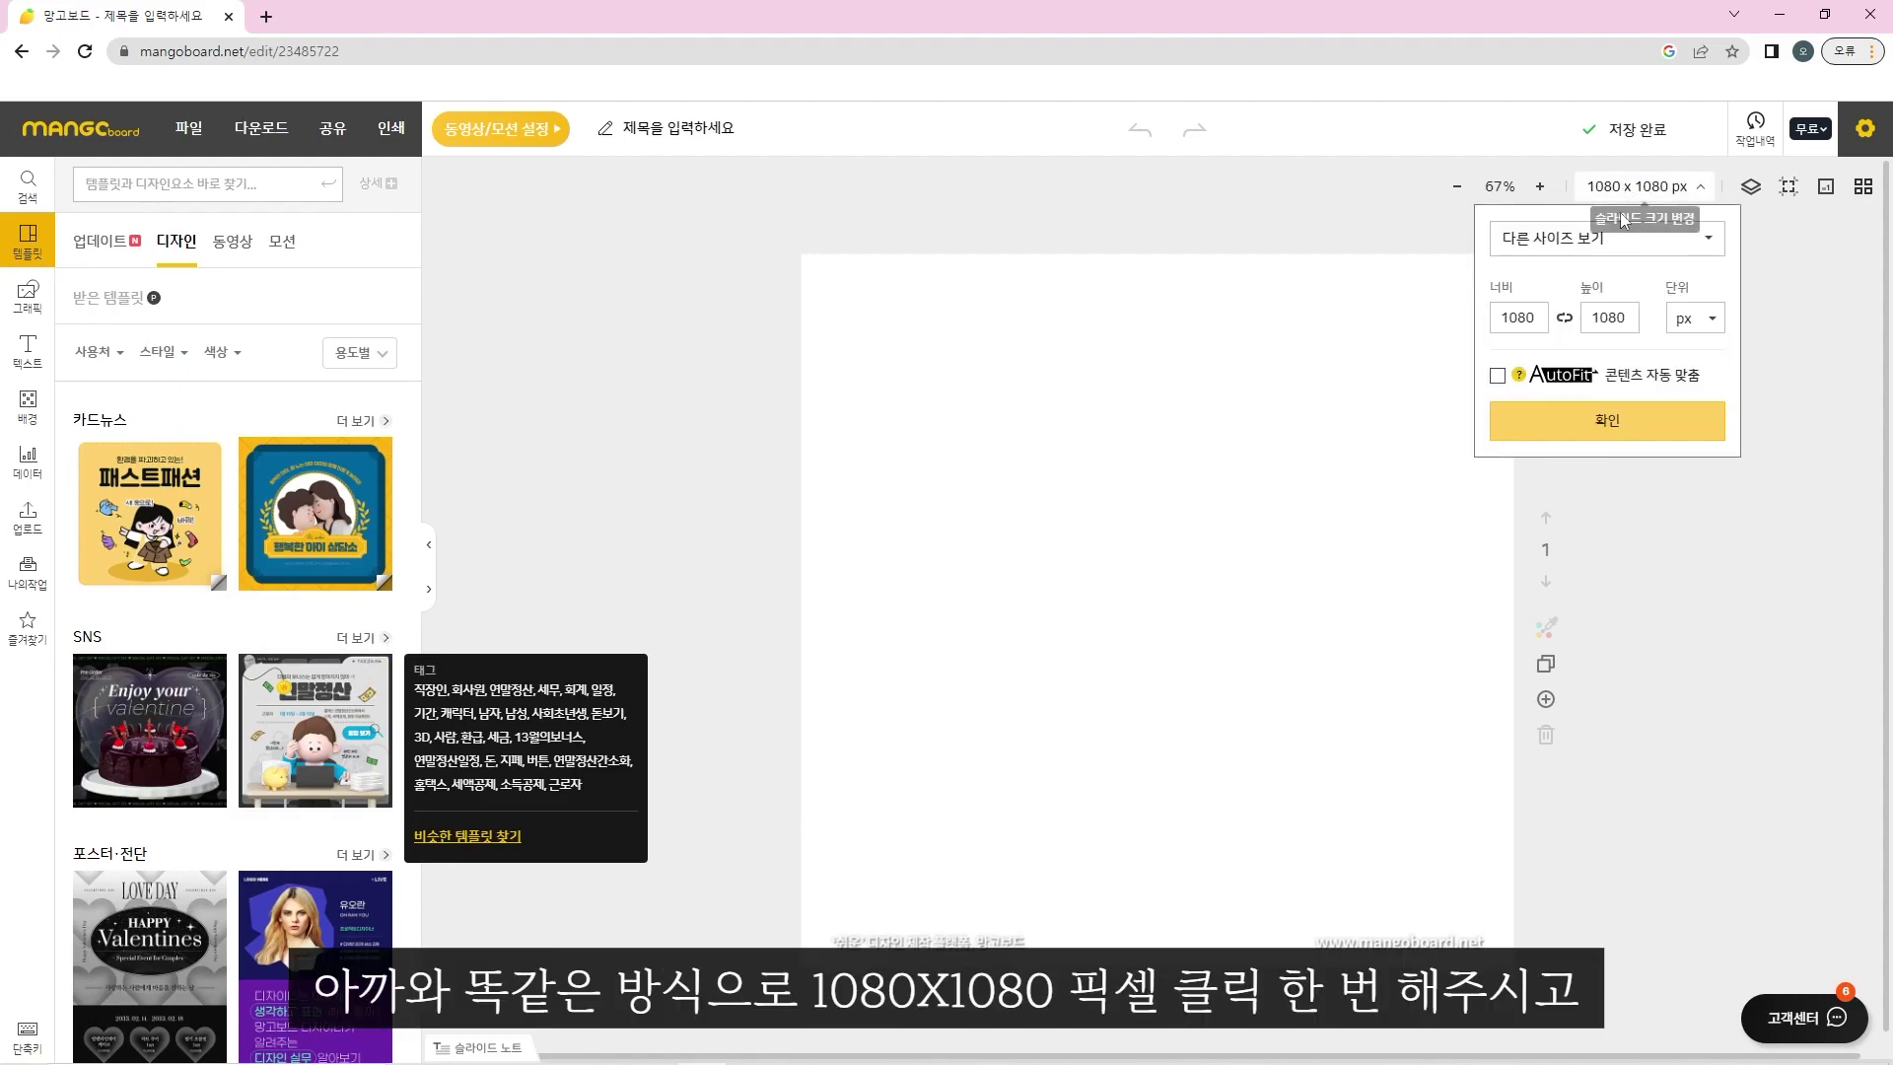
pyautogui.write('860')
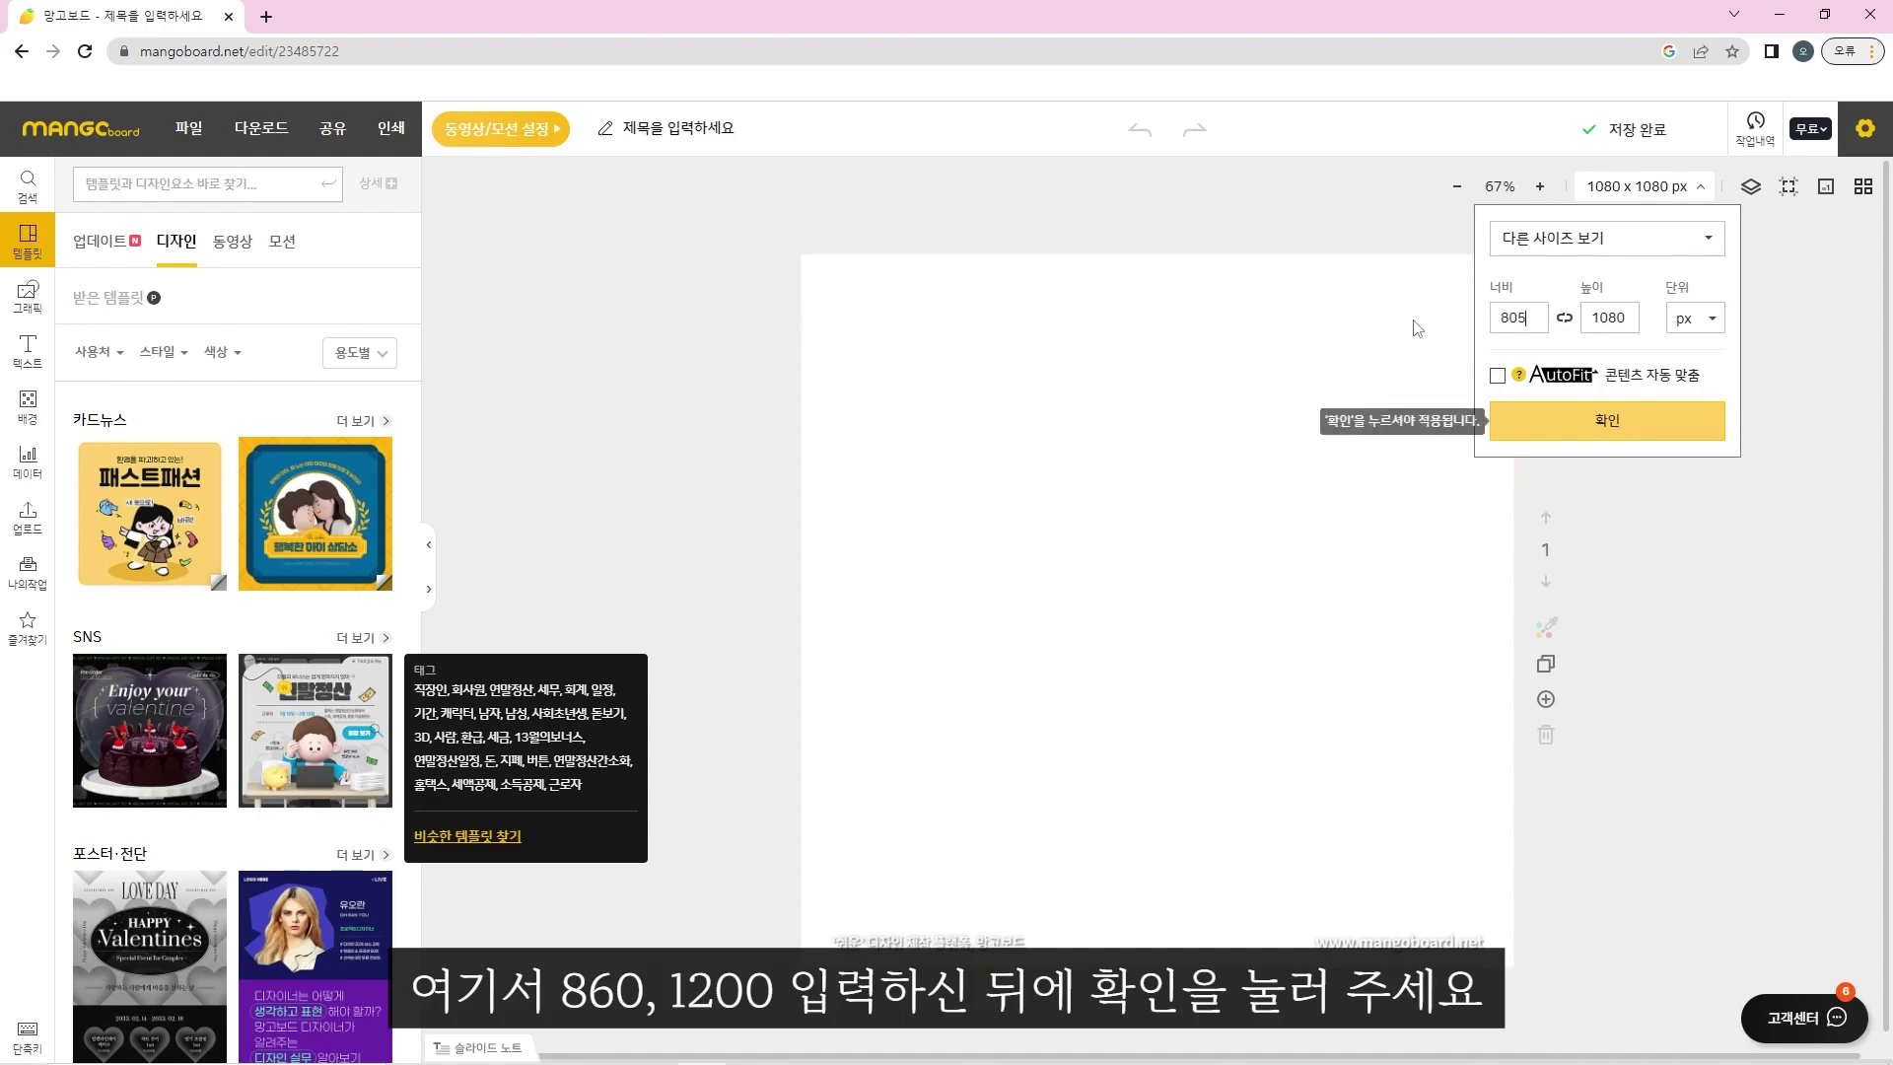
pyautogui.press('Tab')
pyautogui.write('1200')
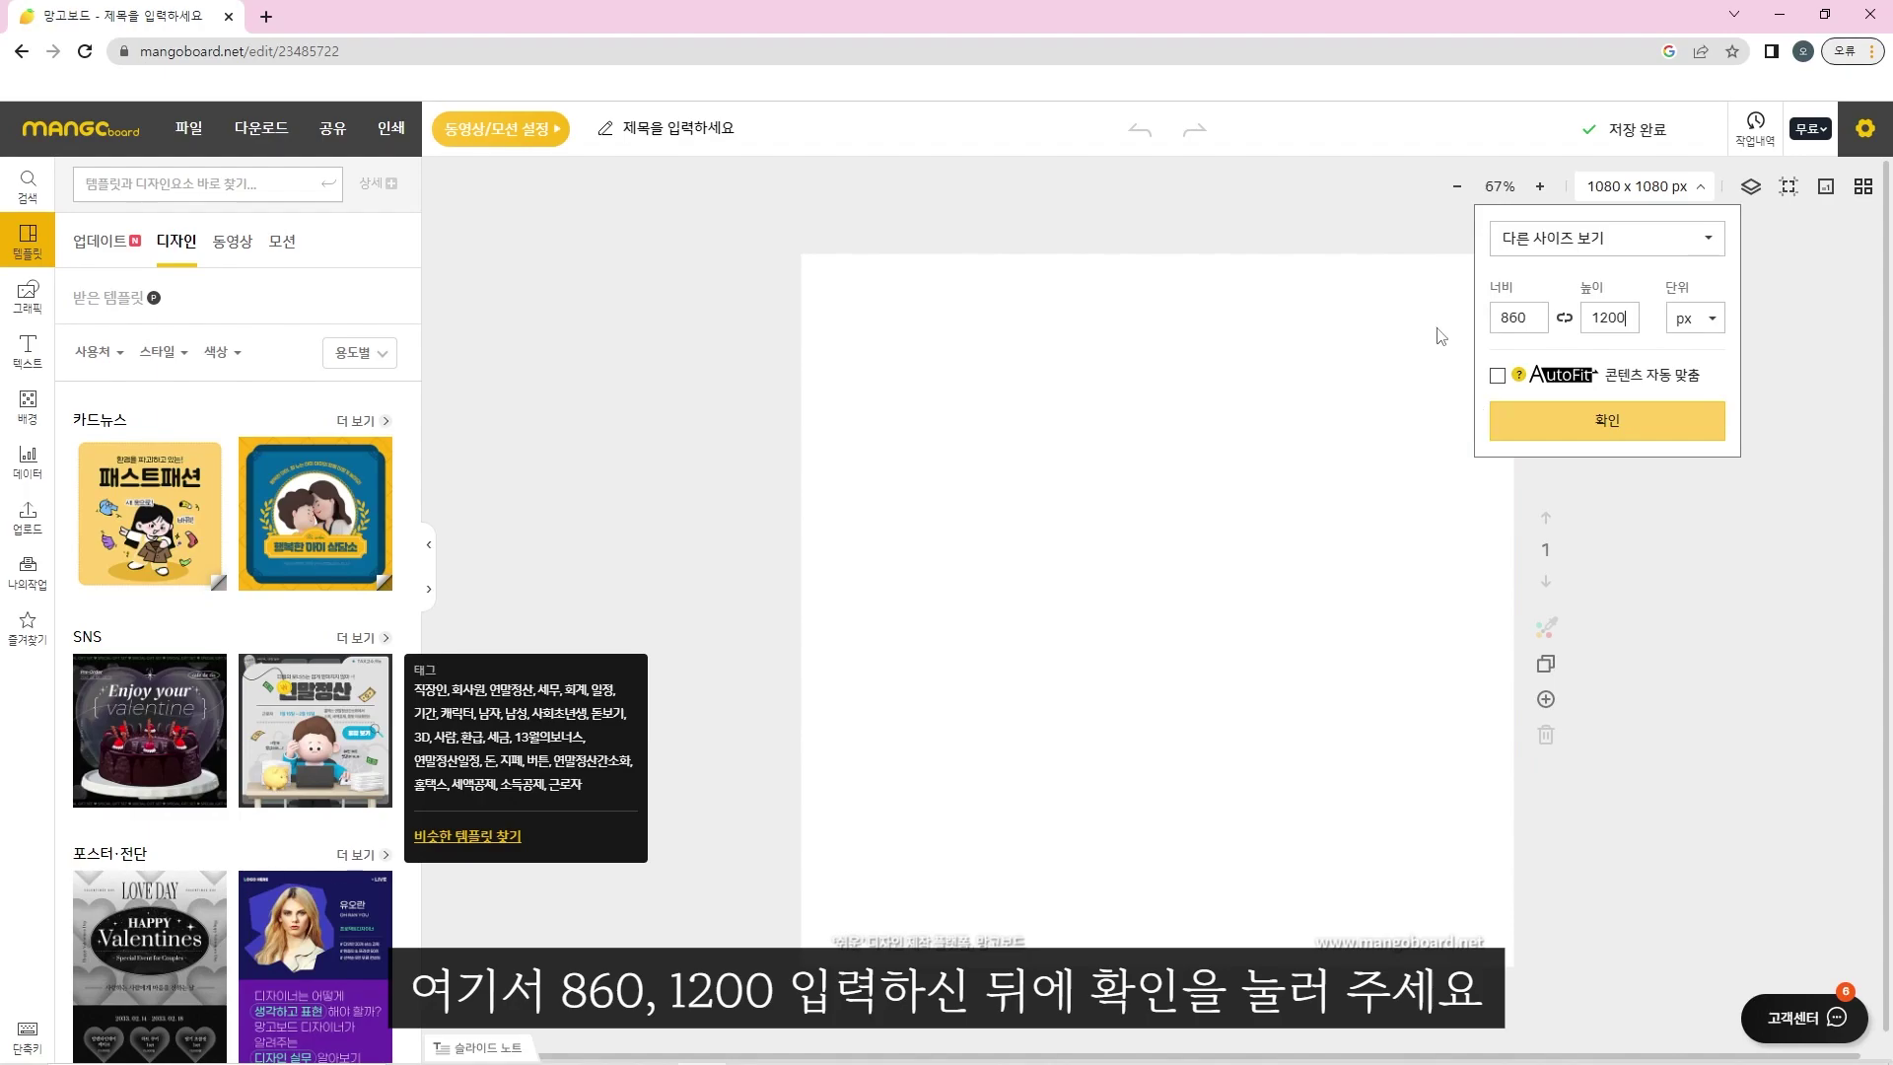
pyautogui.click(1572, 424)
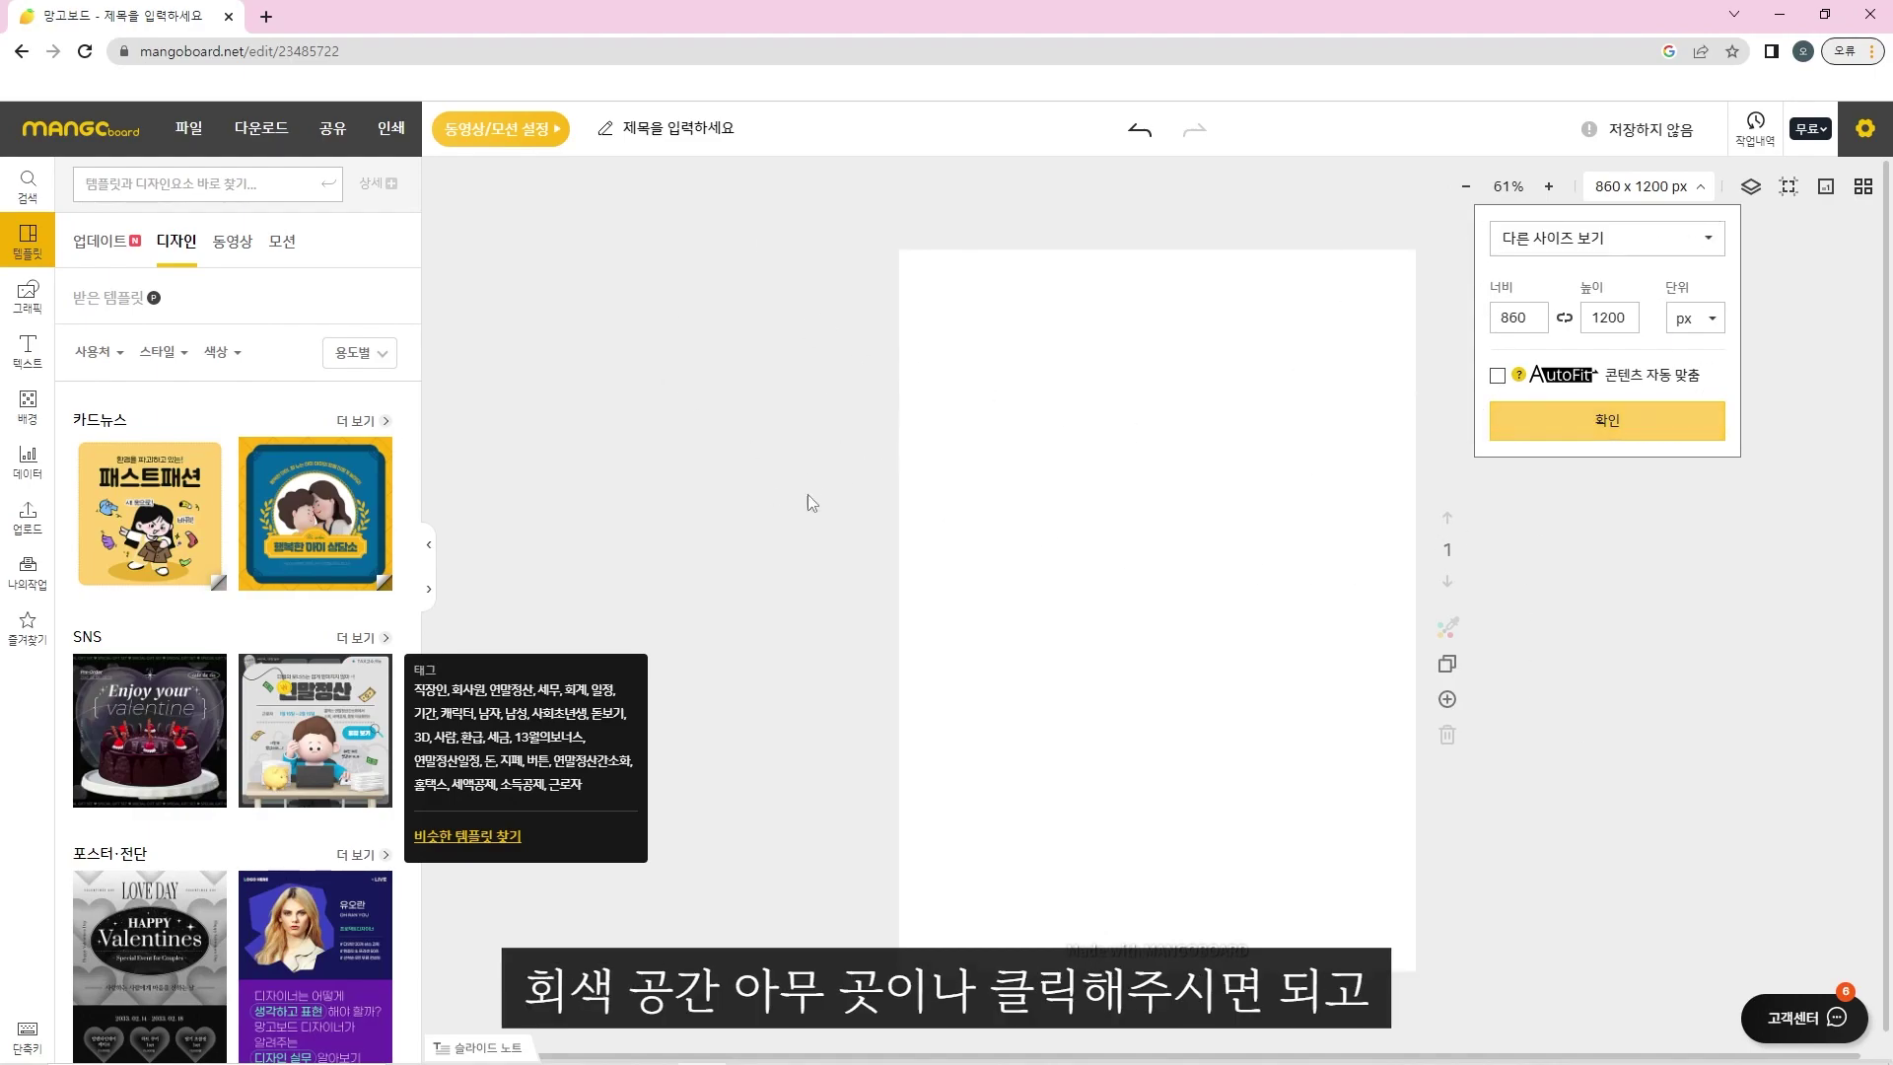
pyautogui.click(688, 398)
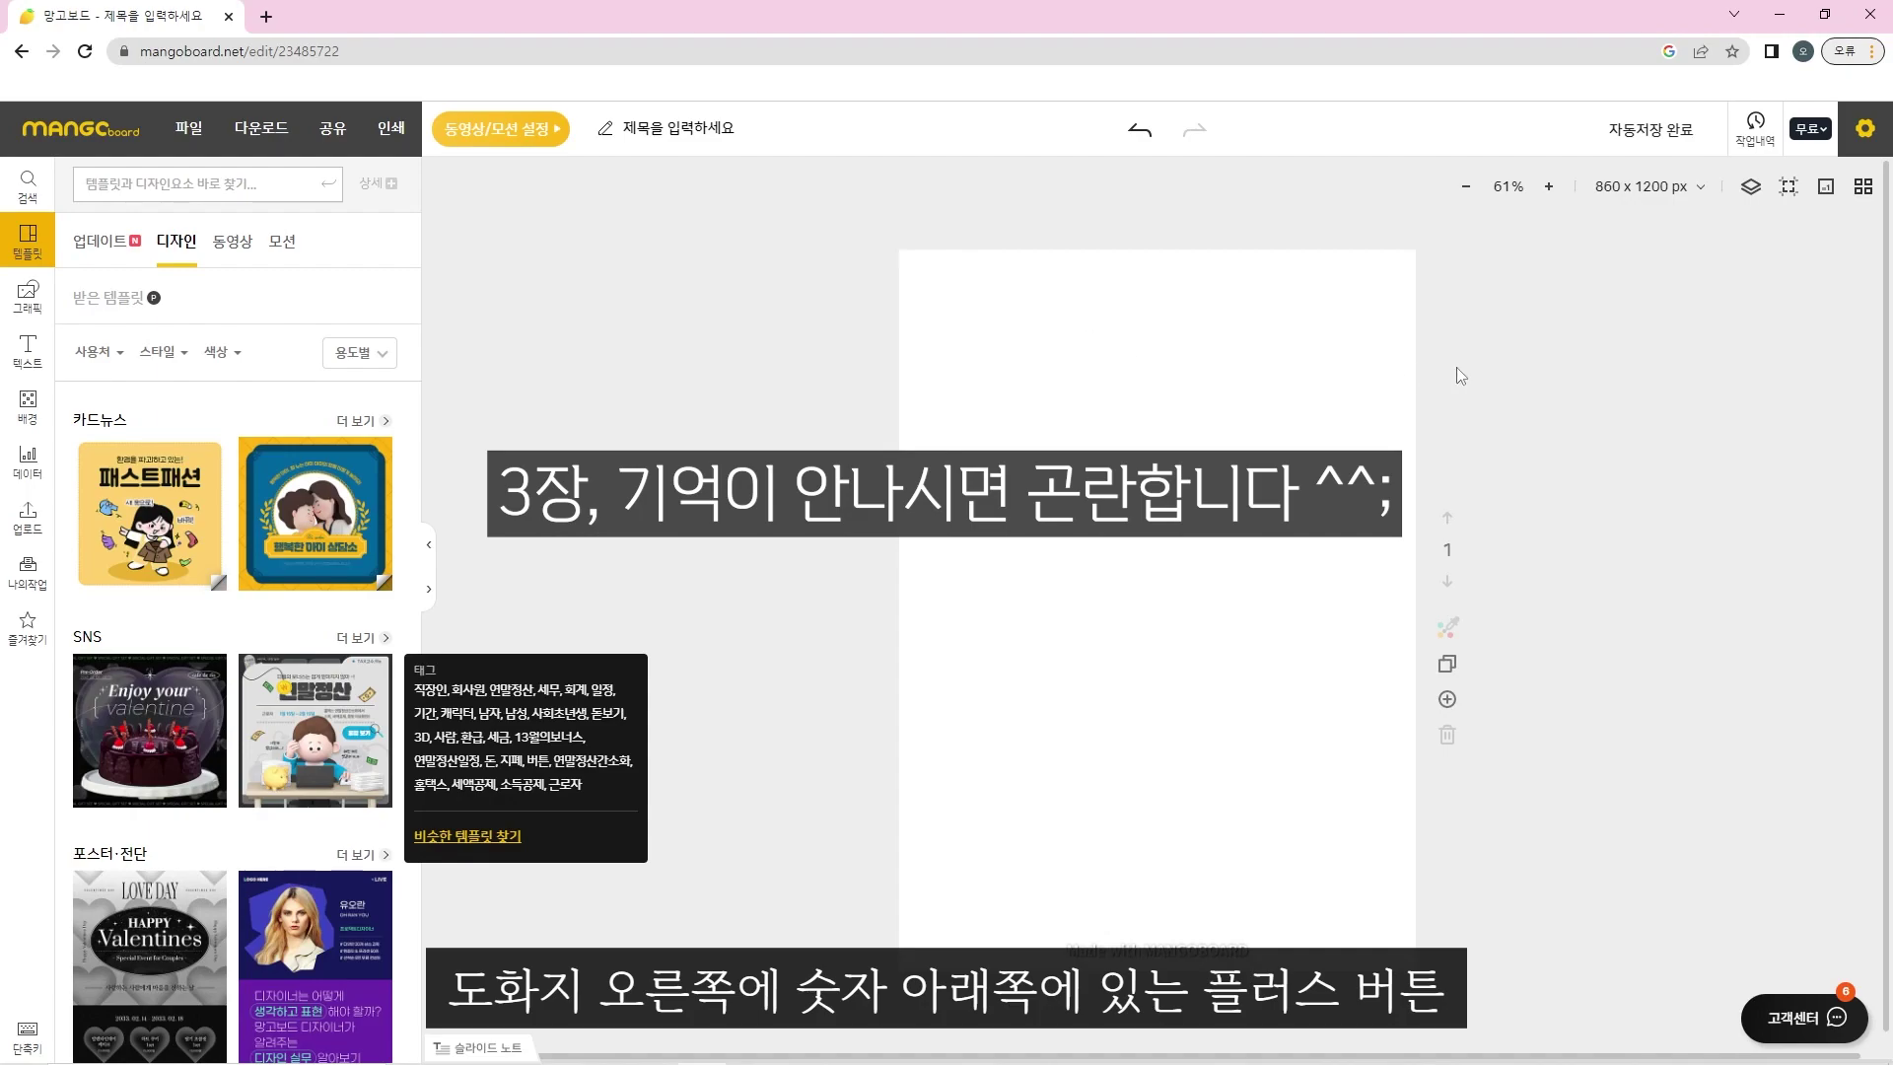
# Add two blank slides after the first one to make three slides in total.
pyautogui.click(1448, 700)
pyautogui.click(1447, 700)
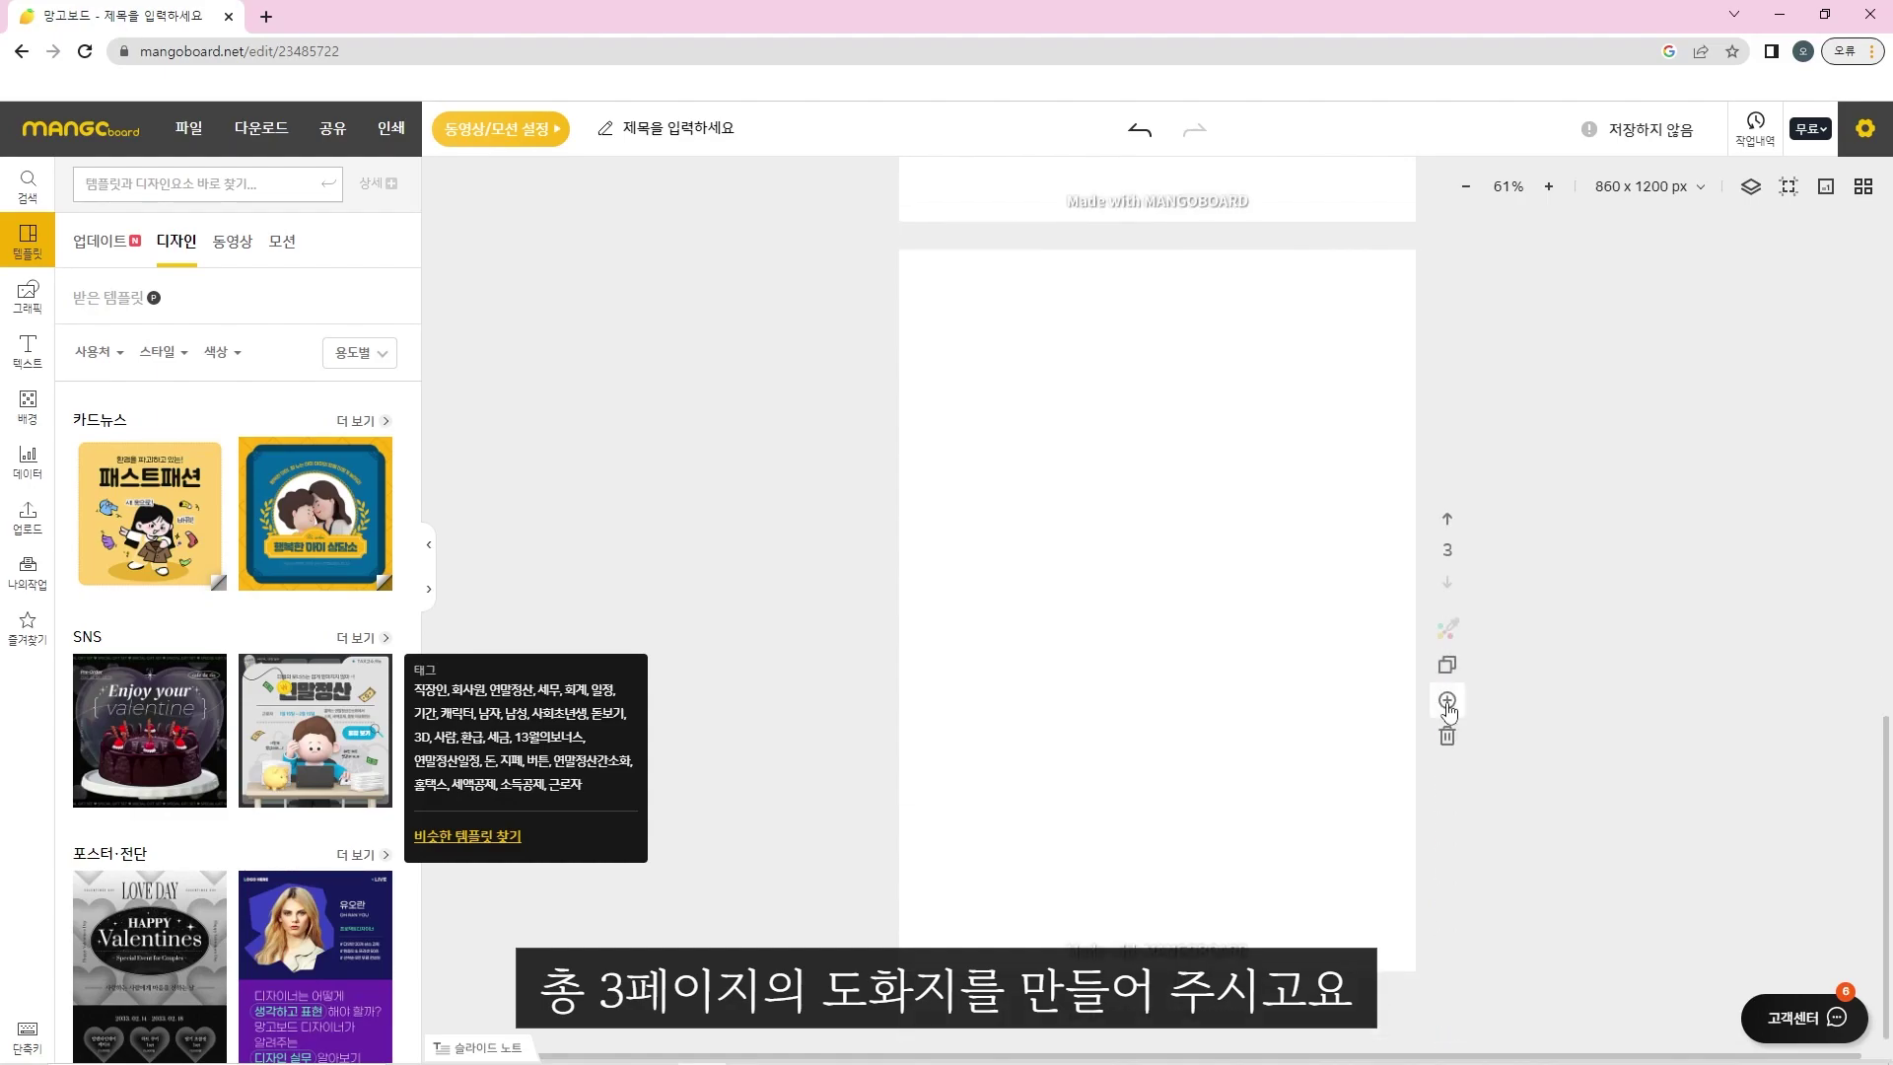
# List all detail page (상세페이지) design templates and open the nine-page {만구네} 야채죽 set.
pyautogui.scroll(10, 1479, 685)
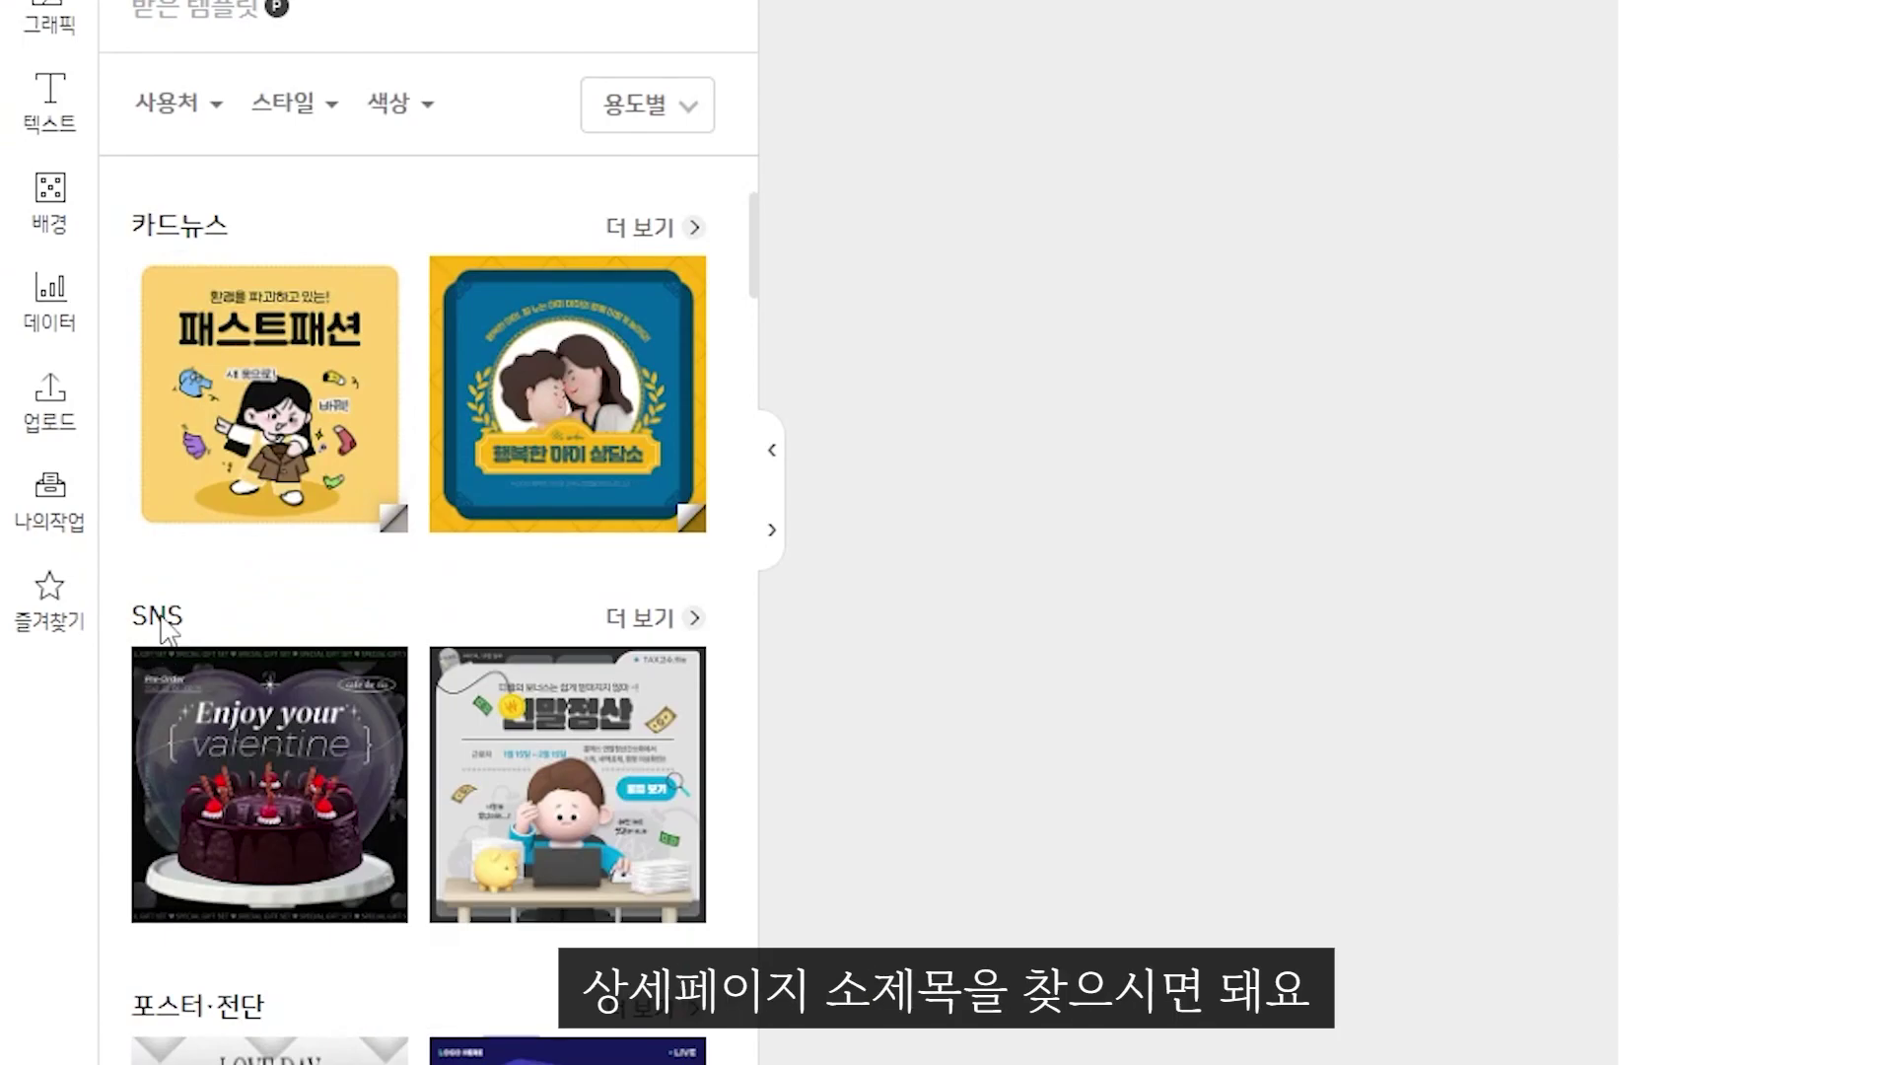
pyautogui.scroll(-12, 155, 621)
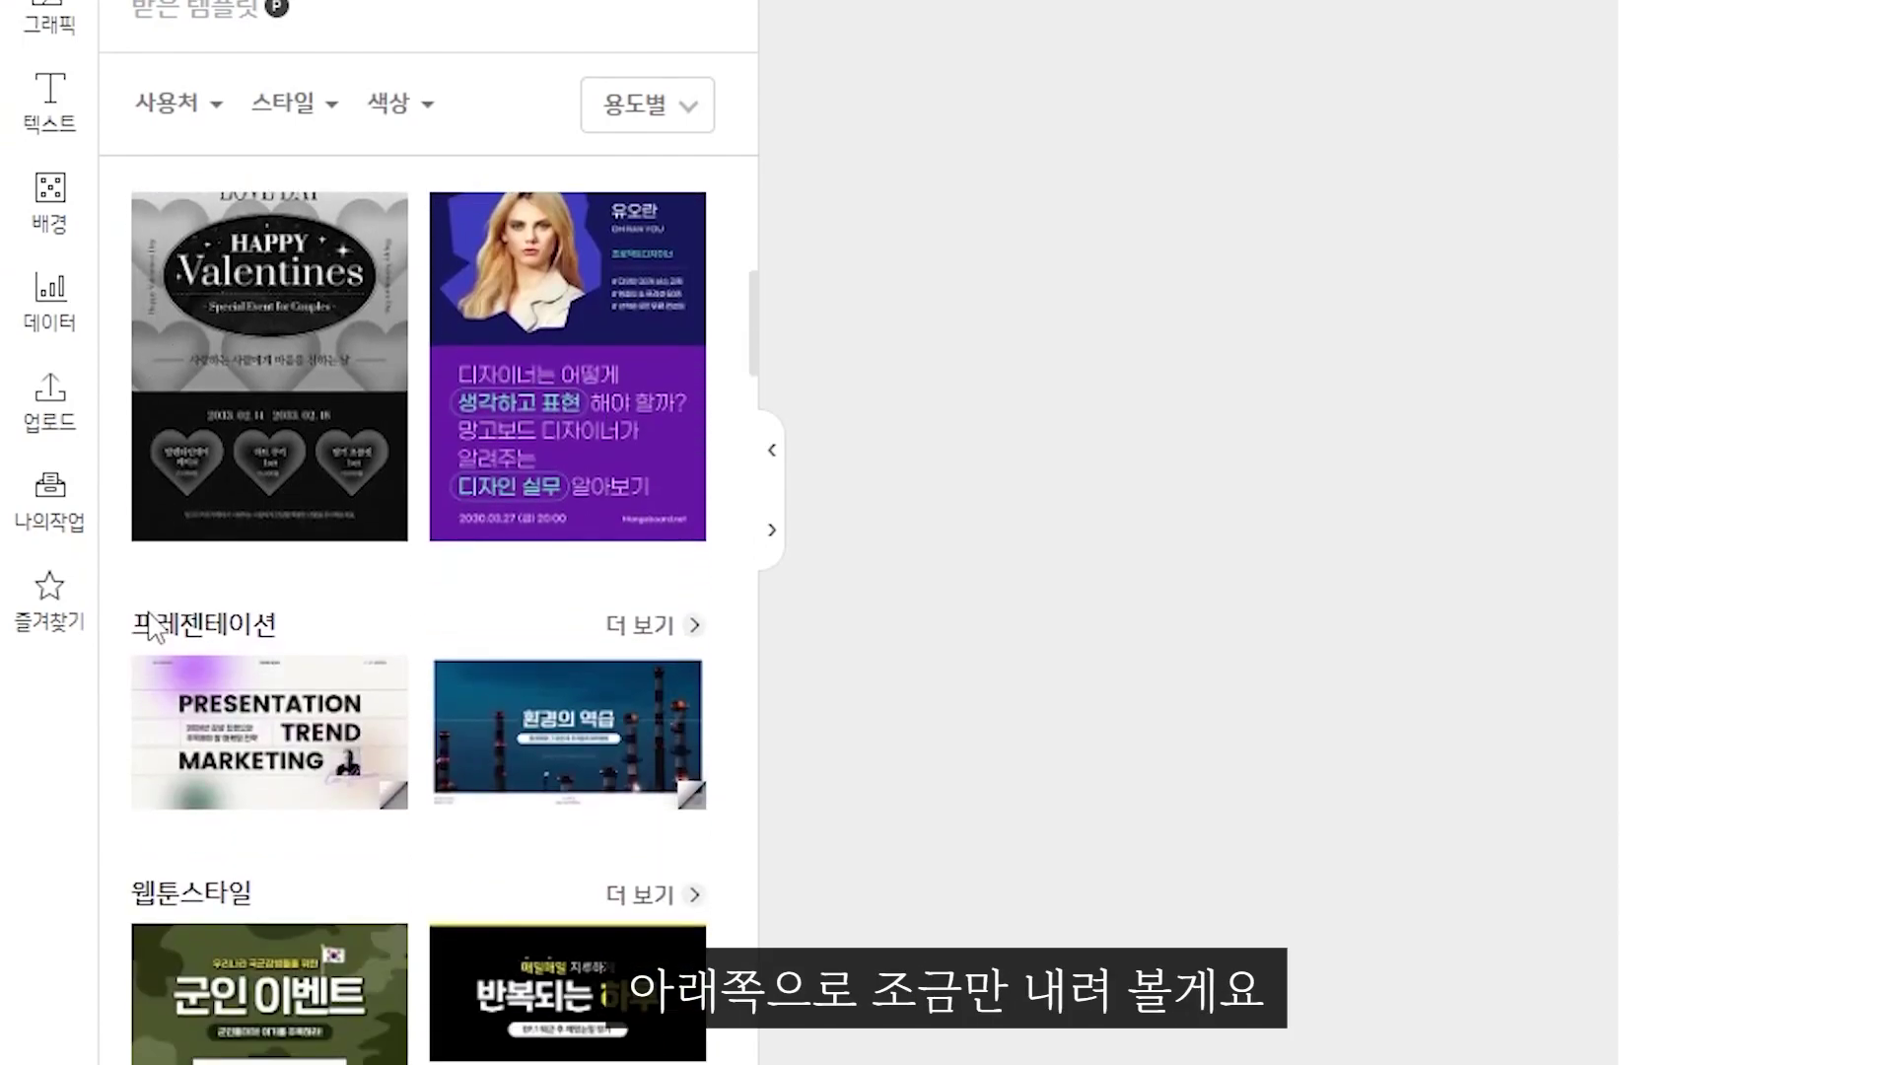
pyautogui.scroll(-5, 146, 609)
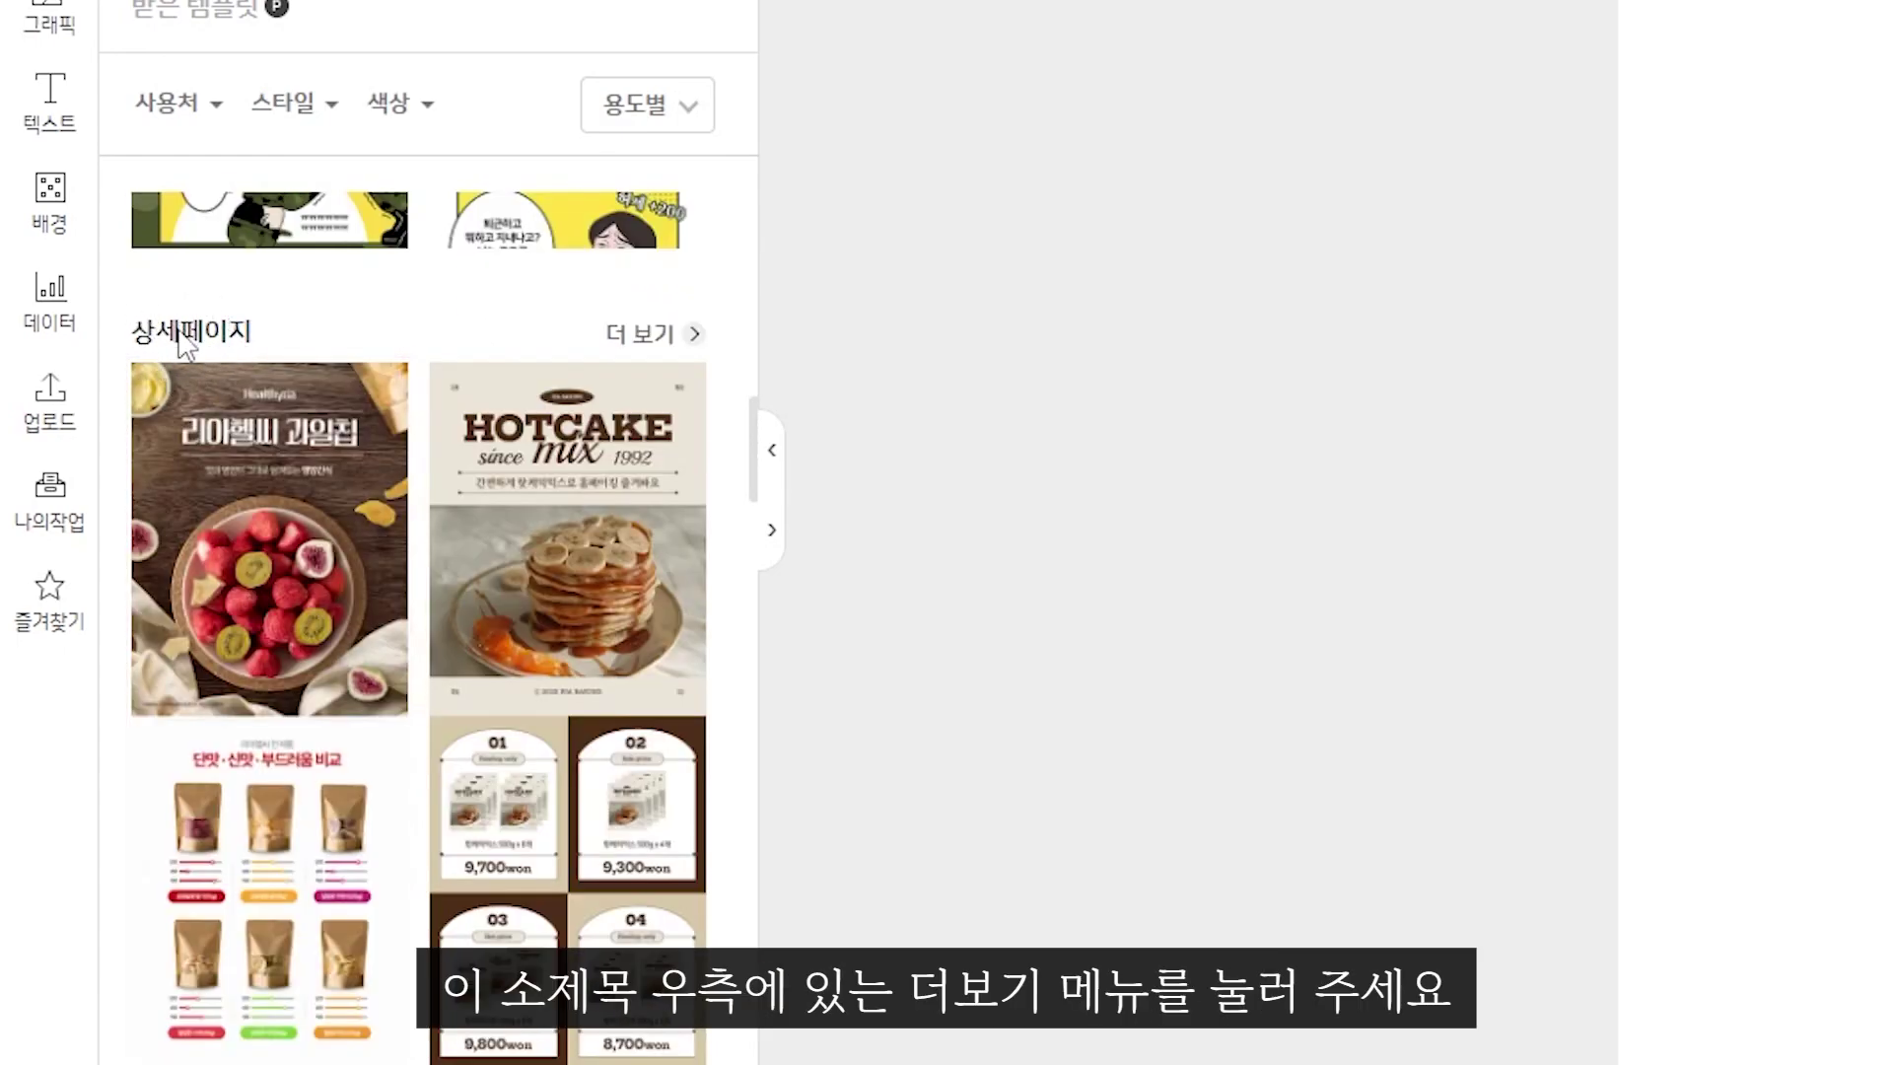
pyautogui.click(651, 337)
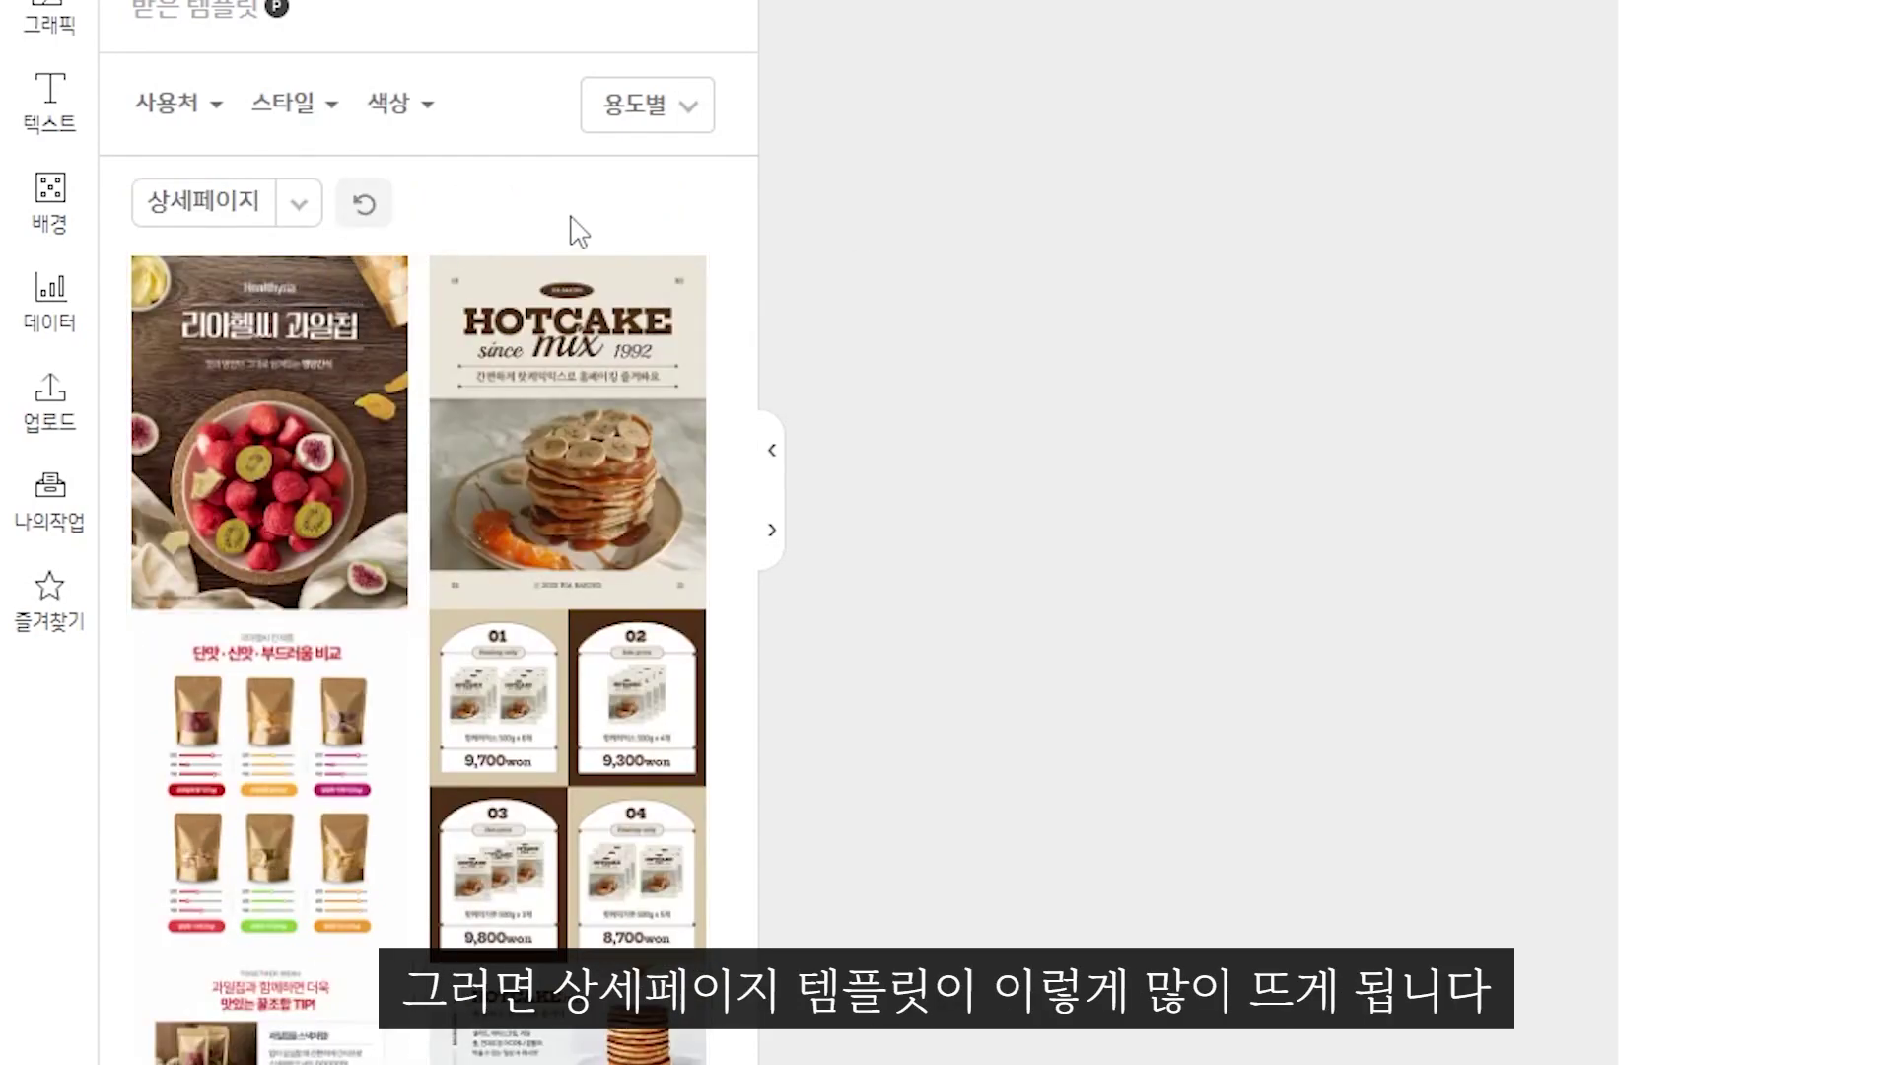
pyautogui.scroll(-15, 597, 360)
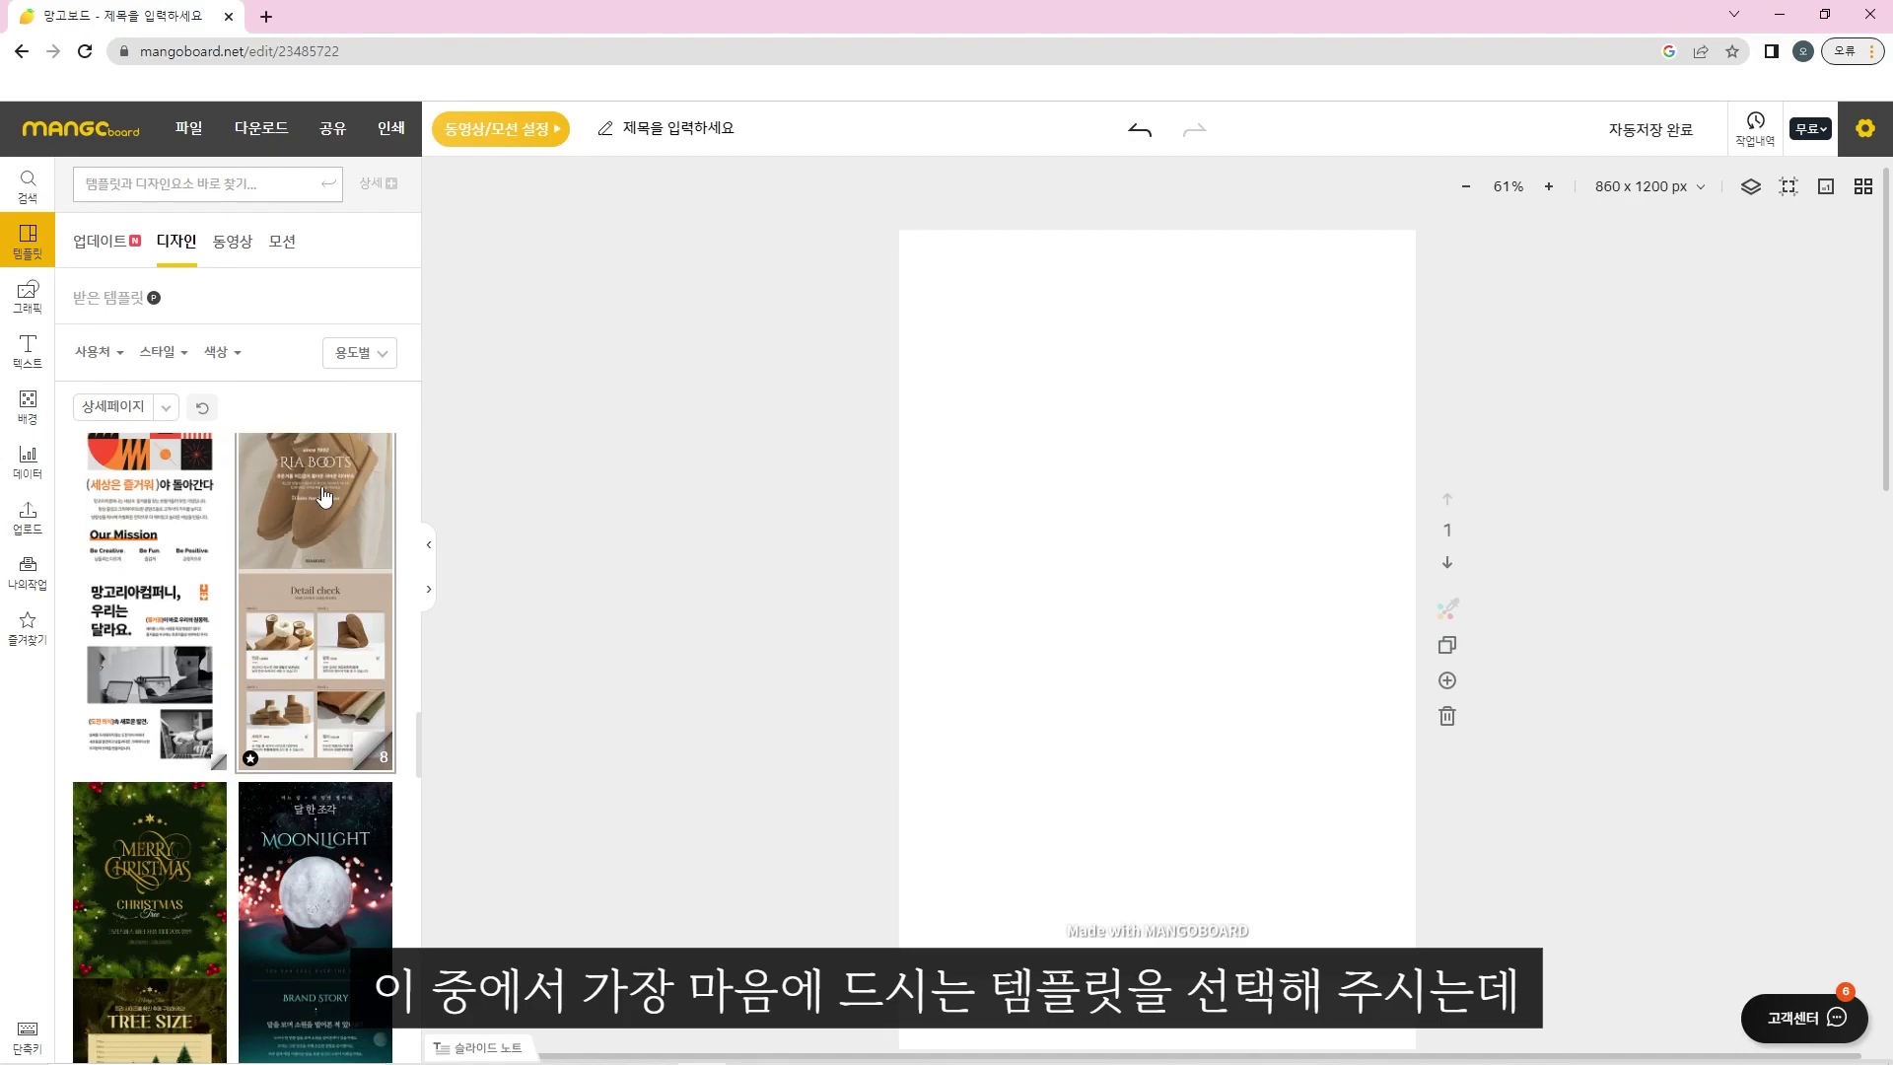
pyautogui.scroll(-20, 325, 494)
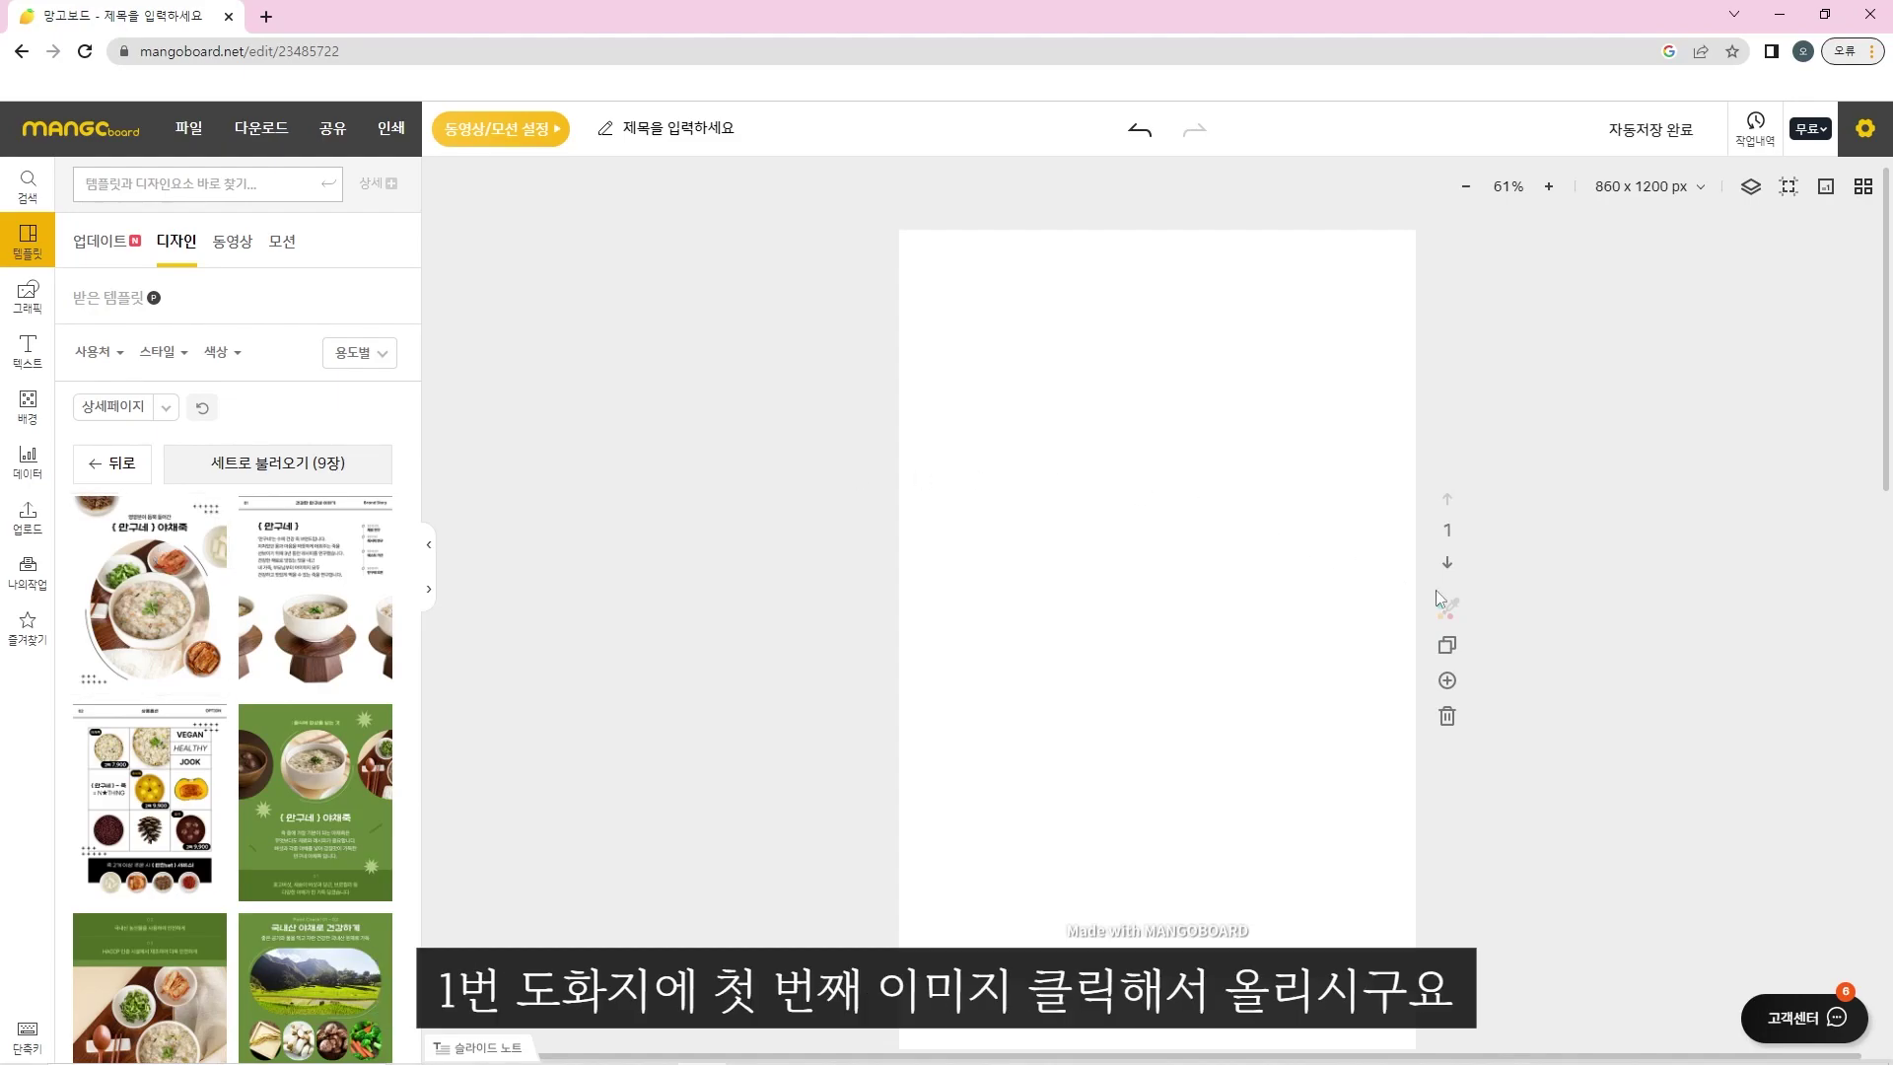
# Replace slides 1, 2 and 3 with the first, second and third pages of the 야채죽 template set.
pyautogui.click(153, 613)
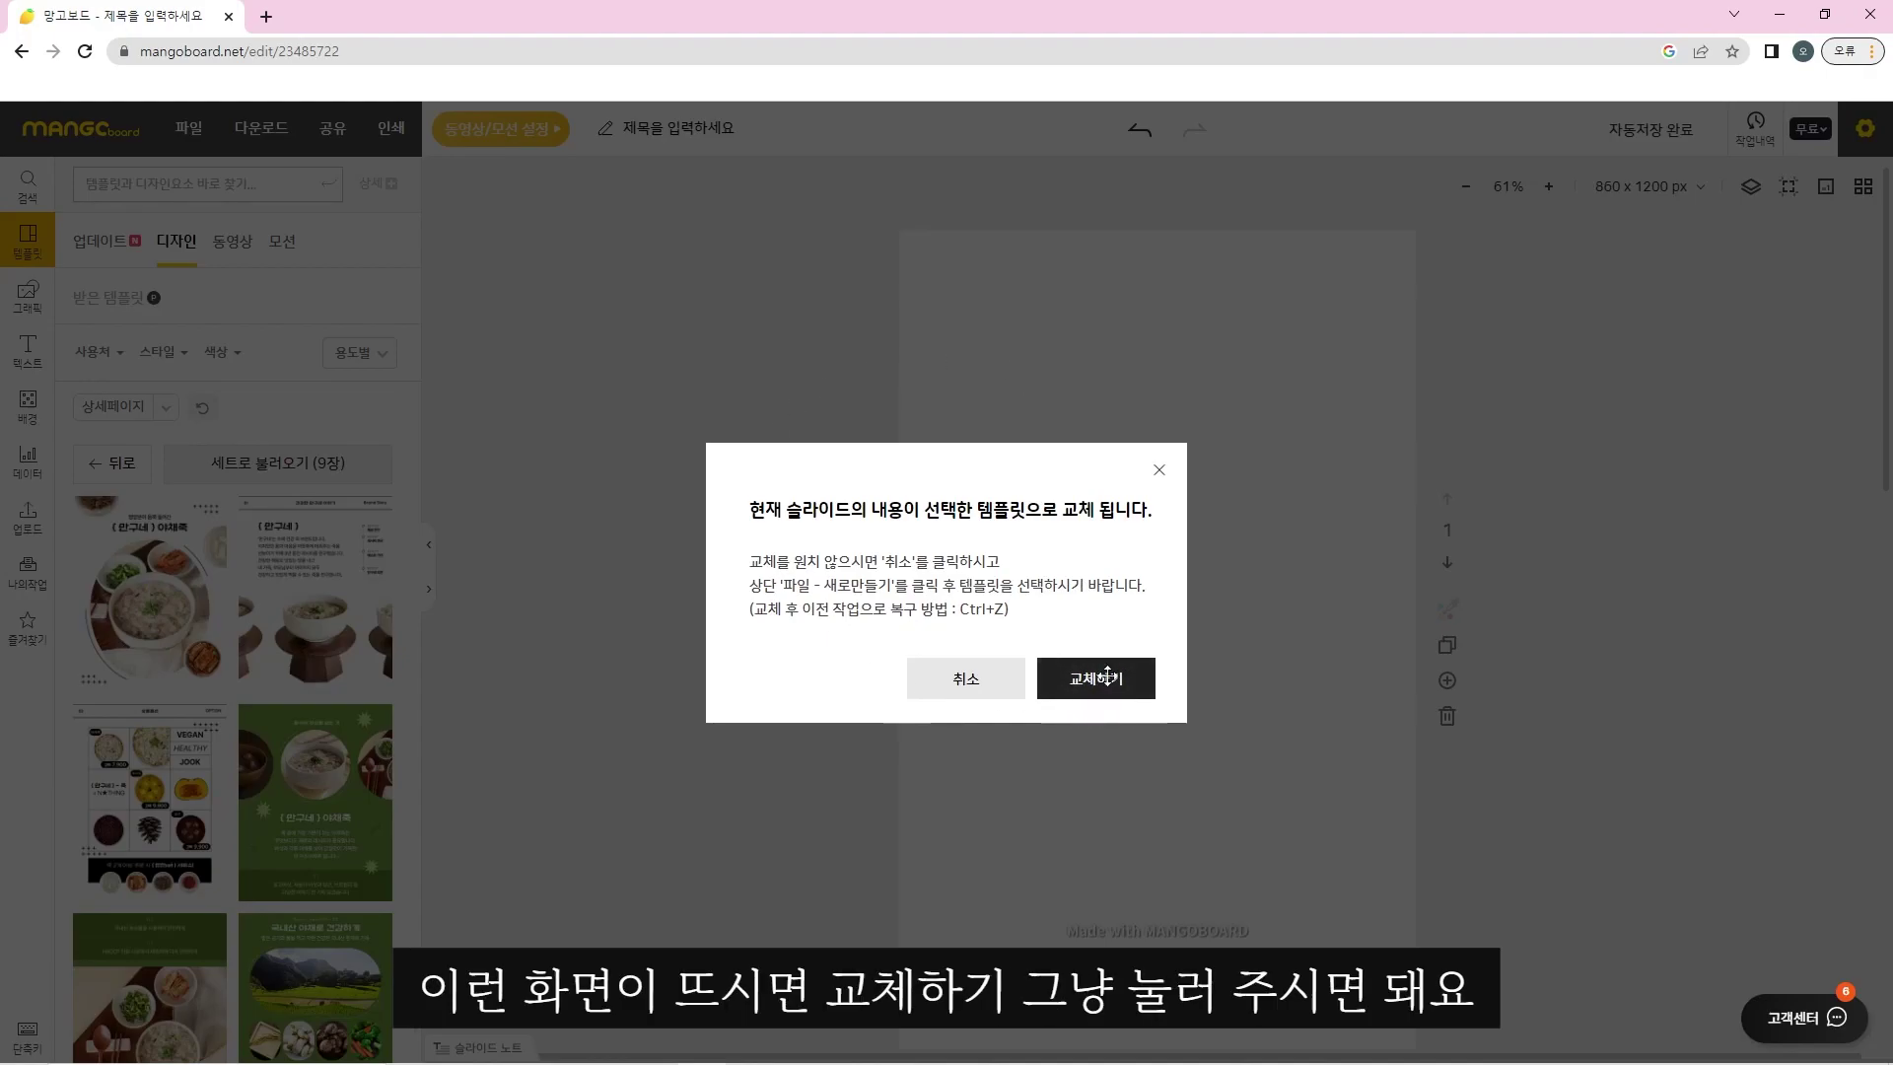
pyautogui.click(1109, 682)
pyautogui.scroll(-6, 1534, 514)
pyautogui.scroll(-2, 1534, 514)
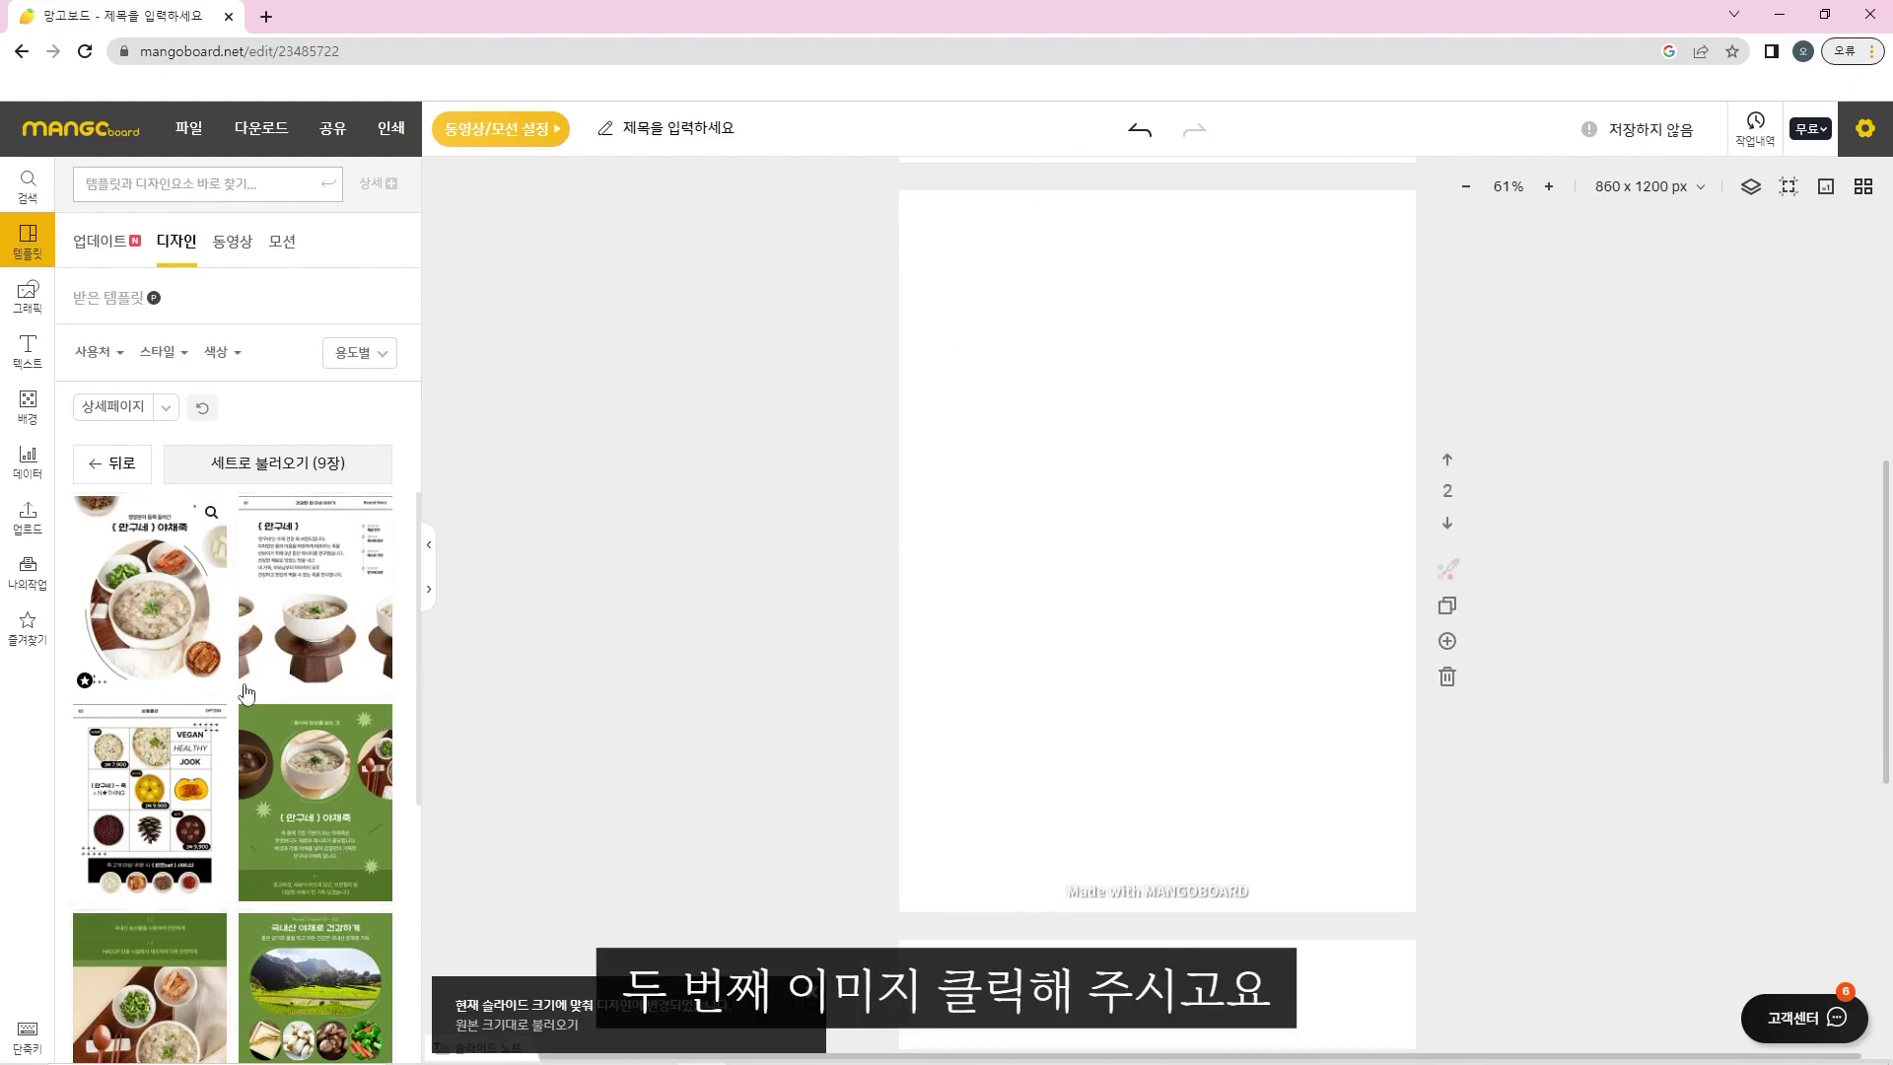
pyautogui.click(310, 590)
pyautogui.scroll(-6, 1489, 362)
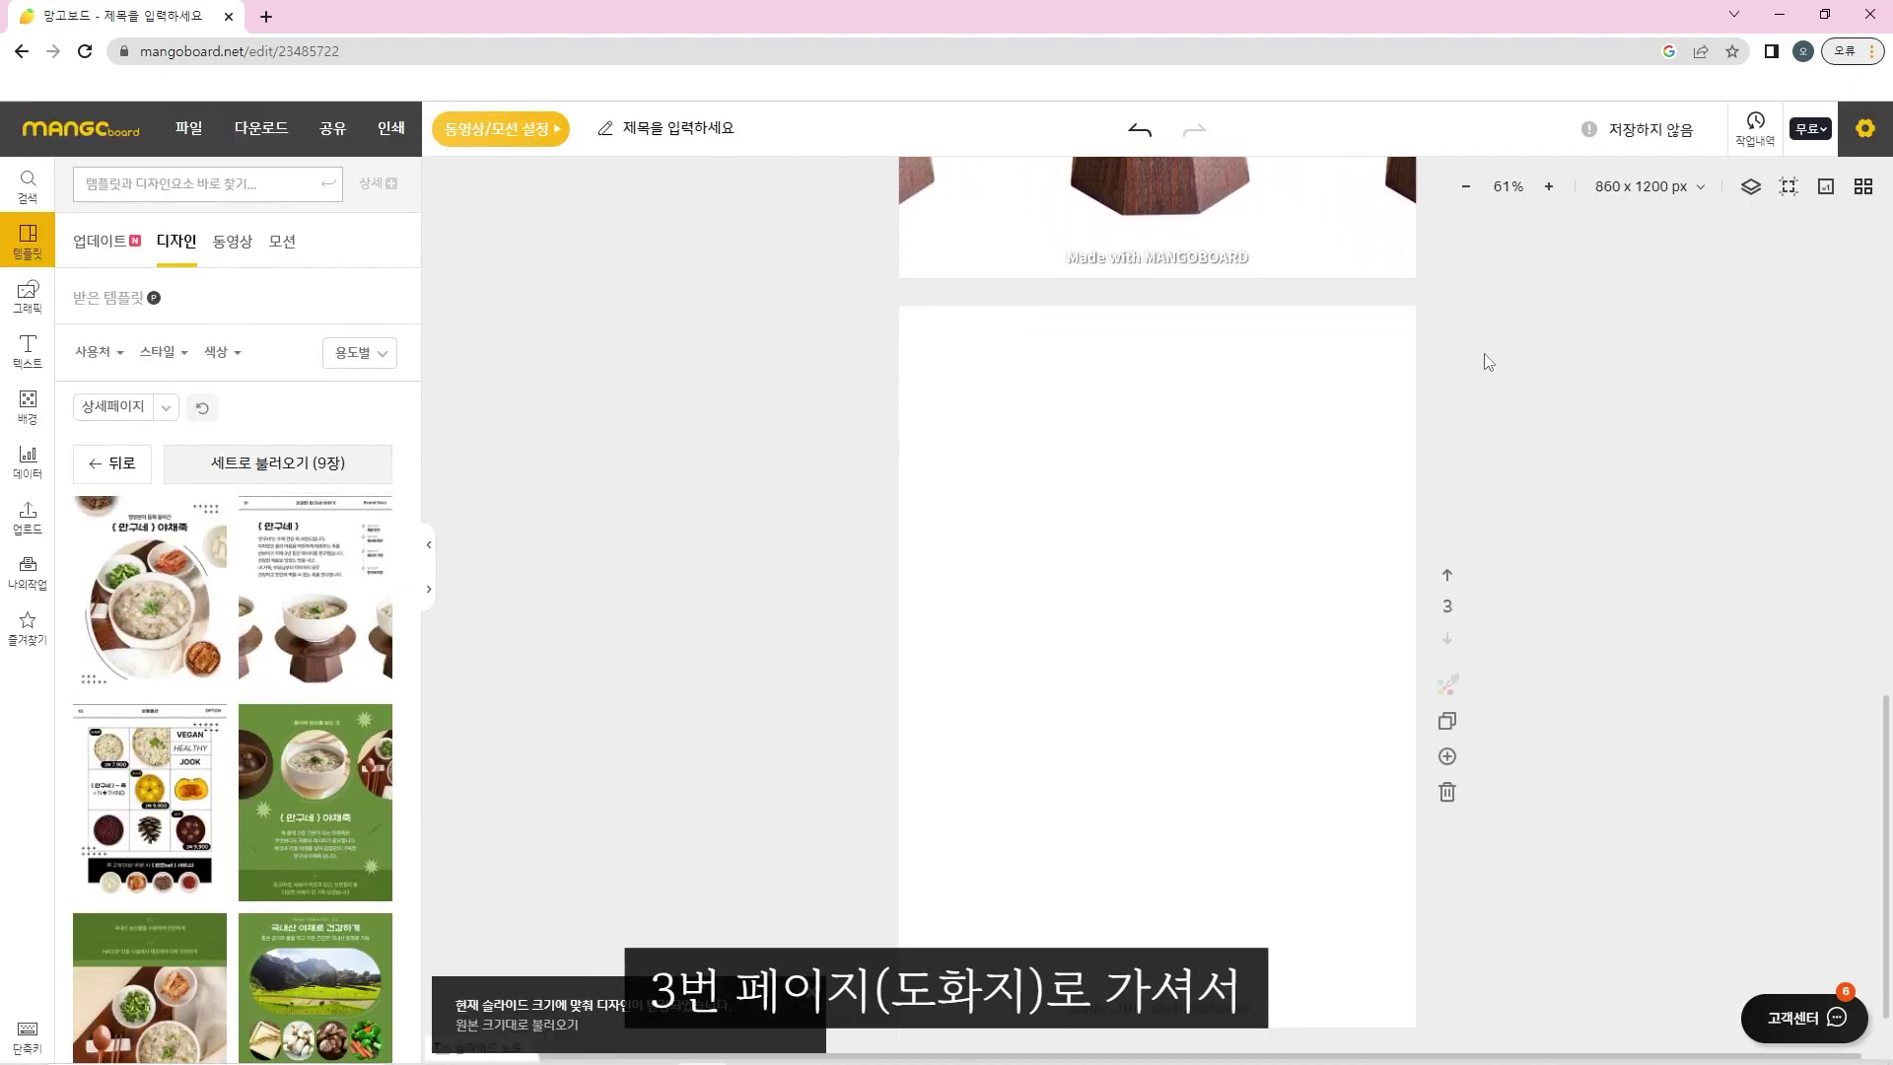
pyautogui.scroll(-1, 1488, 361)
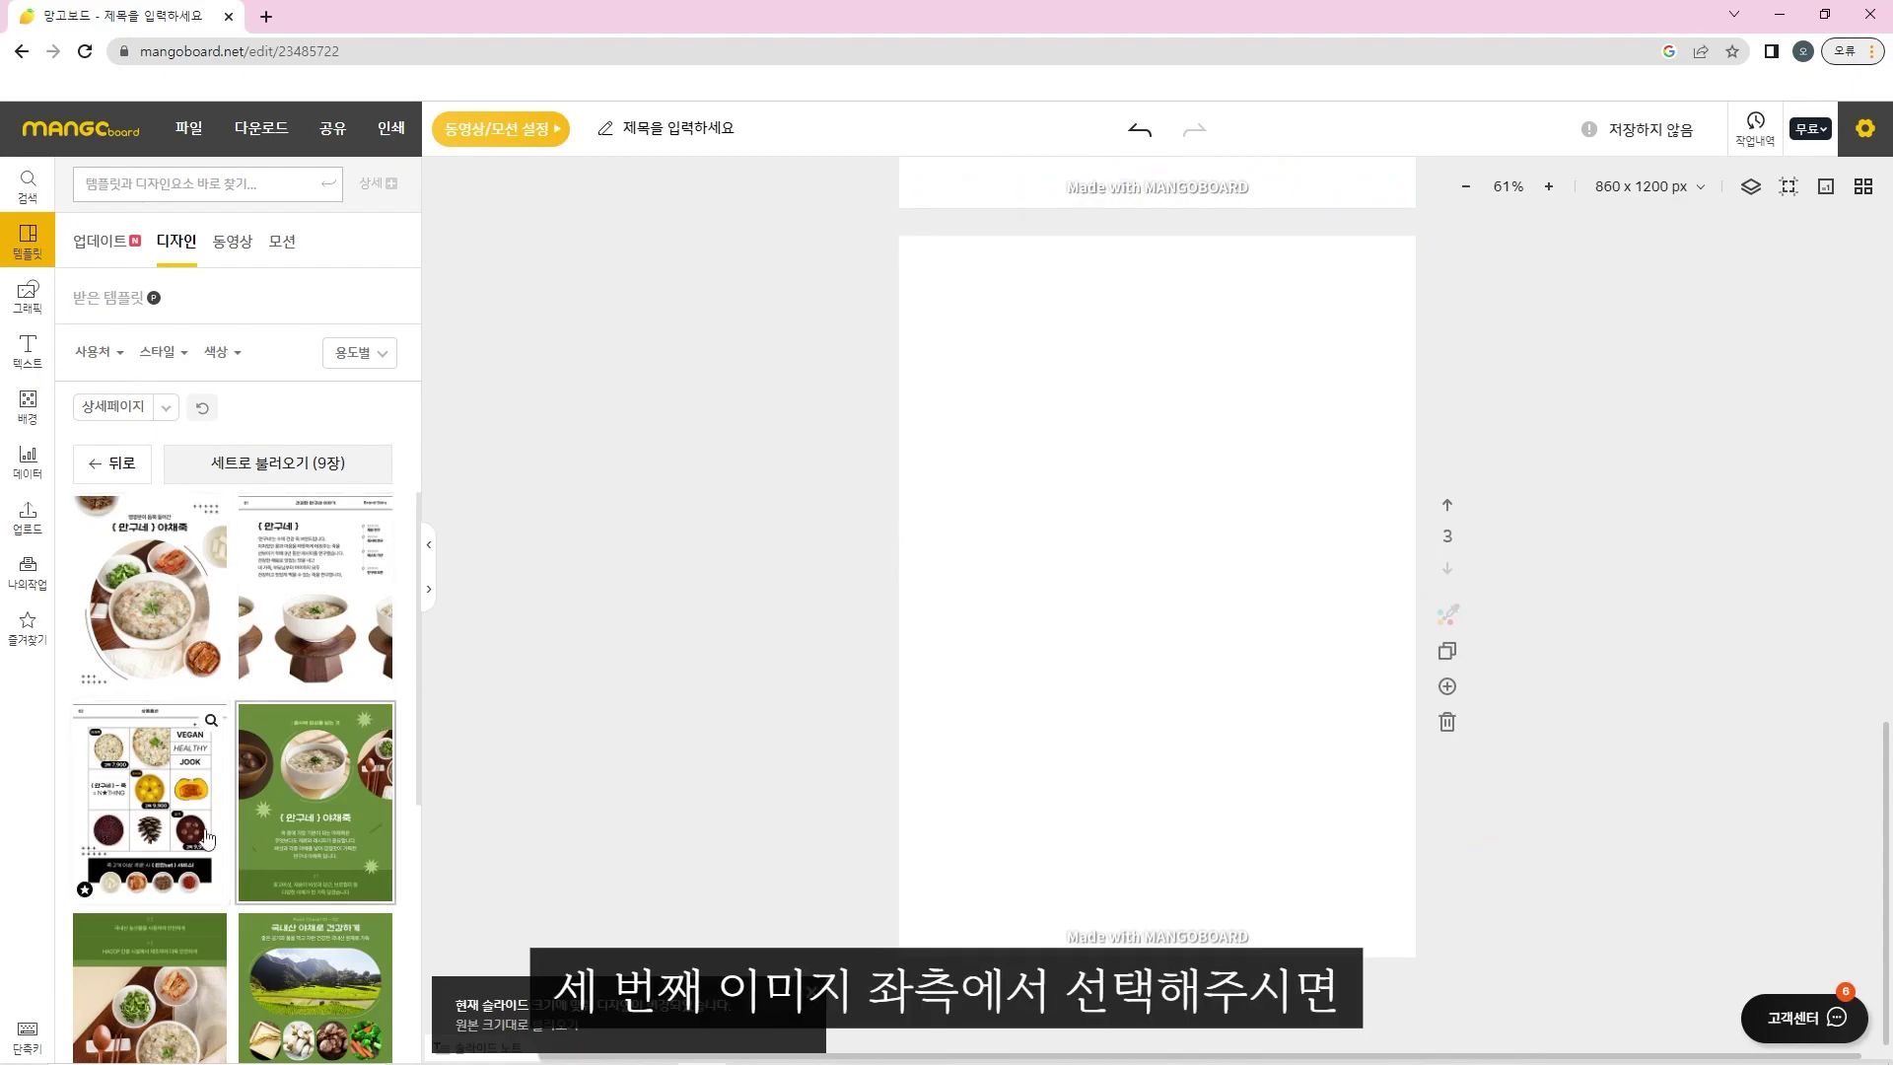
pyautogui.click(145, 824)
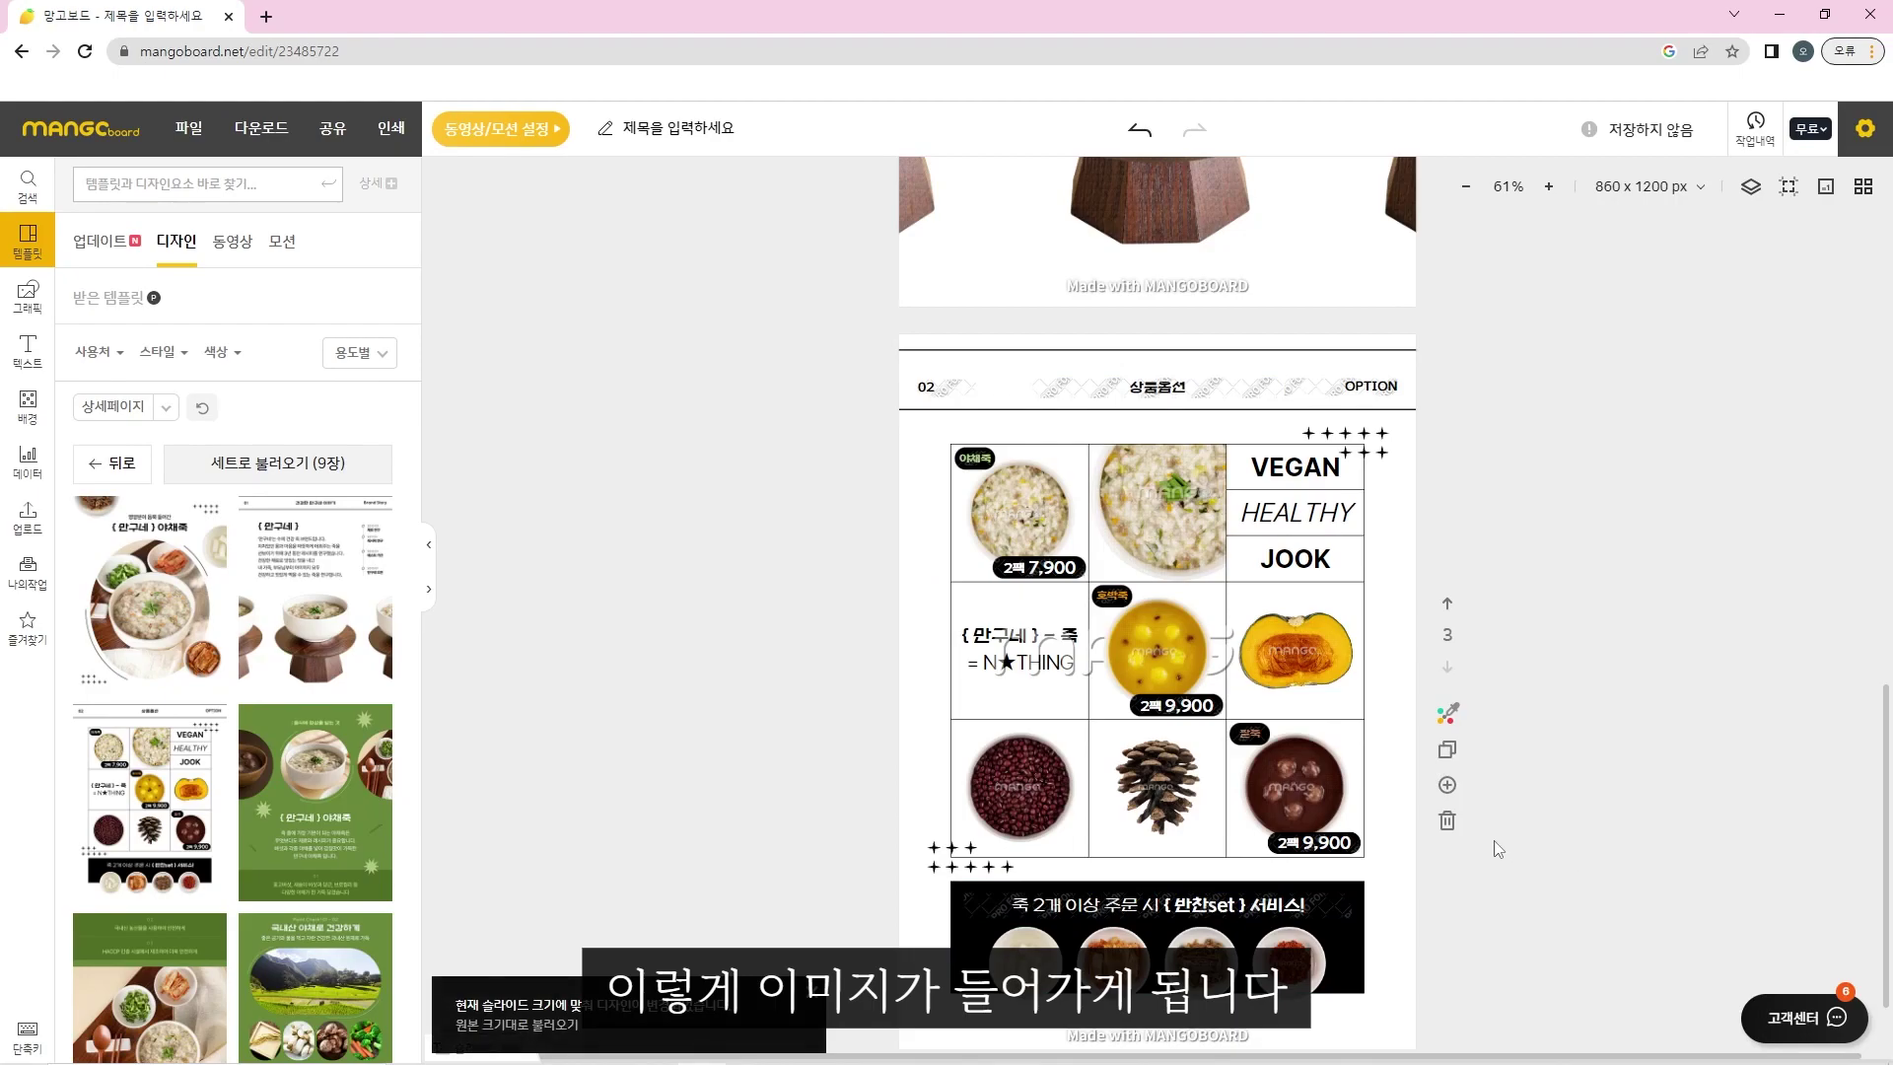
# Check the watermarks on slide 3 by selecting the 상품옵션 heading, and clear the selection.
pyautogui.scroll(-1, 1538, 850)
pyautogui.click(1107, 287)
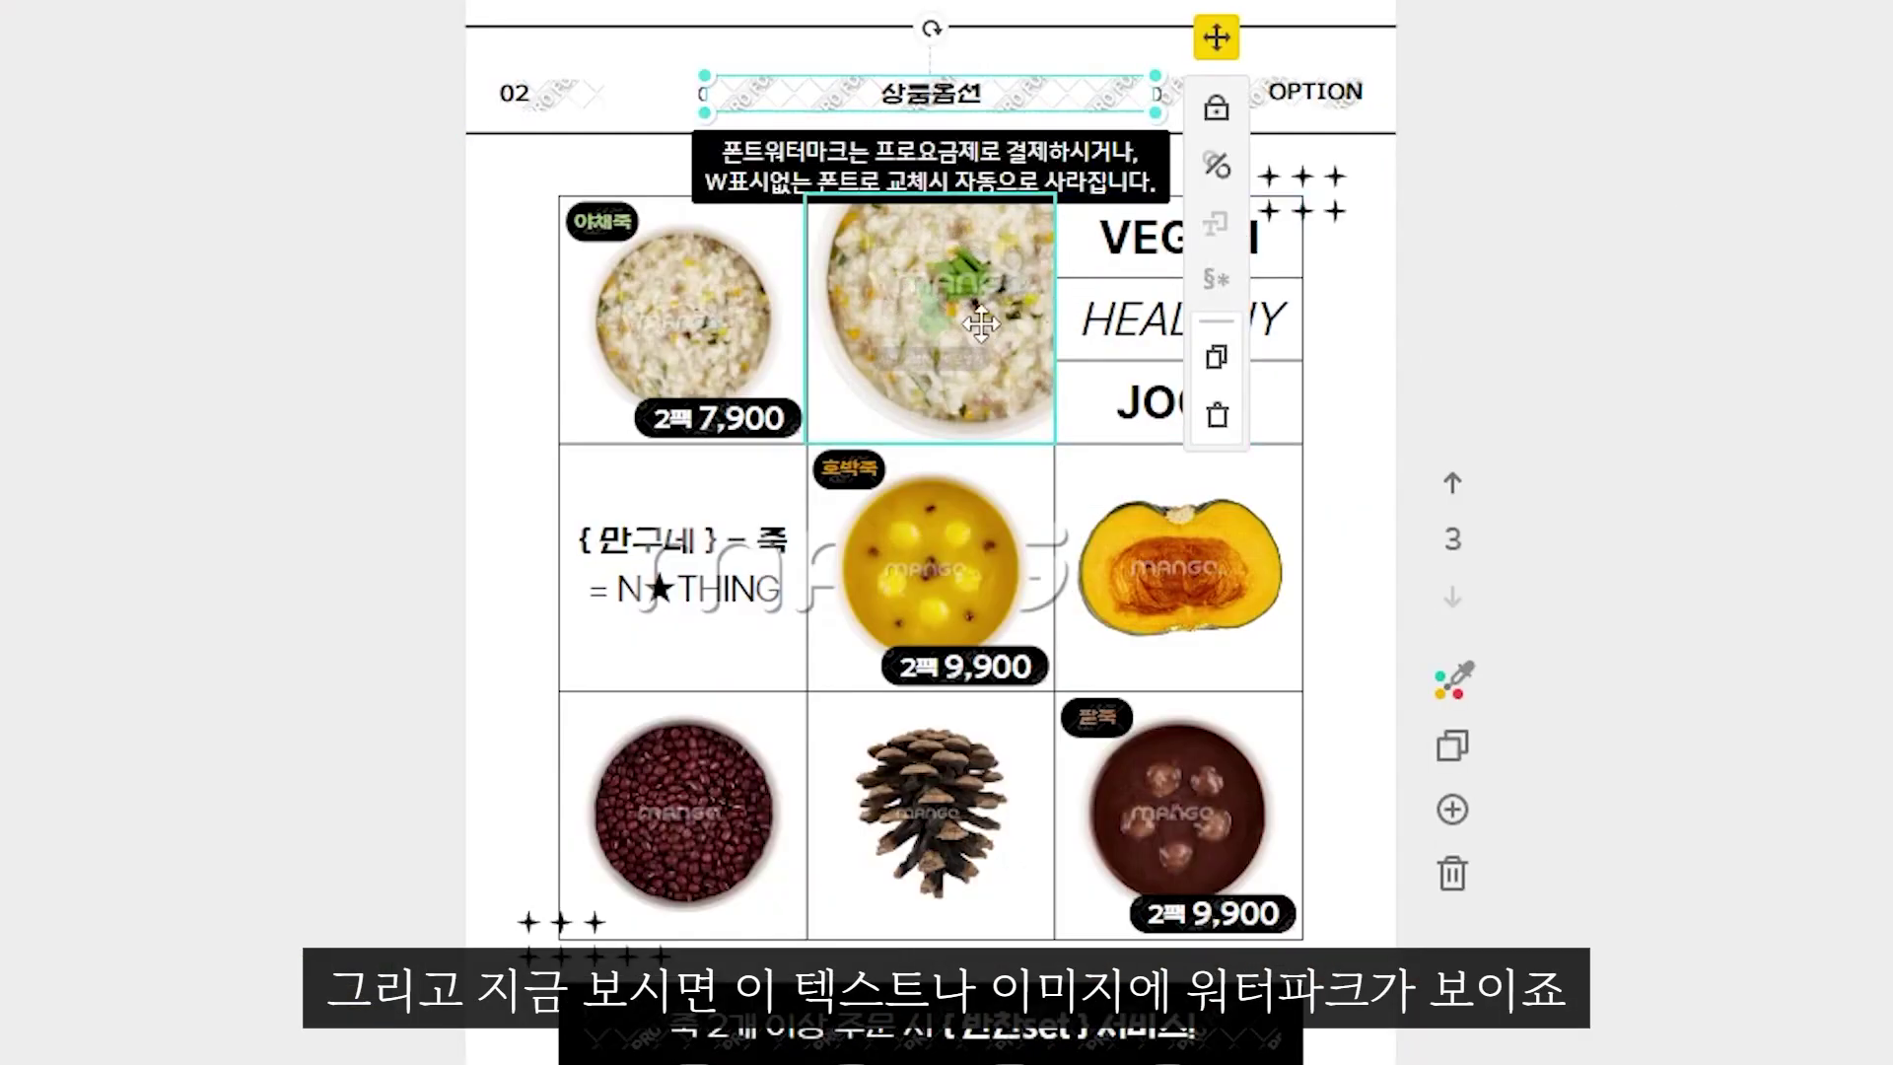
pyautogui.click(329, 499)
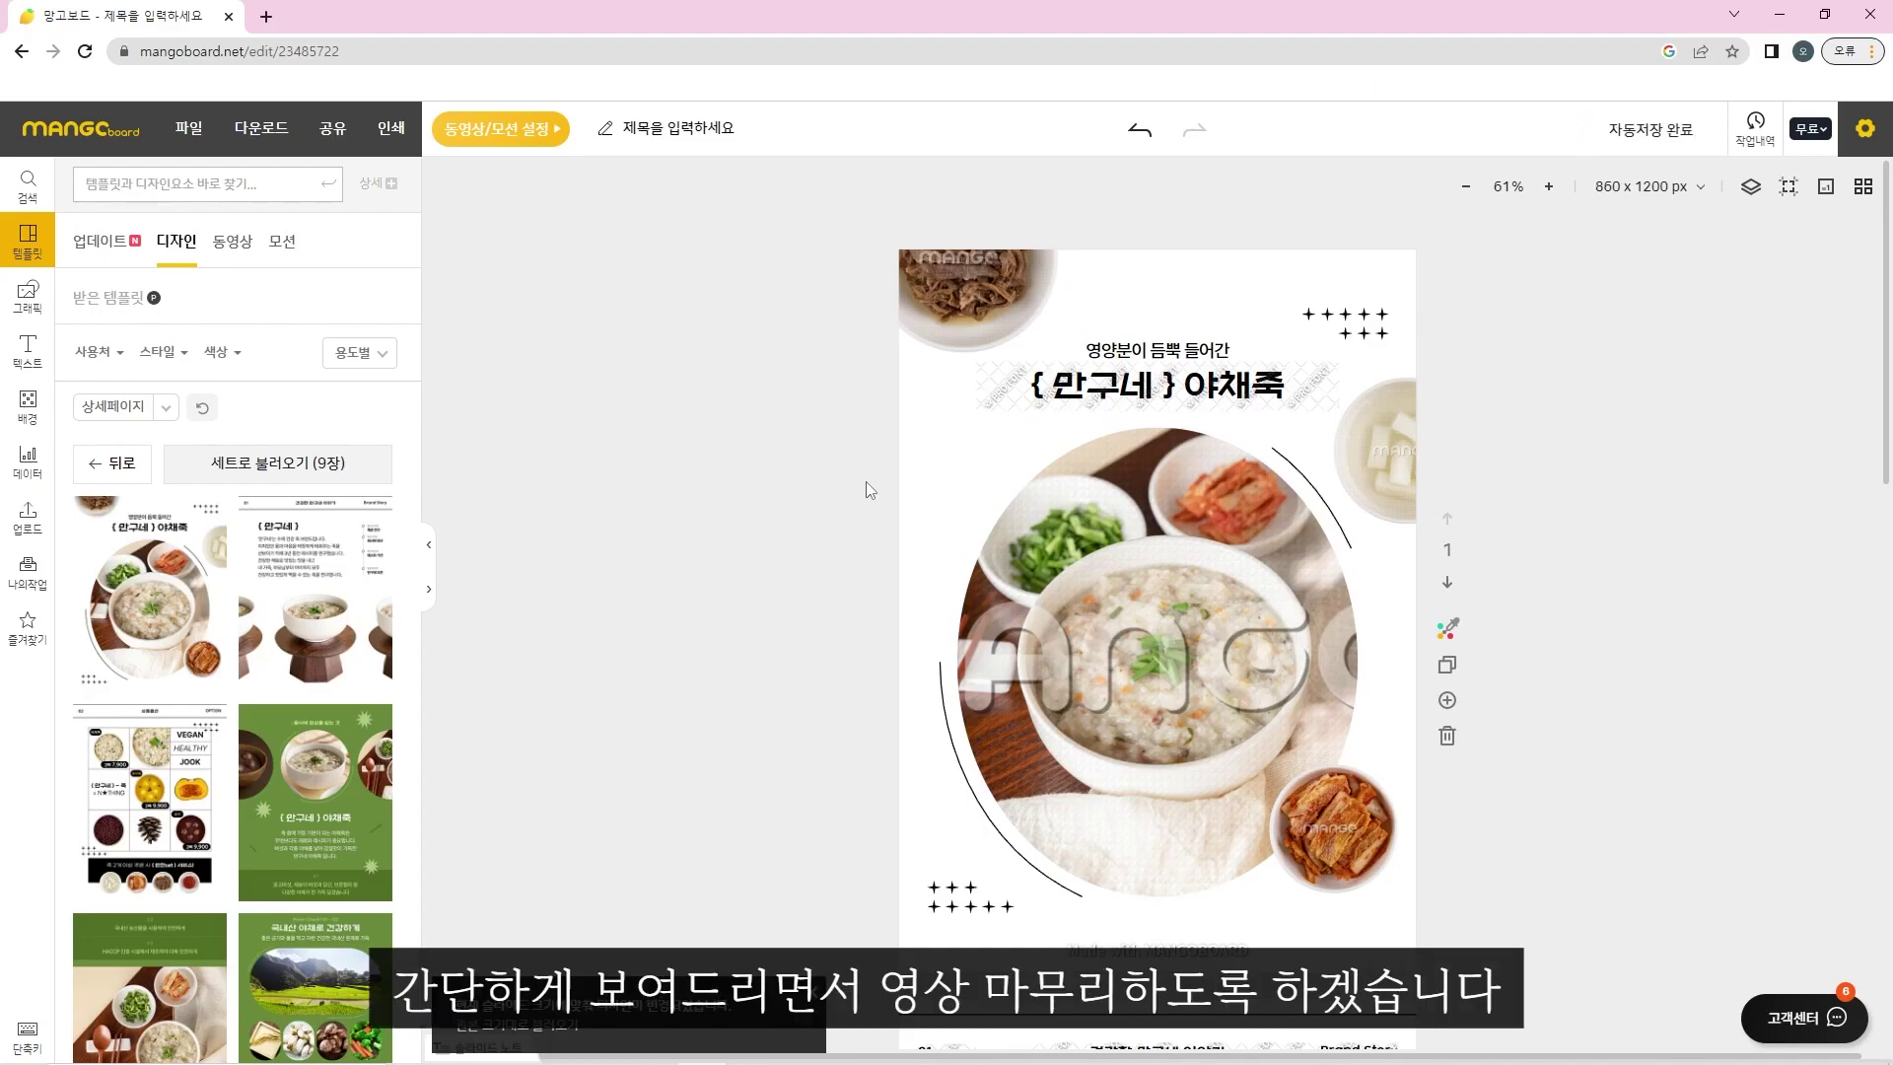
# Delete the braised beef bowl image from the upper-left corner of slide 1.
pyautogui.moveTo(792, 375); pyautogui.dragTo(782, 365)
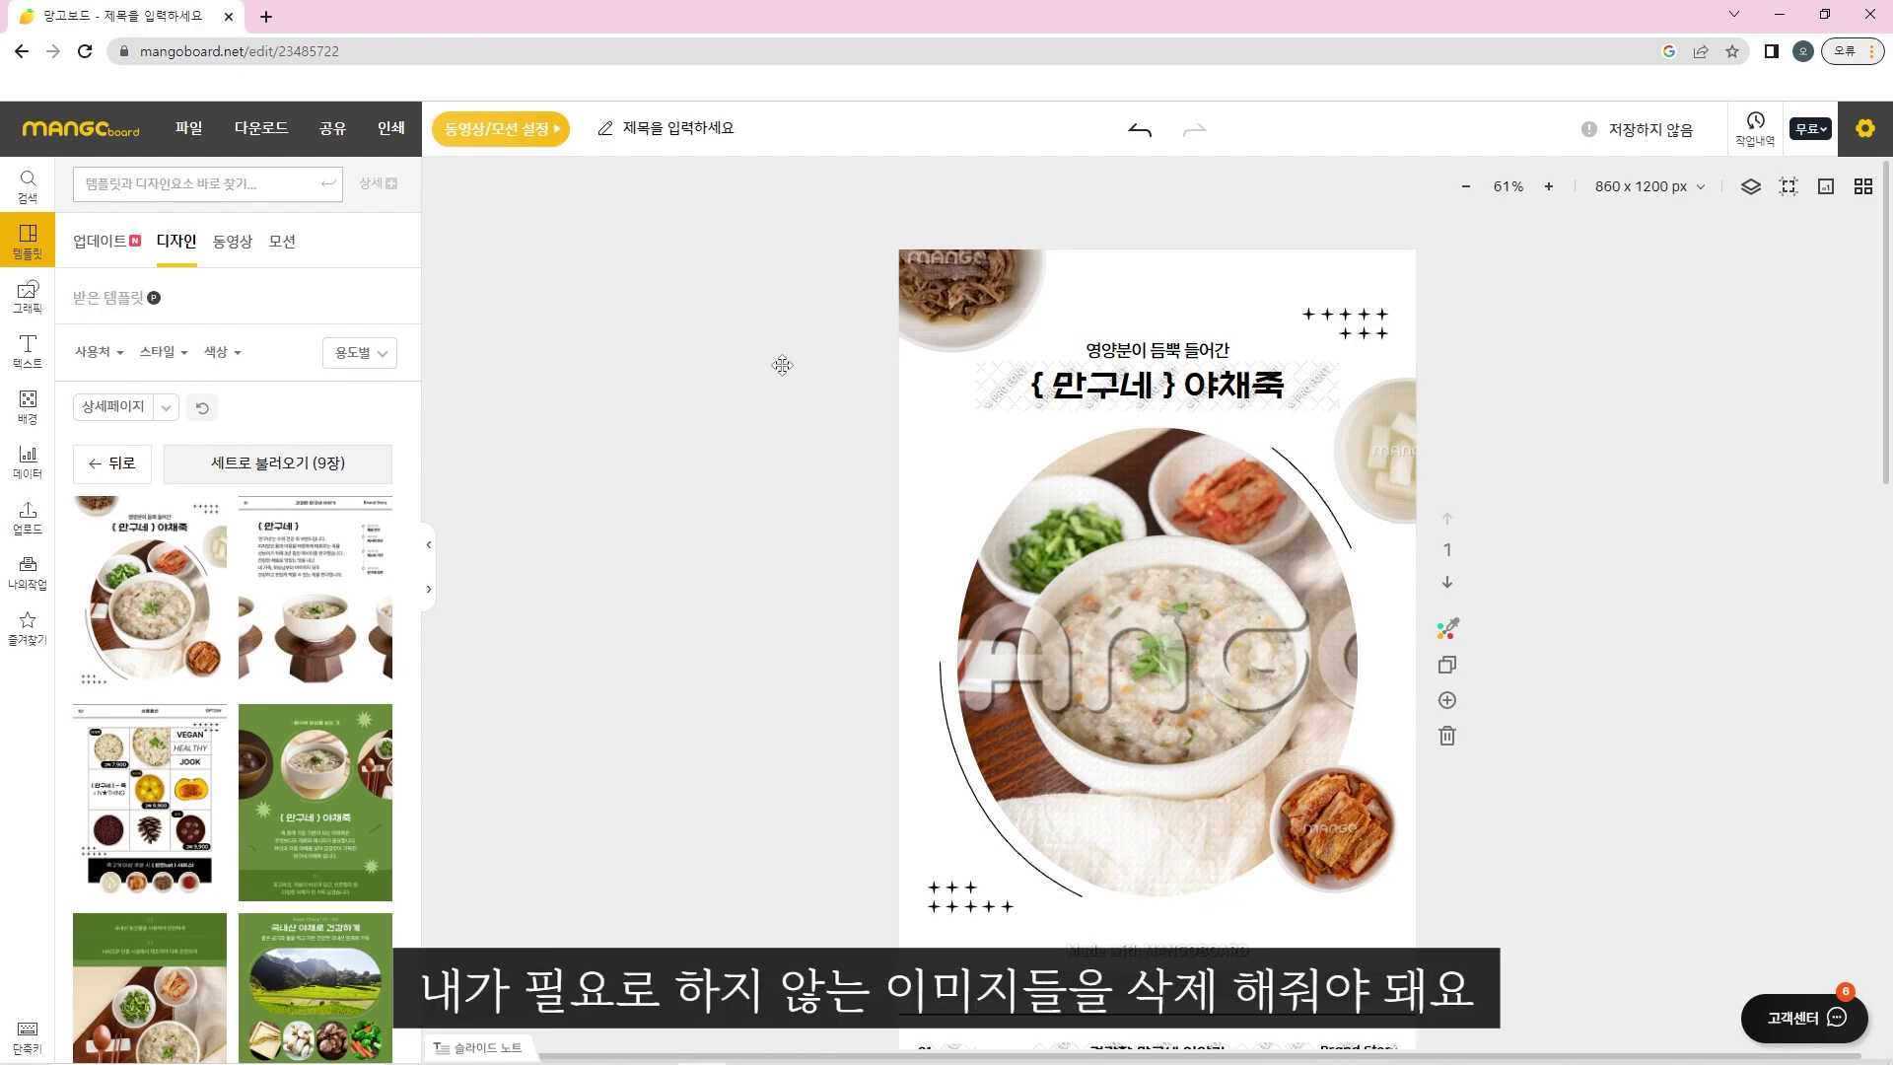
pyautogui.click(944, 287)
pyautogui.moveTo(945, 287); pyautogui.dragTo(994, 282)
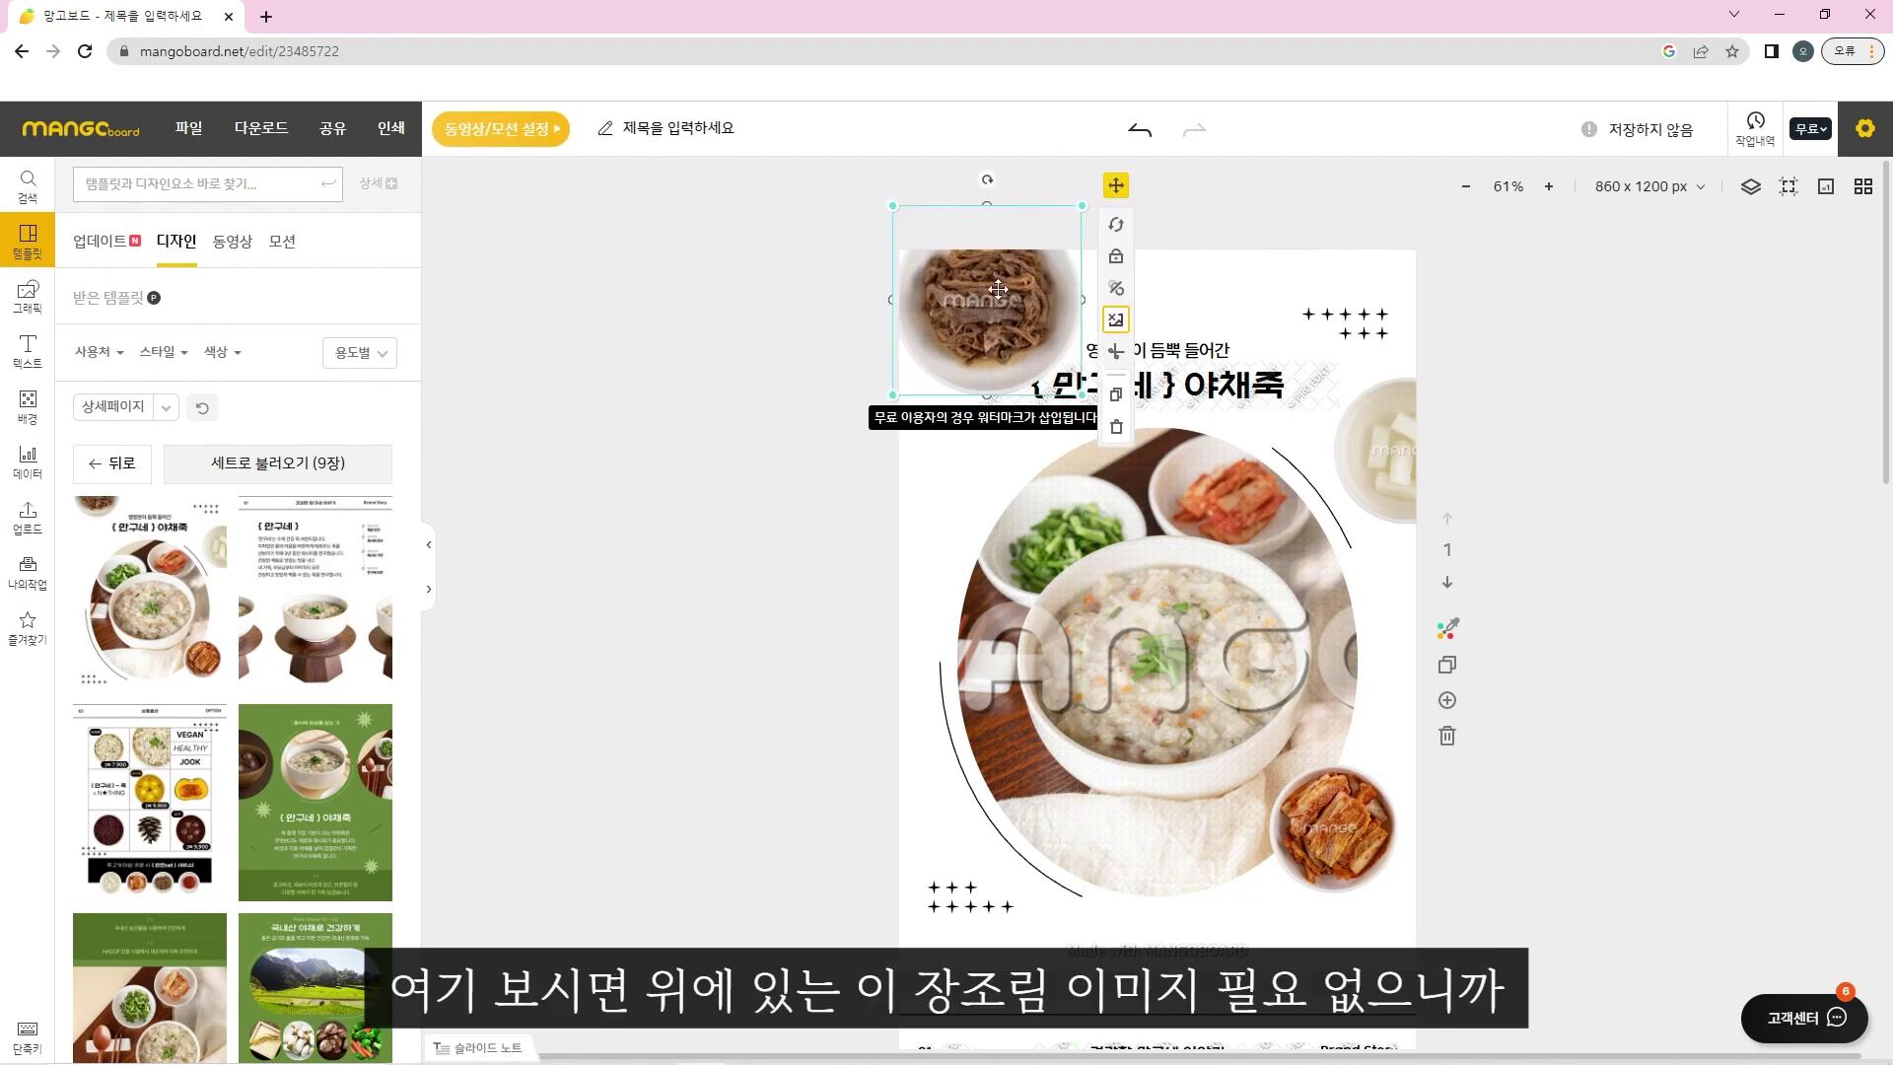
pyautogui.press('Escape')
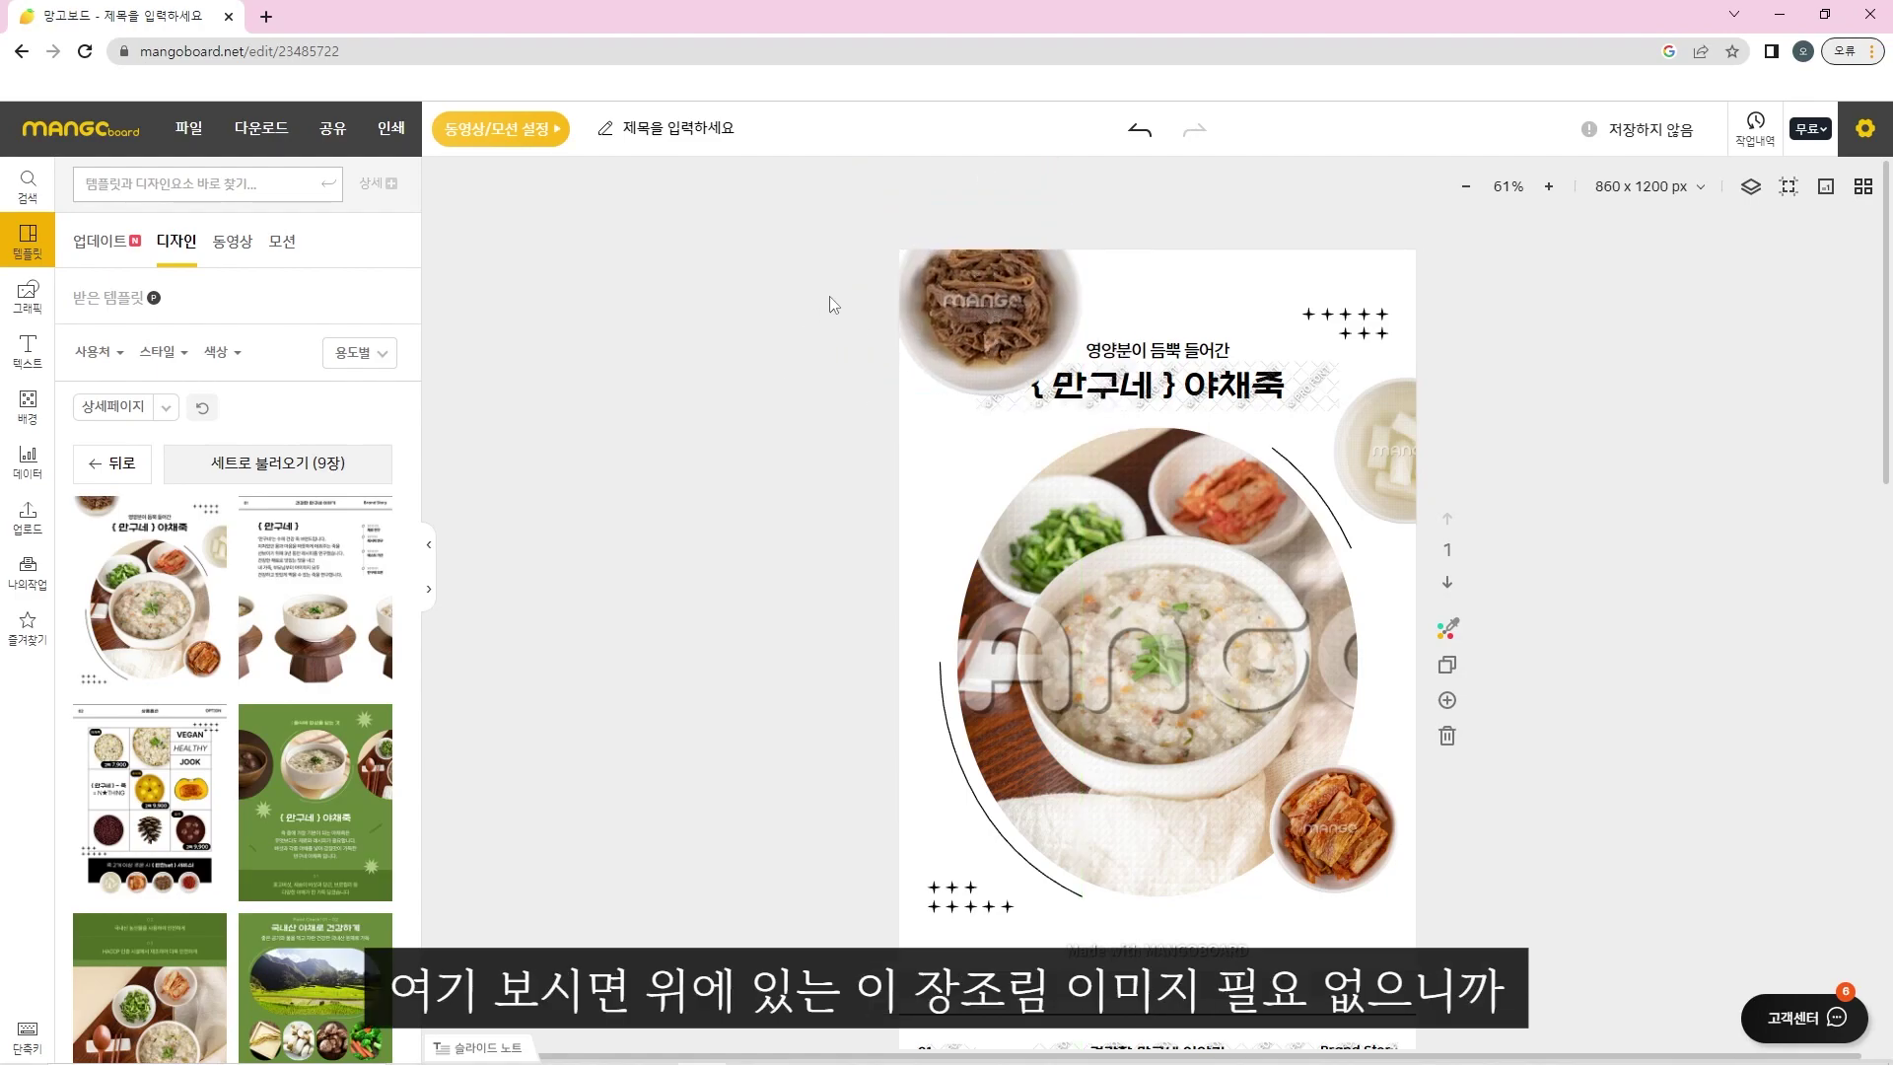
pyautogui.click(971, 294)
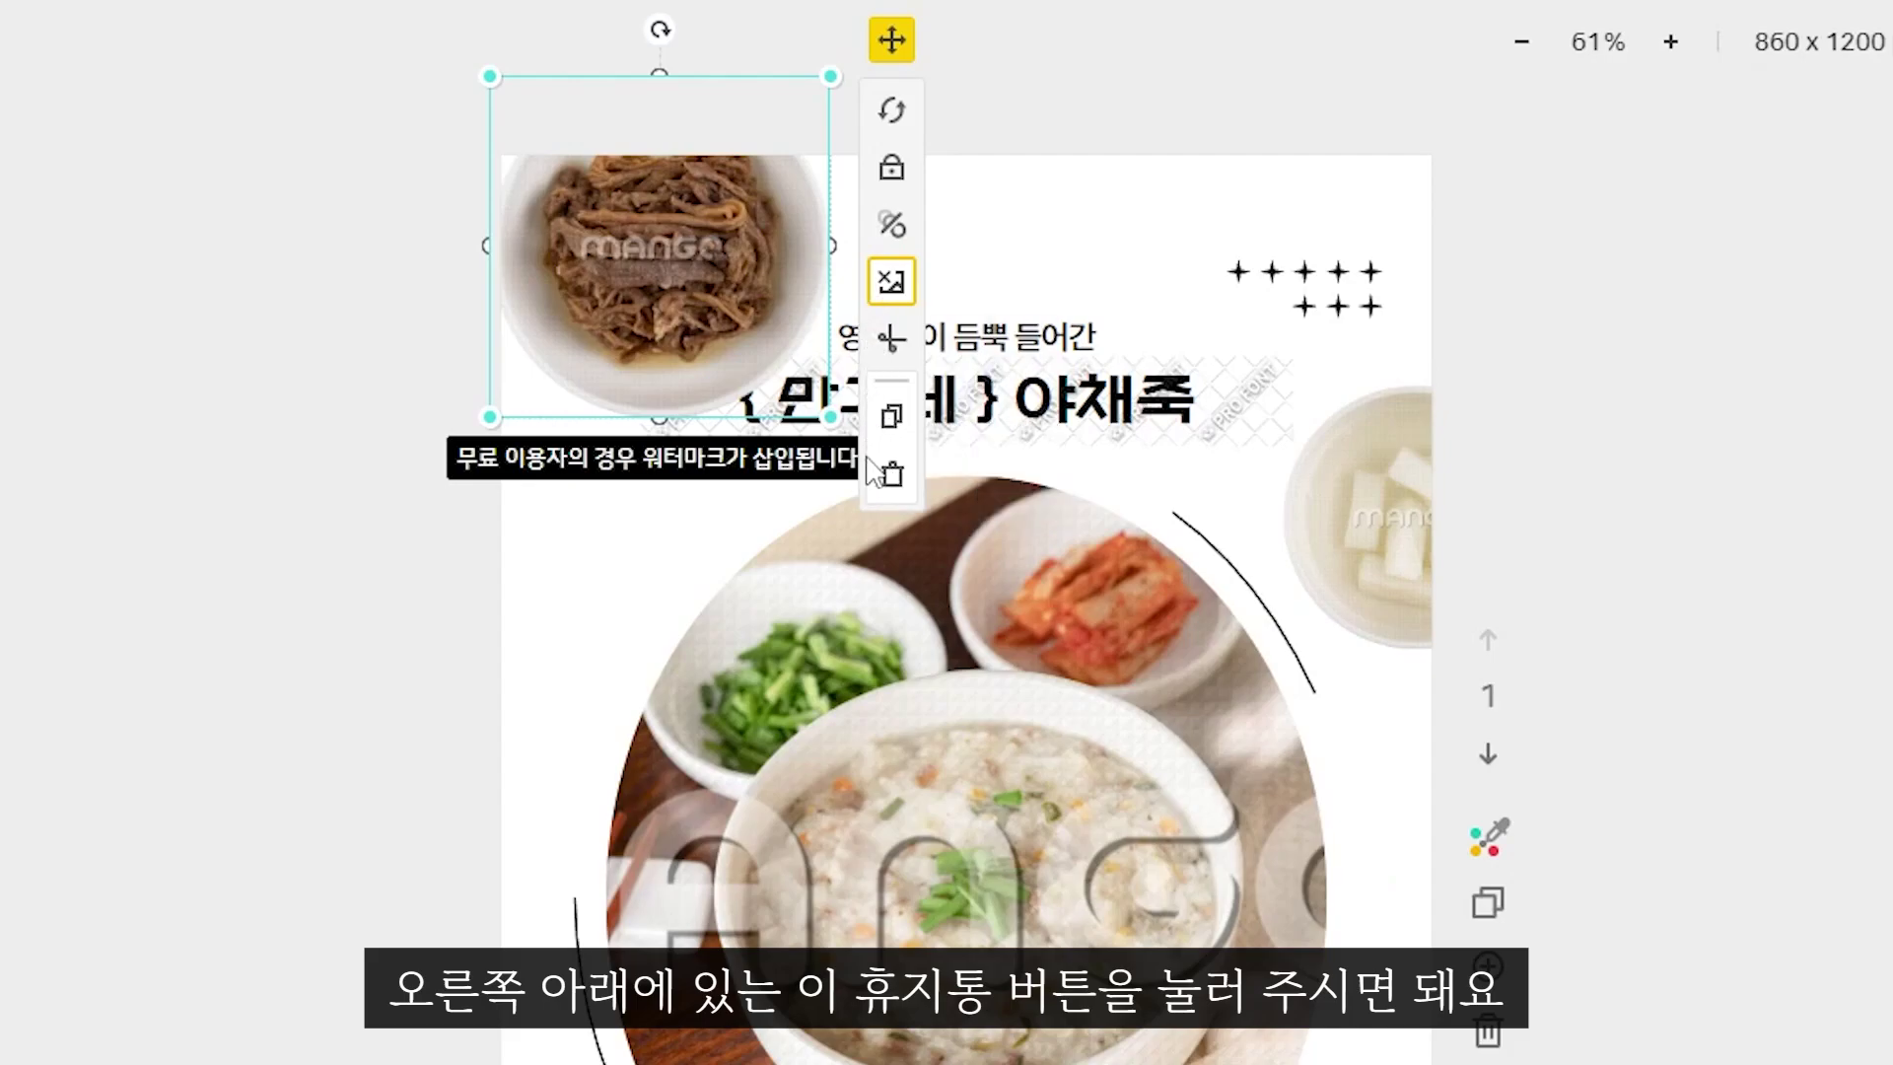
pyautogui.click(890, 478)
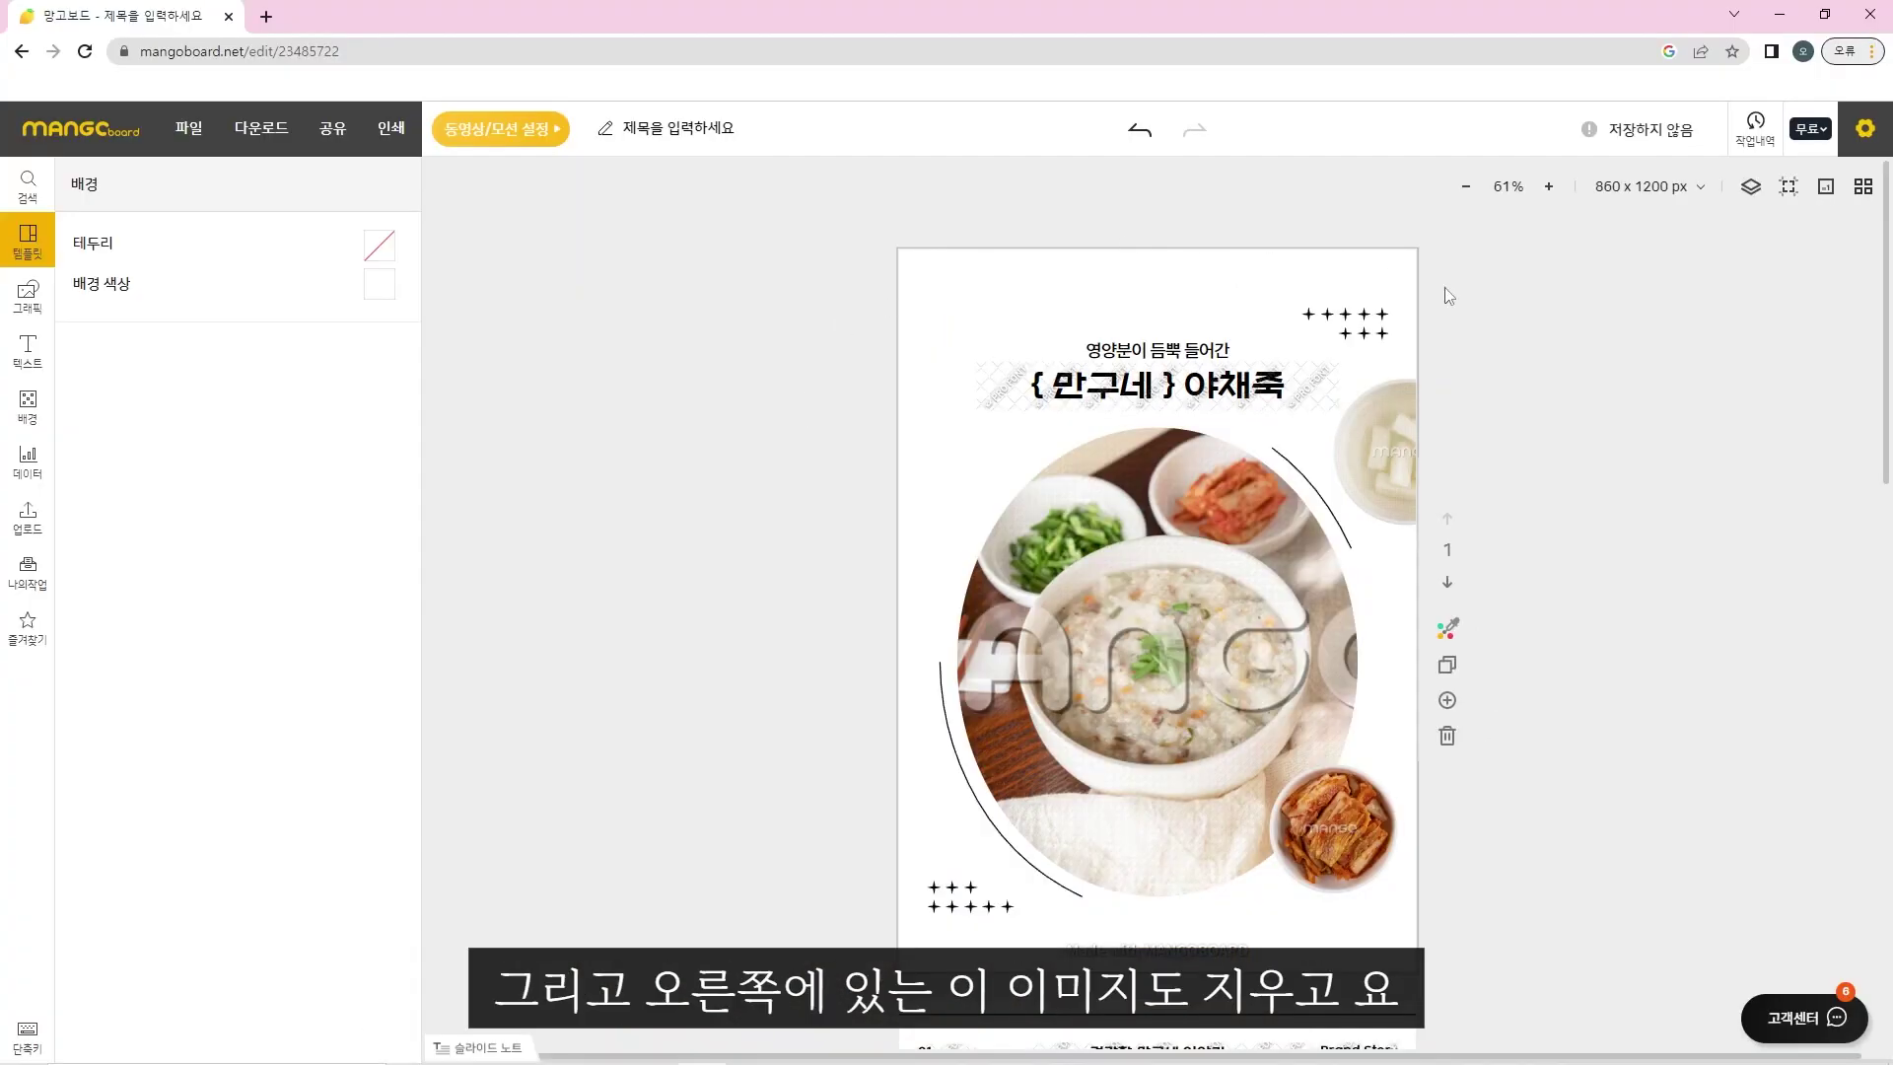
# Delete the white radish bowl image and the small kimchi bowl image overlapping the oval photo on slide 1.
pyautogui.click(1386, 531)
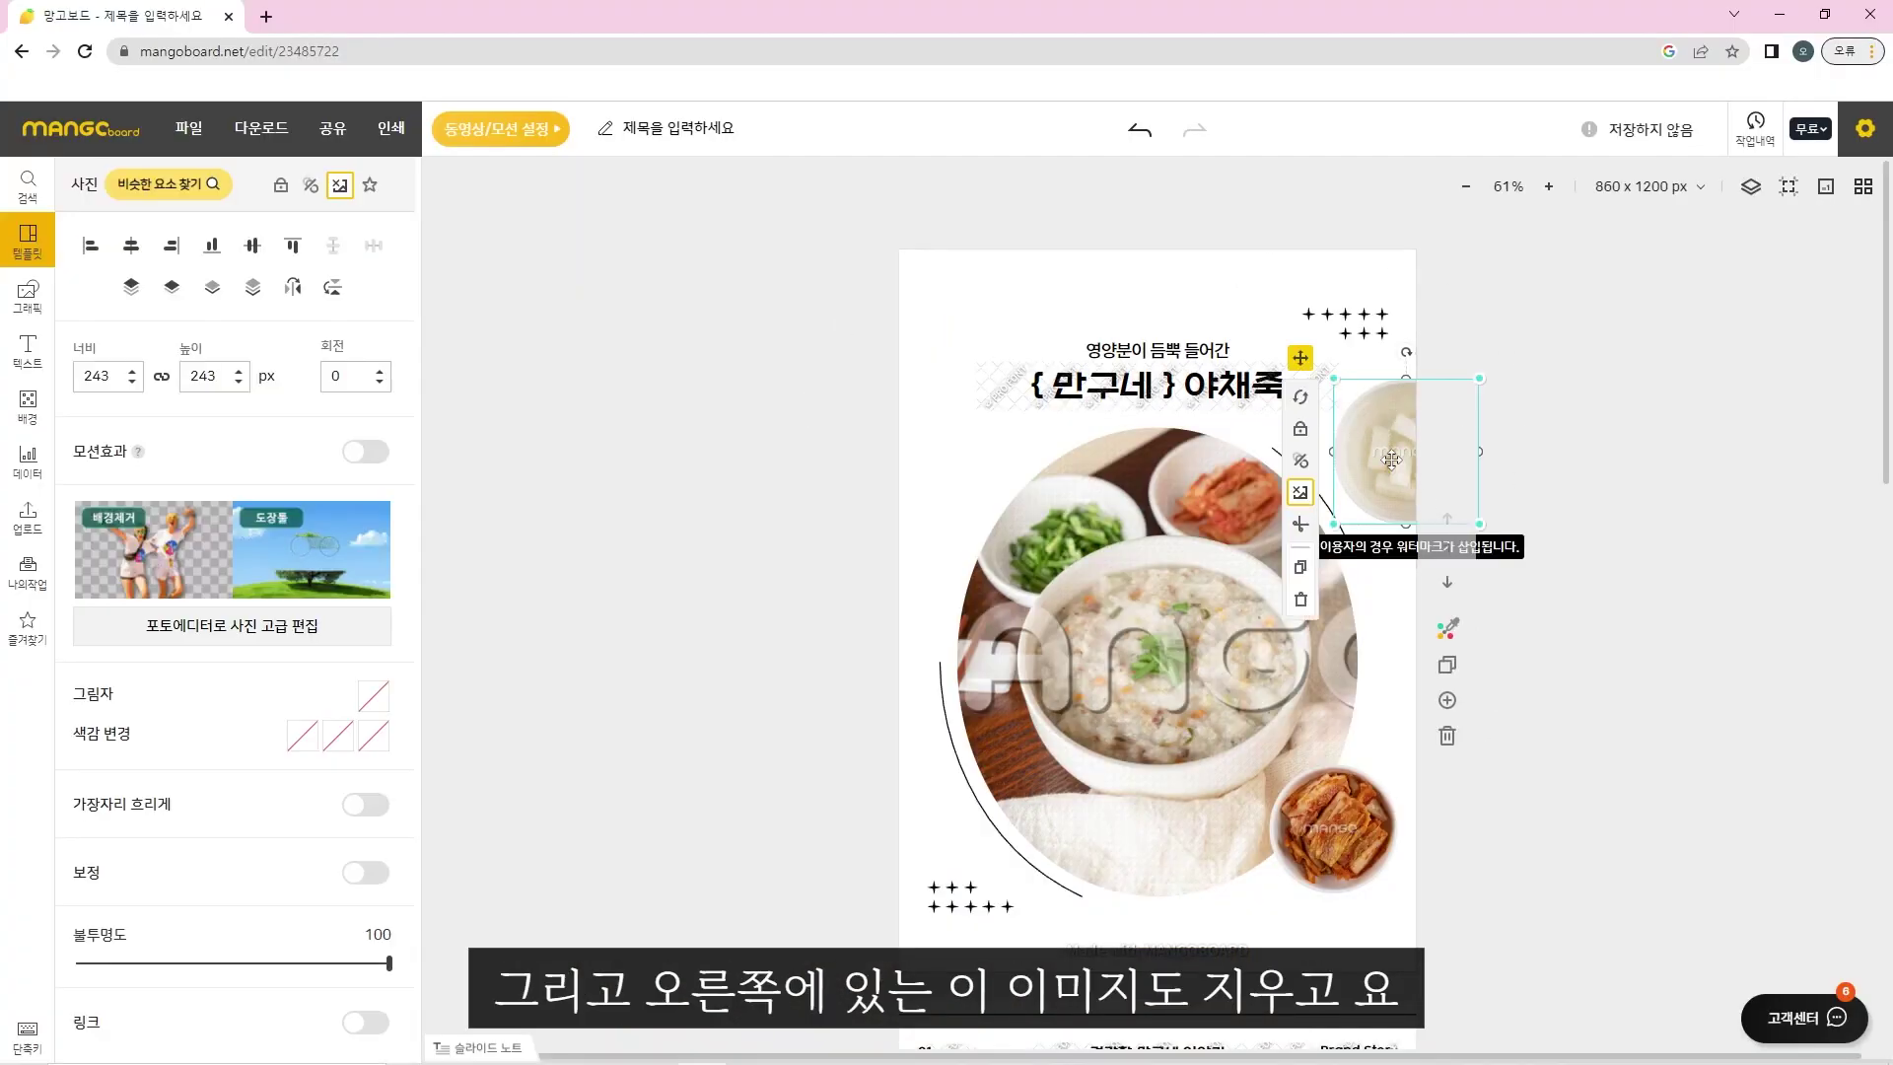
pyautogui.press('Delete')
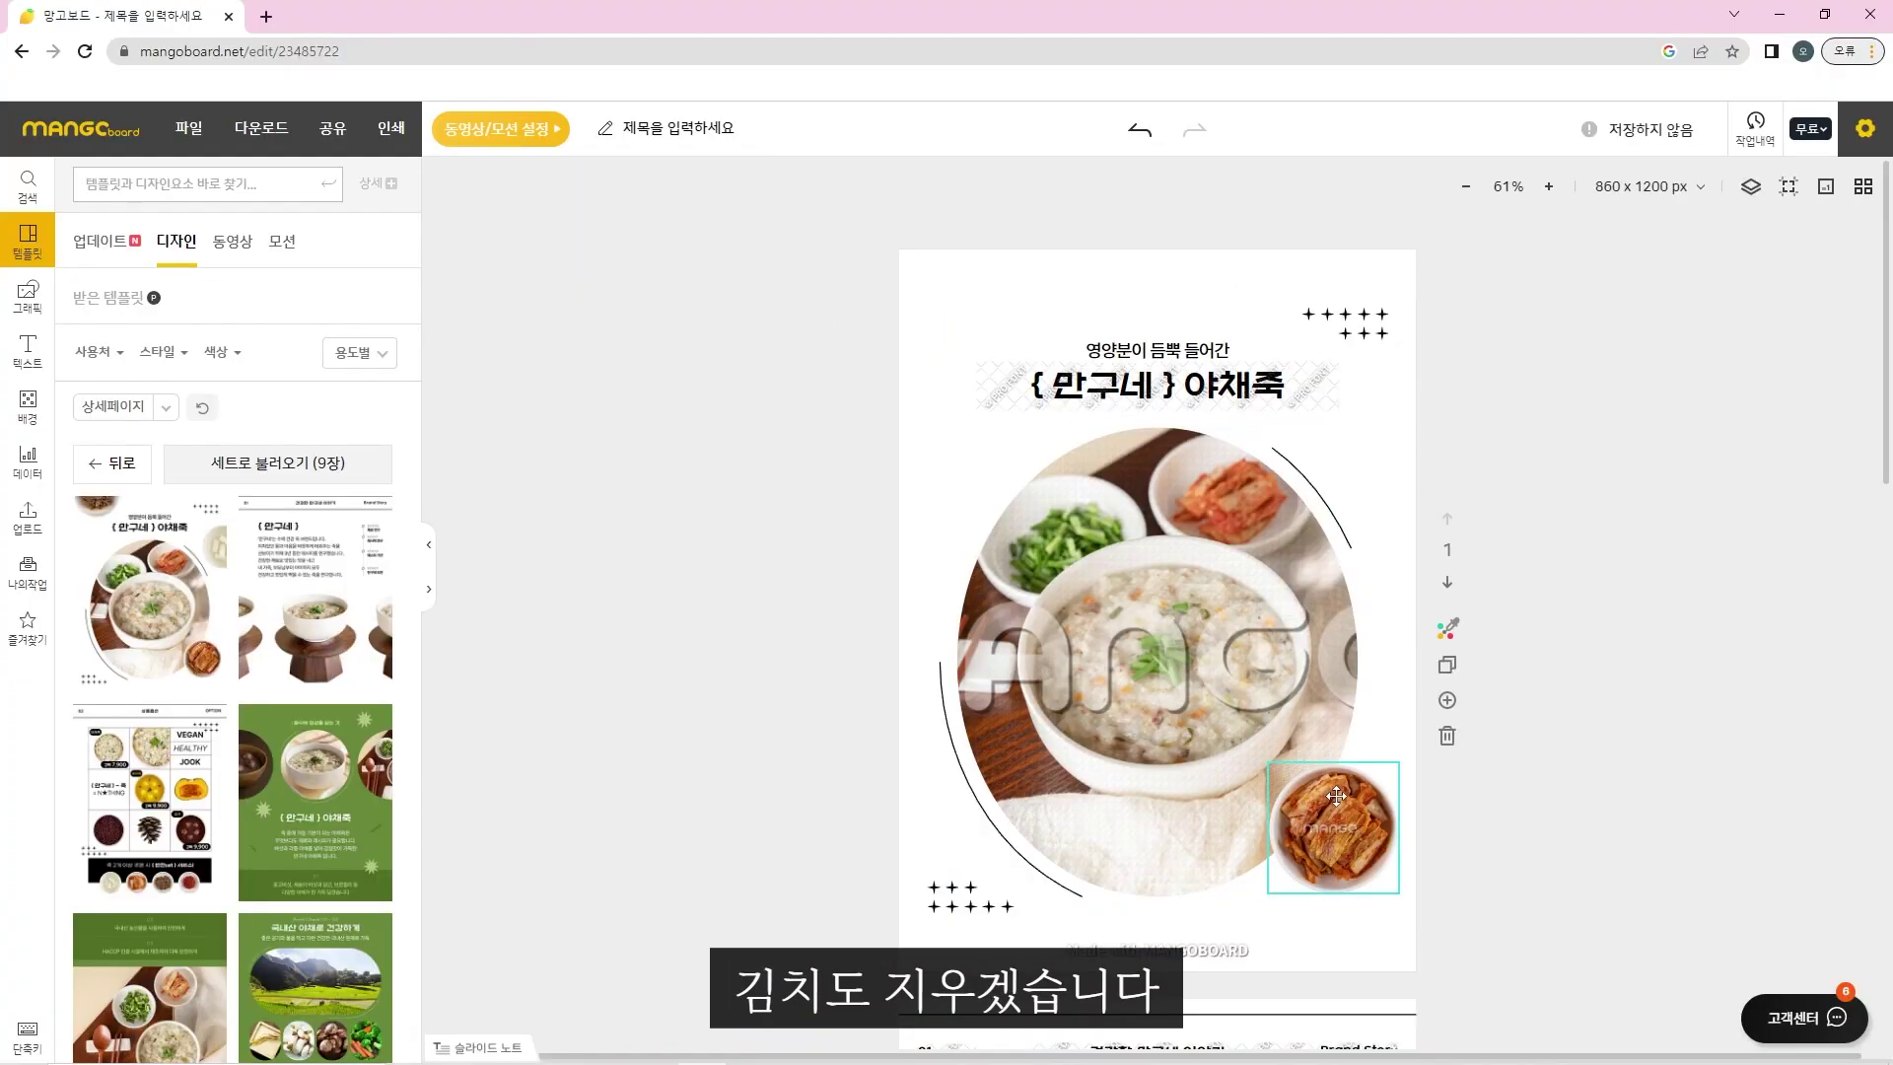
pyautogui.click(1343, 806)
pyautogui.press('Delete')
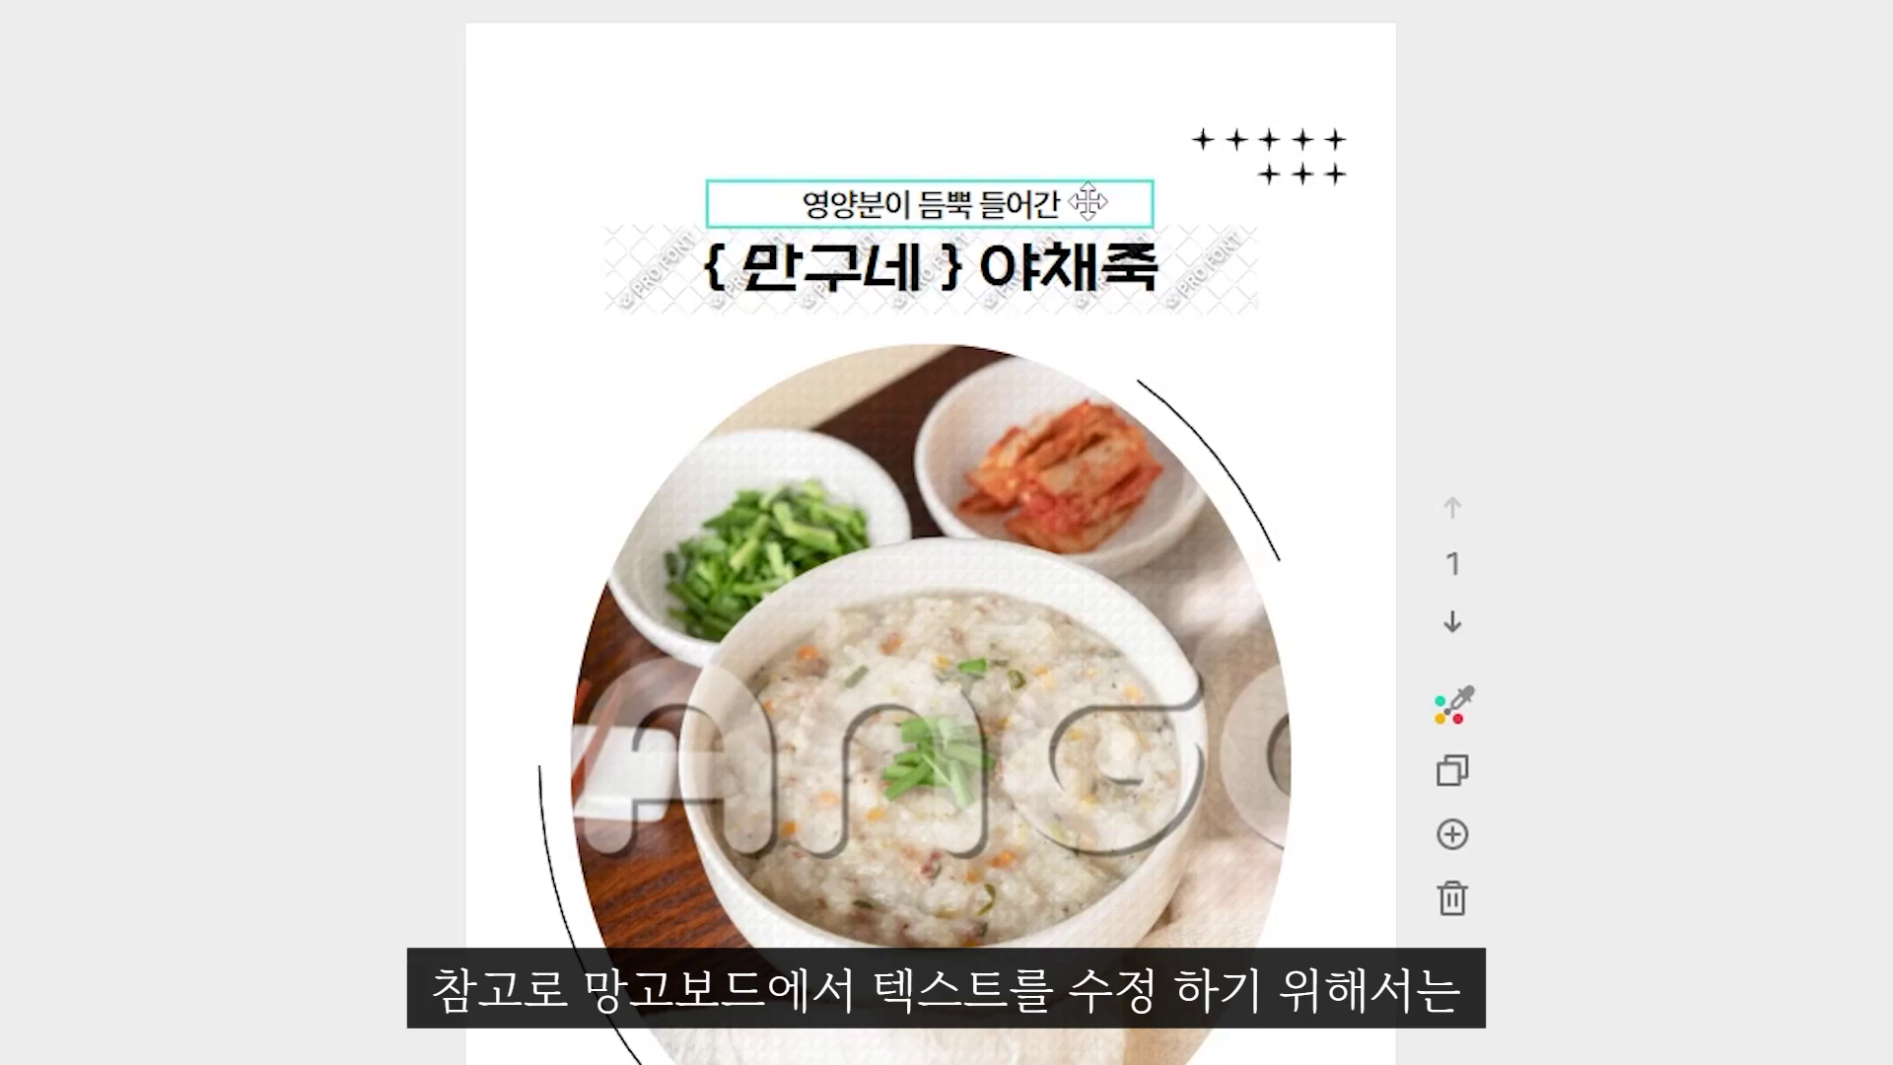
# Change the small line above the title on slide 1 to 승차감이 정말 편안한.
pyautogui.doubleClick(845, 207)
pyautogui.moveTo(801, 204); pyautogui.dragTo(1060, 204)
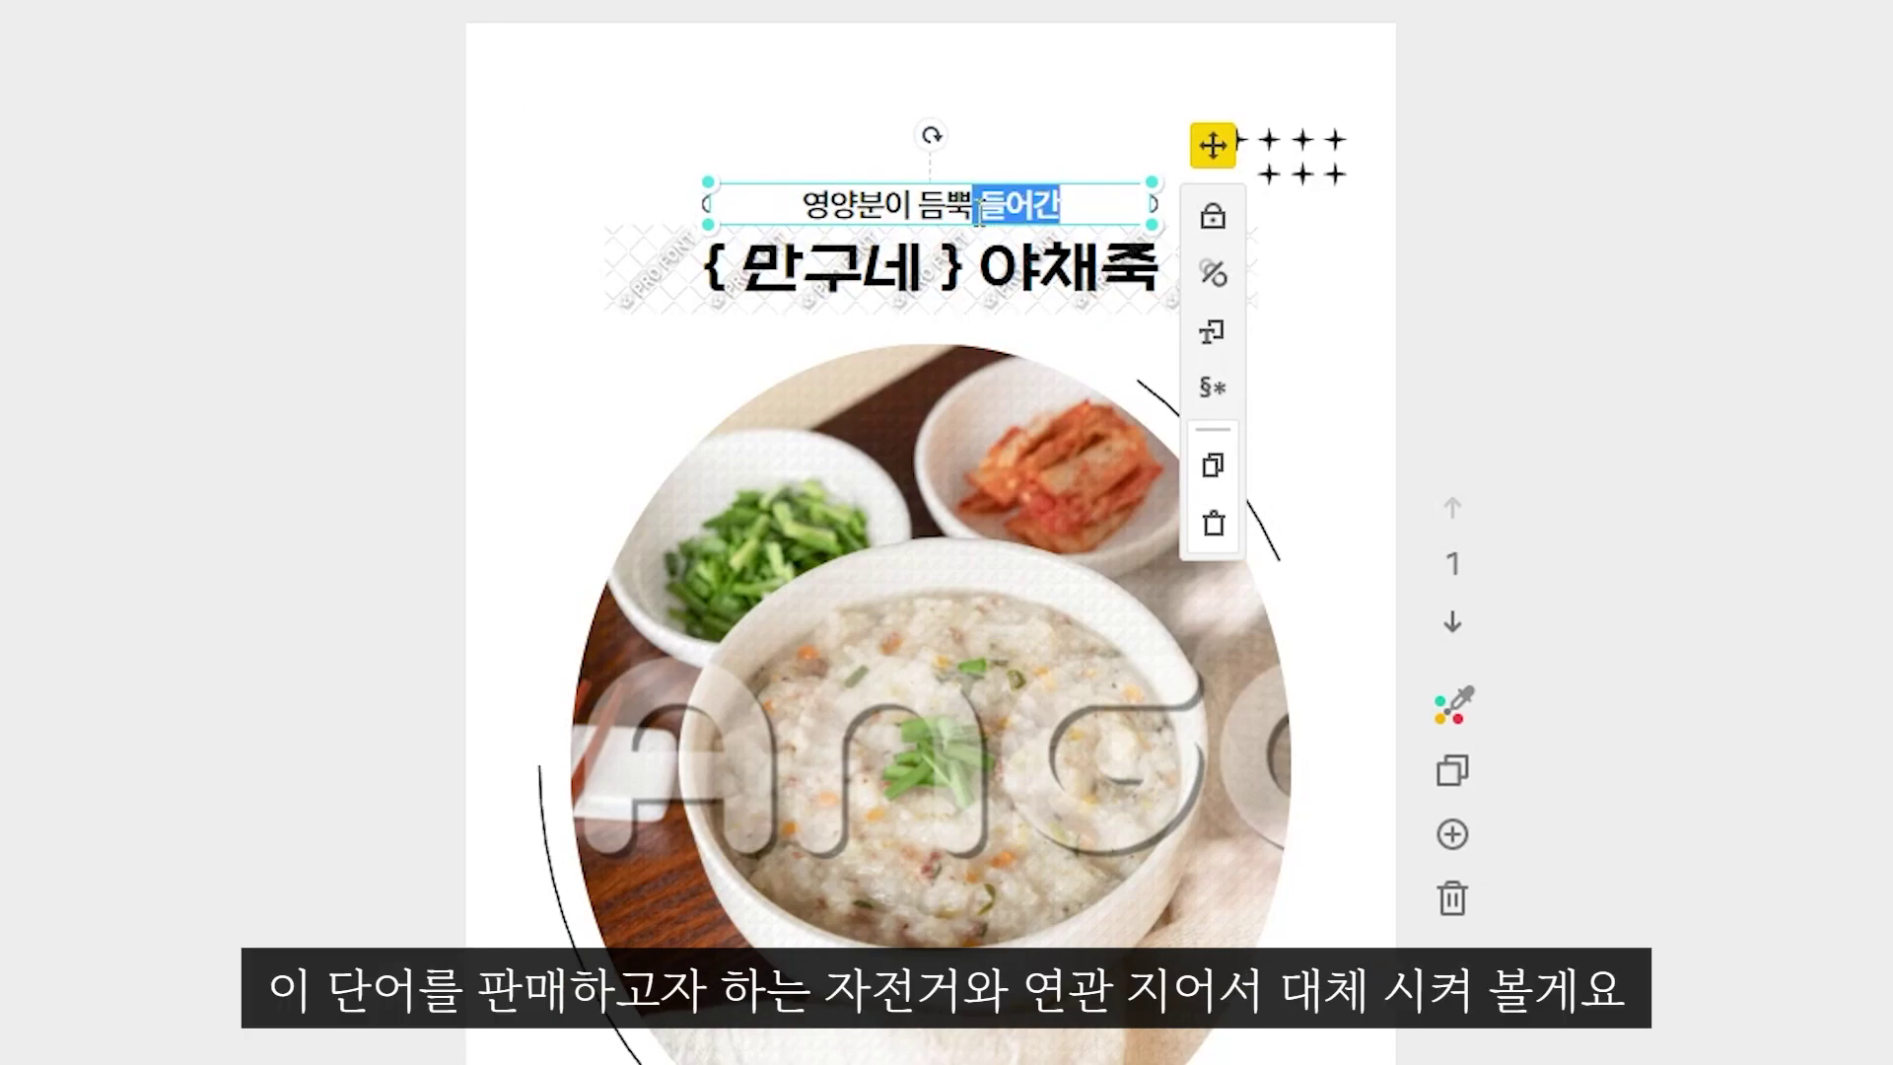
pyautogui.press('Home')
pyautogui.press('Delete')
pyautogui.press('Delete')
pyautogui.press('Delete')
pyautogui.write('승차감')
pyautogui.press('Delete')
pyautogui.press('Delete')
pyautogui.write('정말')
pyautogui.press('Delete')
pyautogui.press('Delete')
pyautogui.press('Delete')
pyautogui.write('편안한')
# Change the main title on slide 1 to {스토어명} 자전거 and finish the text editing.
pyautogui.click(907, 308)
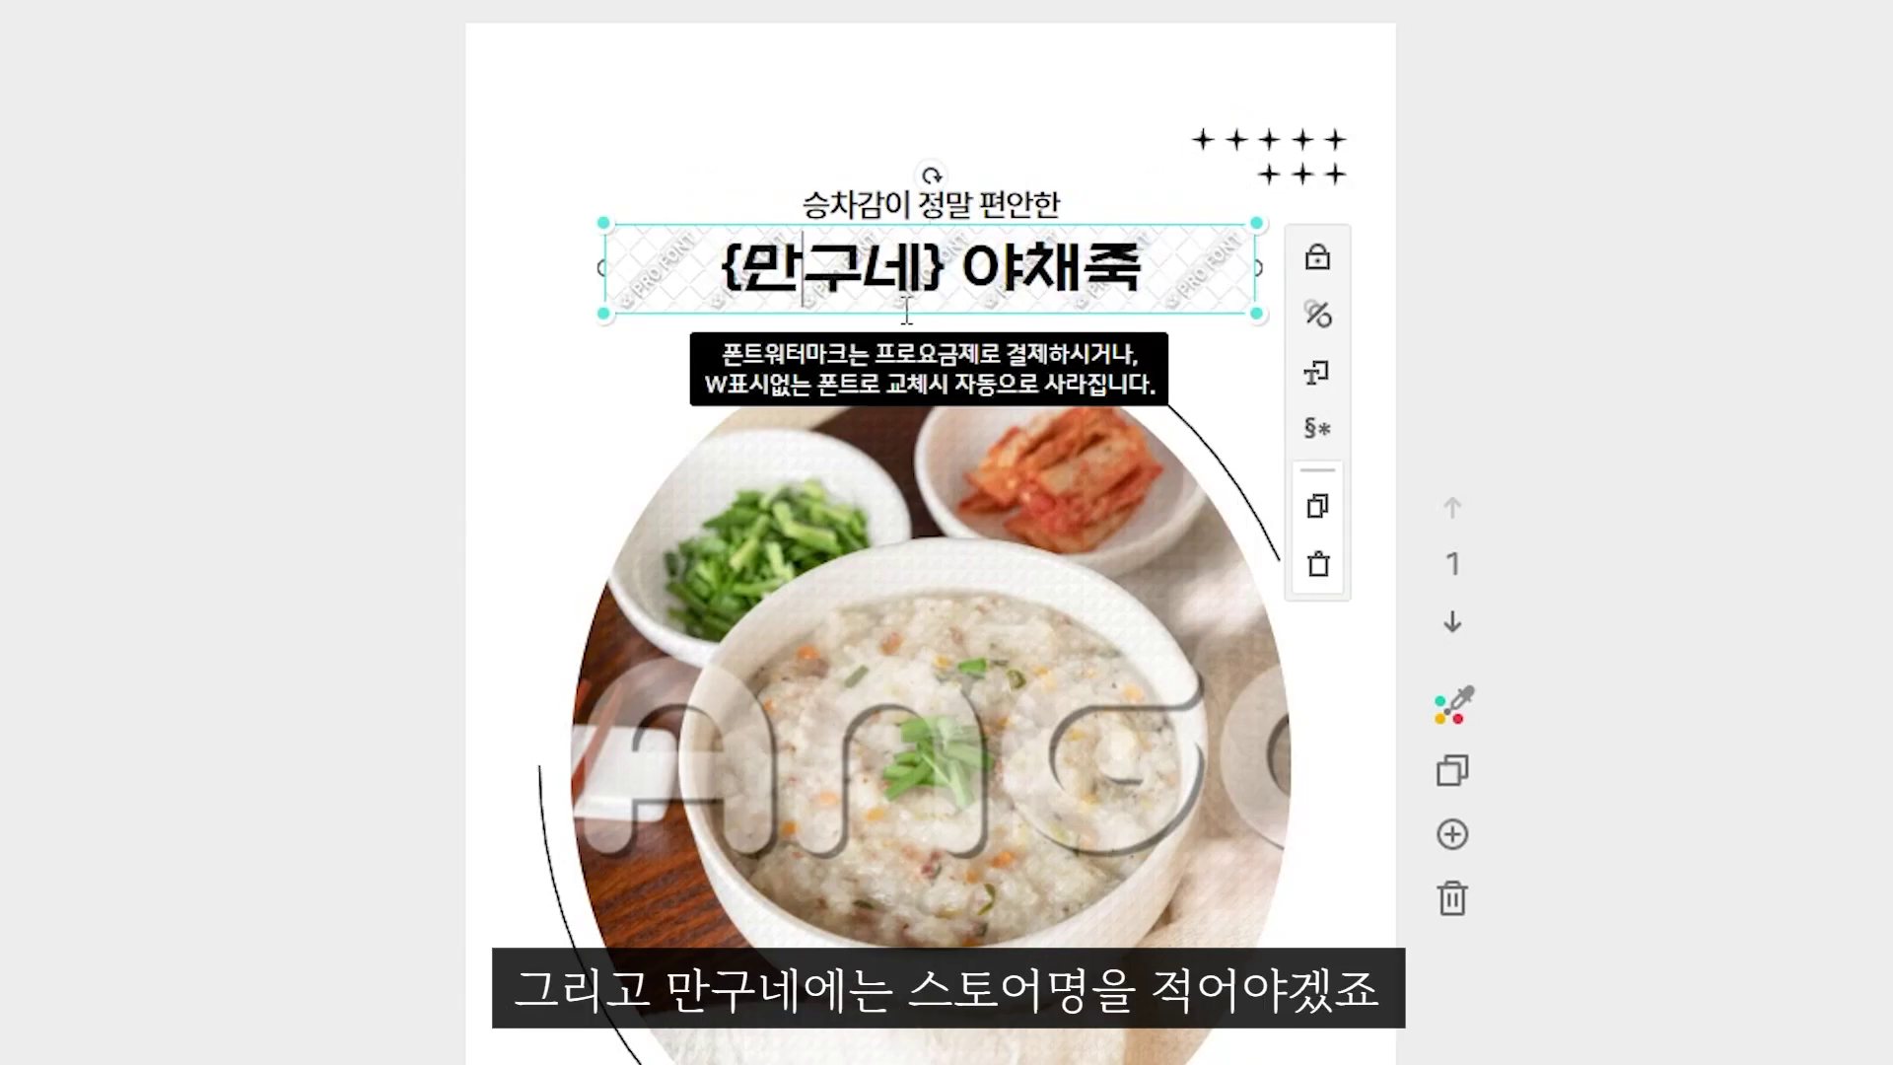
pyautogui.hotkey('shift', 'Left')
pyautogui.hotkey('shift', 'Left')
pyautogui.hotkey('shift', 'Left')
pyautogui.write('스토어명')
pyautogui.press('Right')
pyautogui.press('Right')
pyautogui.hotkey('shift', 'Right')
pyautogui.hotkey('shift', 'Right')
pyautogui.hotkey('shift', 'Right')
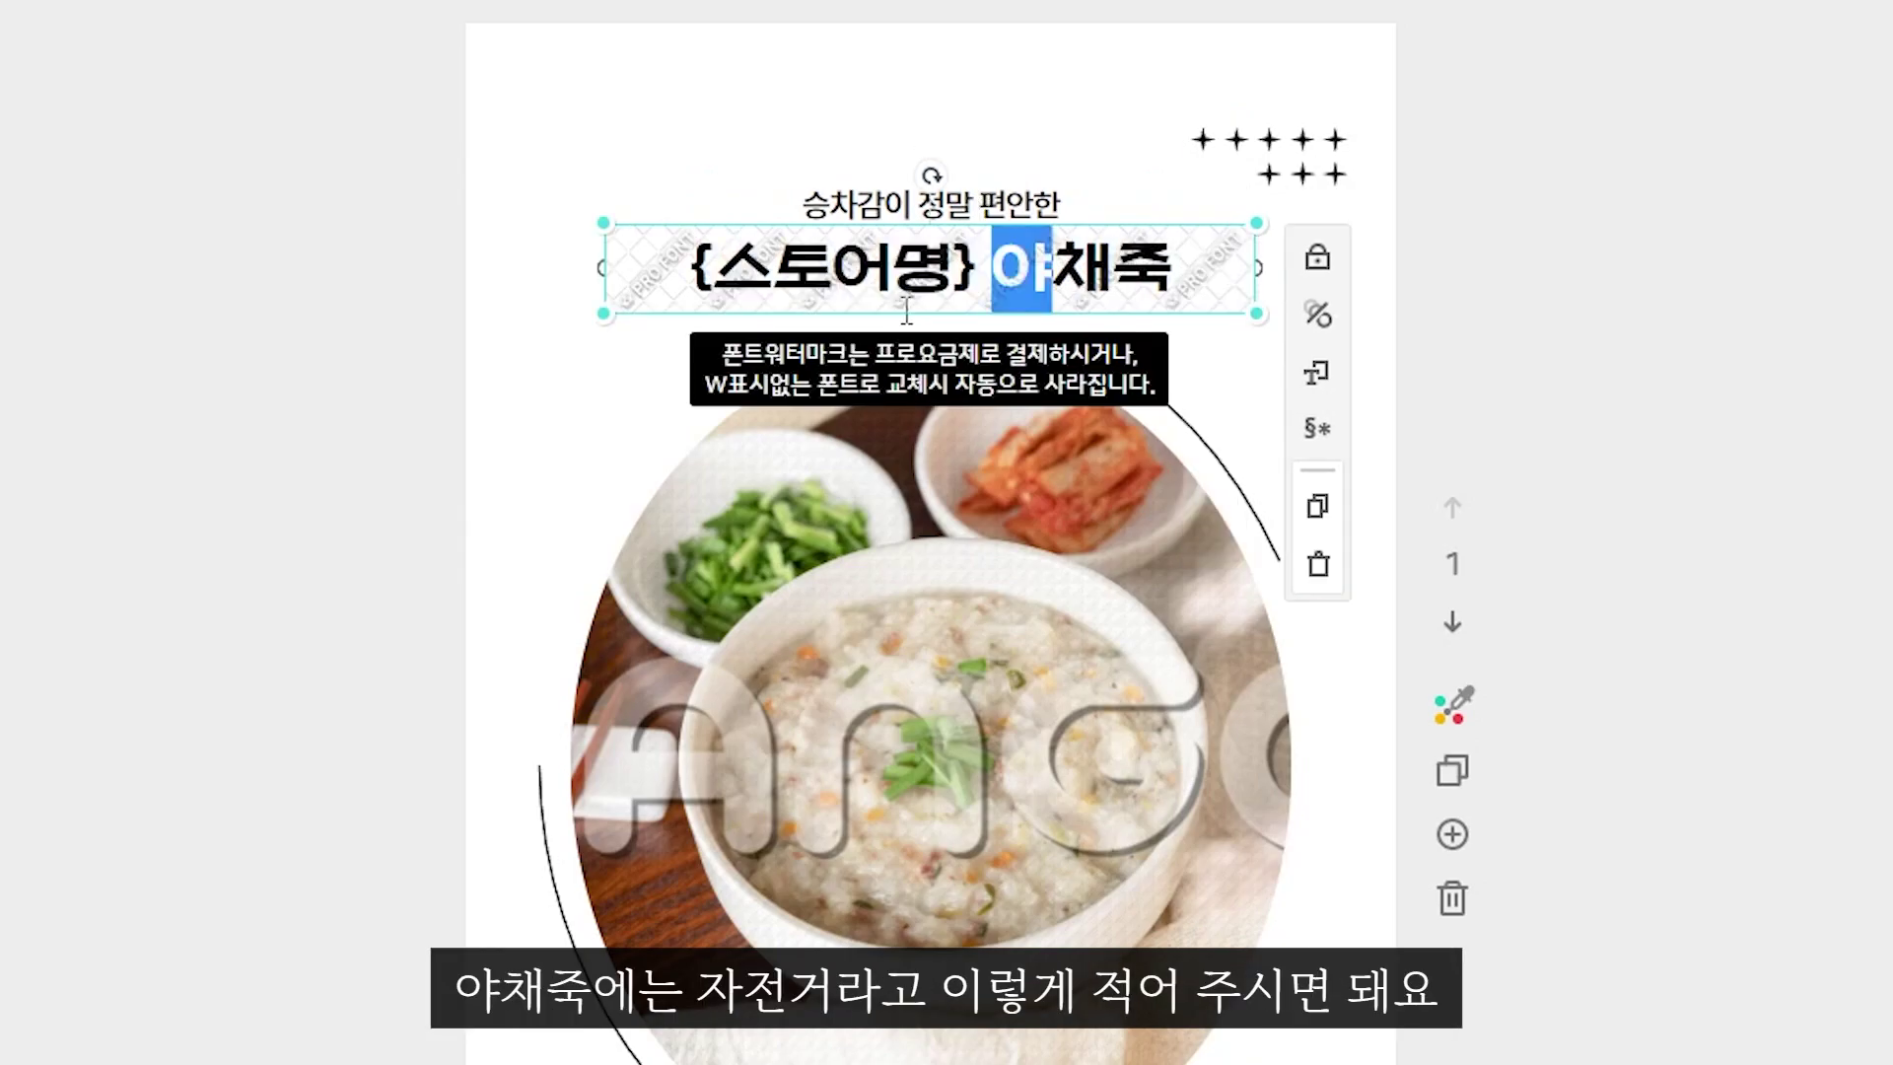
pyautogui.write('자저전거')
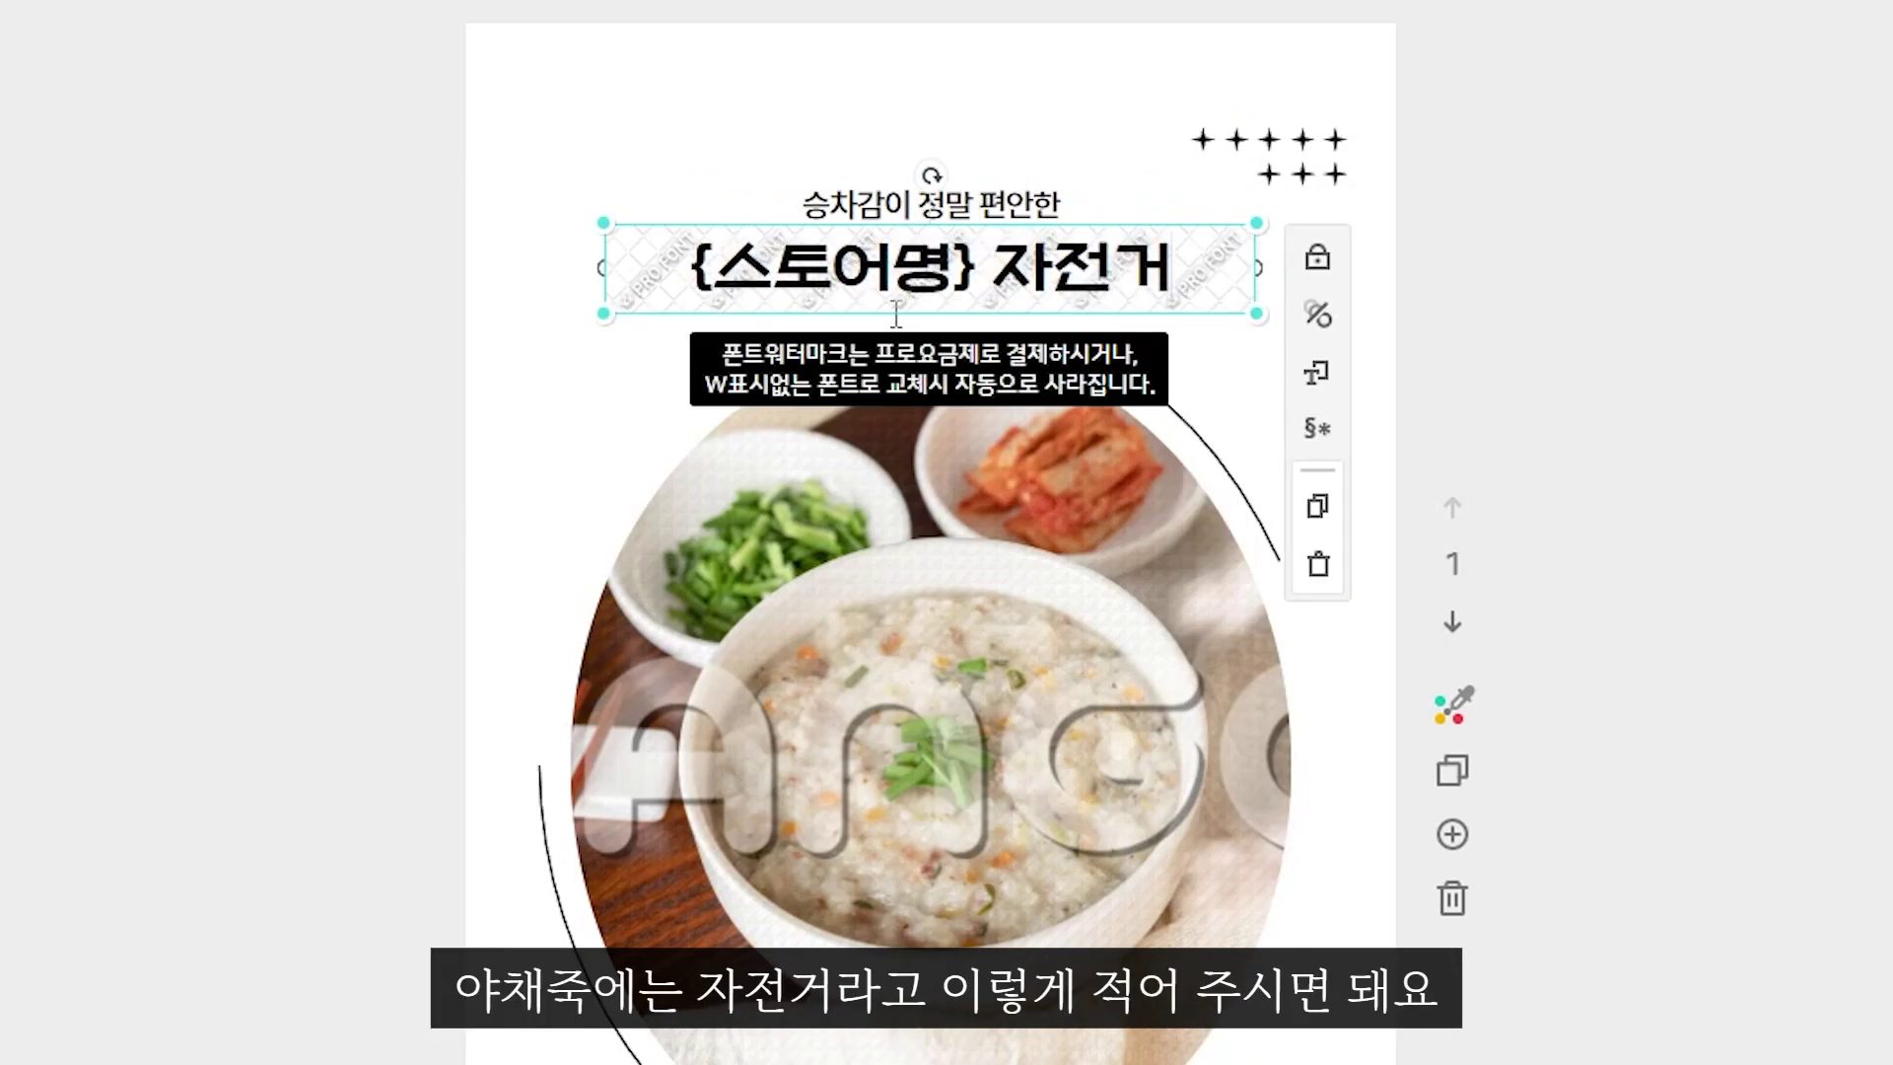
pyautogui.click(228, 354)
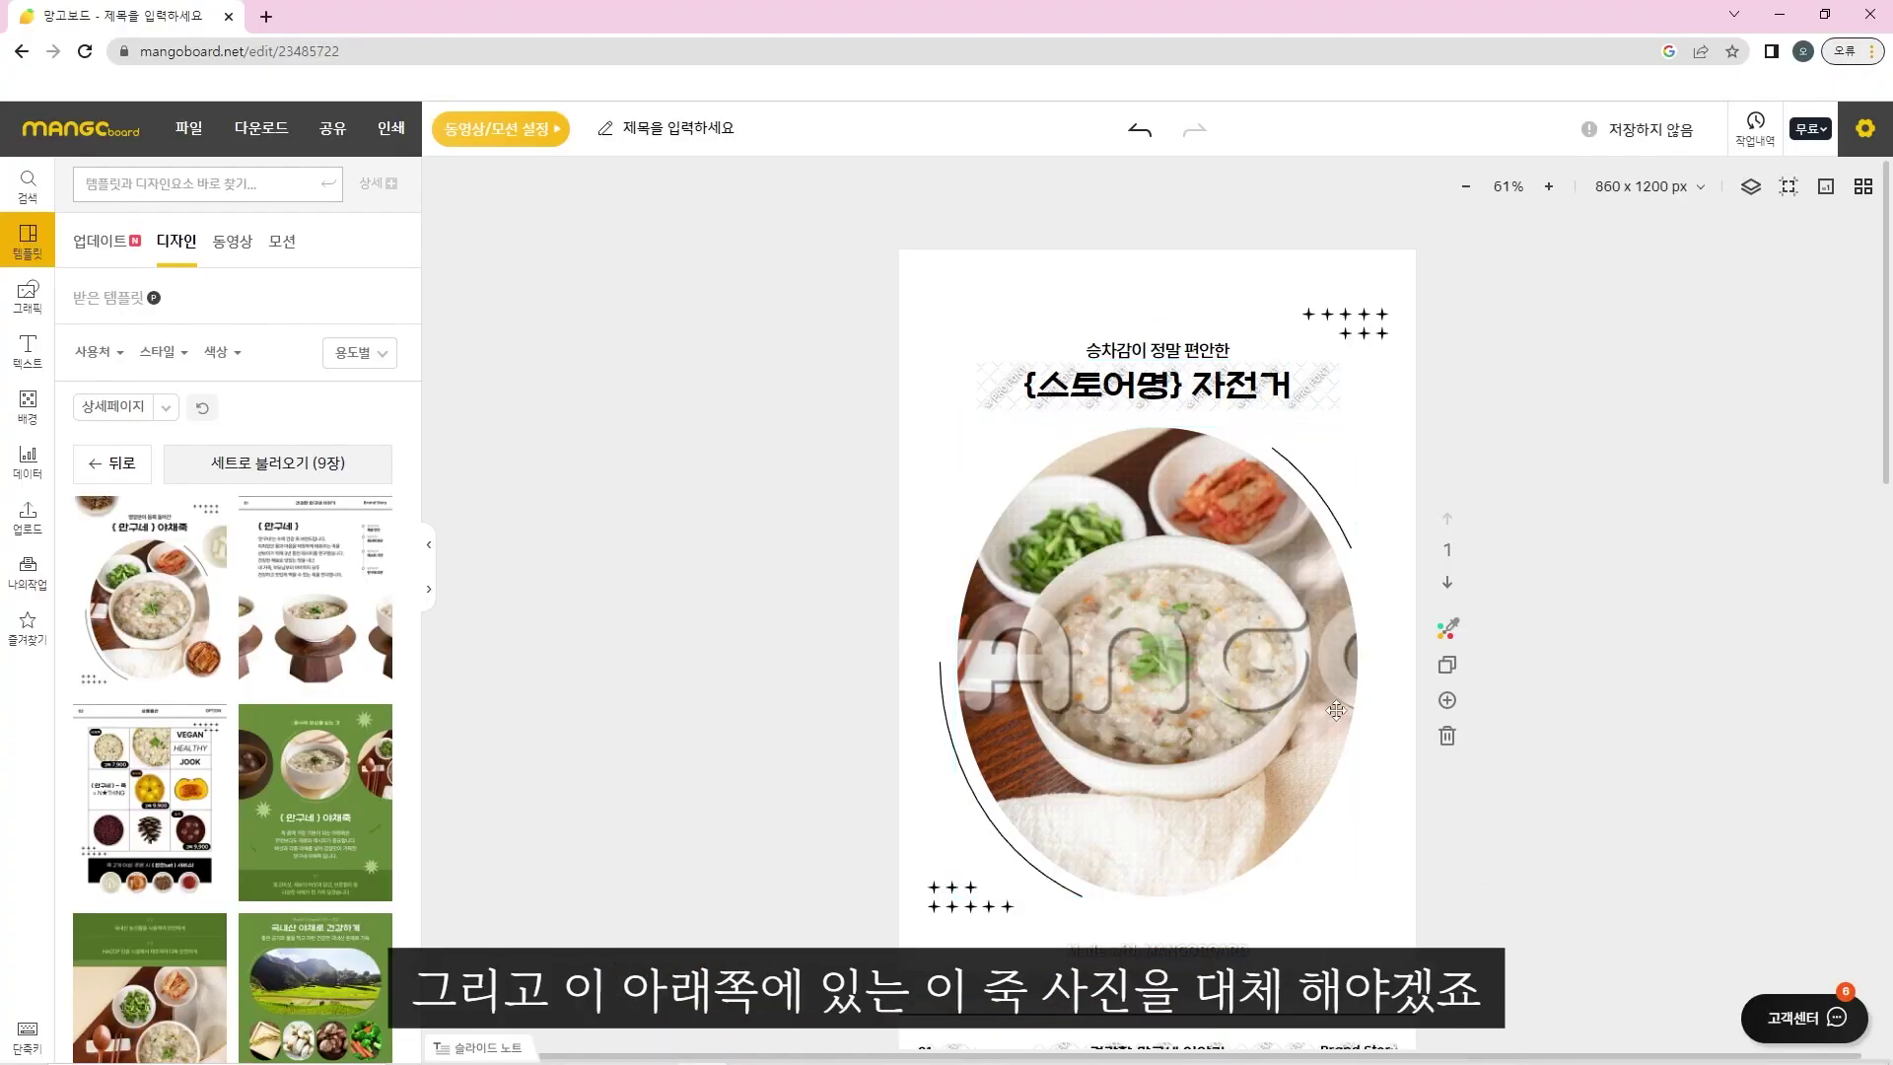
# Open the oval porridge photo's frame editing view to examine the full rectangular picture, and leave it without changes.
pyautogui.scroll(-1, 760, 684)
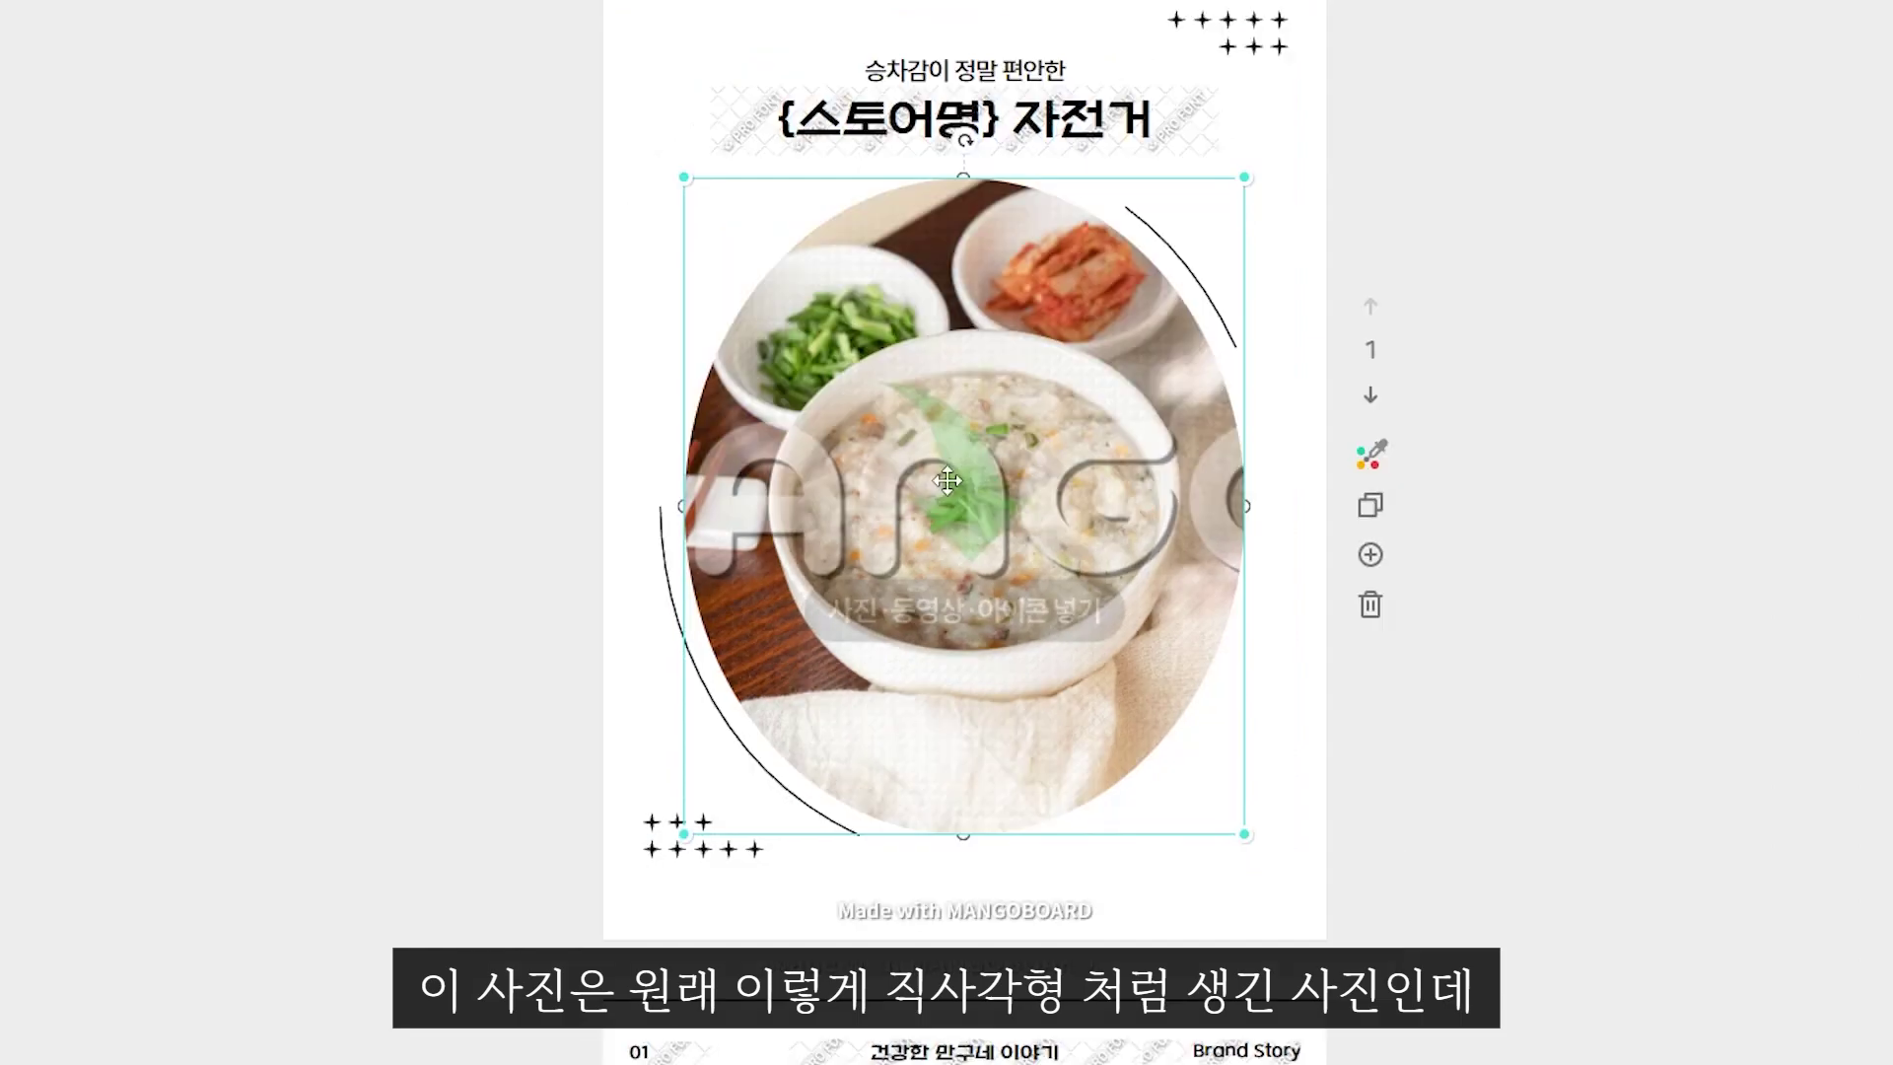
pyautogui.doubleClick(907, 409)
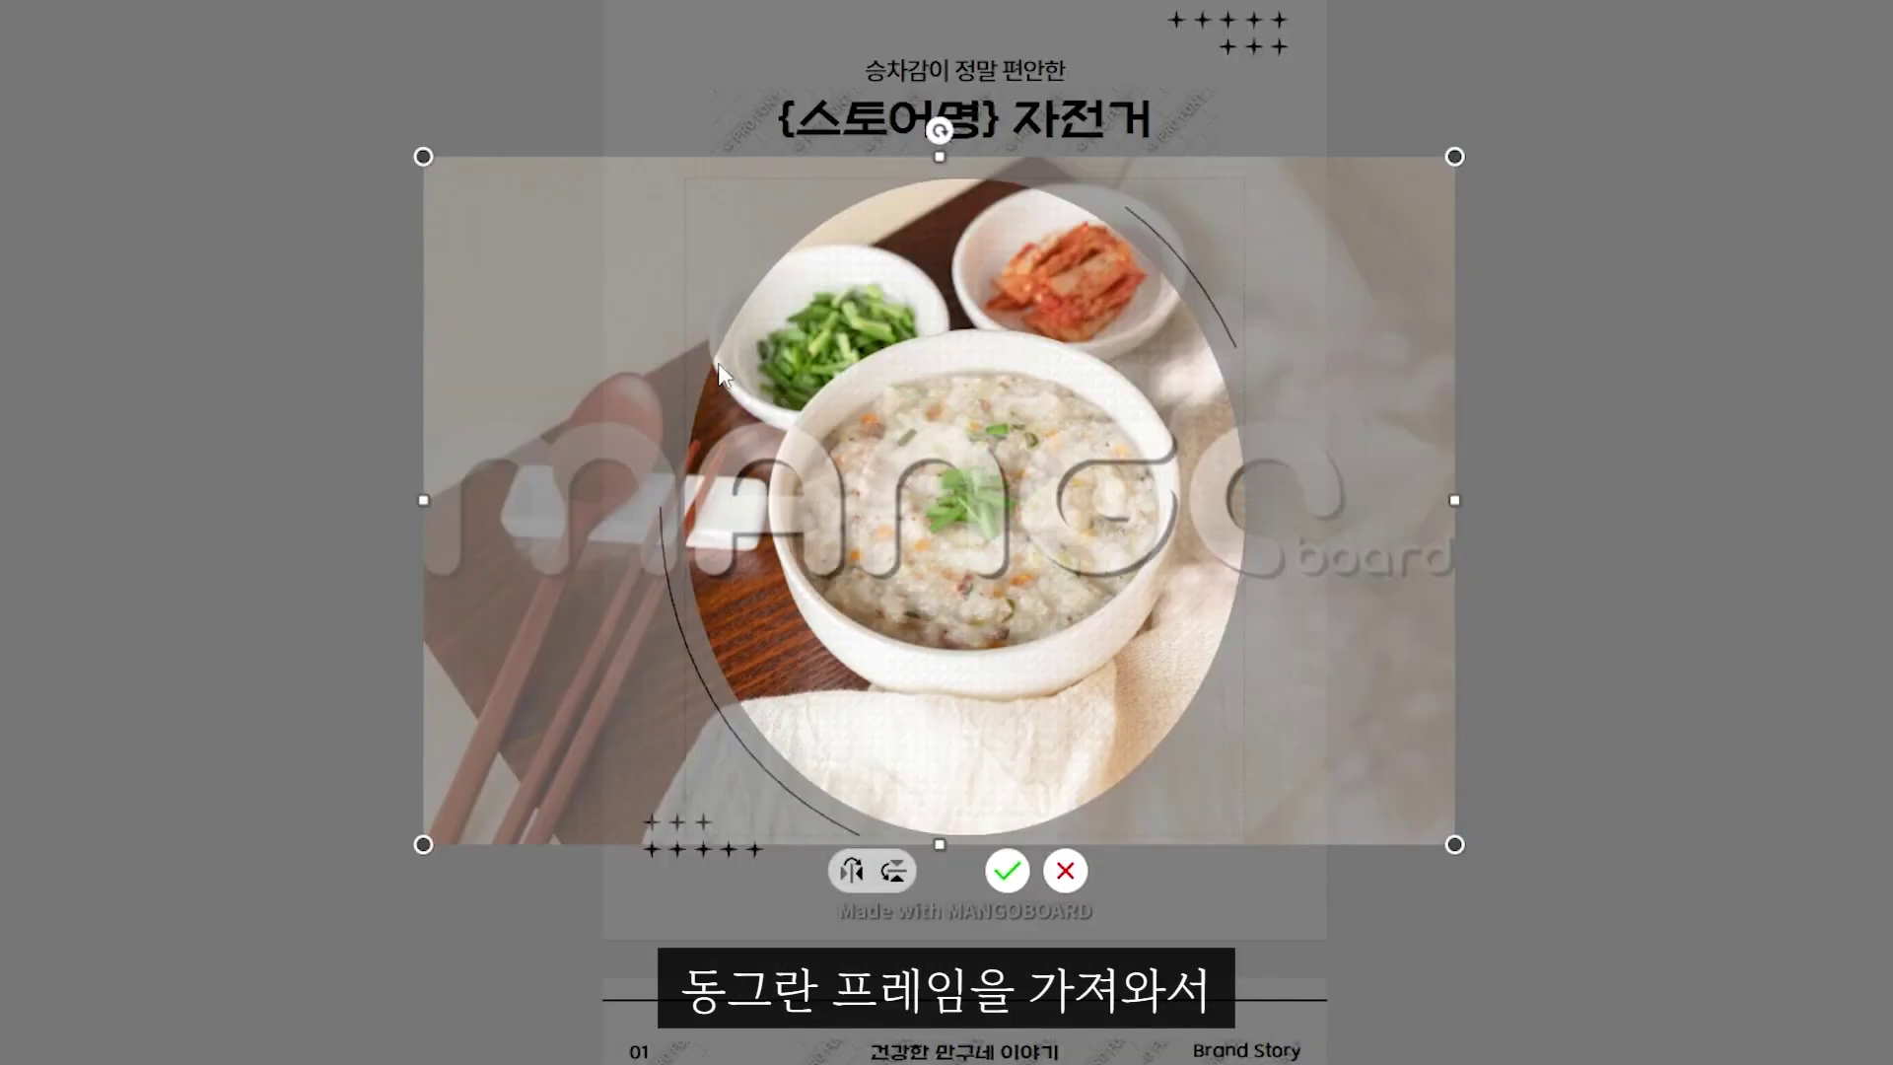
pyautogui.click(383, 162)
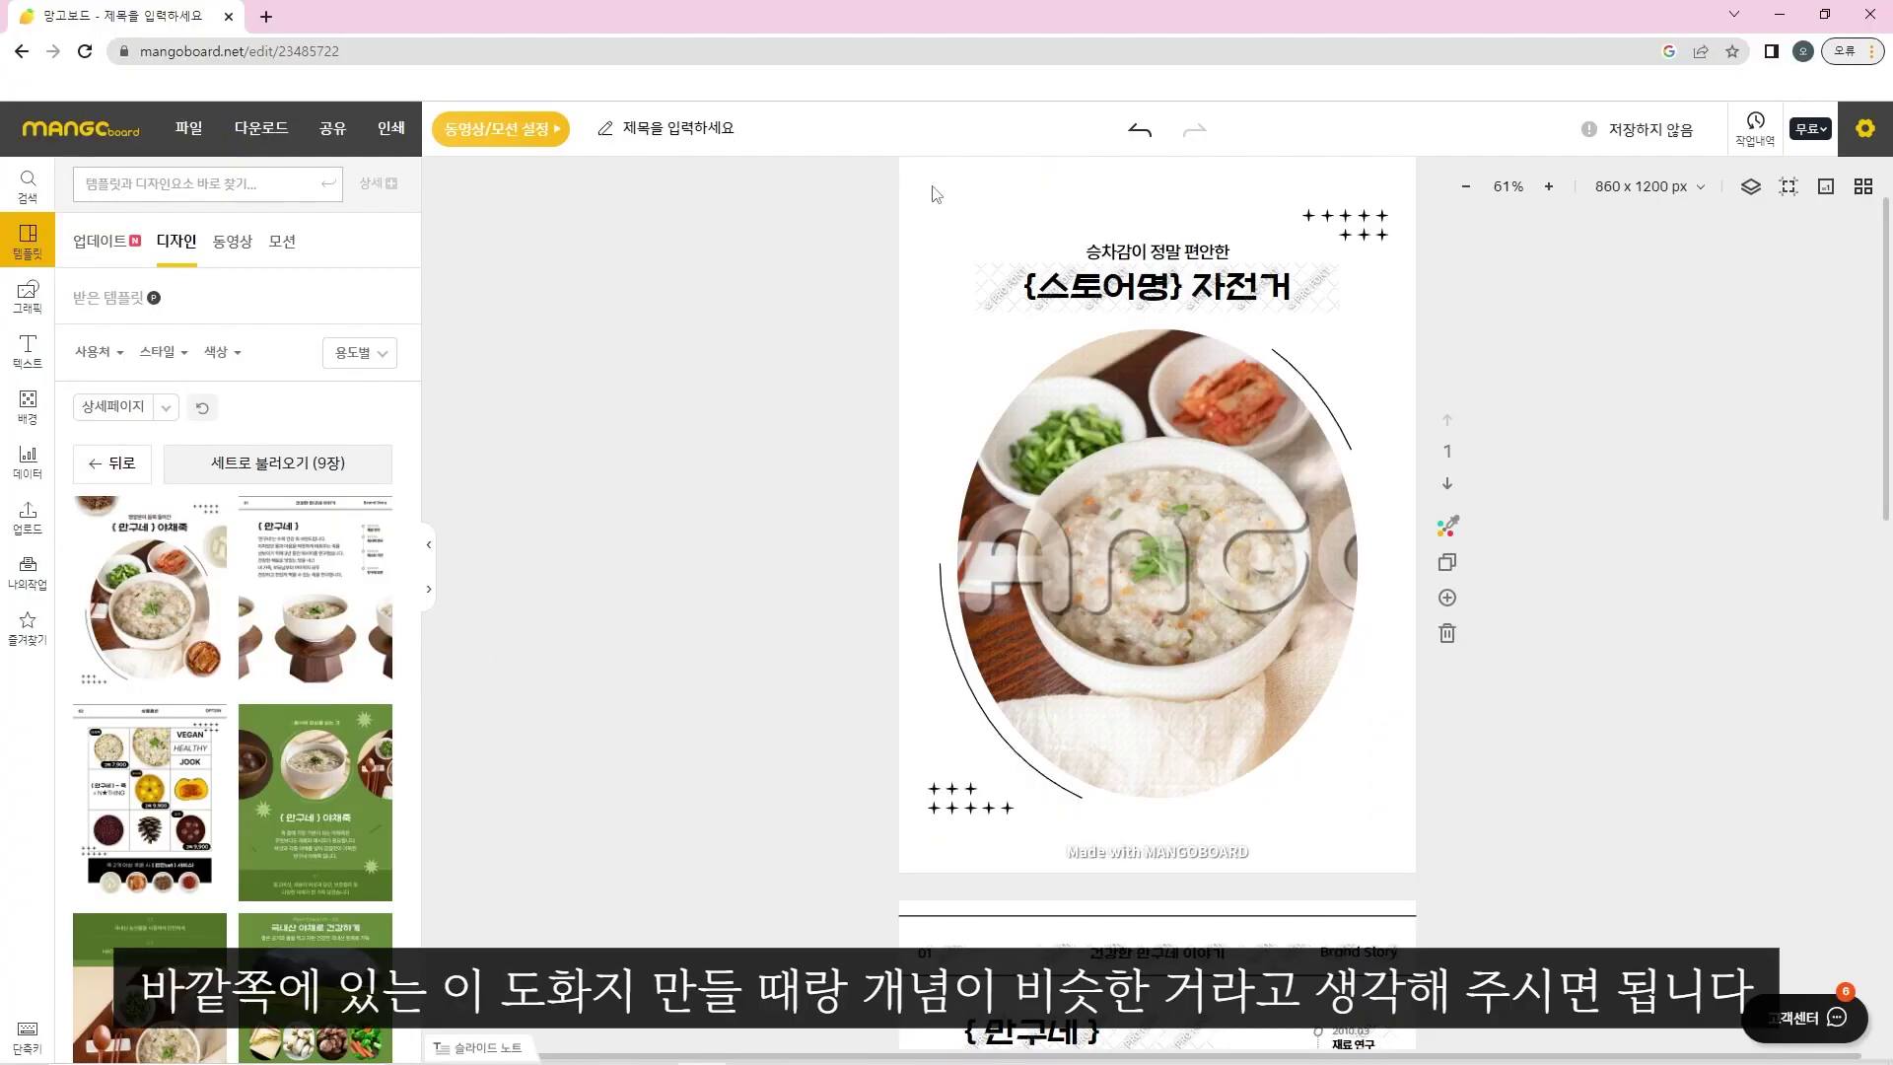
pyautogui.click(935, 194)
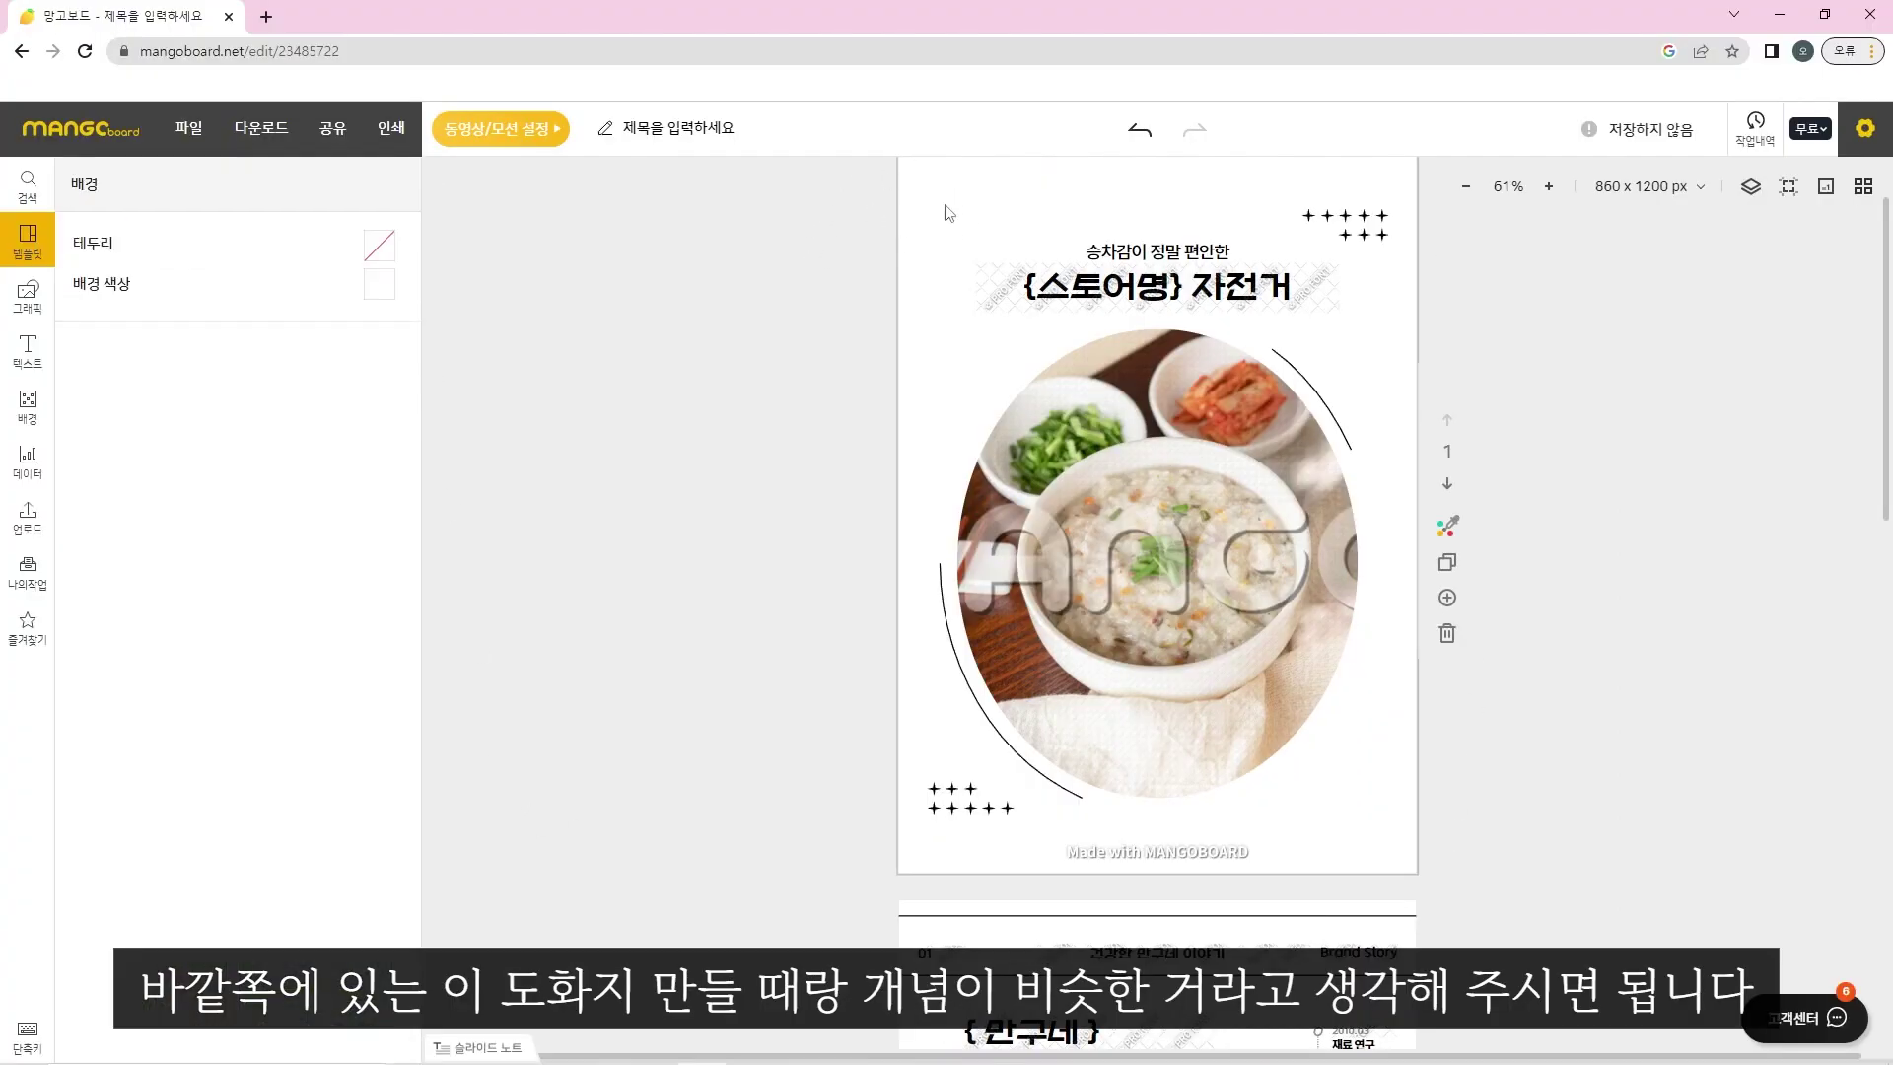
pyautogui.click(779, 462)
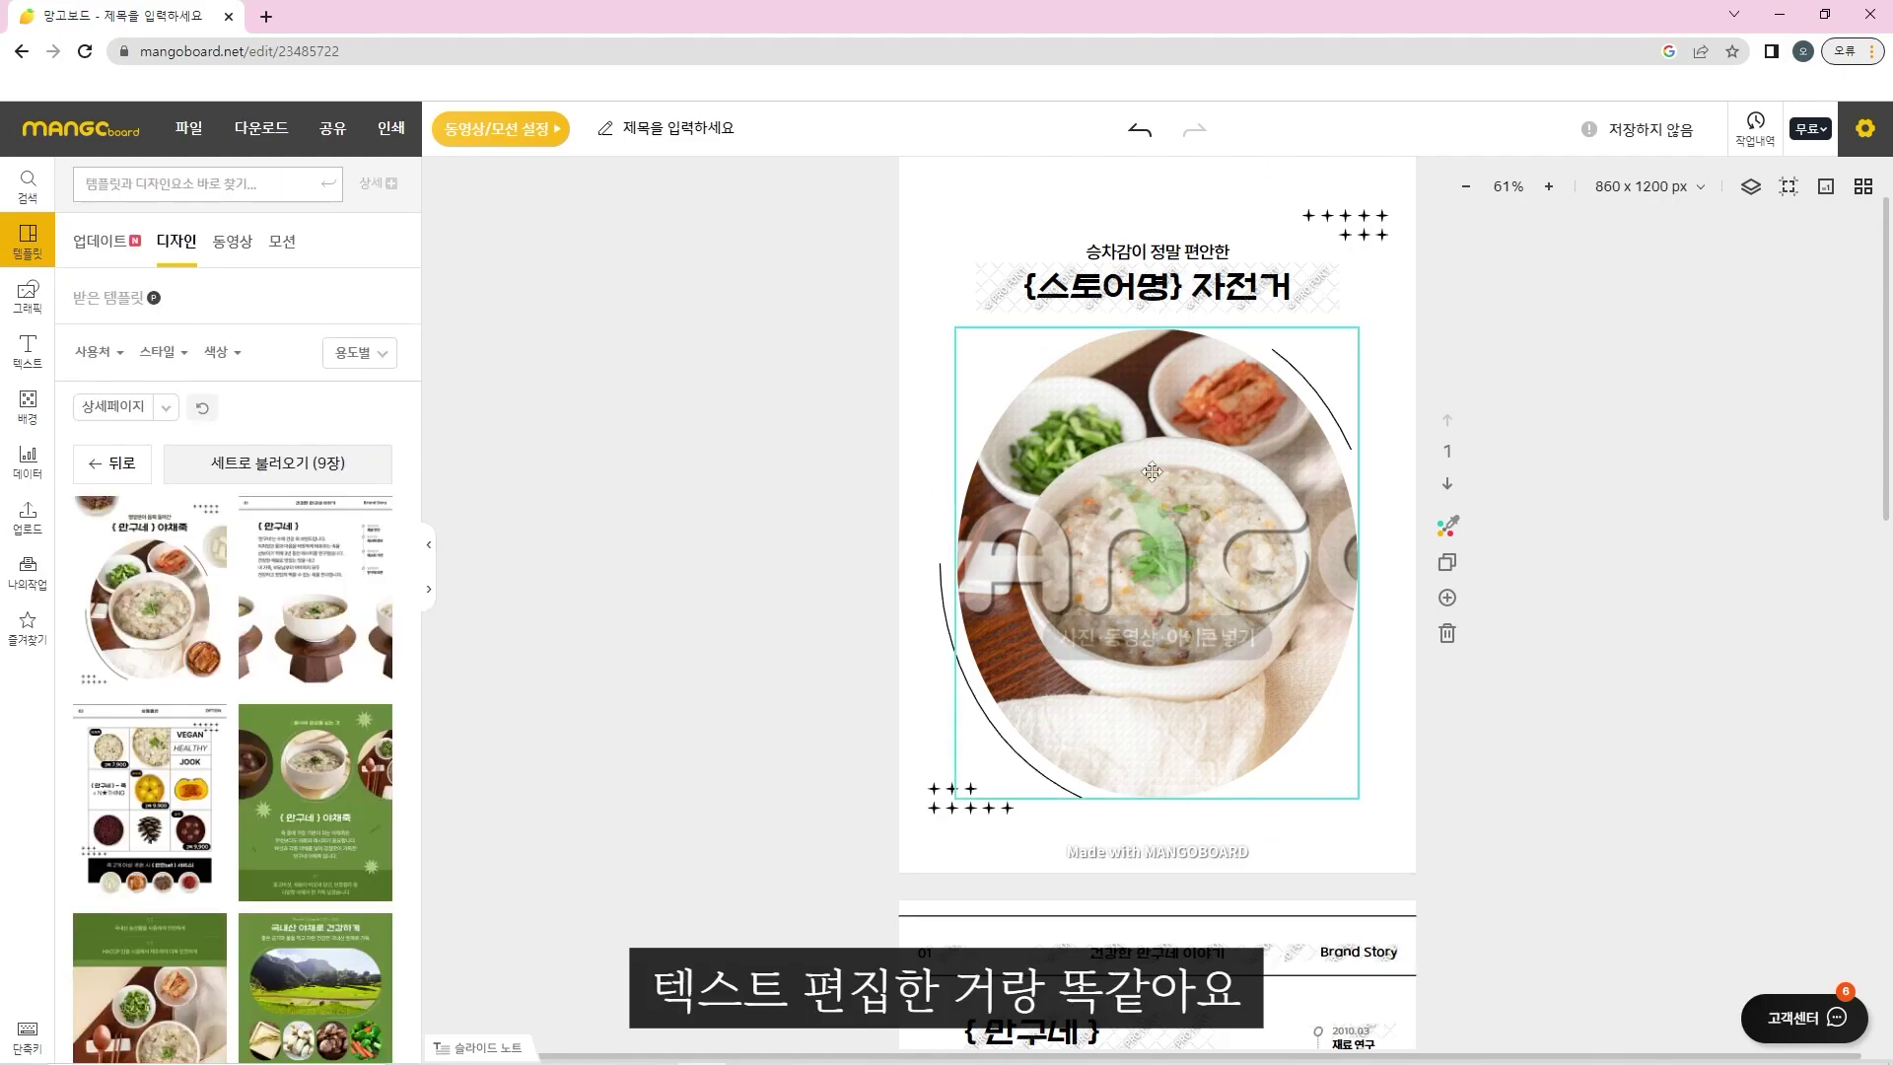
# Shift the porridge photo slightly right and down inside its oval frame and apply it, and move the frame itself slightly right and down on slide 1.
pyautogui.doubleClick(972, 491)
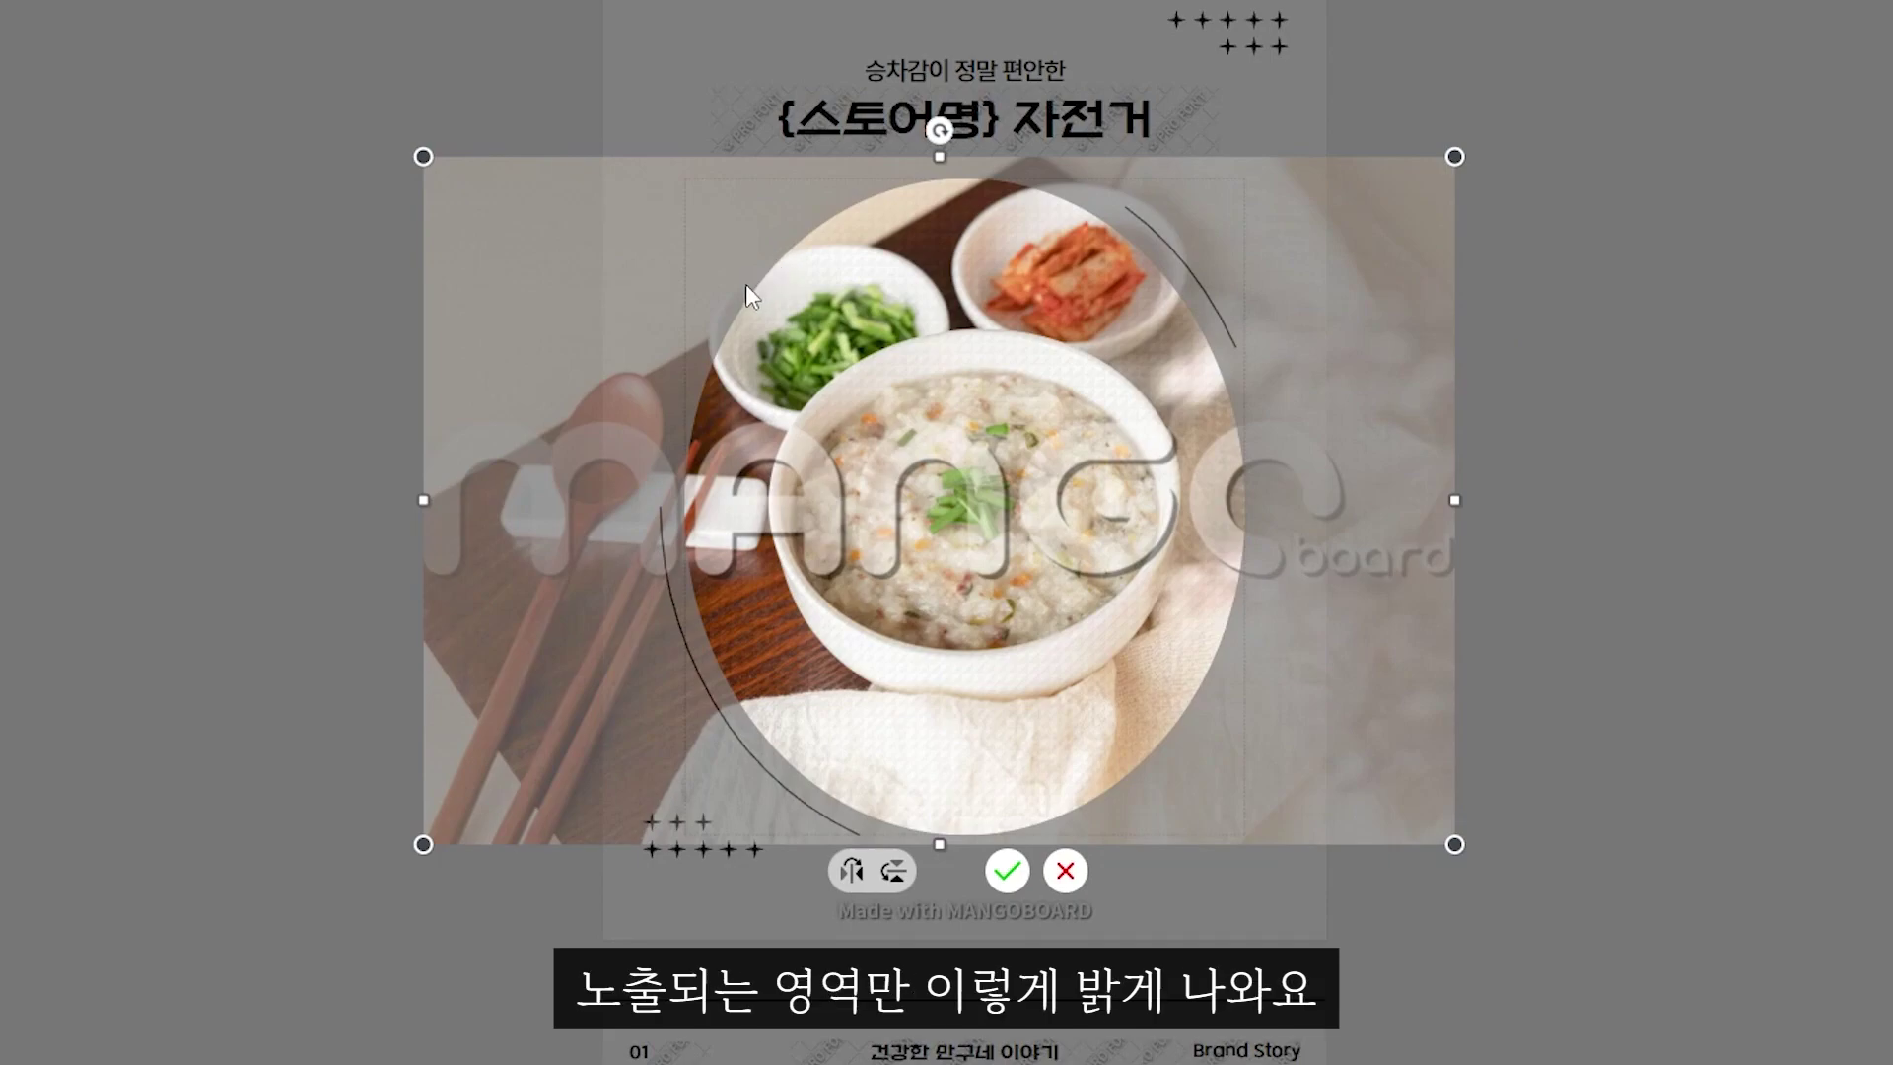
pyautogui.moveTo(896, 467)
pyautogui.mouseDown()
pyautogui.moveTo(837, 465)
pyautogui.moveTo(904, 475)
pyautogui.mouseUp()
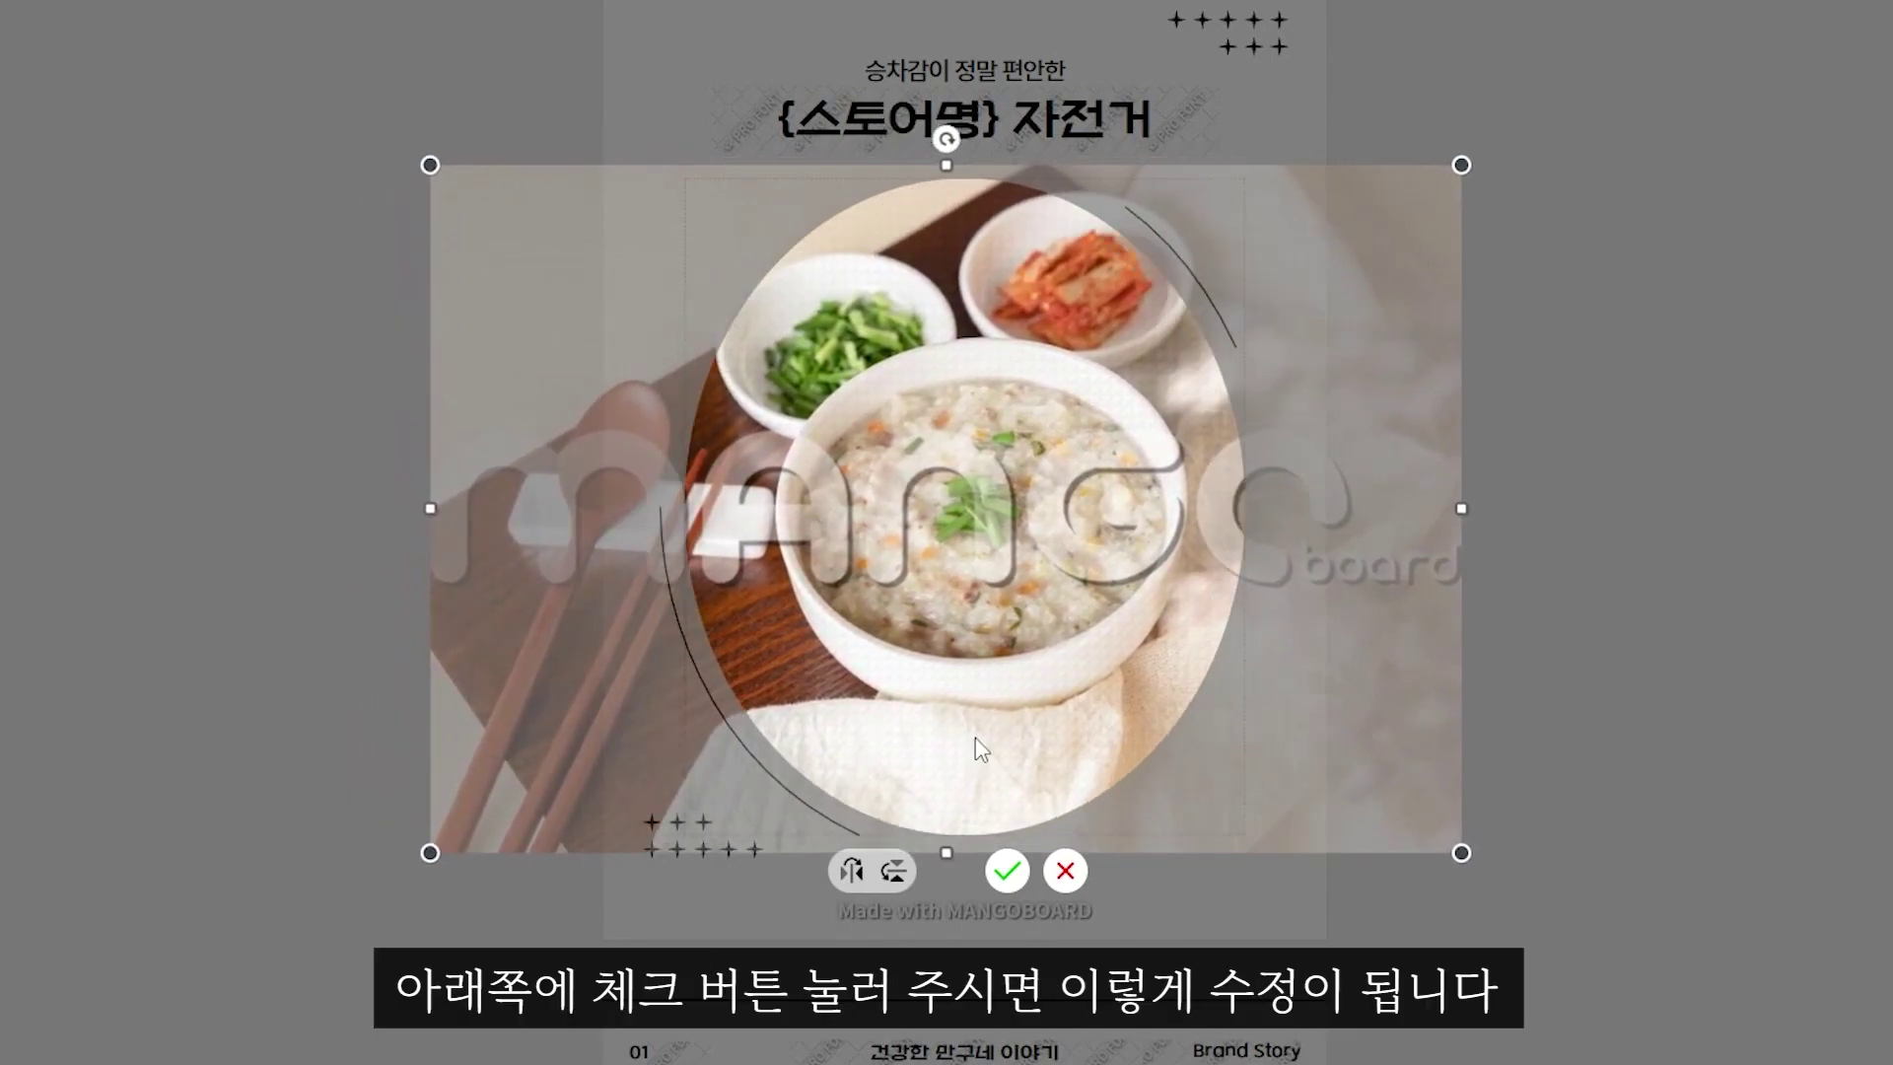
pyautogui.click(1006, 874)
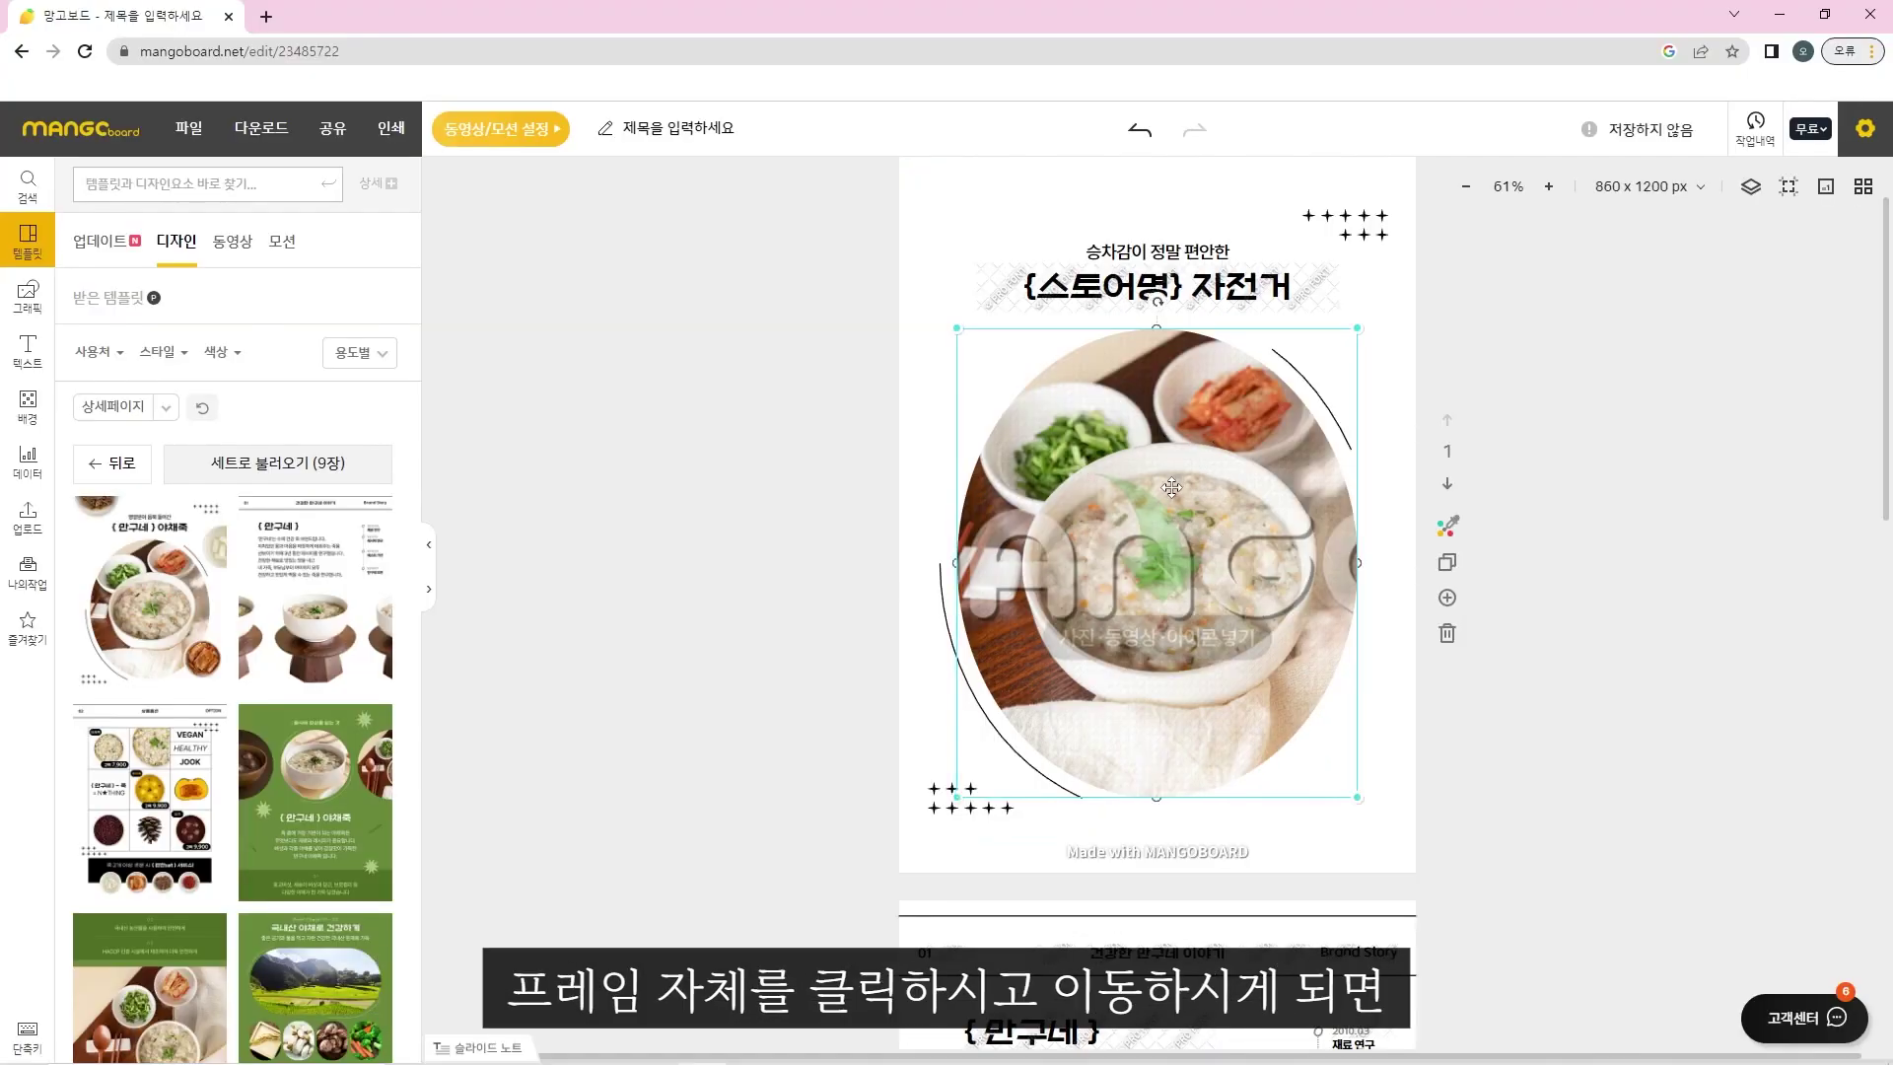
pyautogui.click(1175, 488)
pyautogui.moveTo(1111, 532); pyautogui.dragTo(1146, 503)
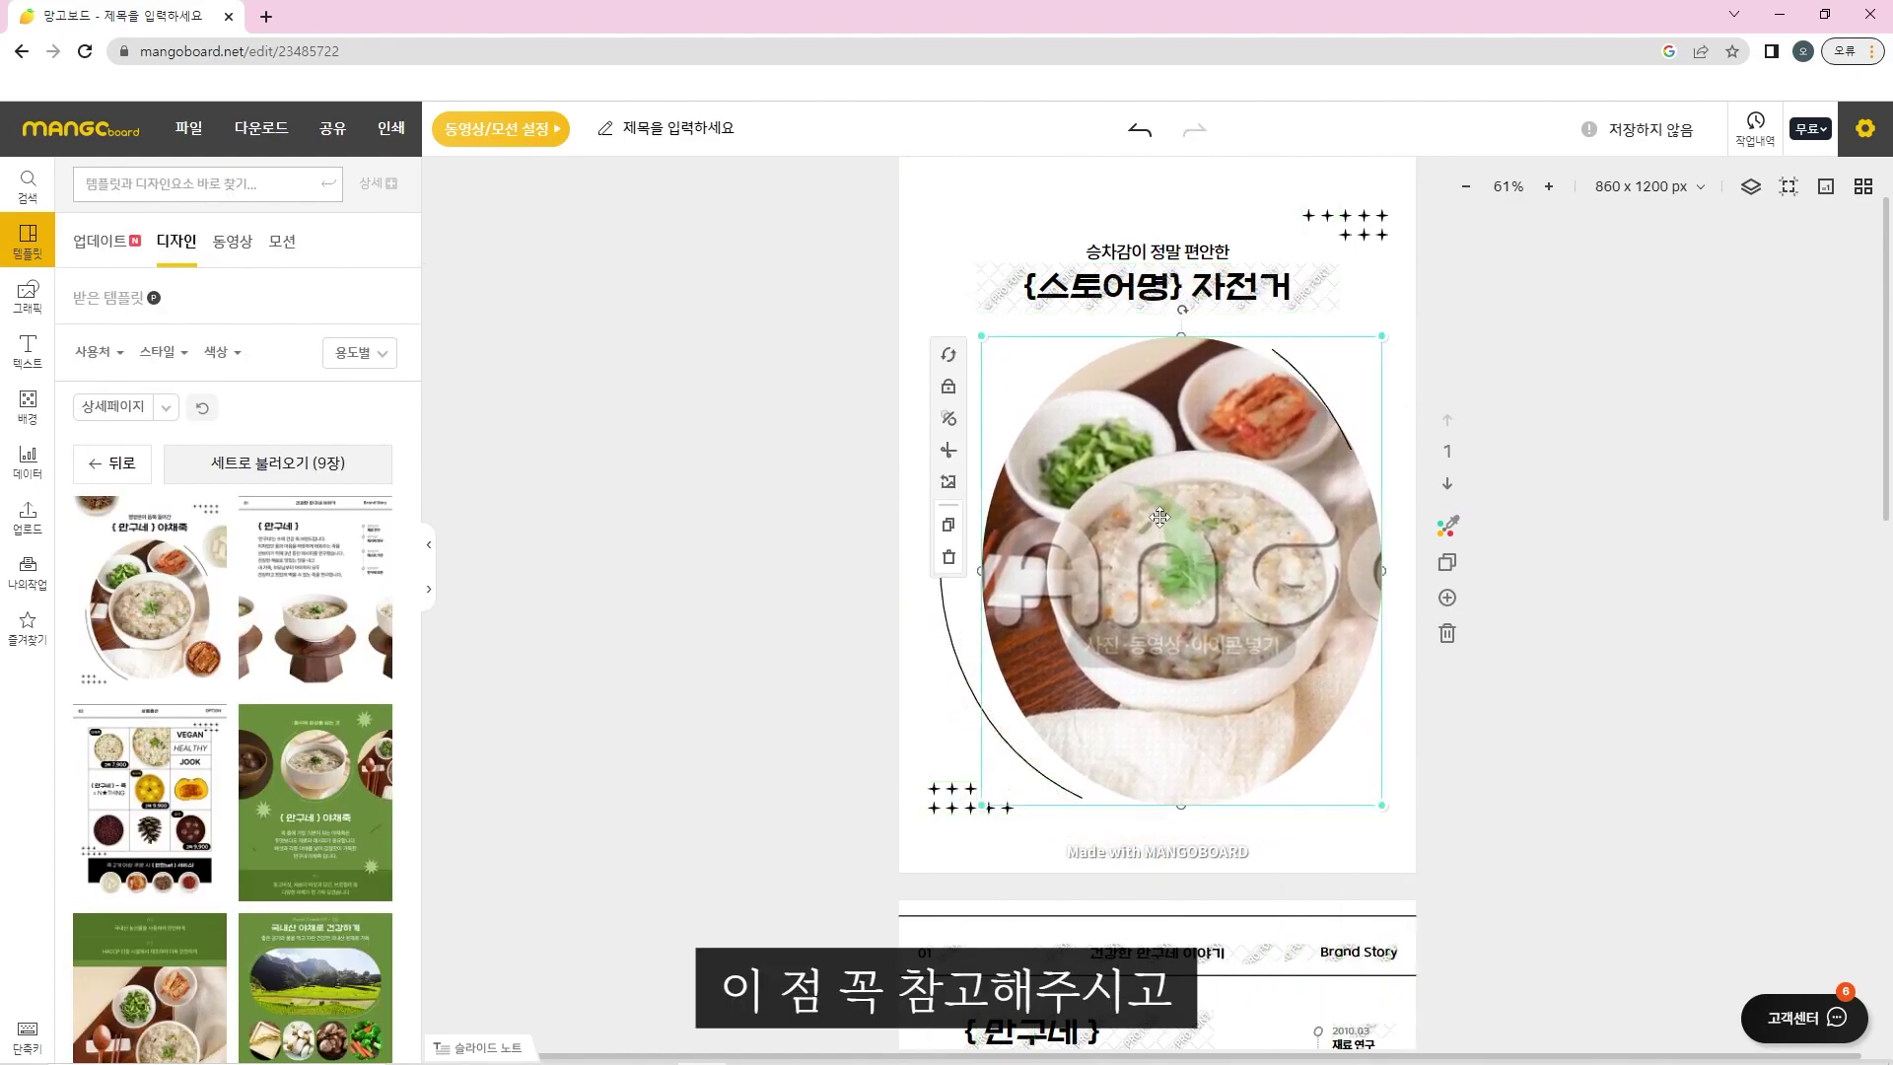
# Add the uploaded photo of the bicycle by the white building to slide 1 and place it in the oval frame over the porridge photo.
pyautogui.click(765, 625)
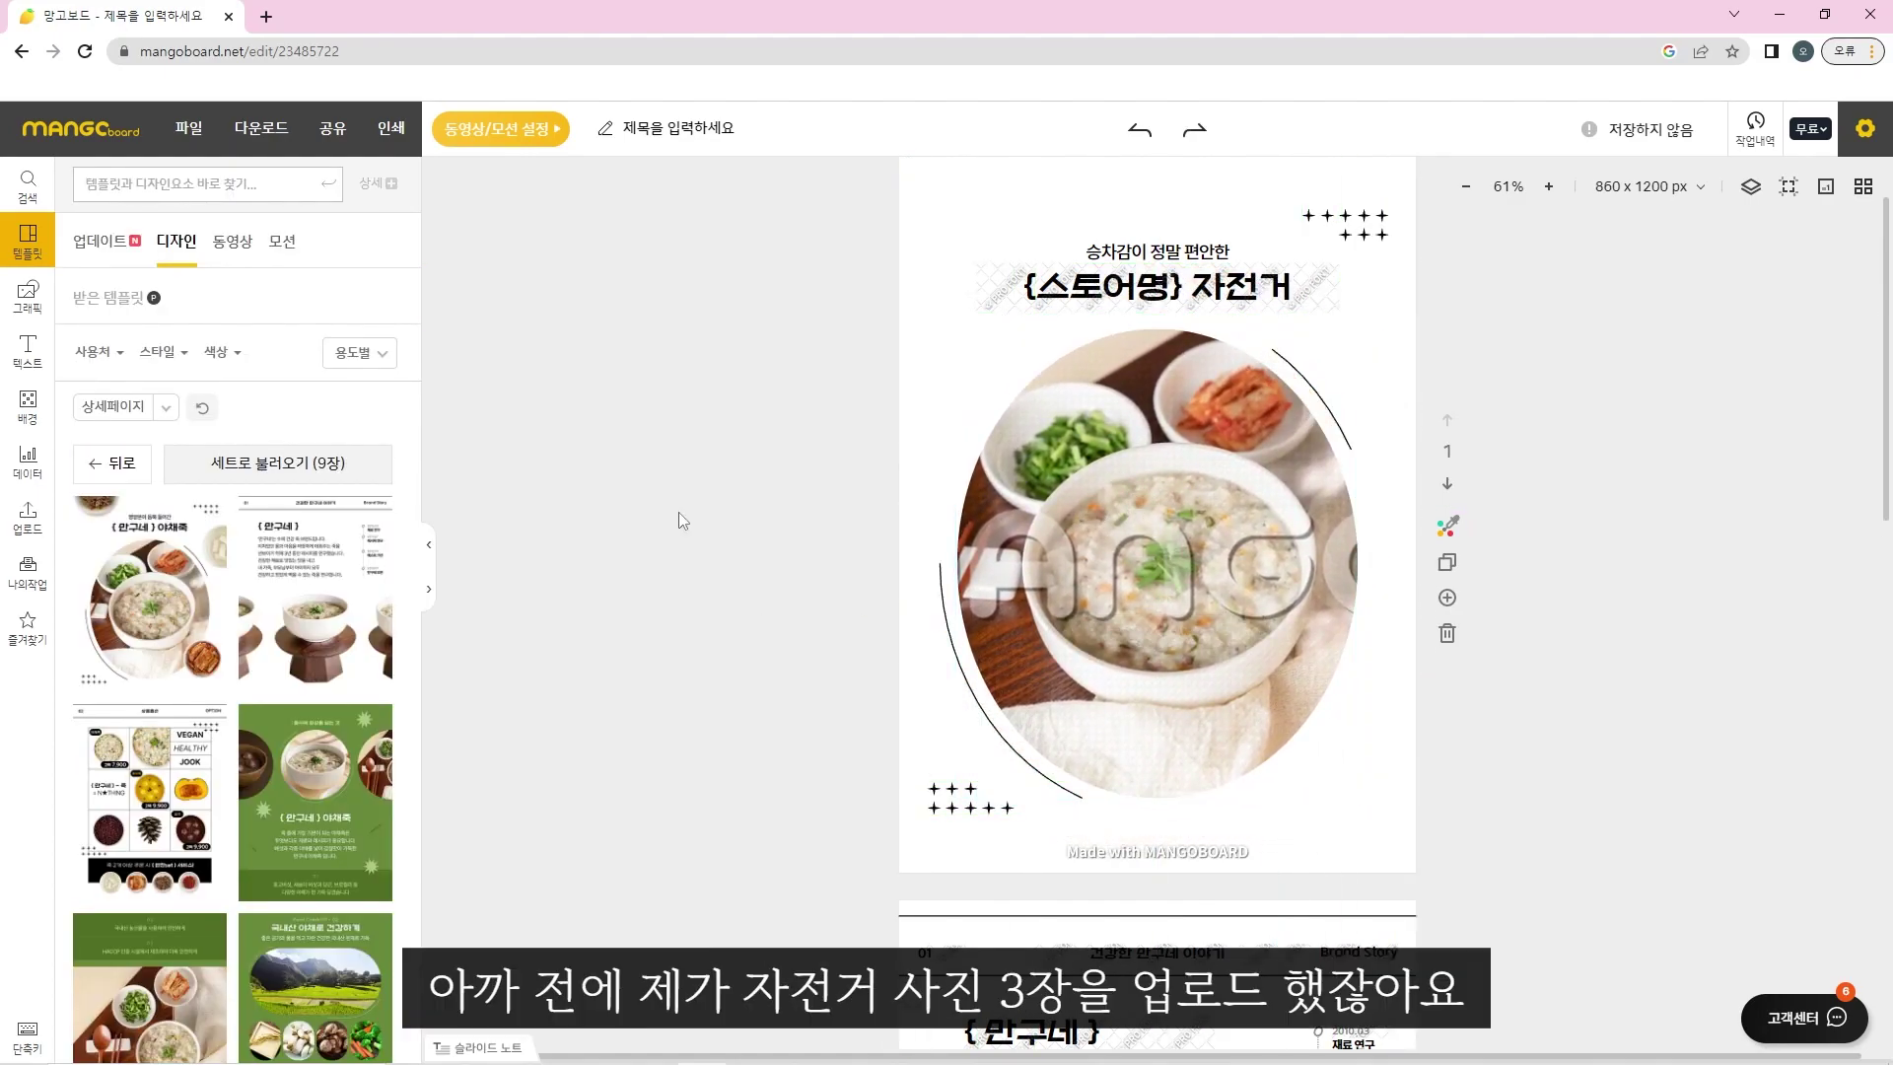
pyautogui.click(28, 518)
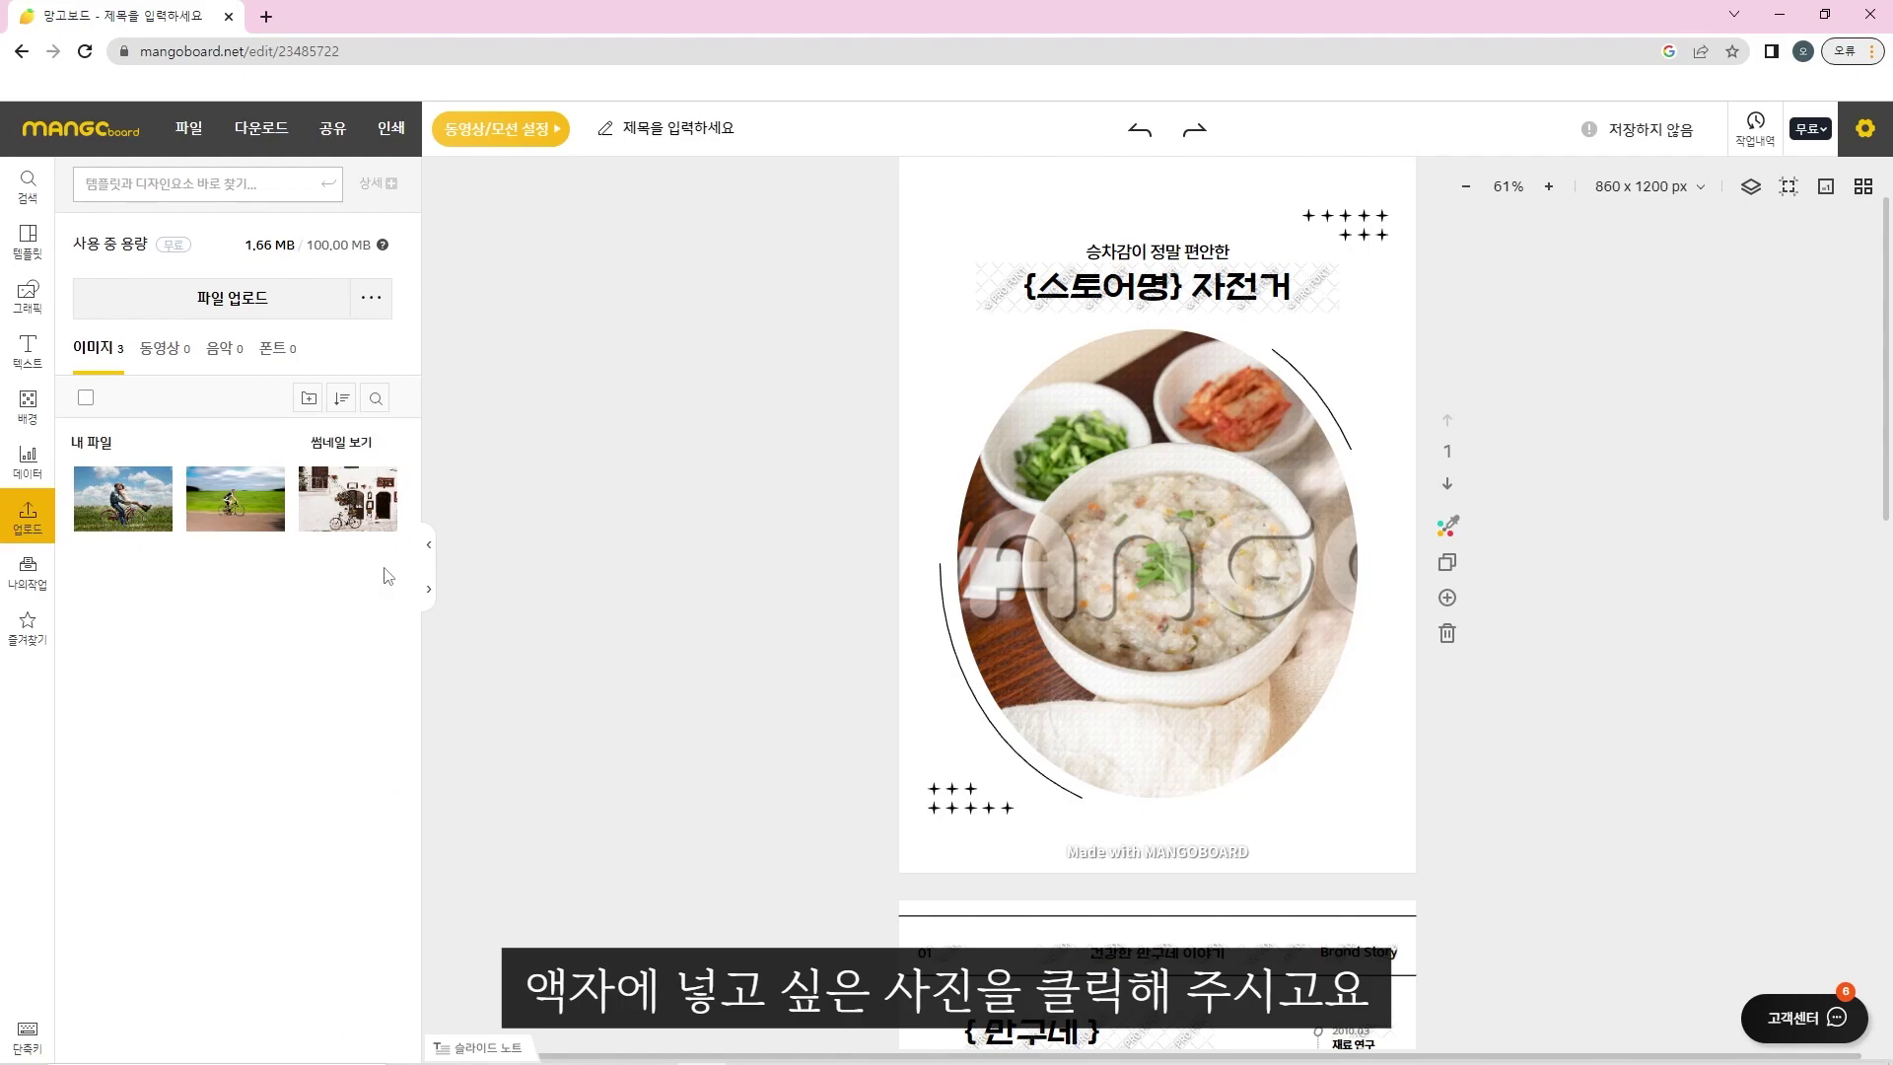
pyautogui.click(348, 498)
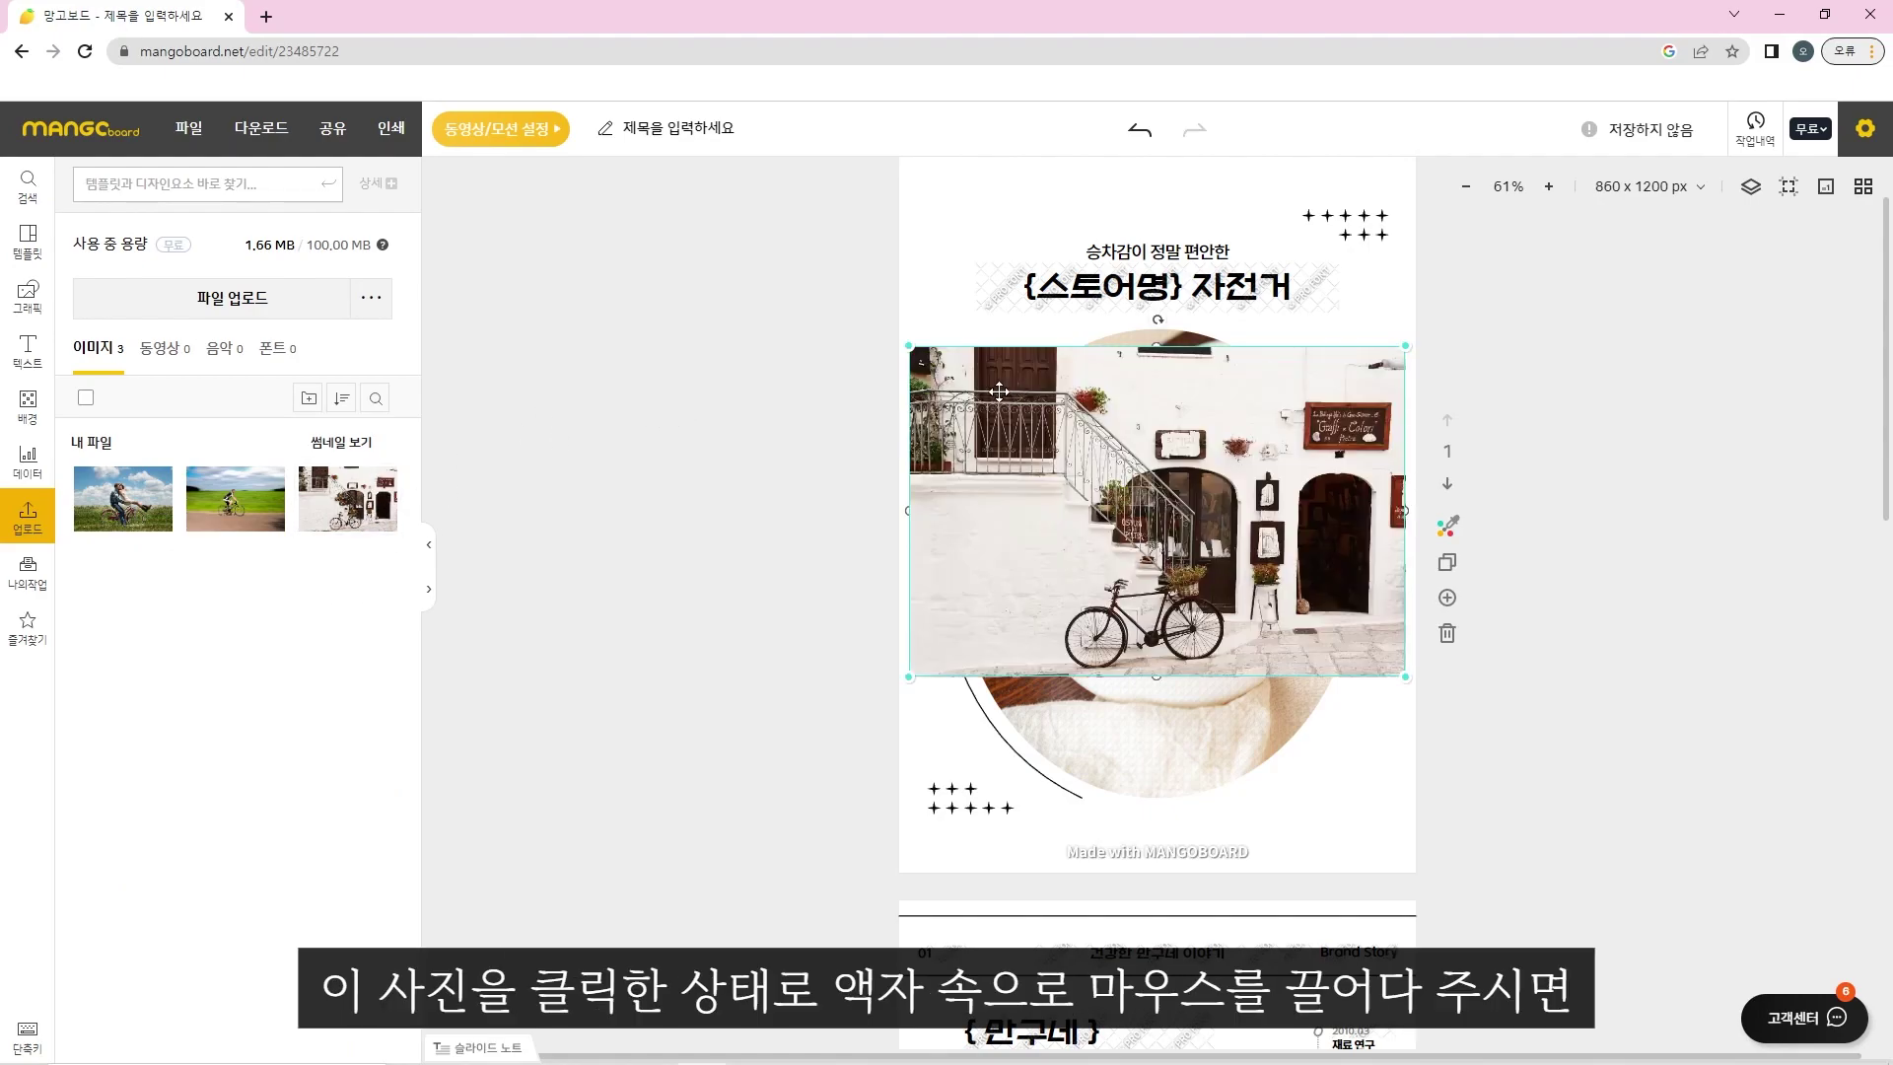
pyautogui.moveTo(992, 394); pyautogui.dragTo(1324, 331)
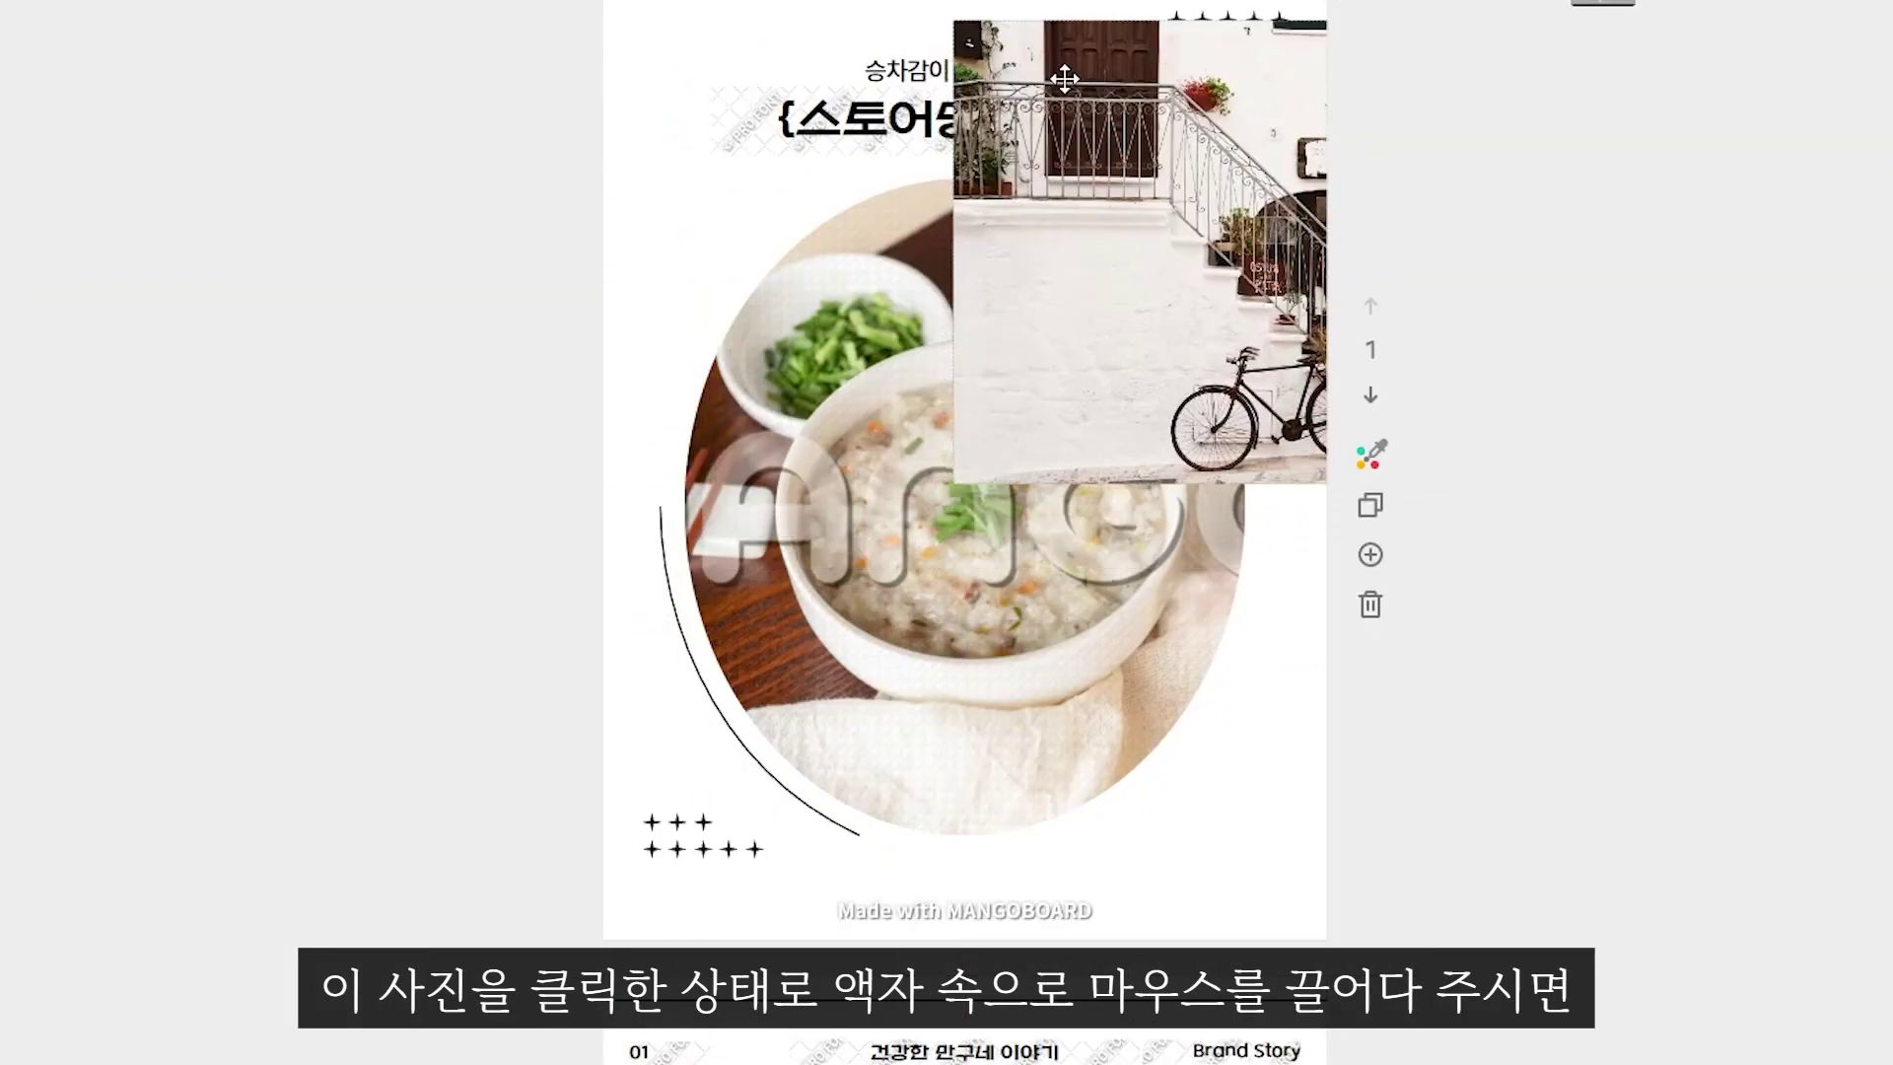
pyautogui.moveTo(1197, 182); pyautogui.dragTo(936, 414)
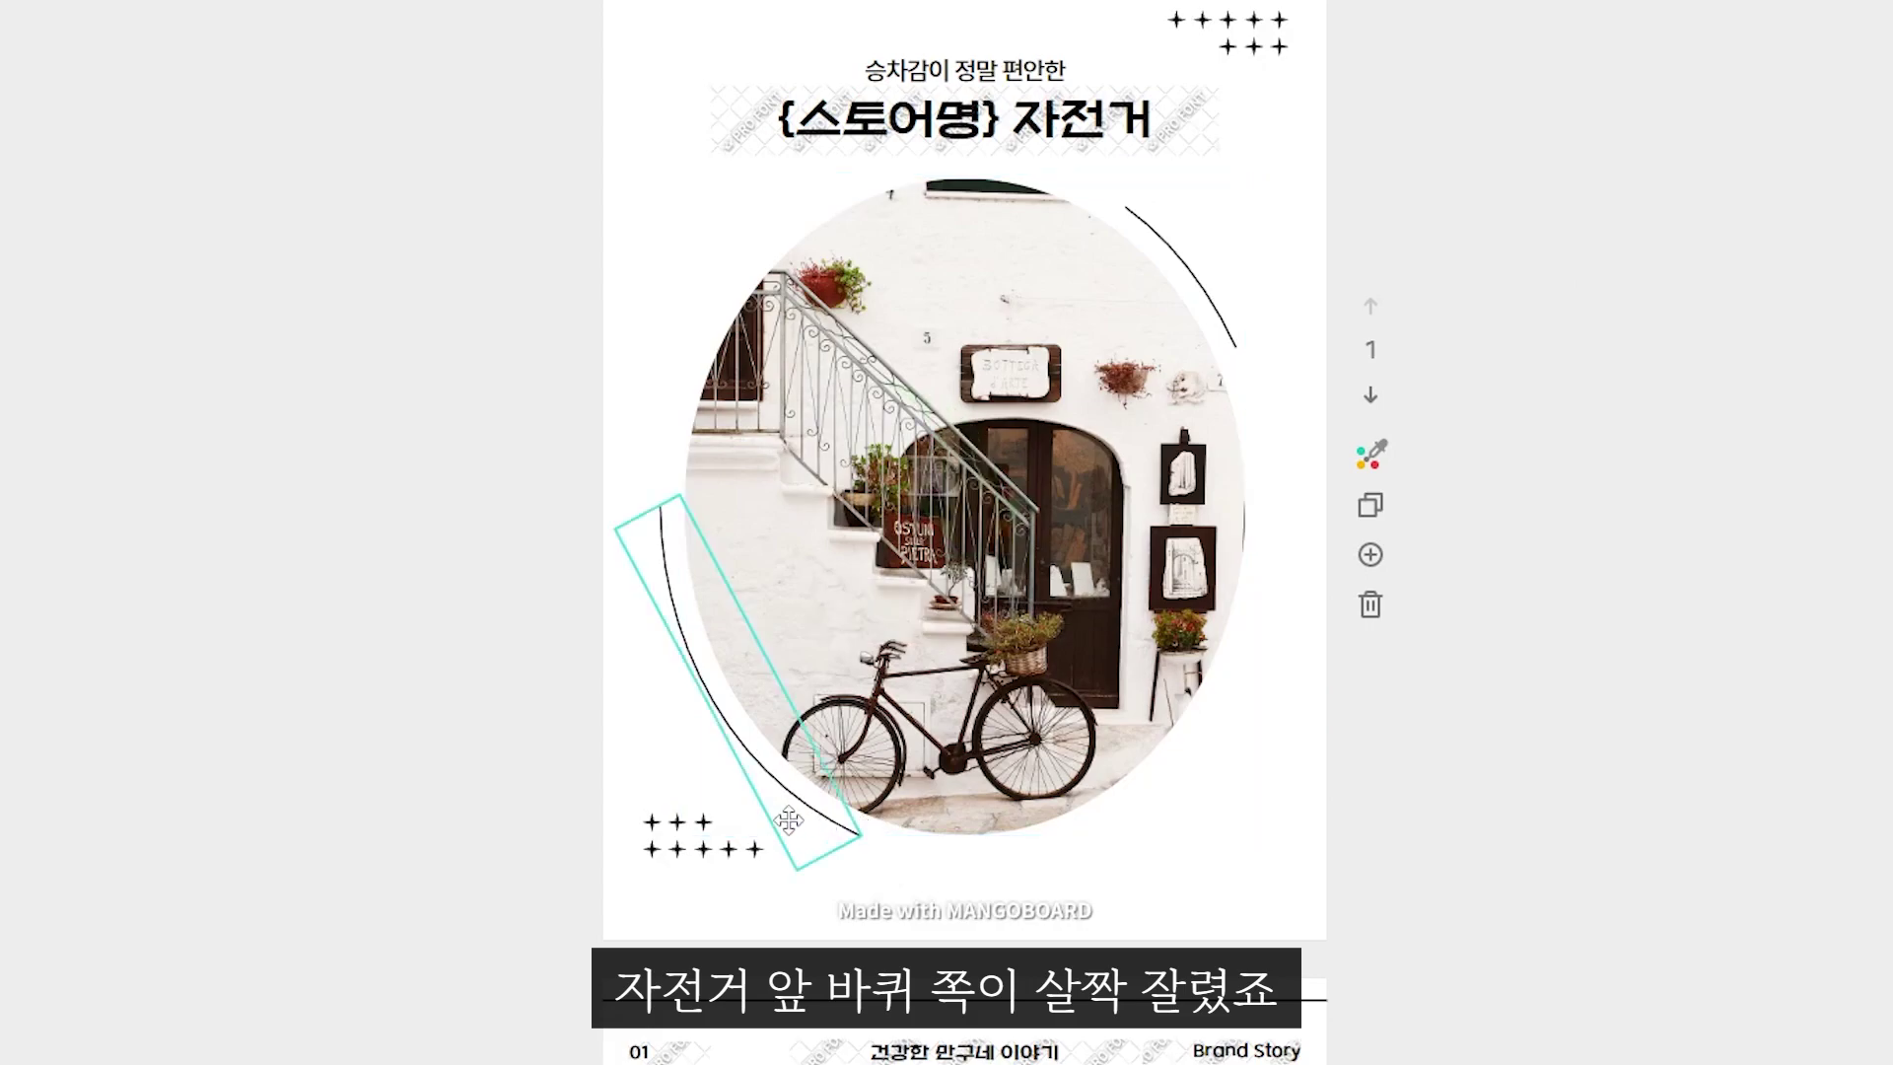
# Adjust the bicycle photo's position inside the oval frame so that both wheels fit, and apply the change.
pyautogui.doubleClick(830, 546)
pyautogui.moveTo(831, 546)
pyautogui.mouseDown()
pyautogui.moveTo(917, 587)
pyautogui.moveTo(844, 569)
pyautogui.mouseUp()
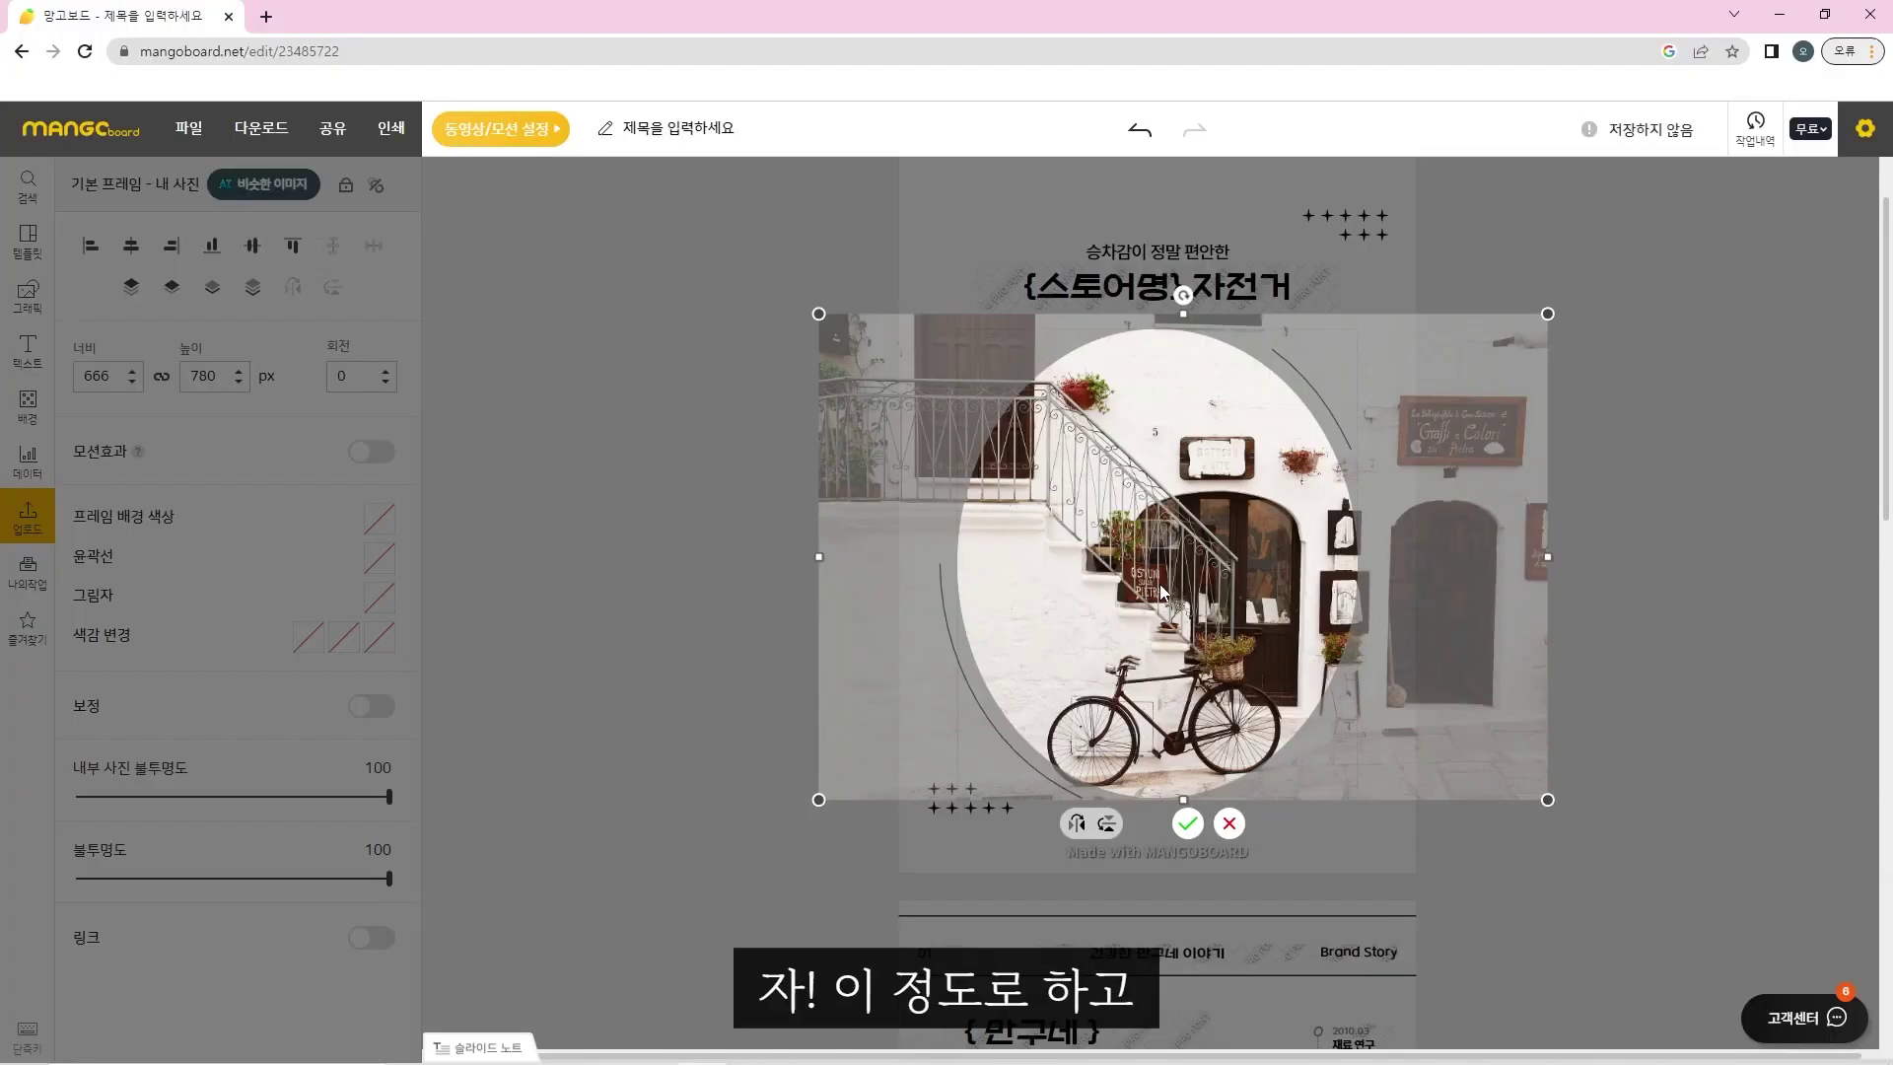
pyautogui.click(1186, 824)
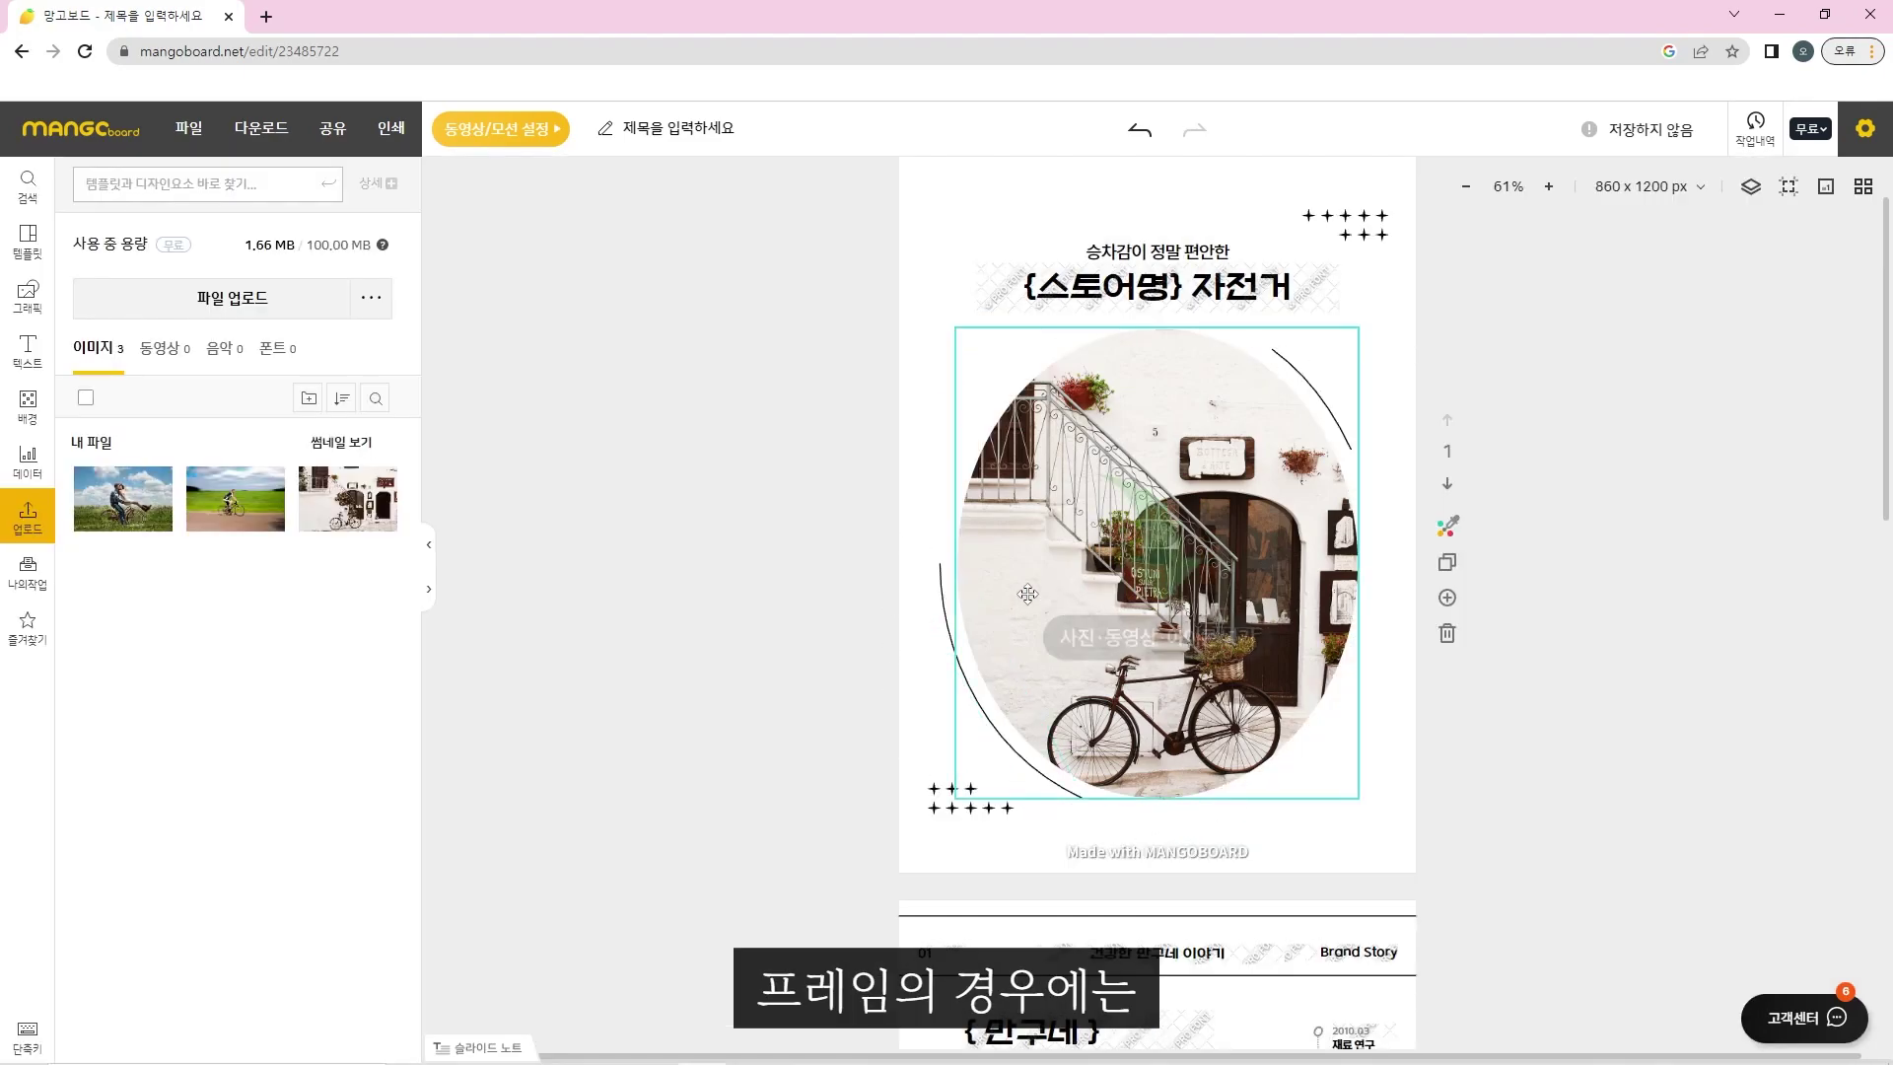
# Open the oval frame's photo editing view to examine the whole bicycle picture, leave it without changes and deselect the frame.
pyautogui.doubleClick(1148, 680)
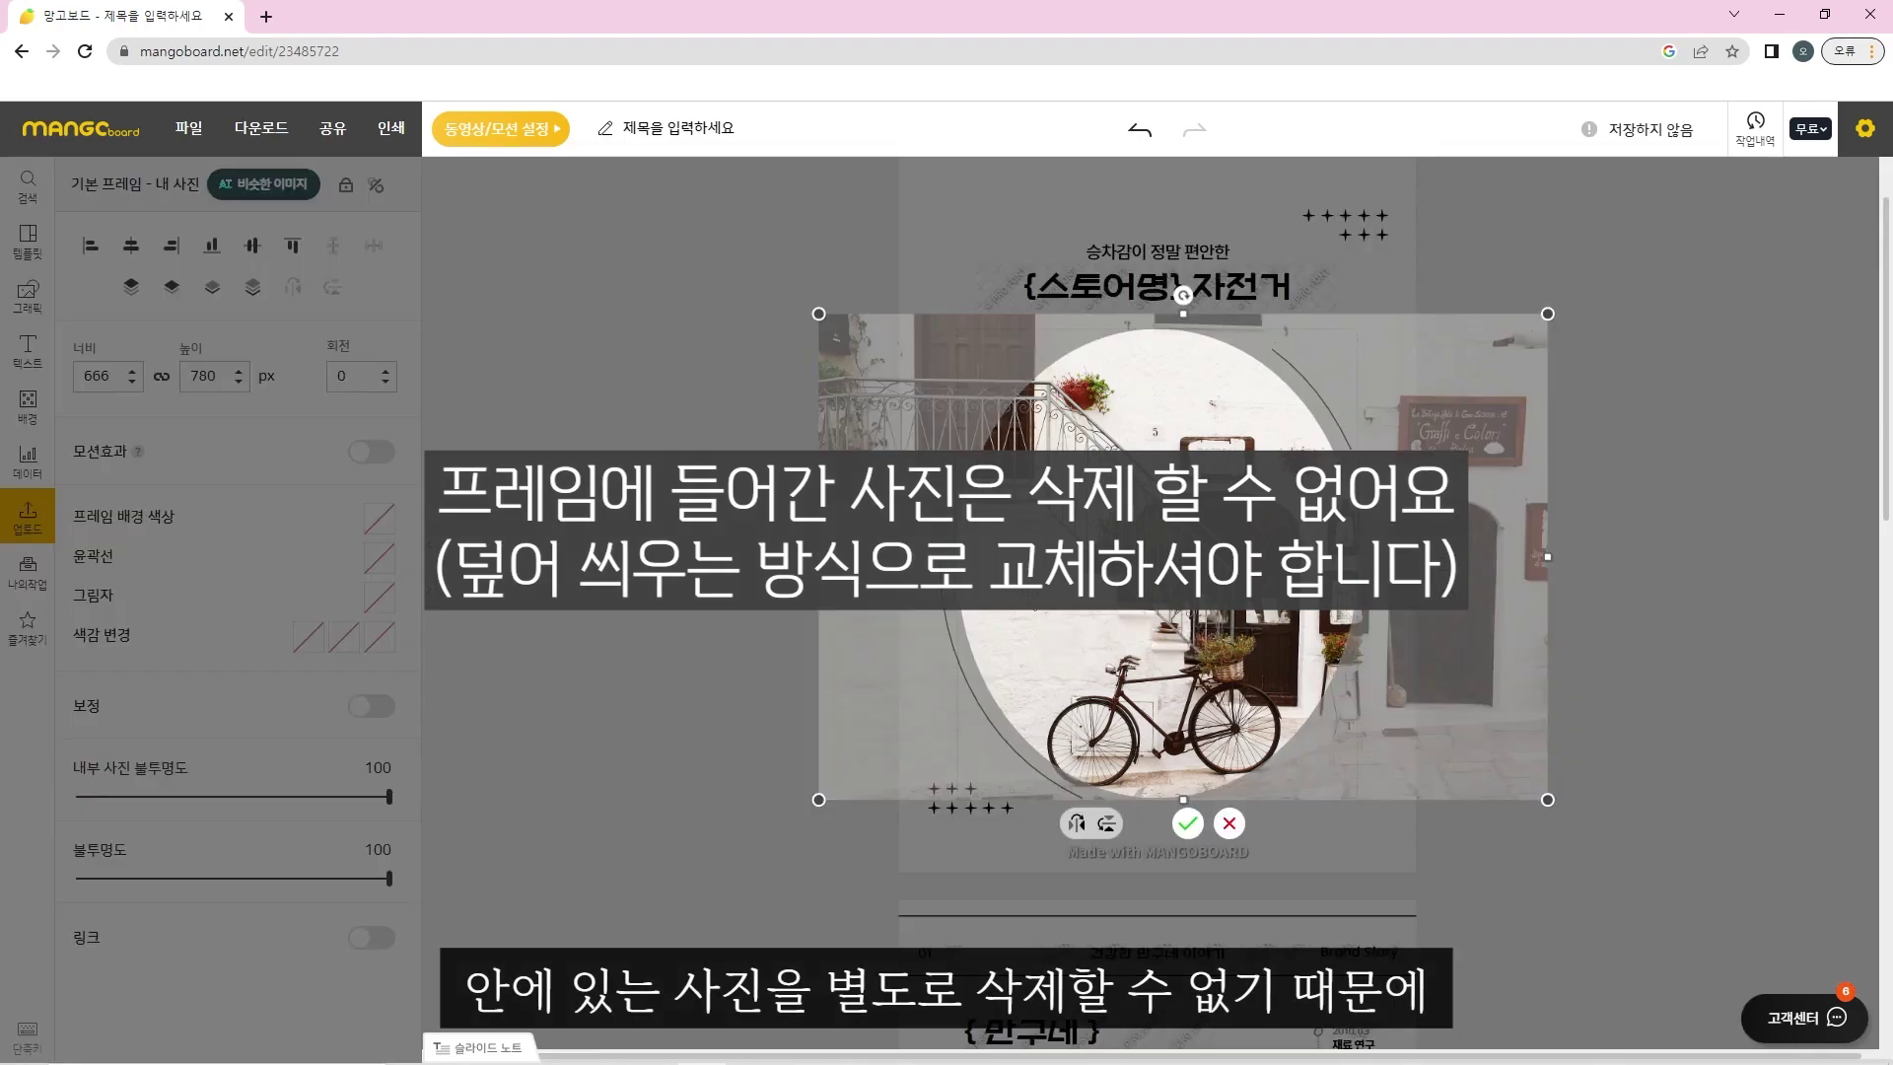
pyautogui.click(1228, 824)
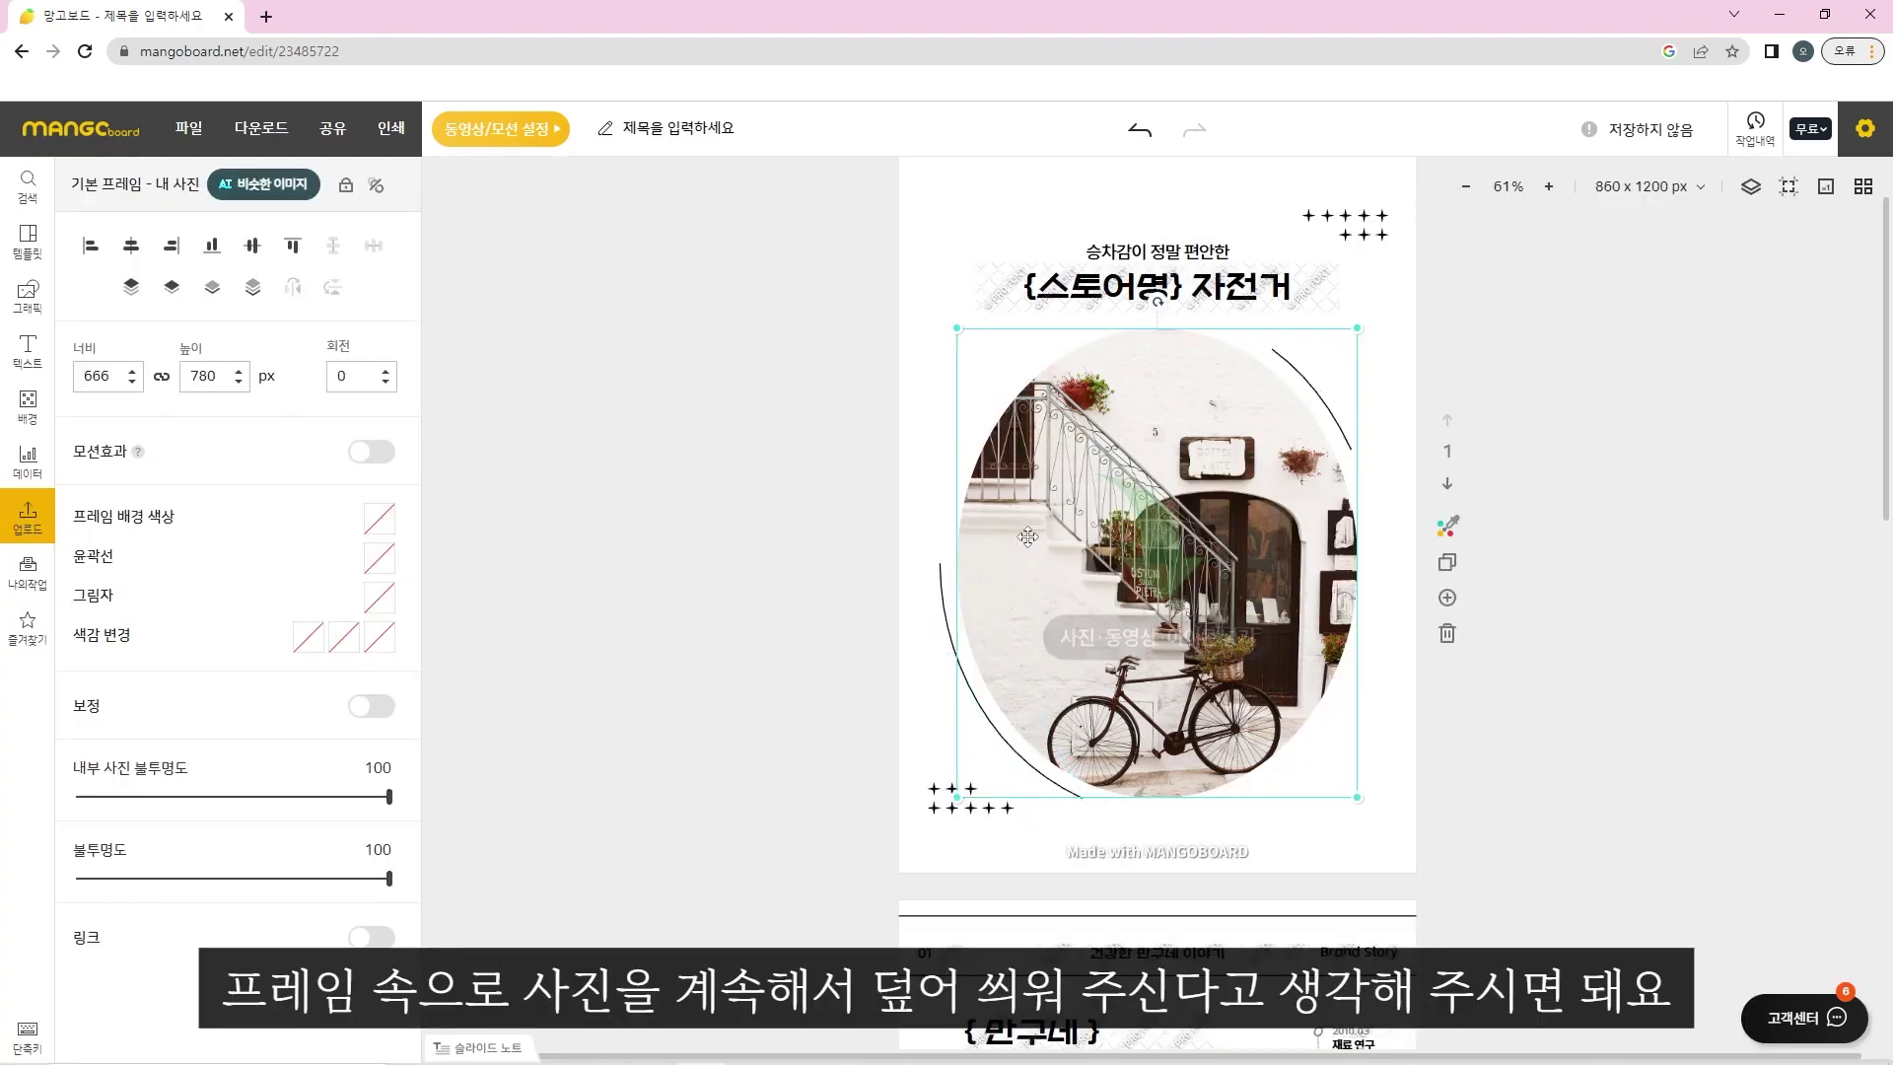
pyautogui.click(889, 564)
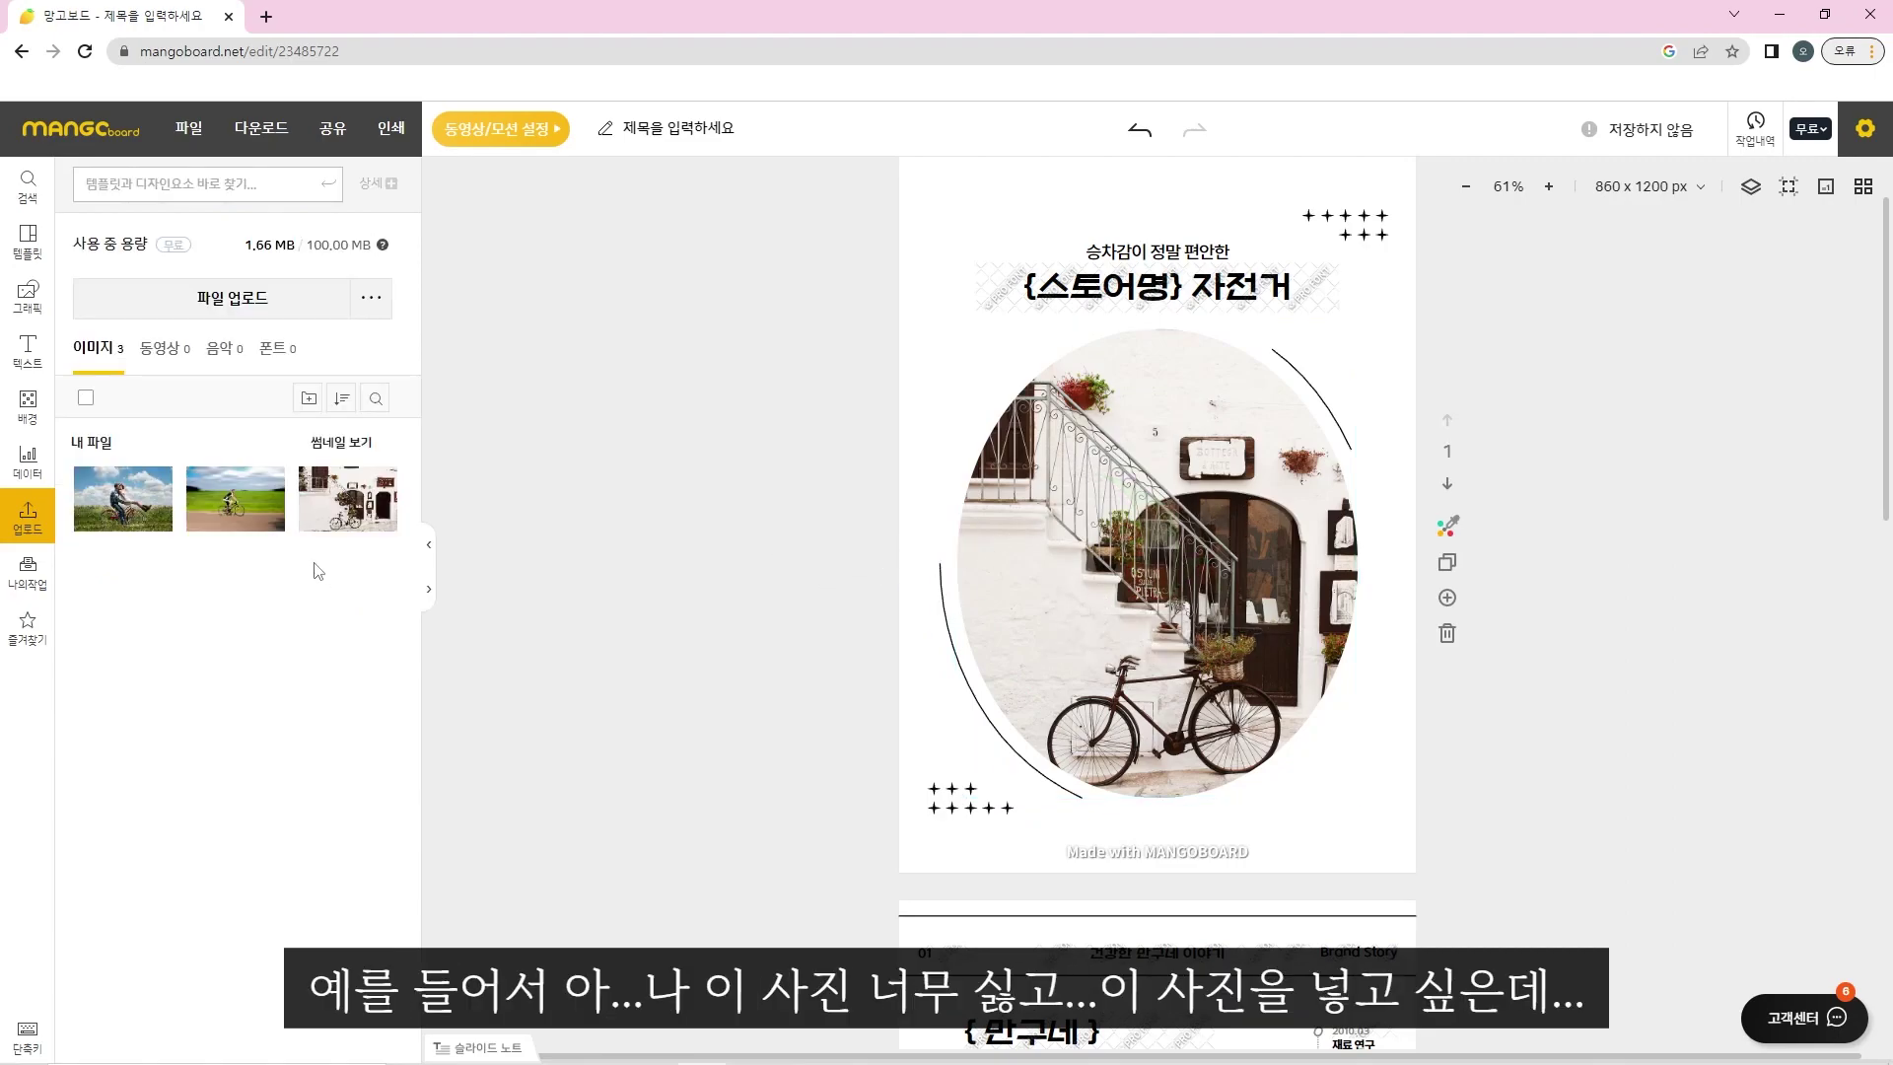
# Replace the oval frame's picture on slide 1 with the uploaded photo of the cyclist riding past the green field.
pyautogui.click(234, 498)
pyautogui.hotkey('ctrl', 'z')
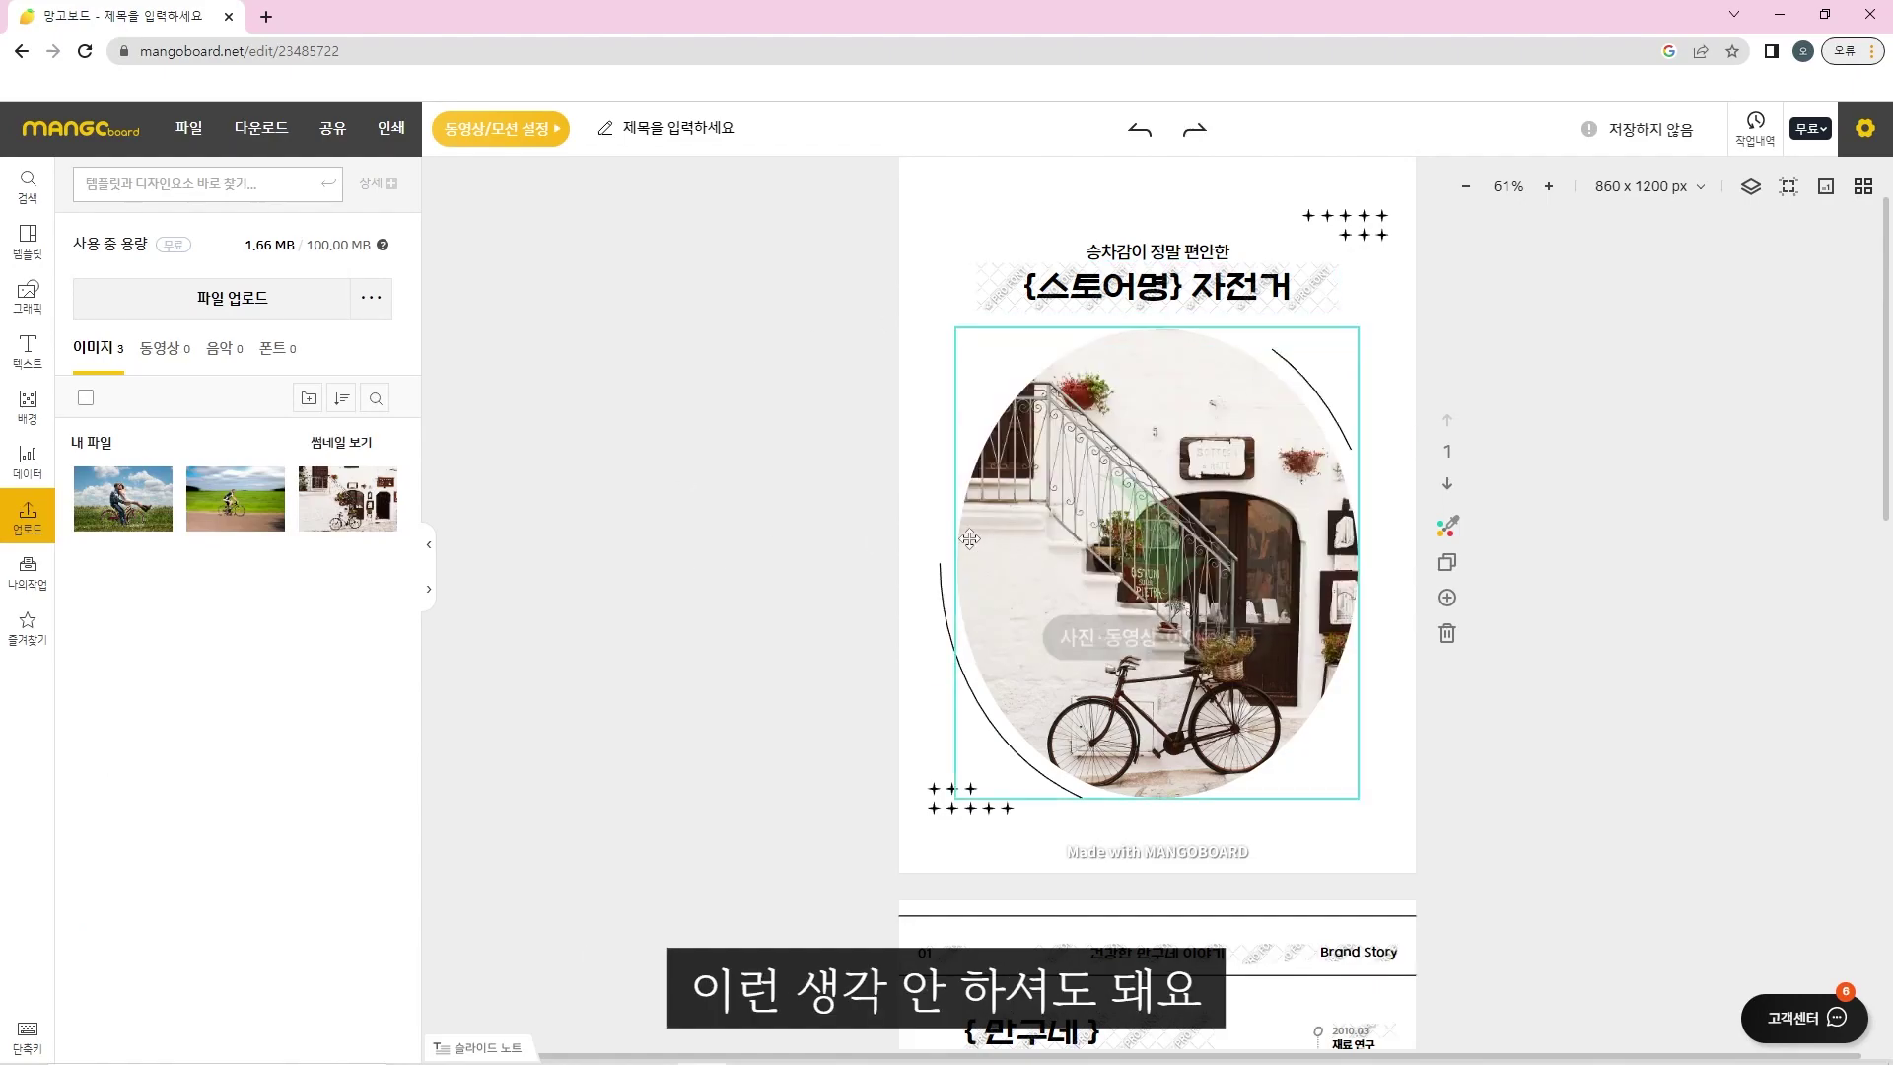
pyautogui.click(235, 497)
pyautogui.moveTo(934, 386); pyautogui.dragTo(1156, 483)
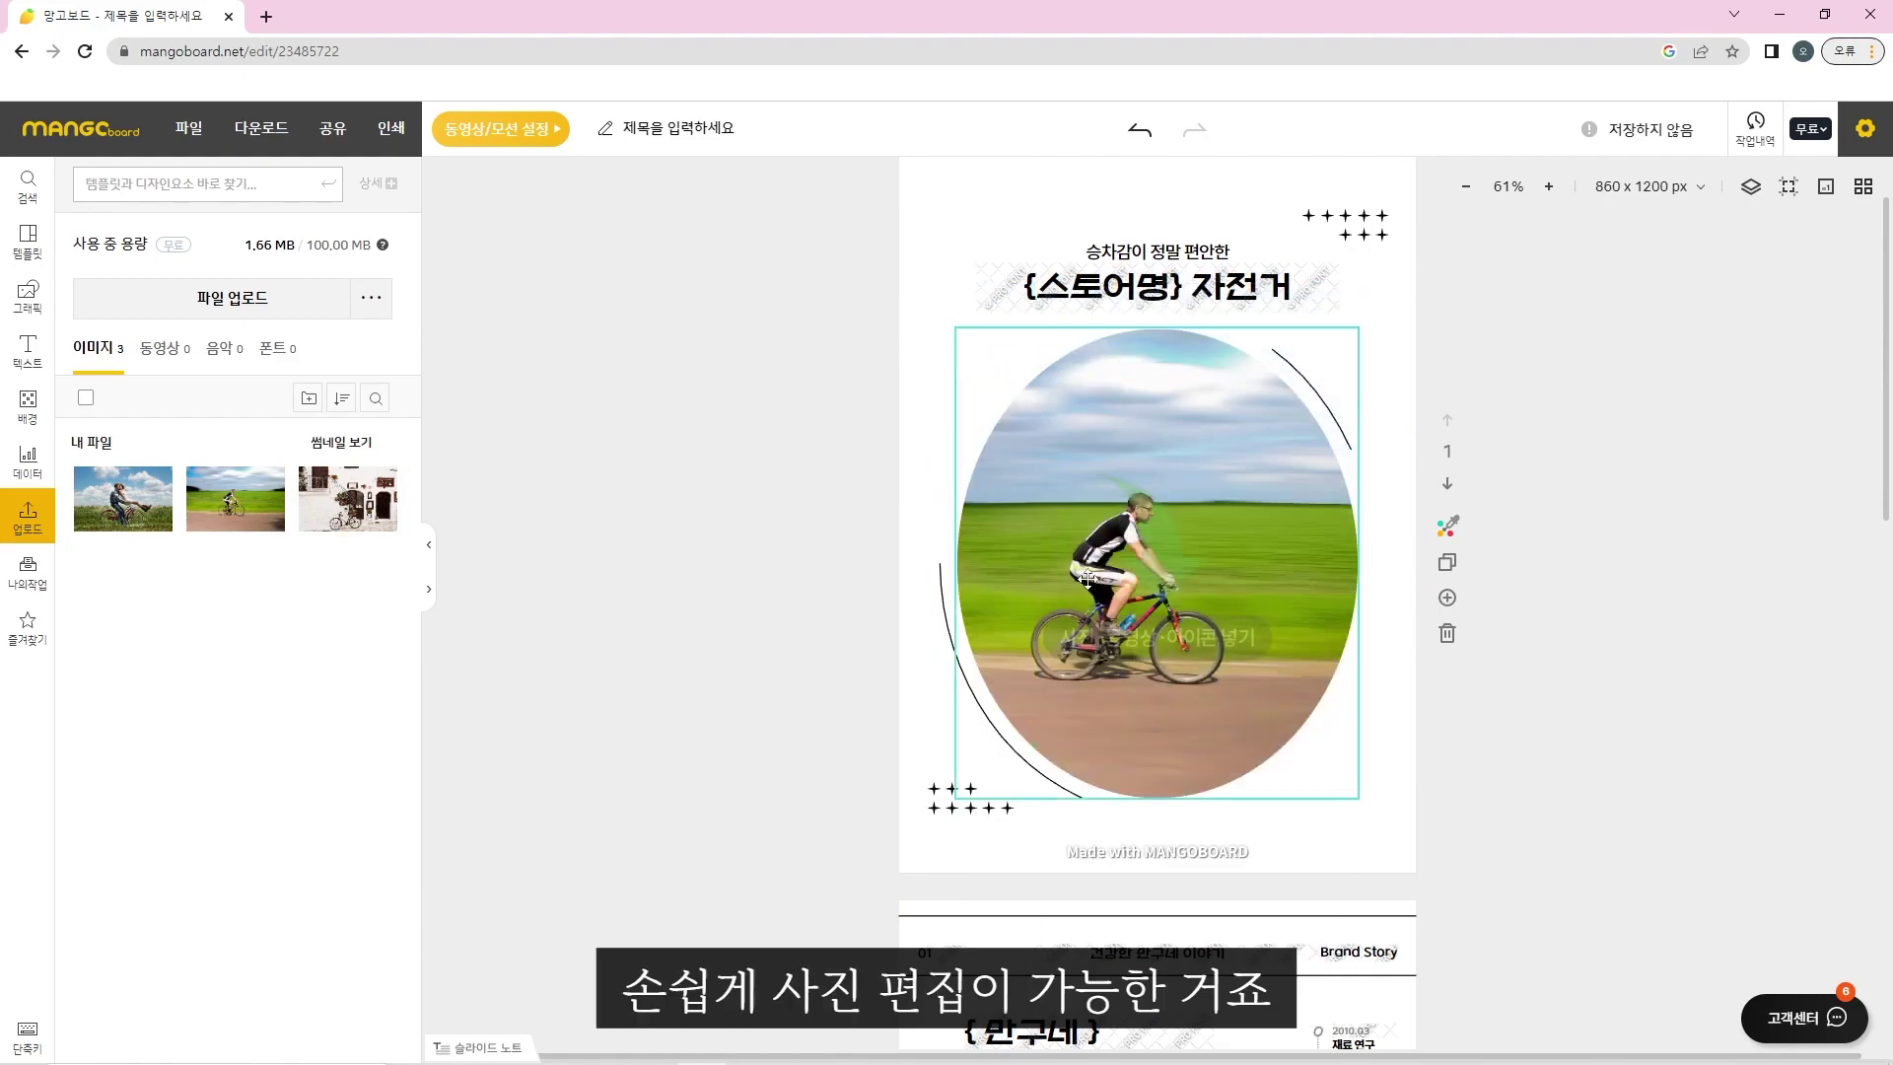
# Name the project 상세페이지 편집 and save it.
pyautogui.scroll(1, 808, 663)
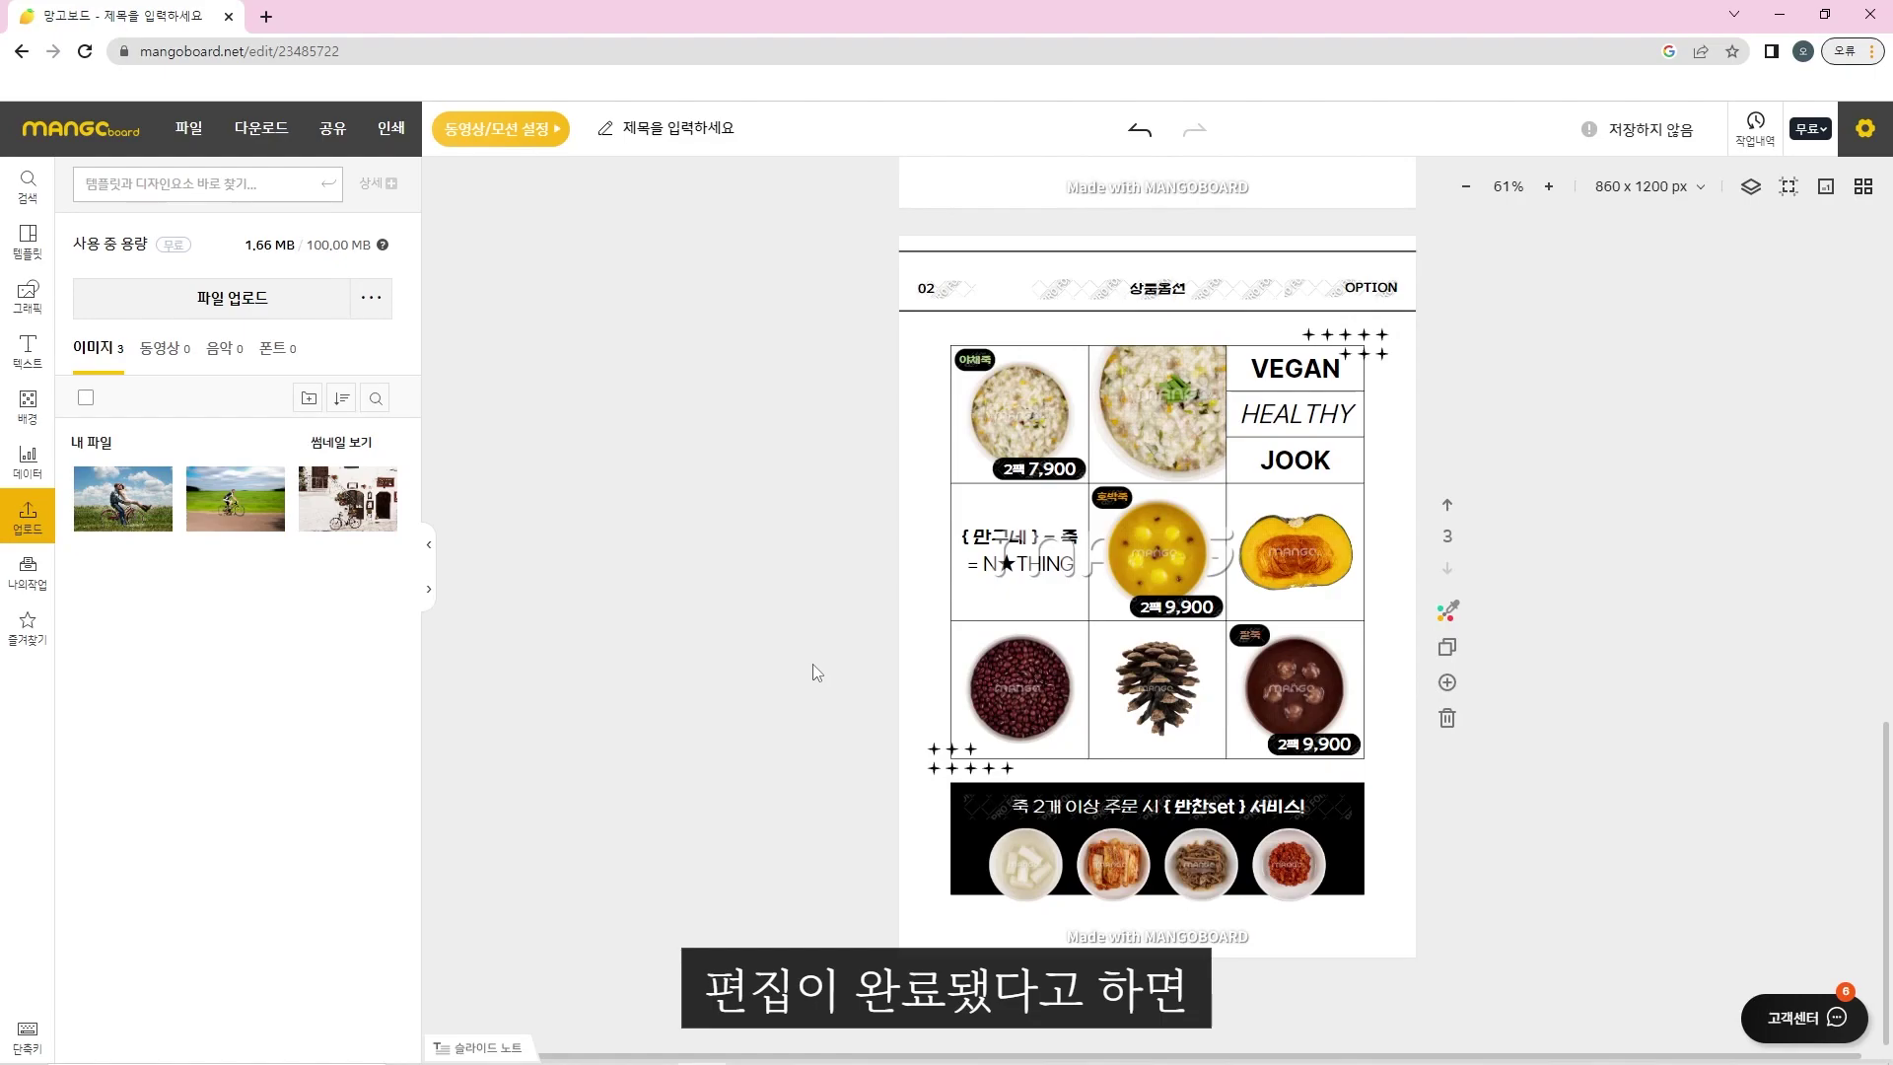
pyautogui.scroll(15, 812, 667)
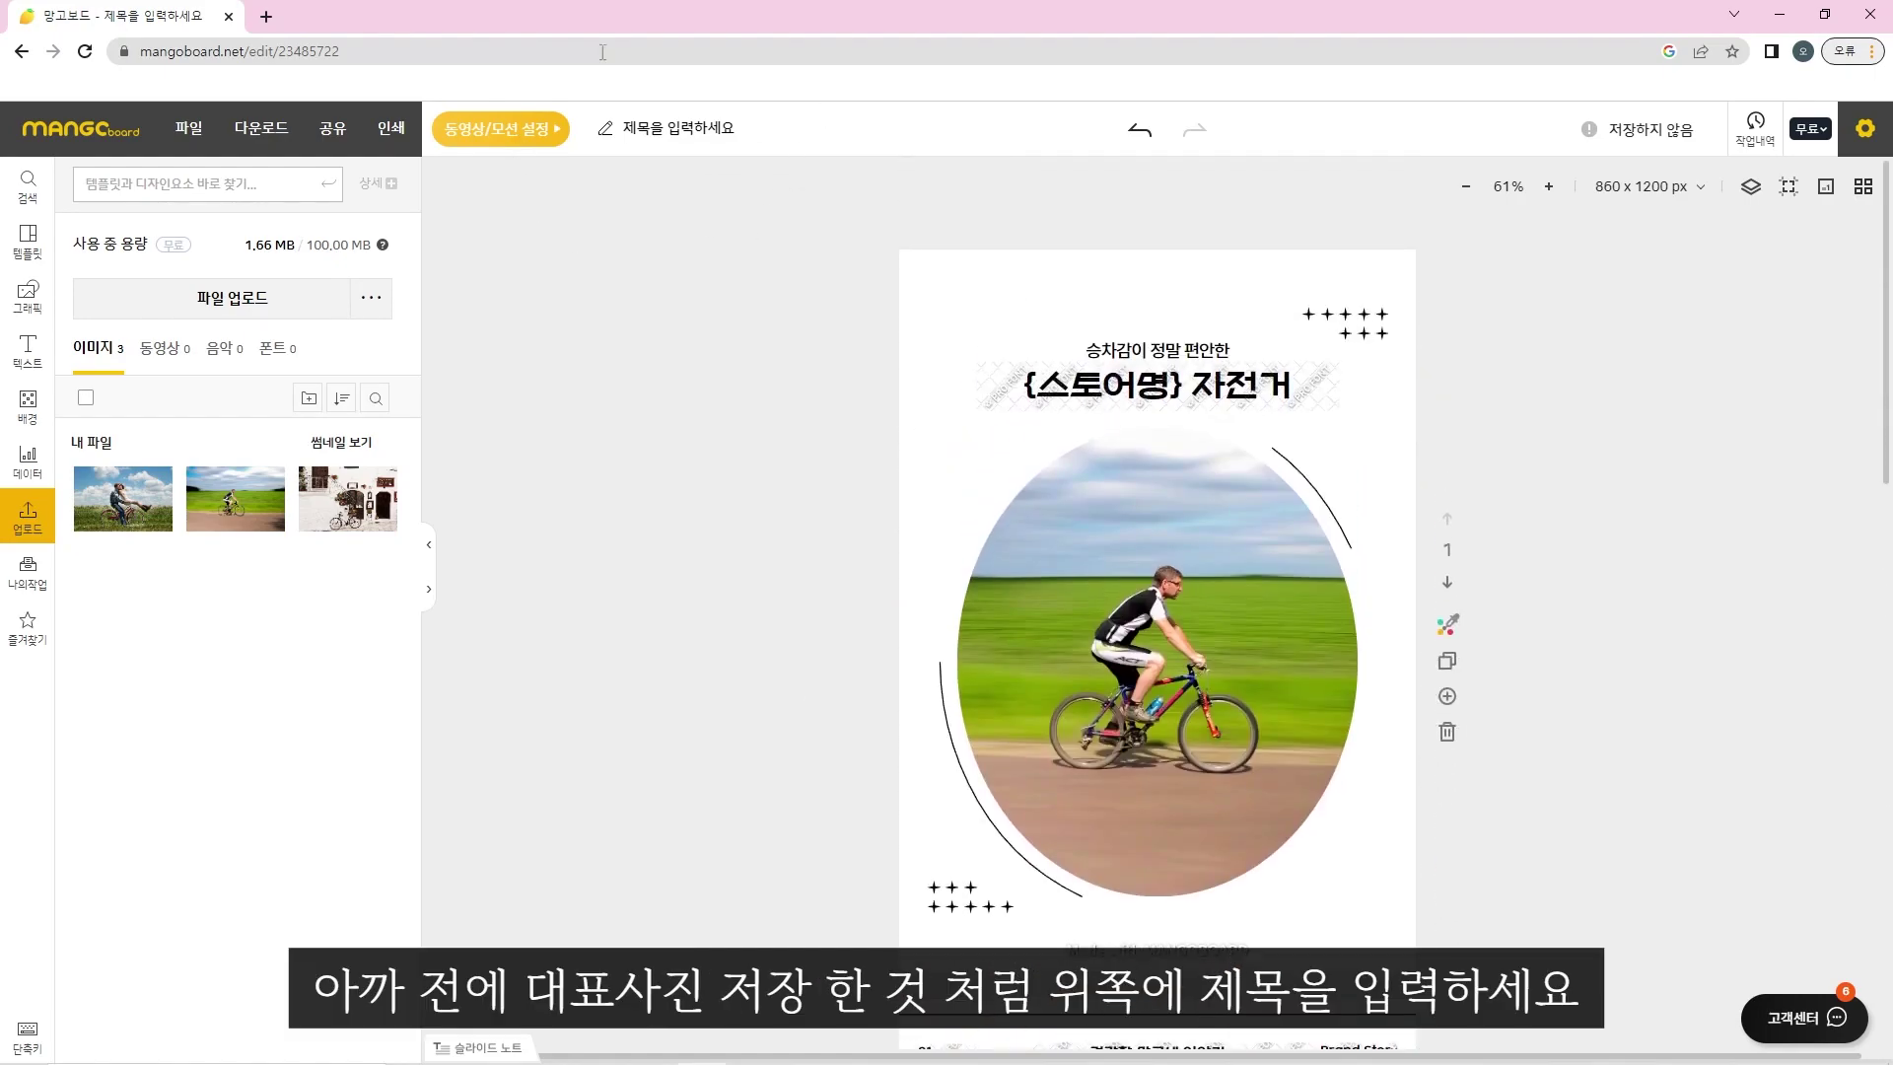
pyautogui.click(675, 129)
pyautogui.write('ㅅ상세페이지 편집')
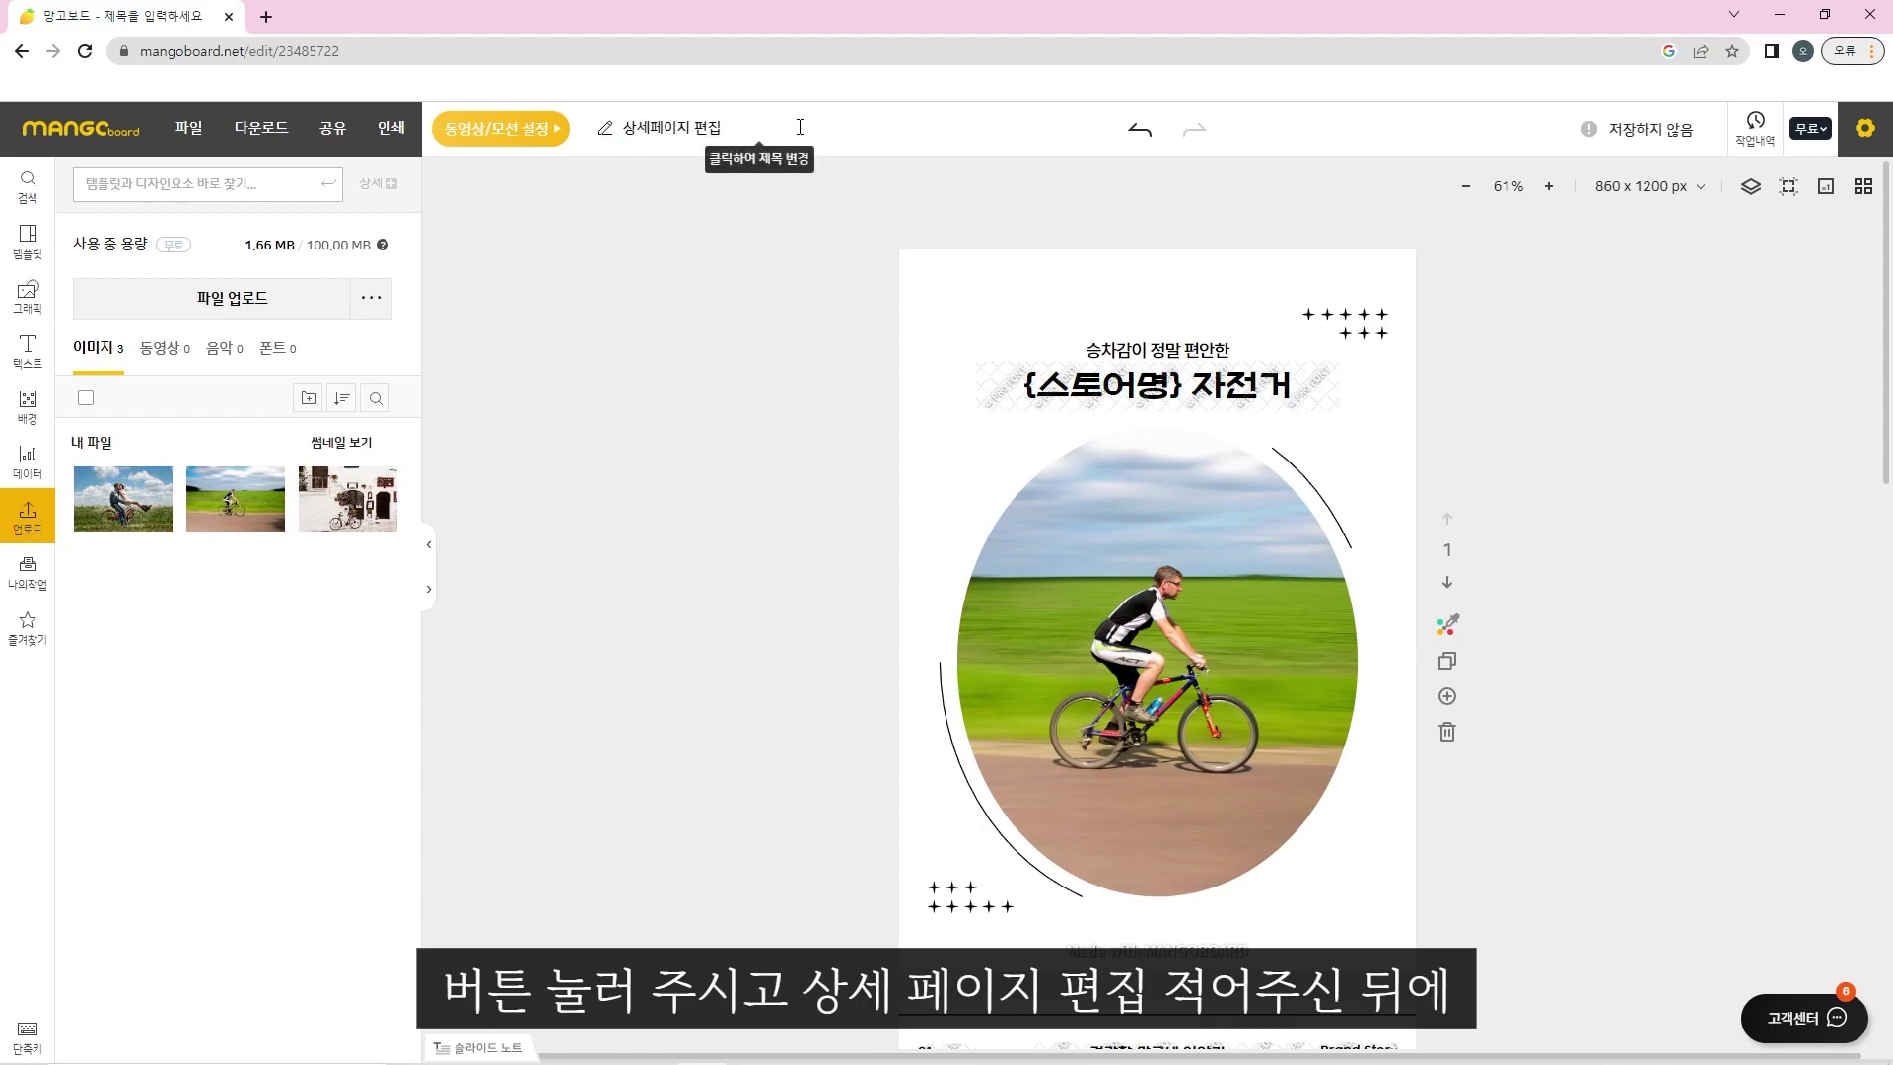
pyautogui.click(1629, 136)
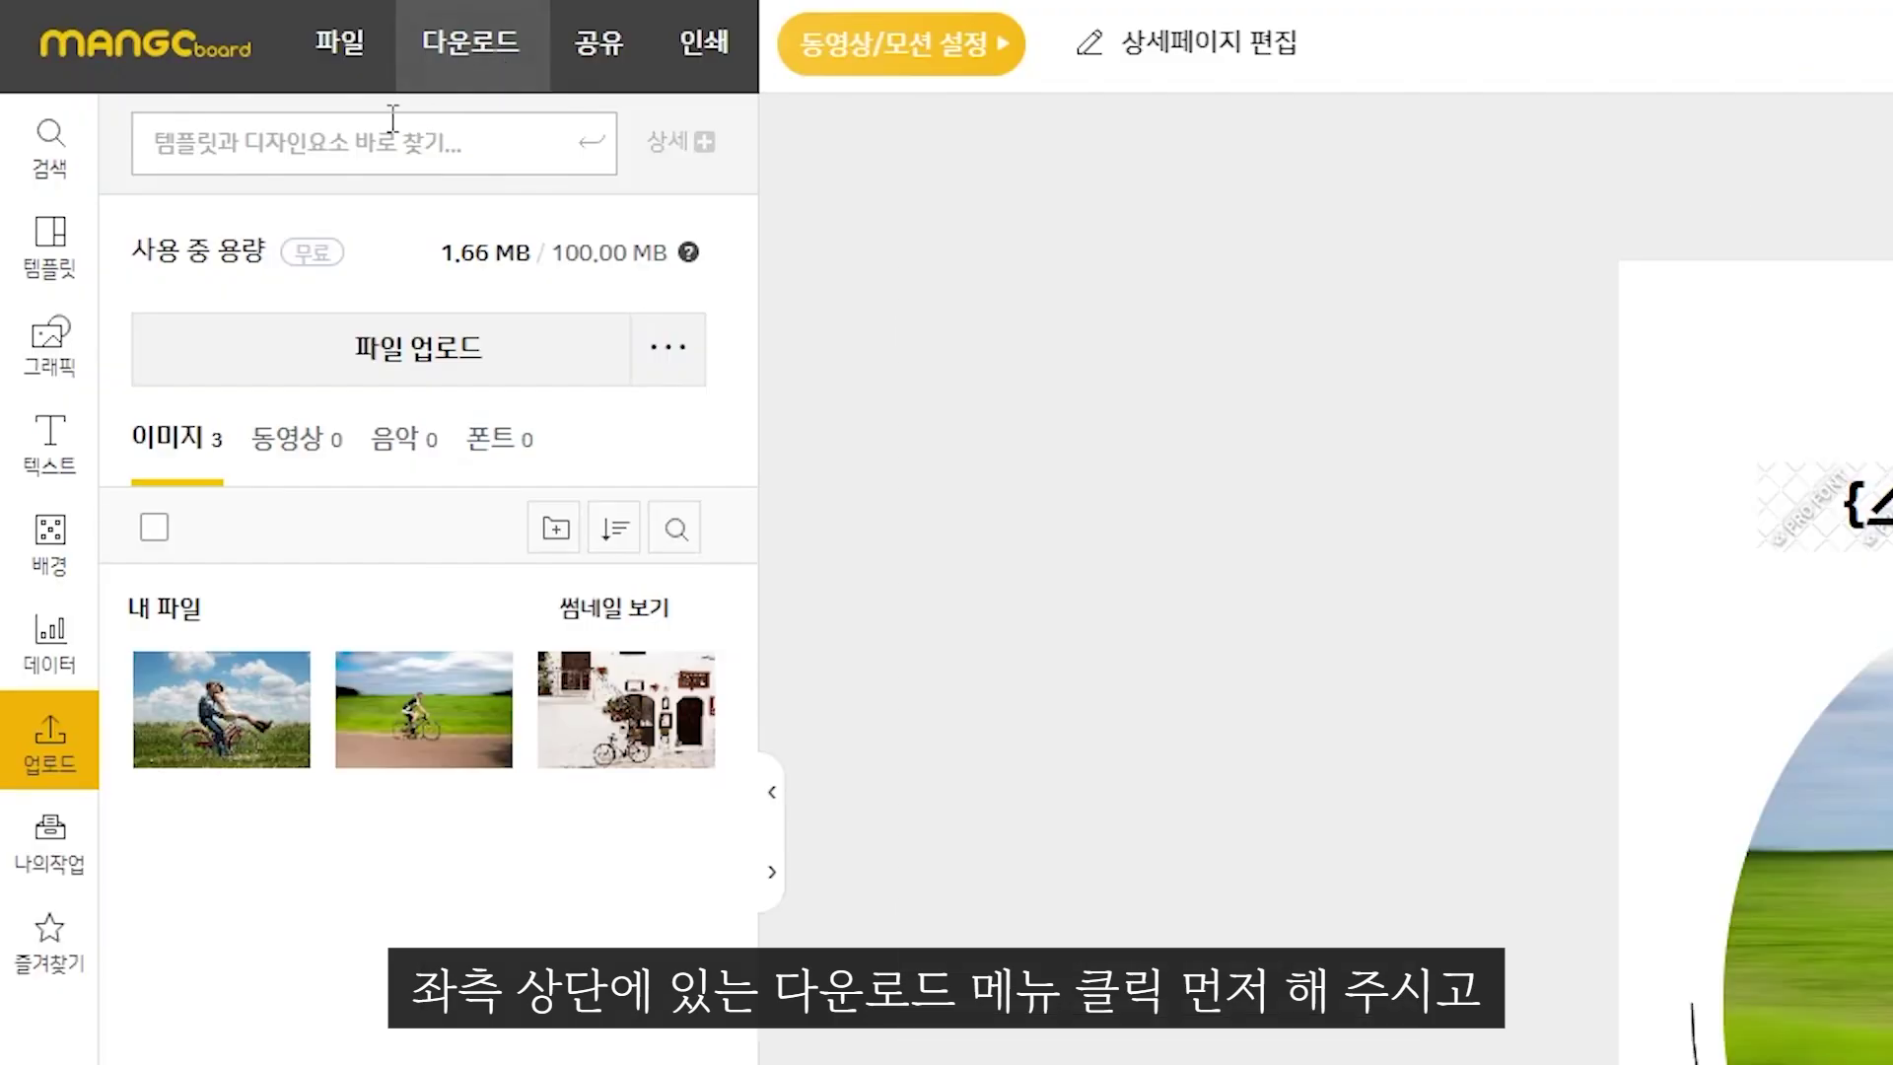
# Open the download settings, choose the JPG format and limit the download range to slide 2.
pyautogui.click(434, 59)
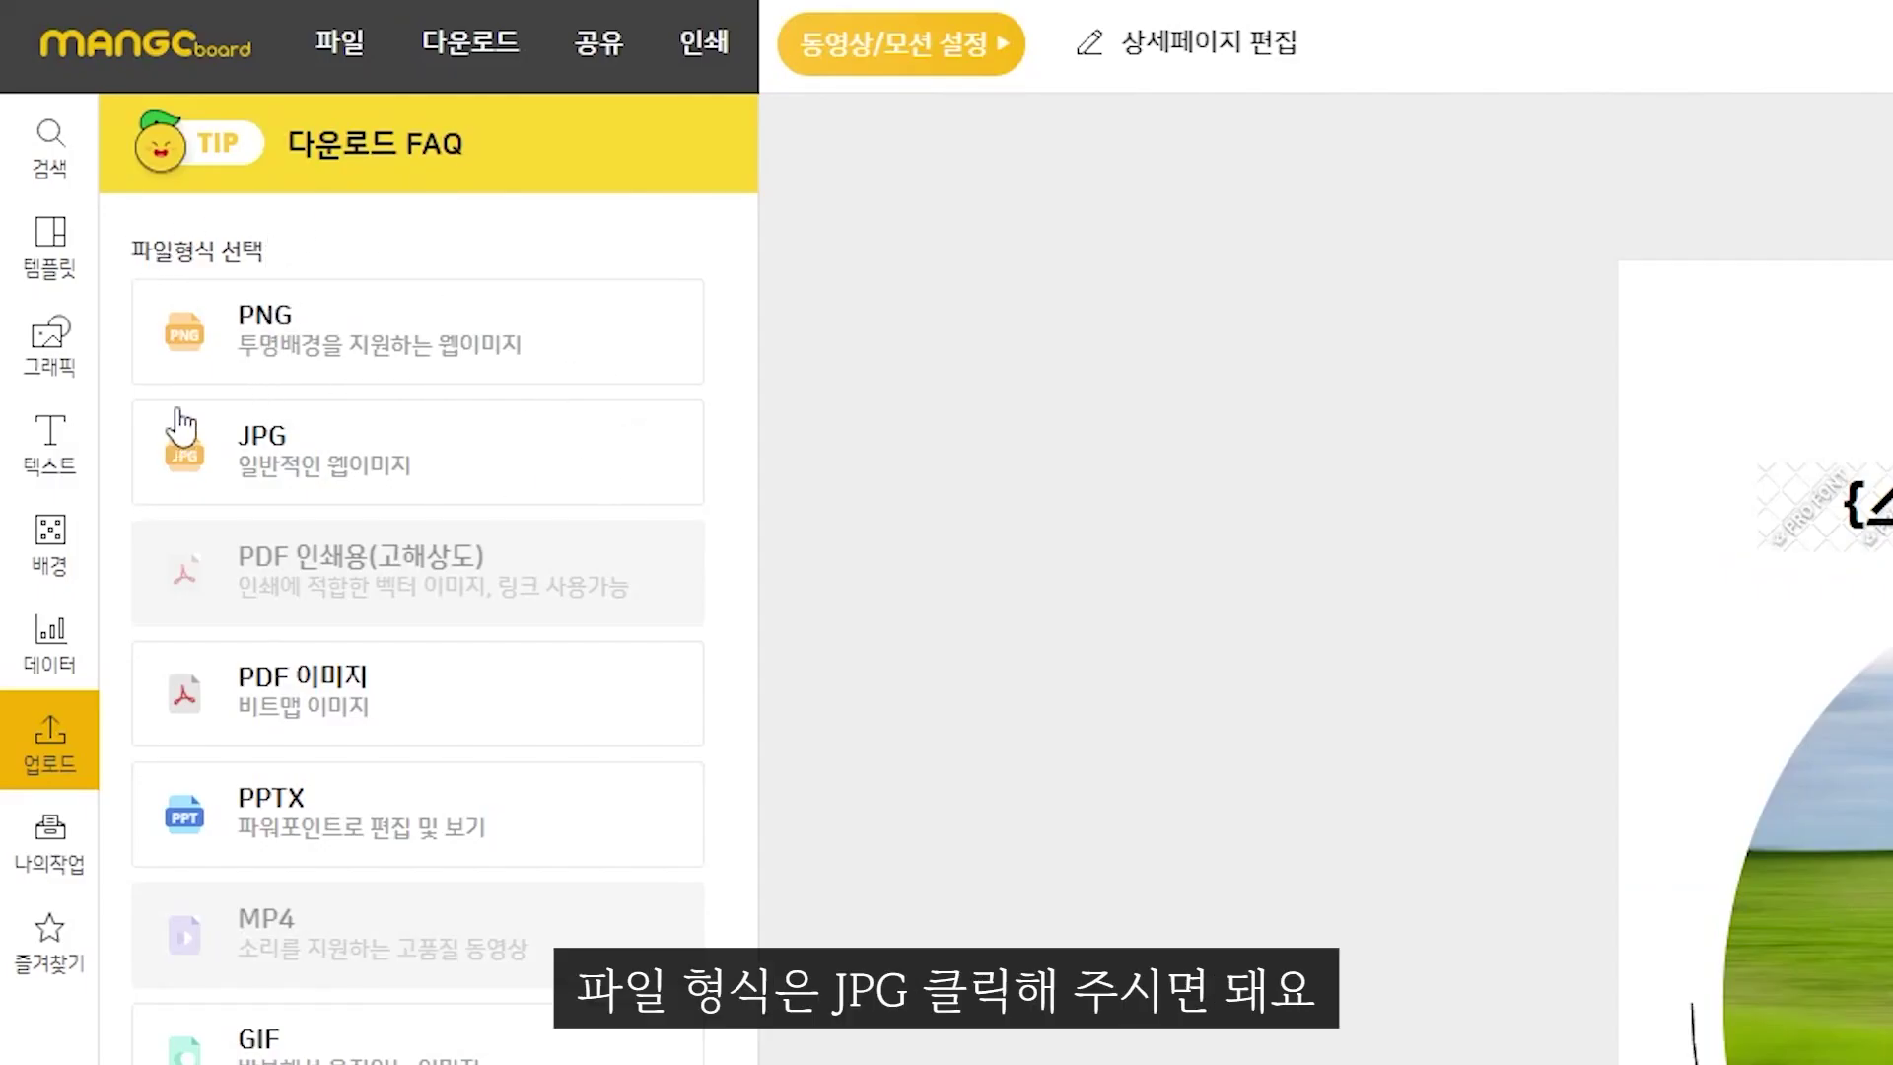
pyautogui.click(296, 453)
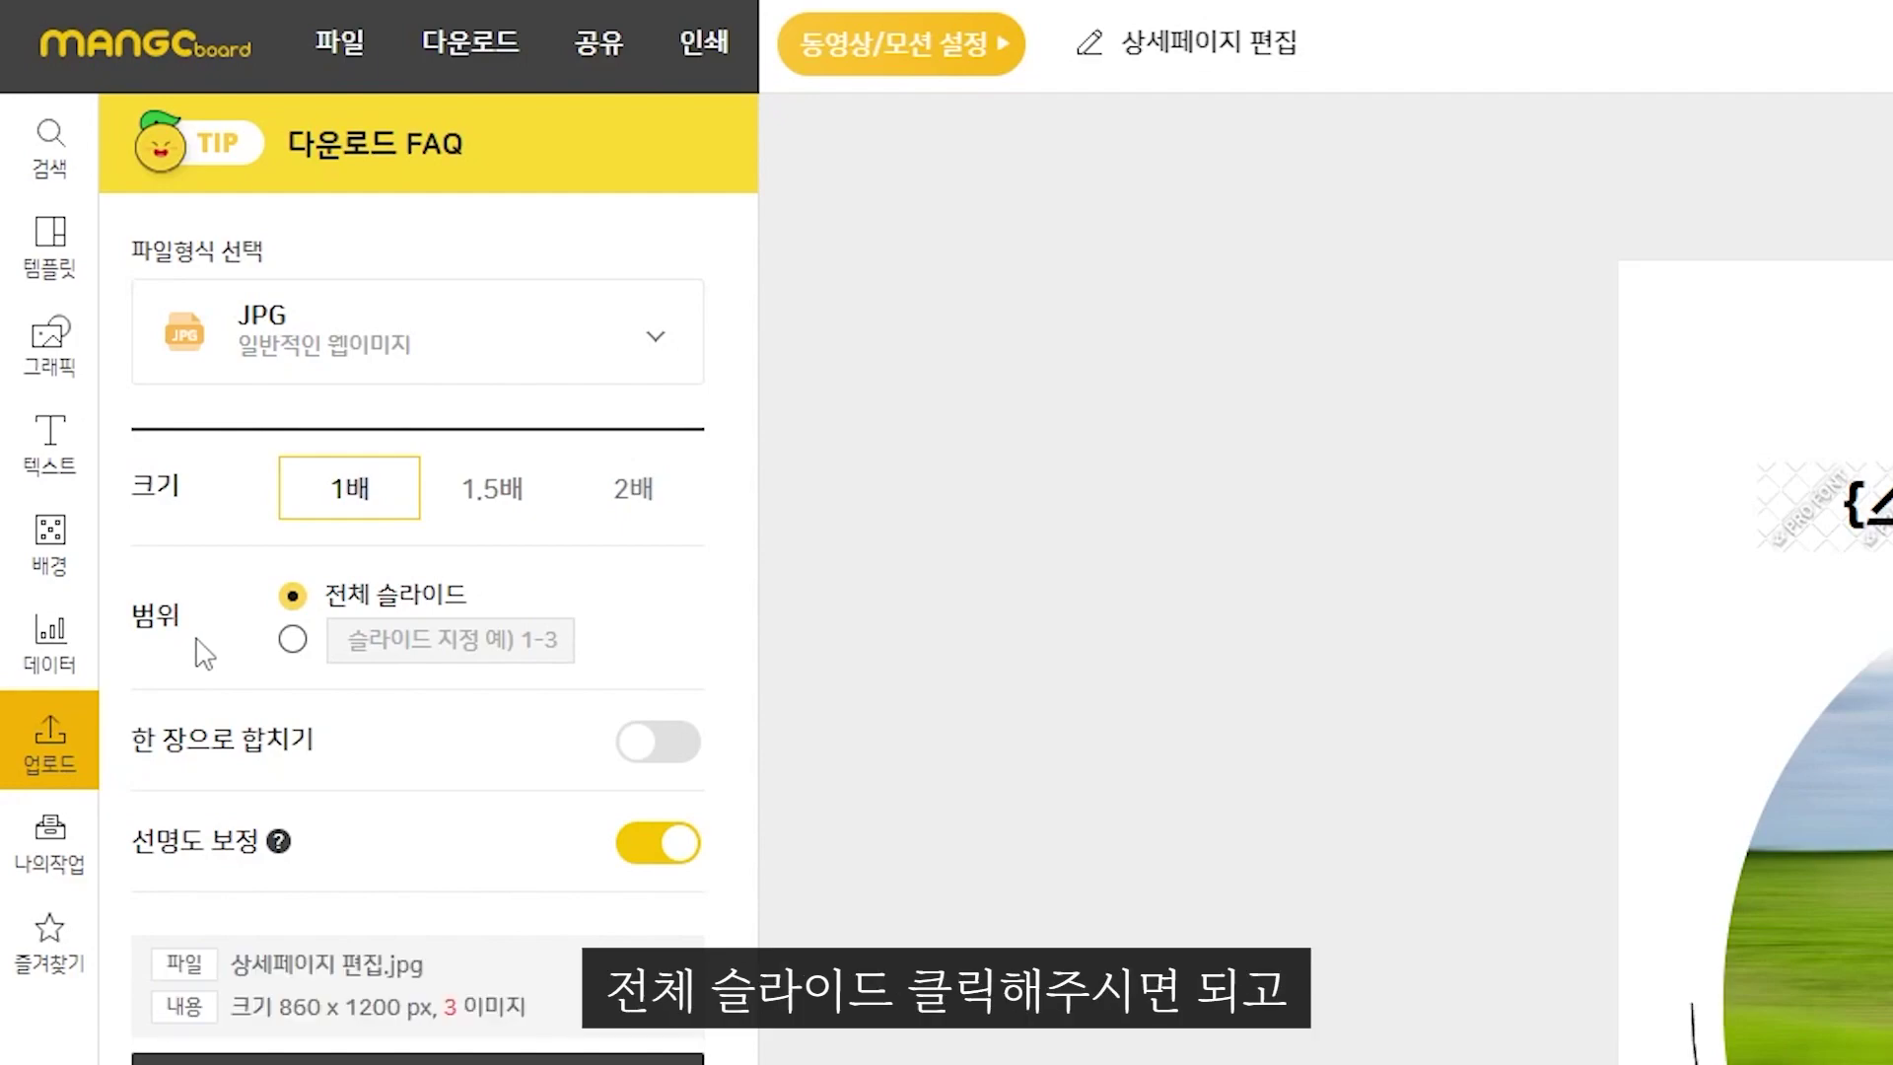
pyautogui.scroll(-5, 1111, 642)
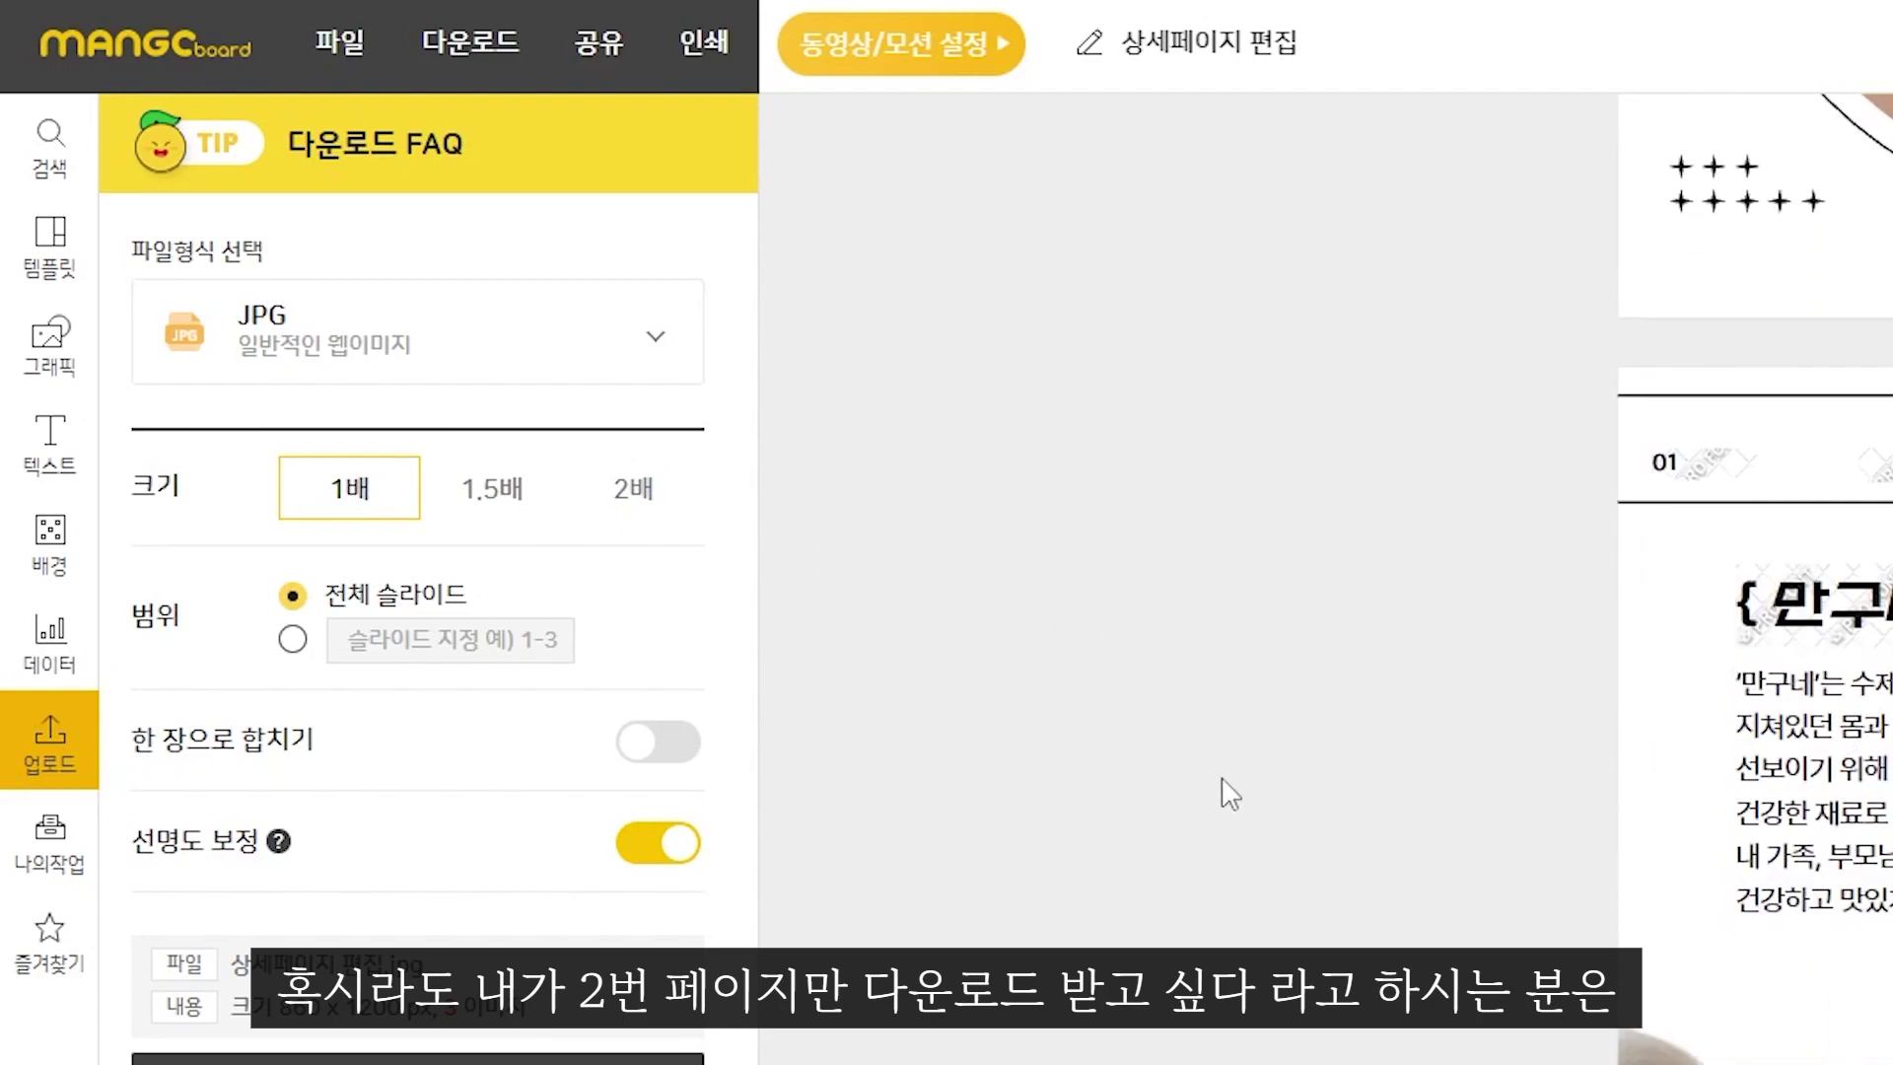
pyautogui.click(291, 640)
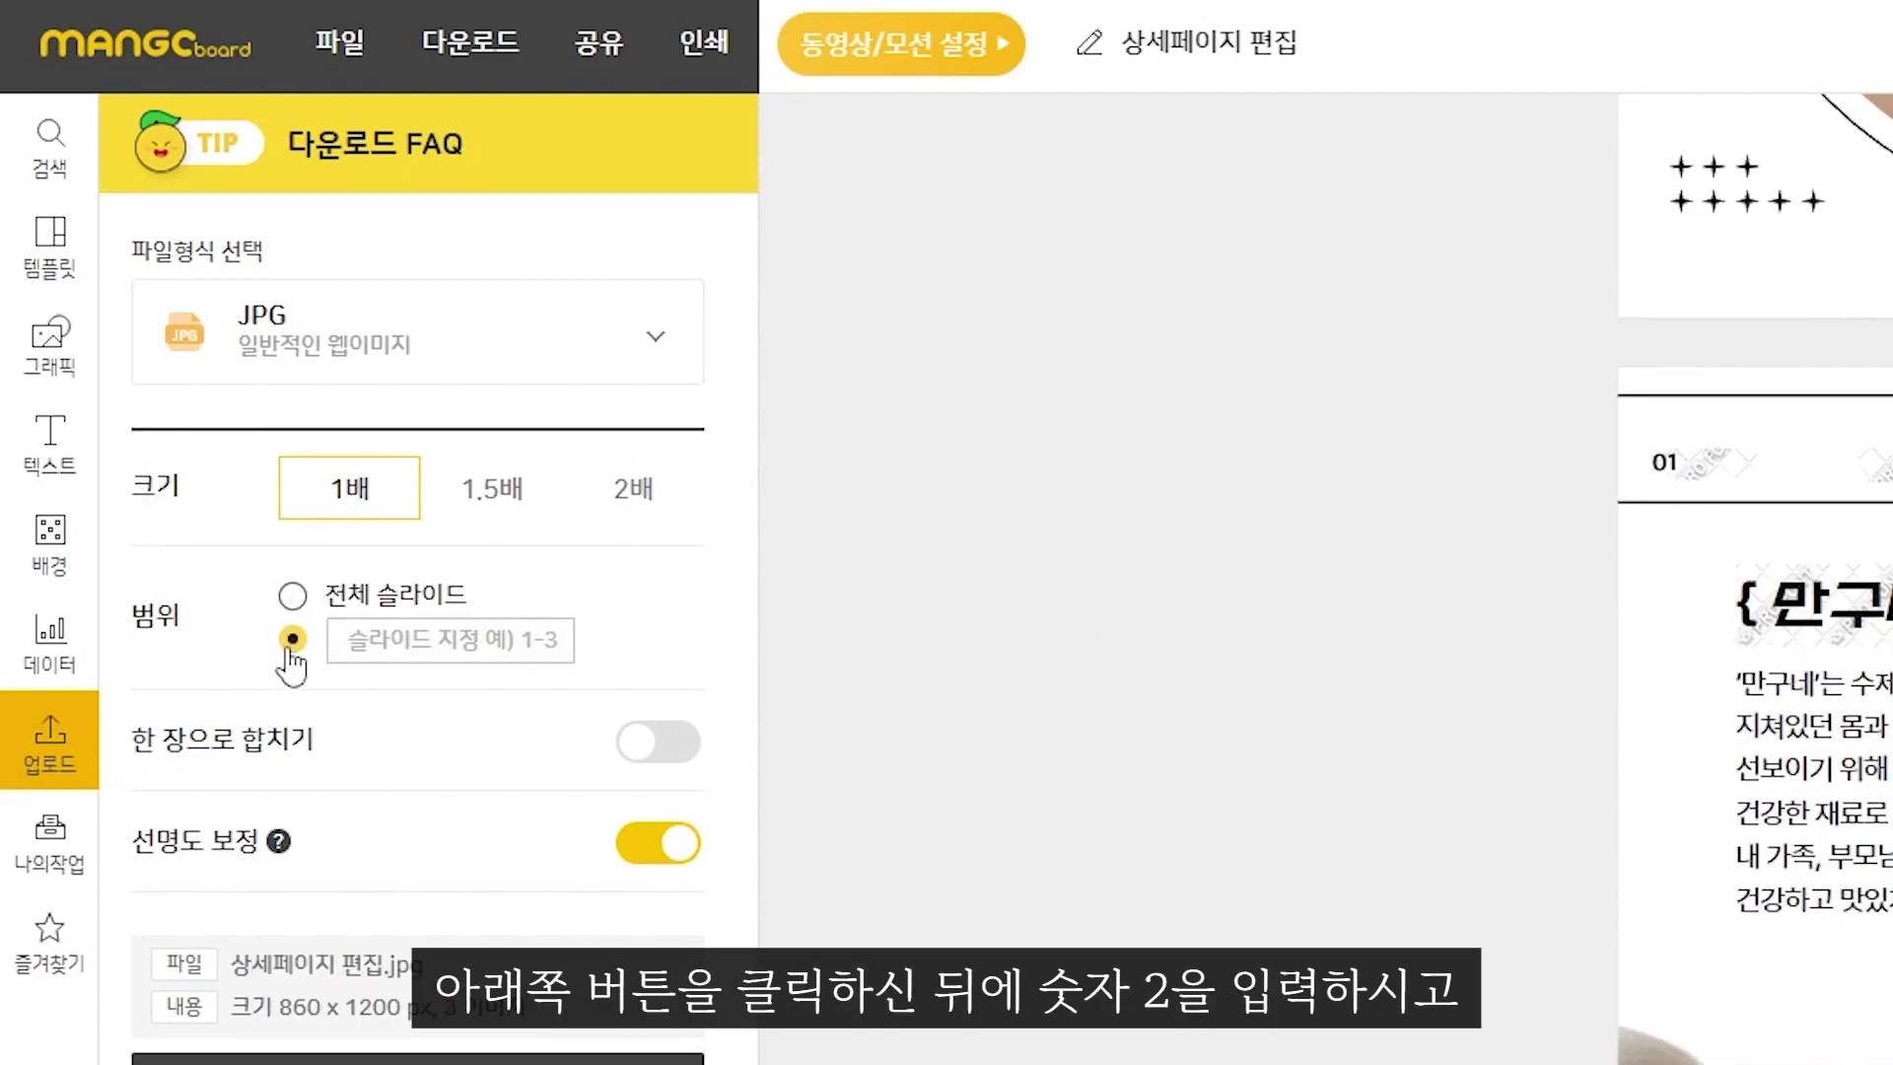
pyautogui.write('2')
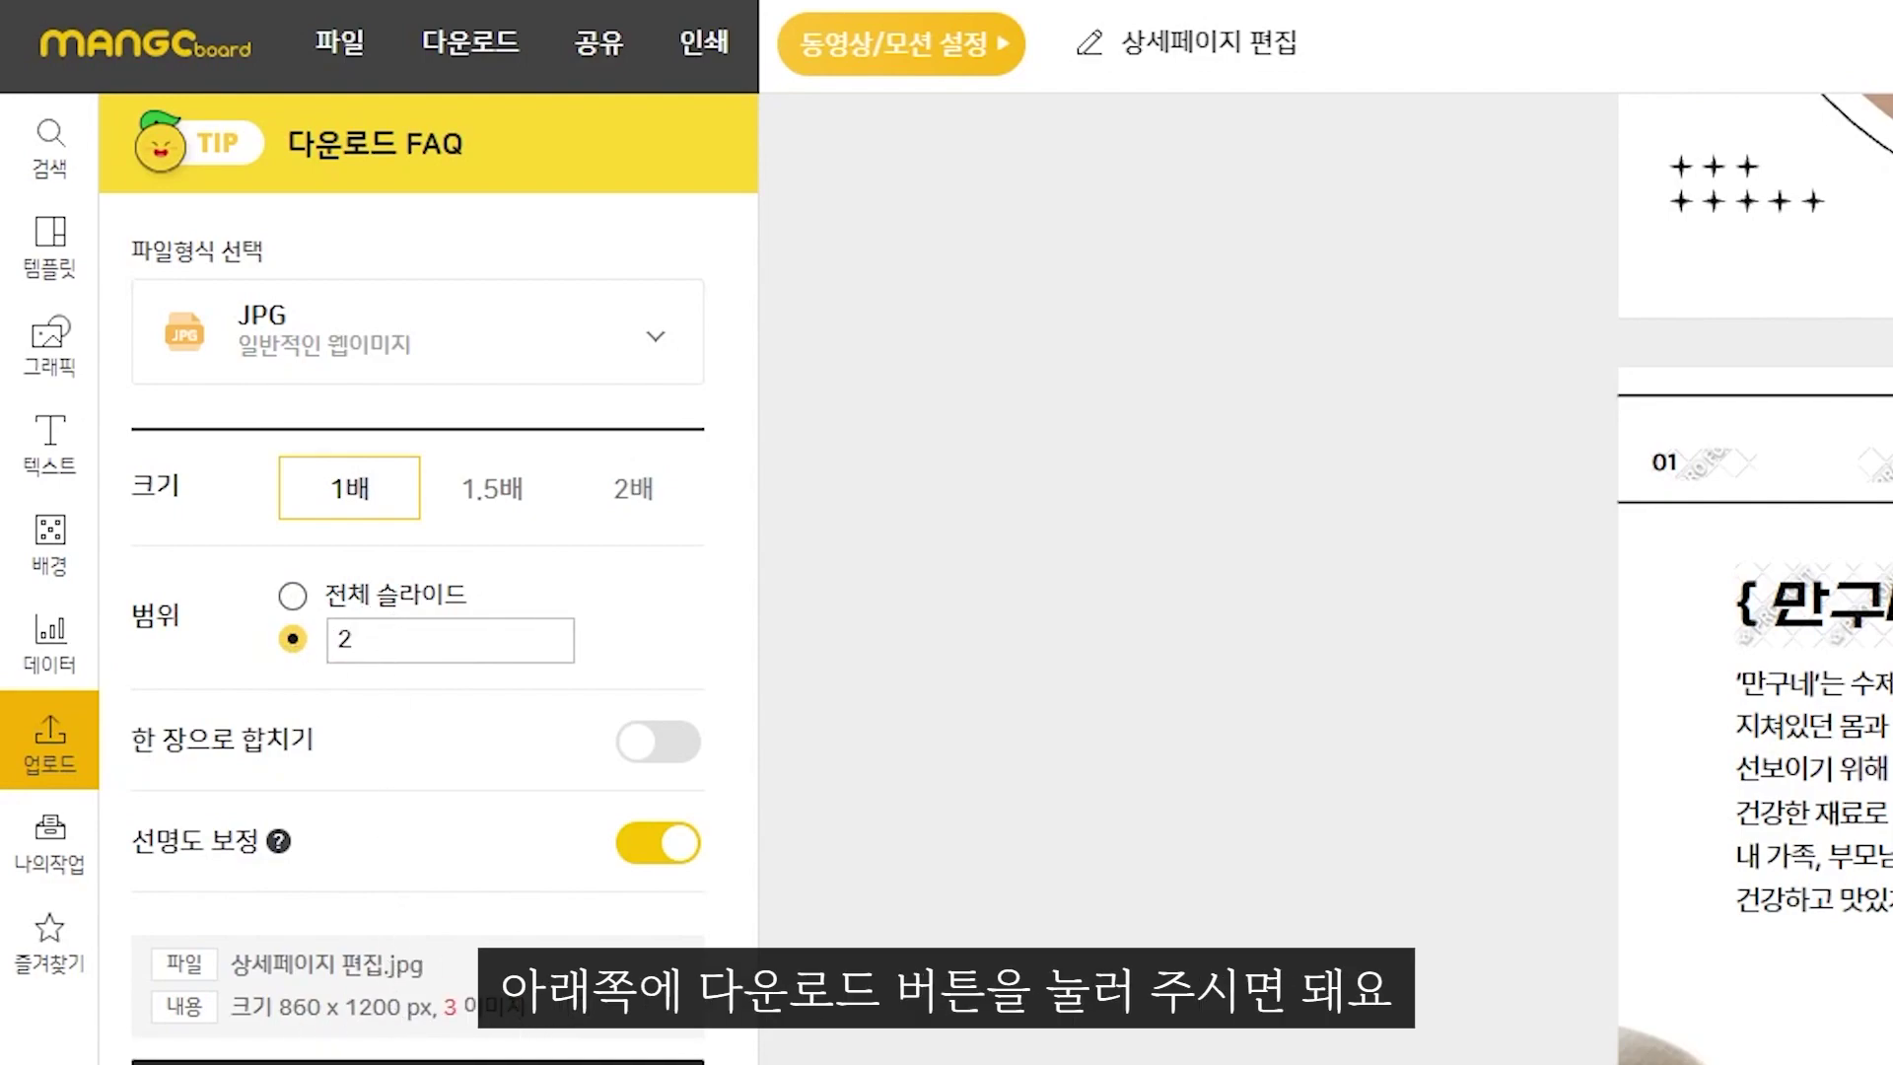
pyautogui.scroll(2, 1217, 849)
pyautogui.scroll(3, 1268, 824)
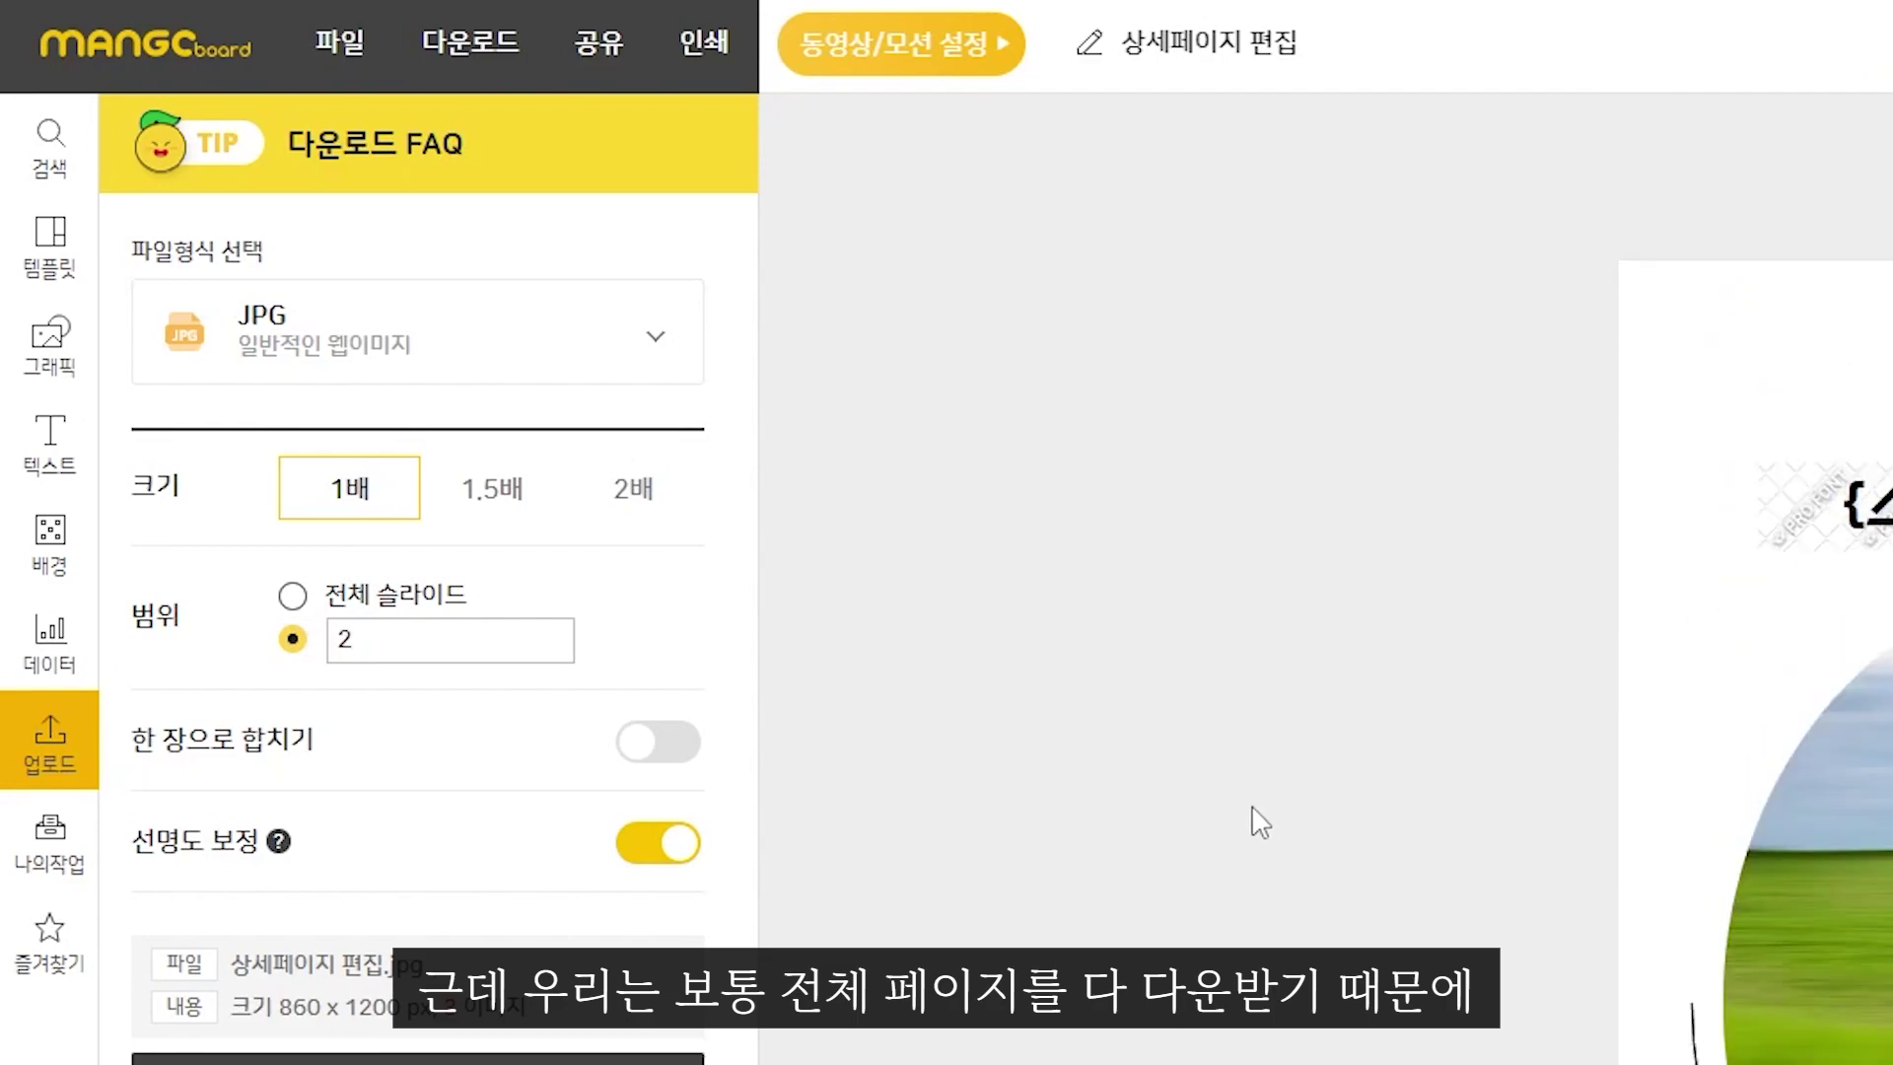